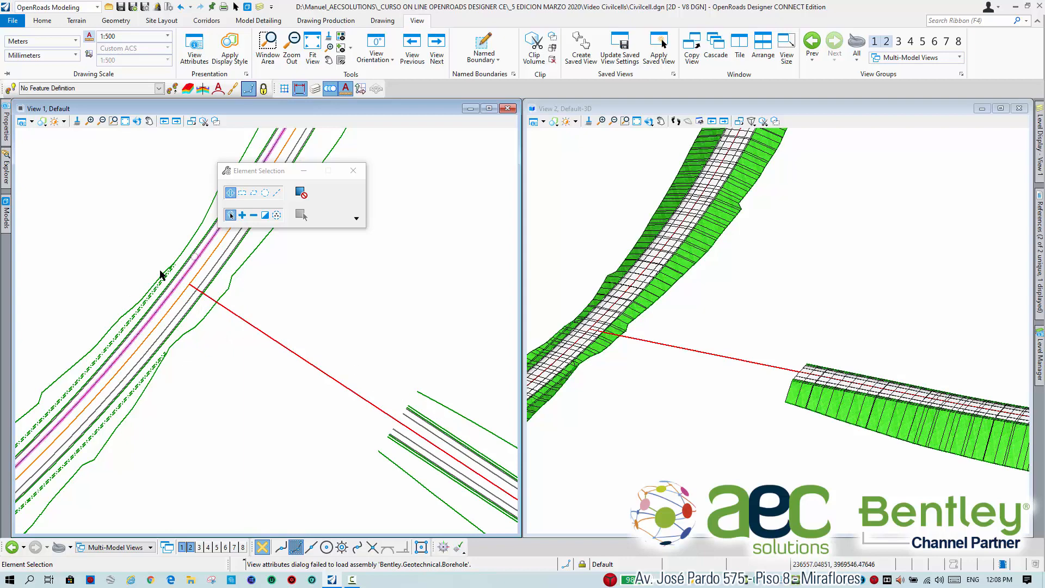
Place a Basic T (Rural) civil cell using the main road's near pavement edge and the secondary road's centreline as reference elements.
mouse_move(298, 305)
middle_mouse_down()
mouse_move(332, 362)
mouse_move(352, 304)
mouse_move(313, 304)
middle_mouse_up()
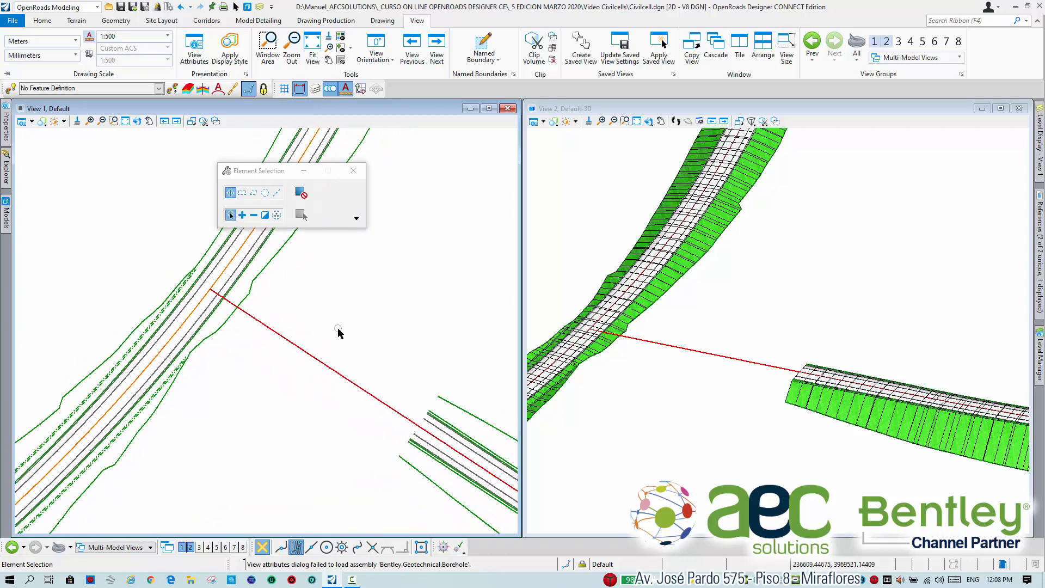
left_click(259, 21)
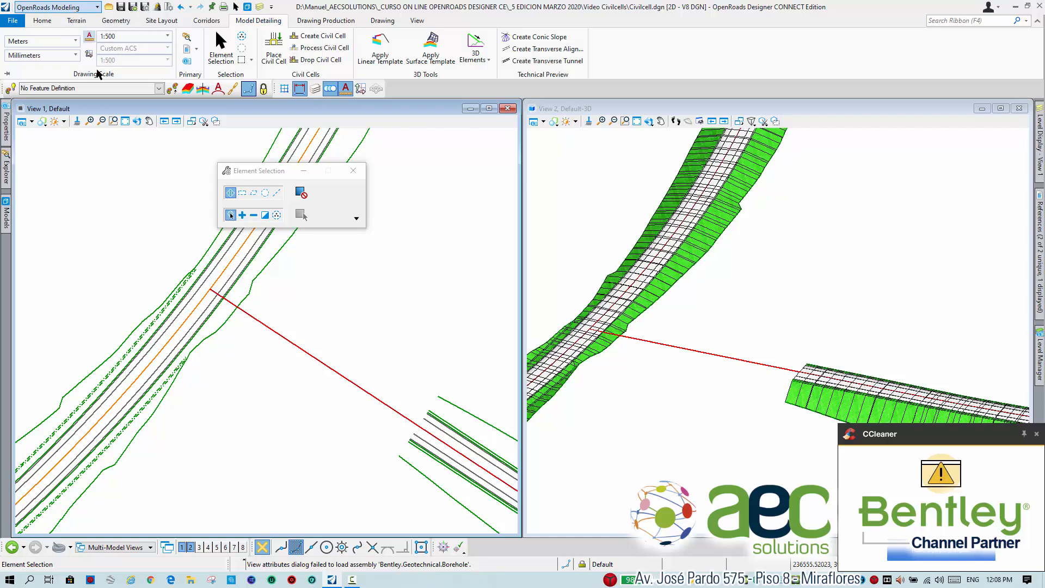
left_click(275, 54)
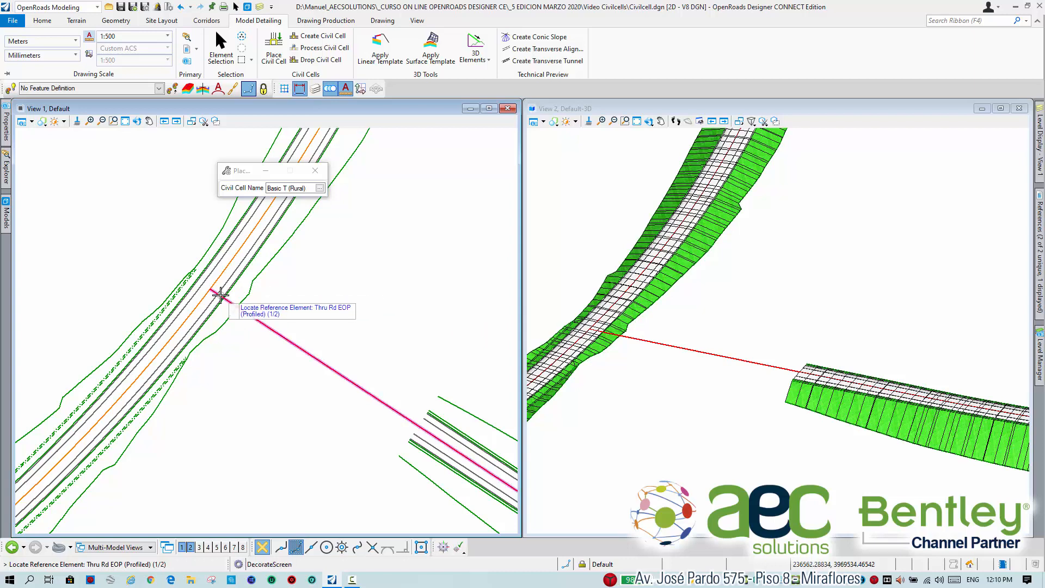
scroll(216, 294, "up", 3)
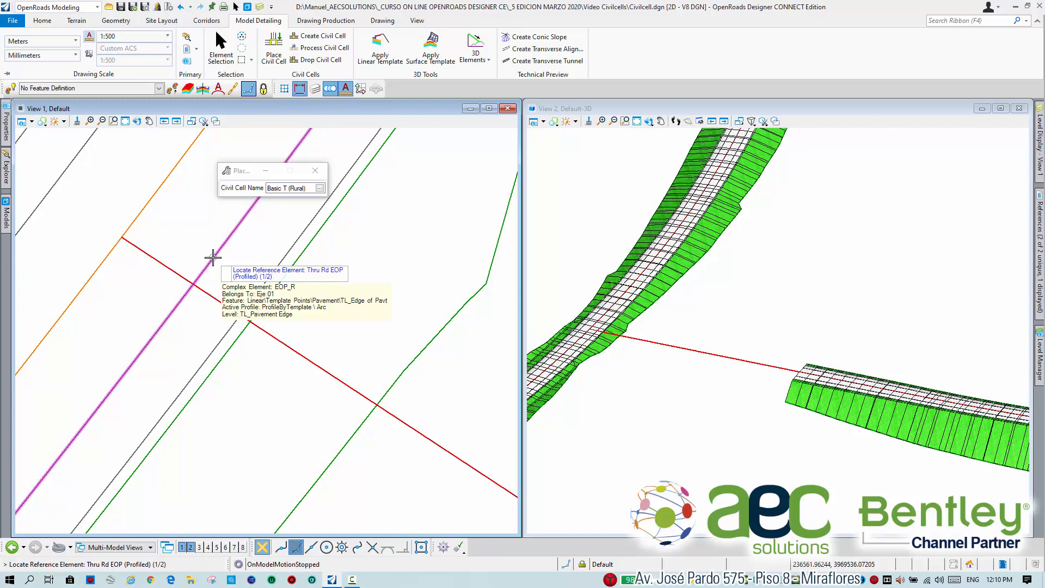
right_click(212, 257)
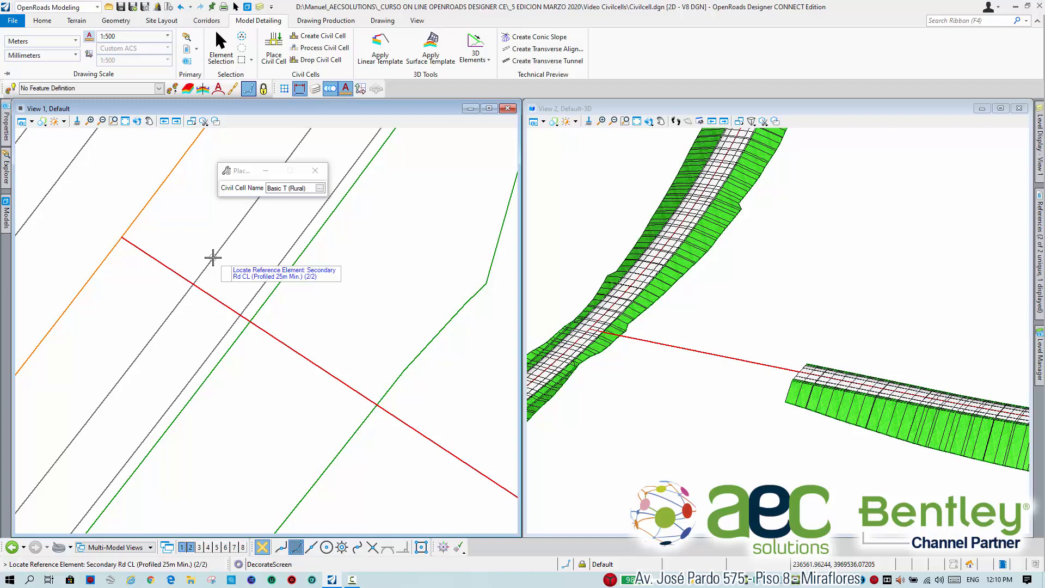
scroll(285, 297, "down", 3)
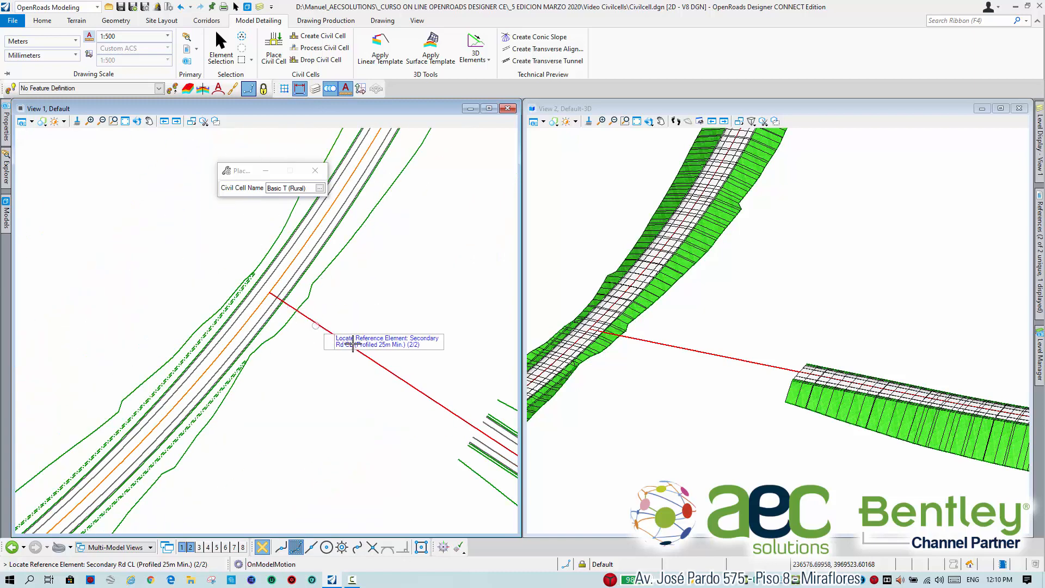
scroll(429, 369, "down", 1)
scroll(429, 369, "up", 1)
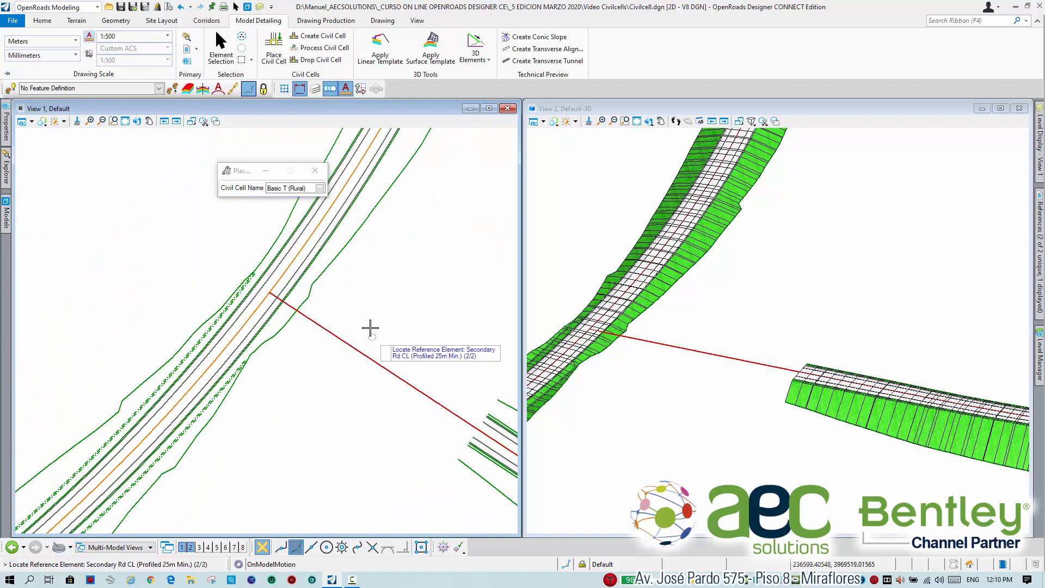
left_click(334, 331)
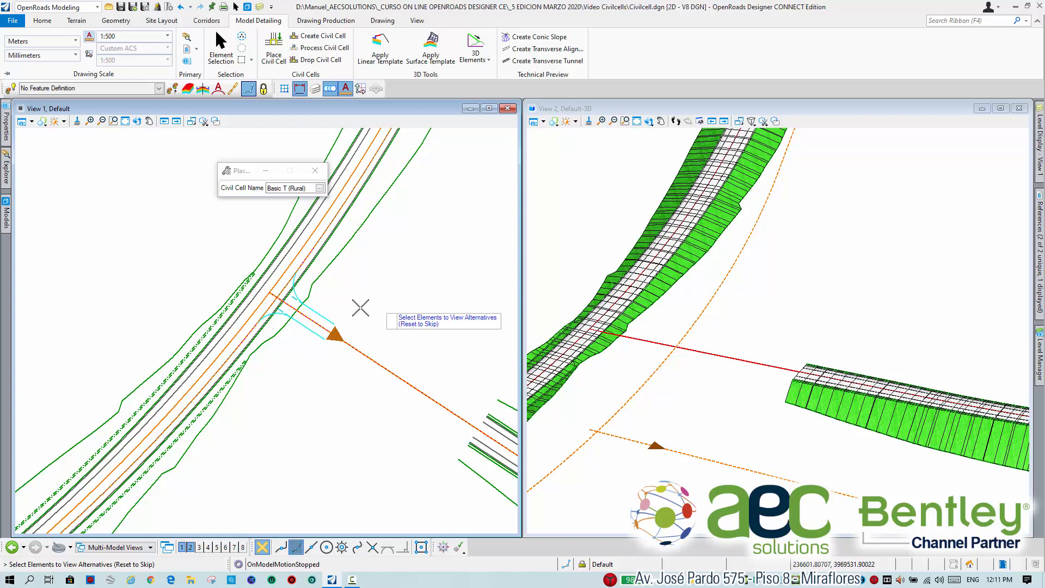
Skip the alternative configurations and accept the civil cell placement at the T intersection.
scroll(344, 294, "up", 2)
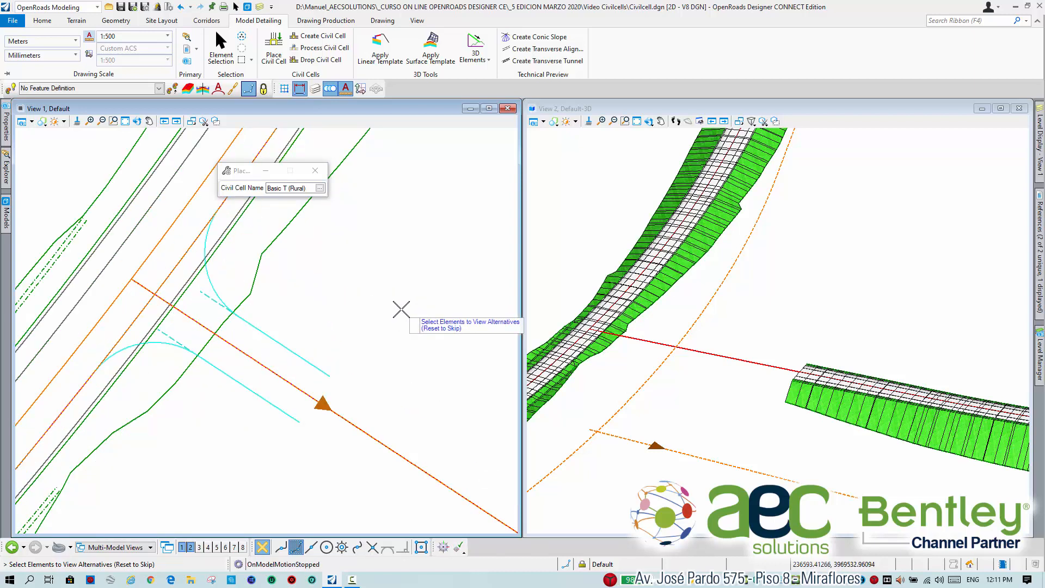
scroll(401, 311, "down", 2)
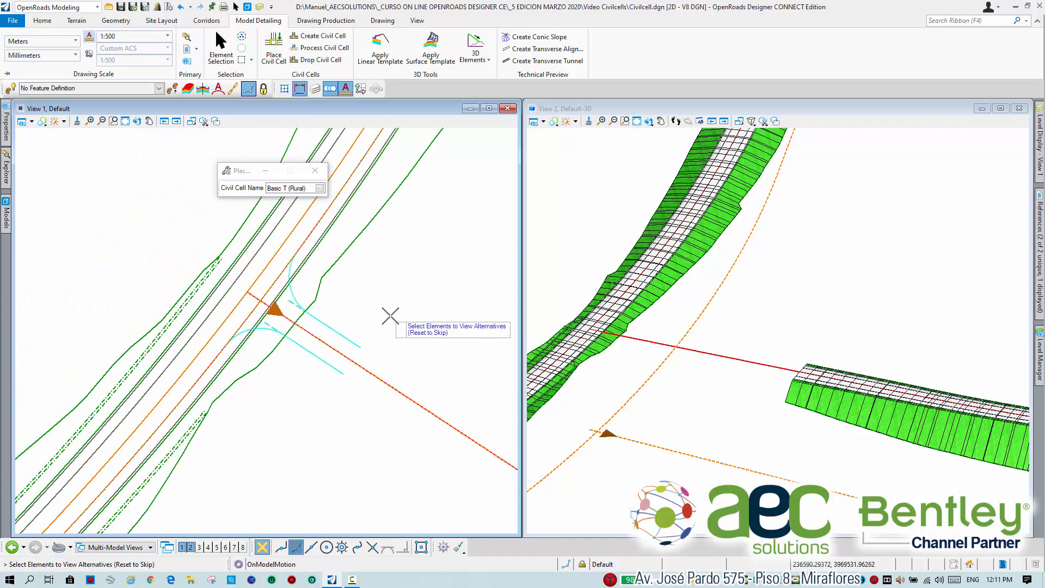
scroll(408, 344, "up", 1)
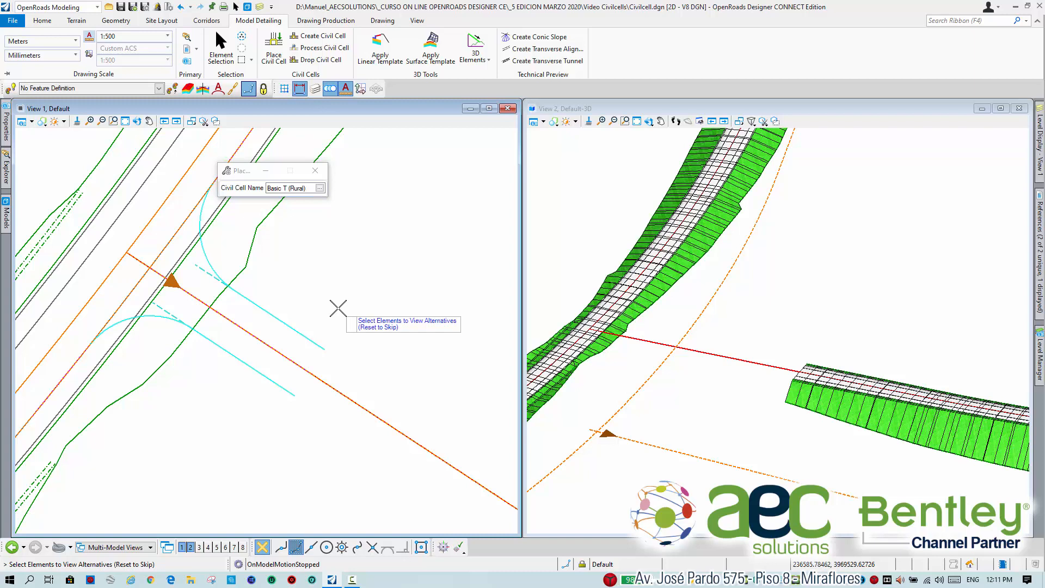
right_click(338, 308)
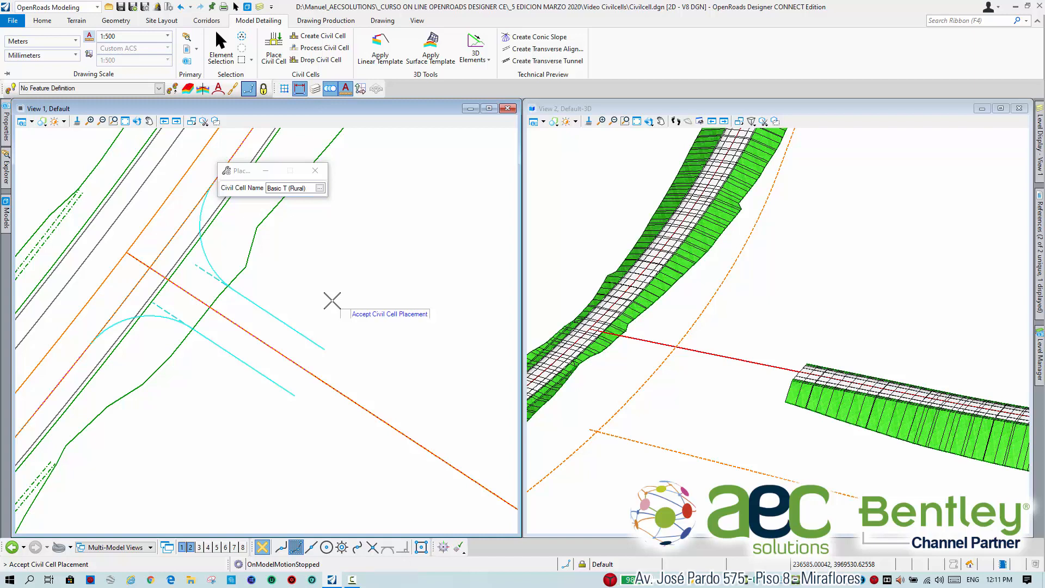
left_click(301, 290)
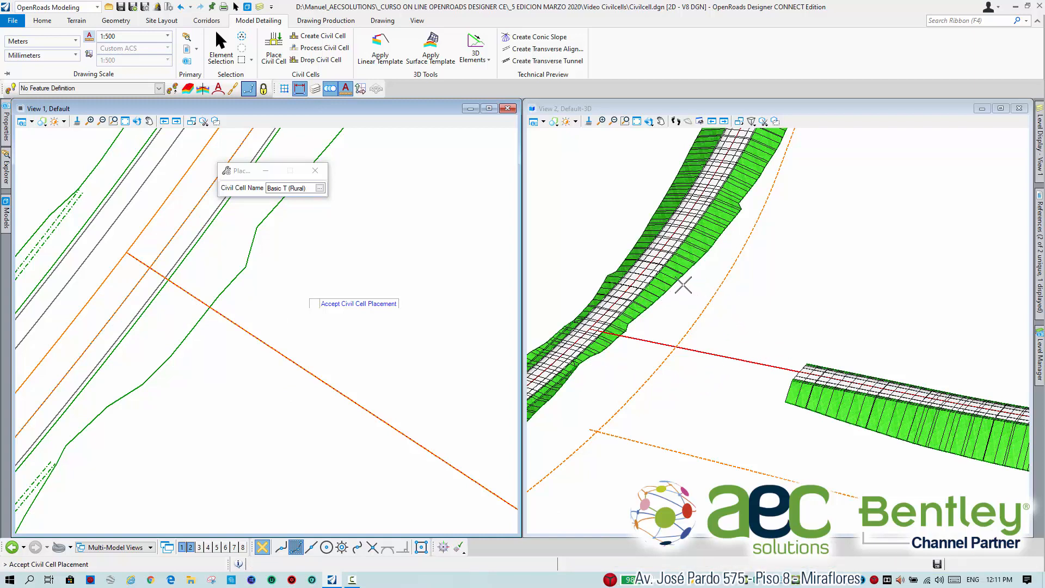
left_click(619, 383)
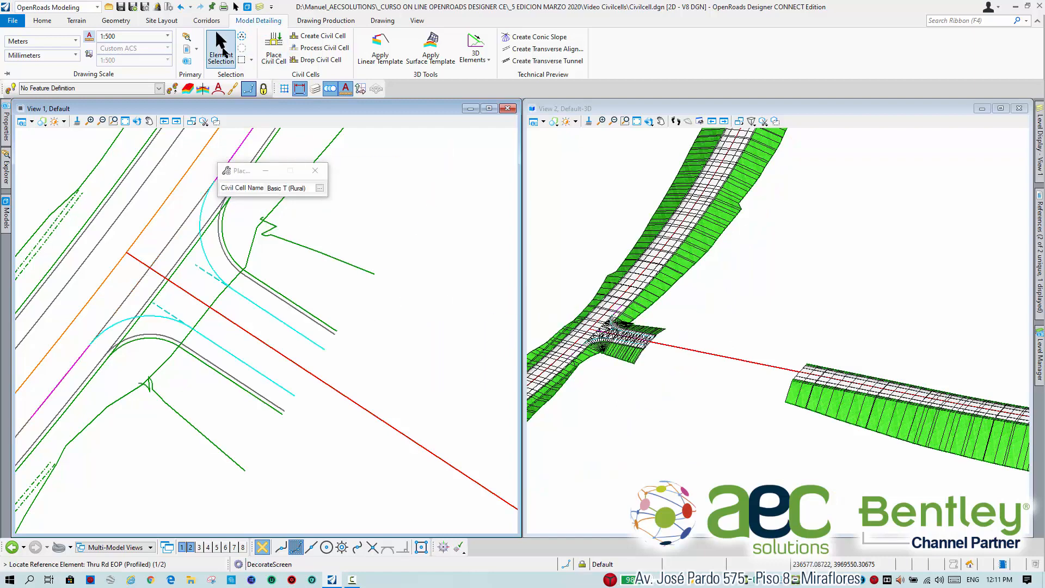
left_click(221, 49)
Examine the placed intersection's curb returns, side slopes and end section in the 3D and plan views.
scroll(754, 326, "up", 5)
scroll(750, 325, "up", 4)
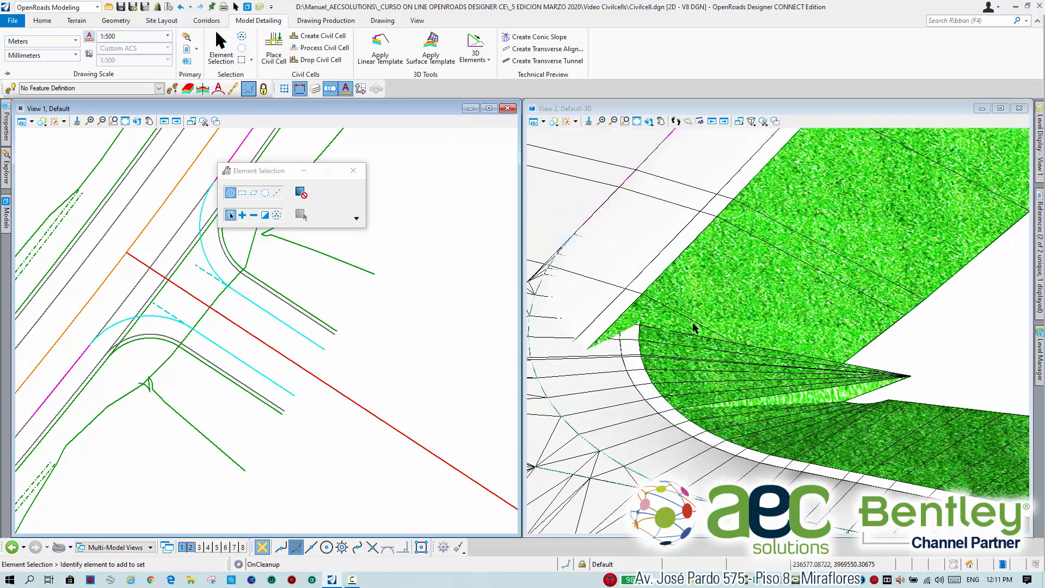
middle_click_drag(647, 355, 727, 340)
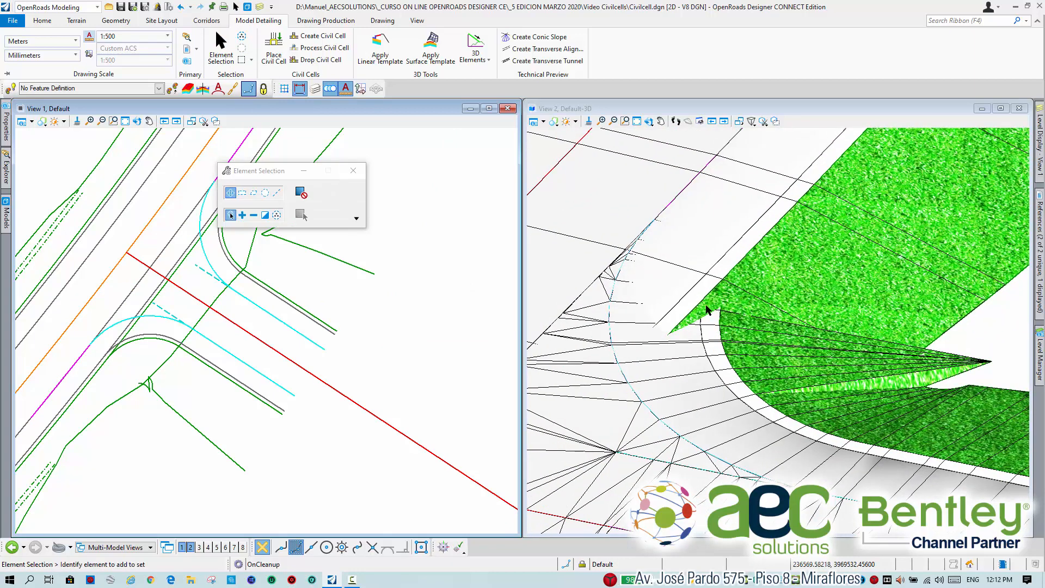
scroll(669, 315, "down", 4)
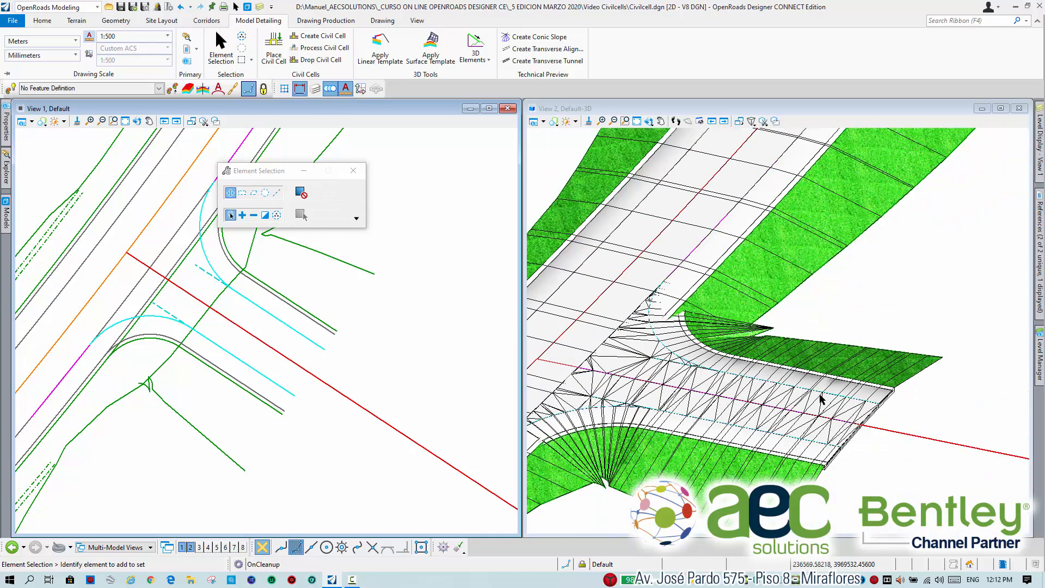
scroll(888, 393, "up", 4)
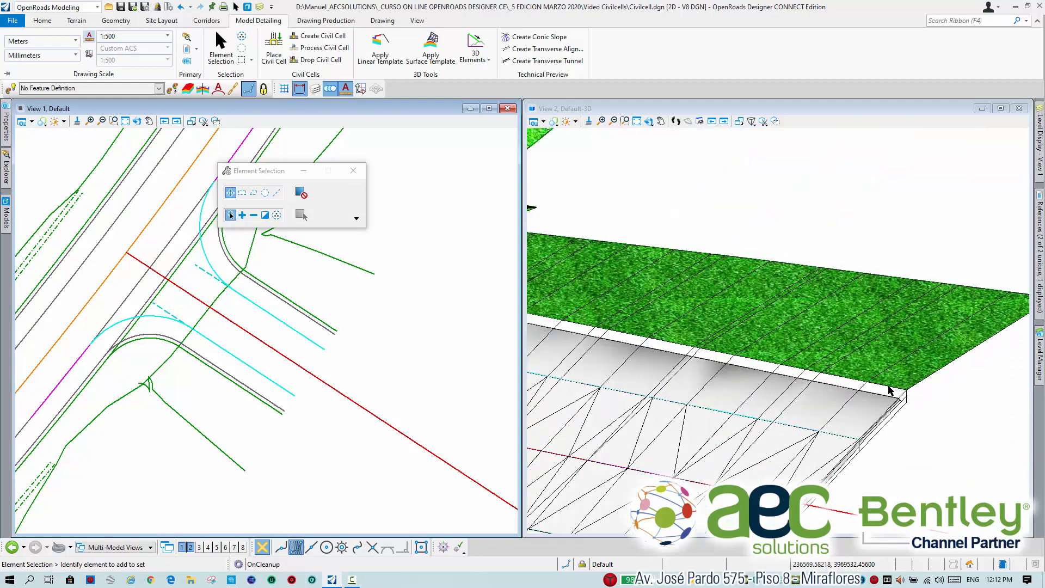
scroll(888, 391, "down", 4)
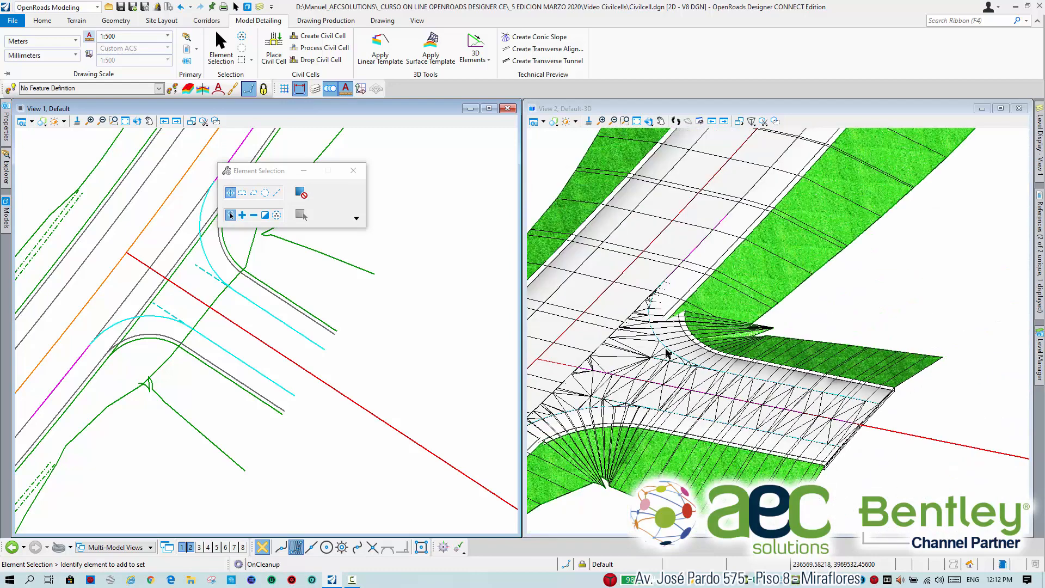
scroll(348, 338, "up", 5)
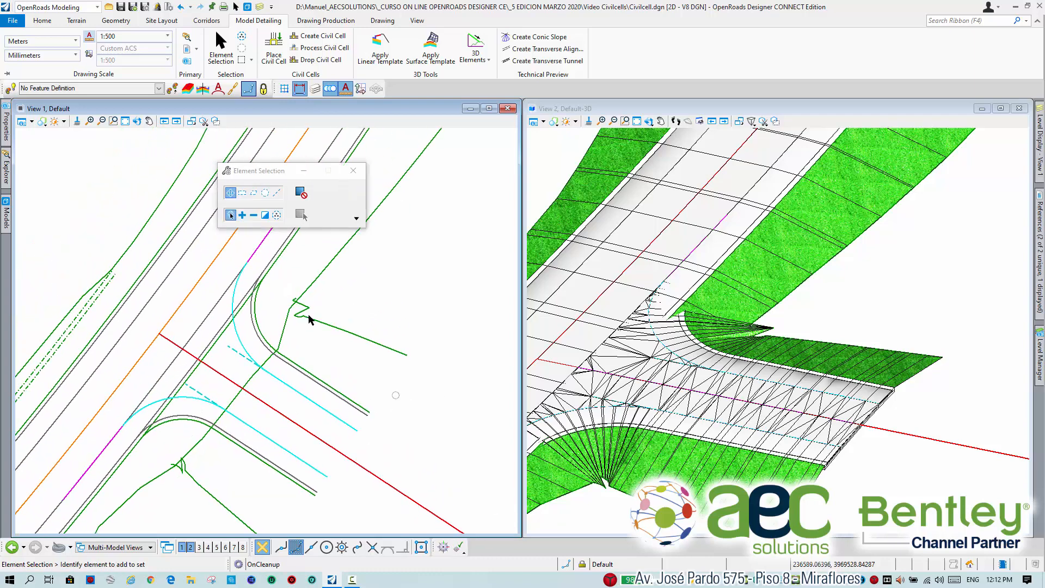
scroll(230, 305, "up", 3)
scroll(211, 354, "down", 5)
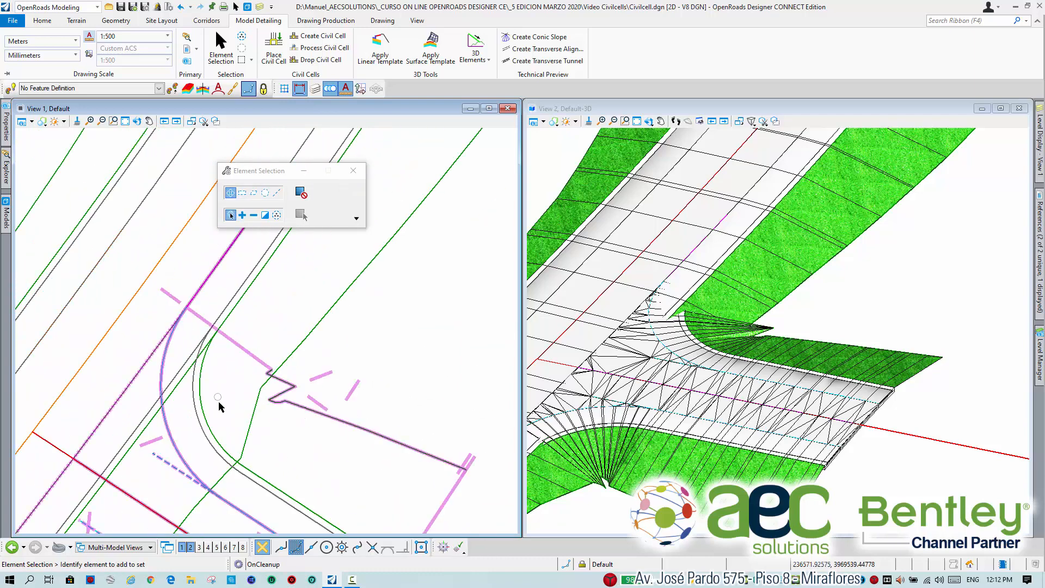
middle_click_drag(219, 402, 215, 276)
middle_click_drag(377, 437, 327, 326)
scroll(352, 335, "down", 6)
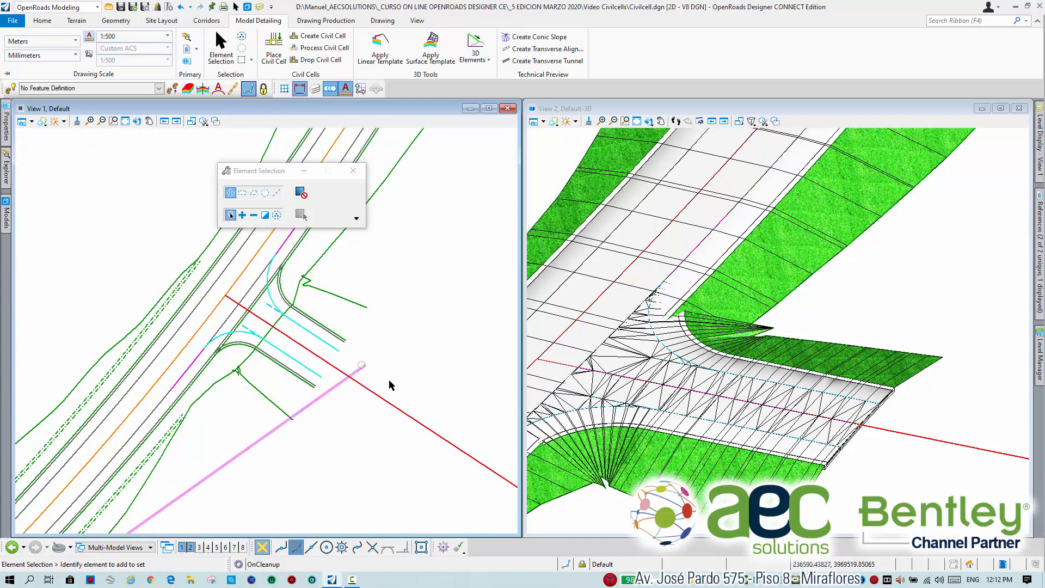
middle_click_drag(430, 395, 354, 341)
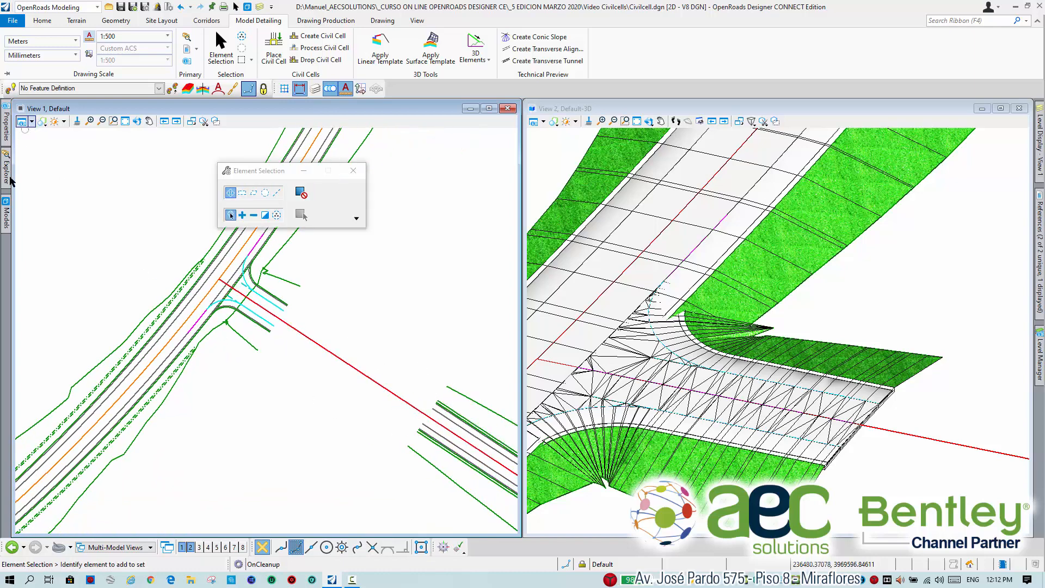
Turn on the display of construction elements in the plan view.
mouse_move(5, 173)
left_click(32, 123)
left_click(79, 272)
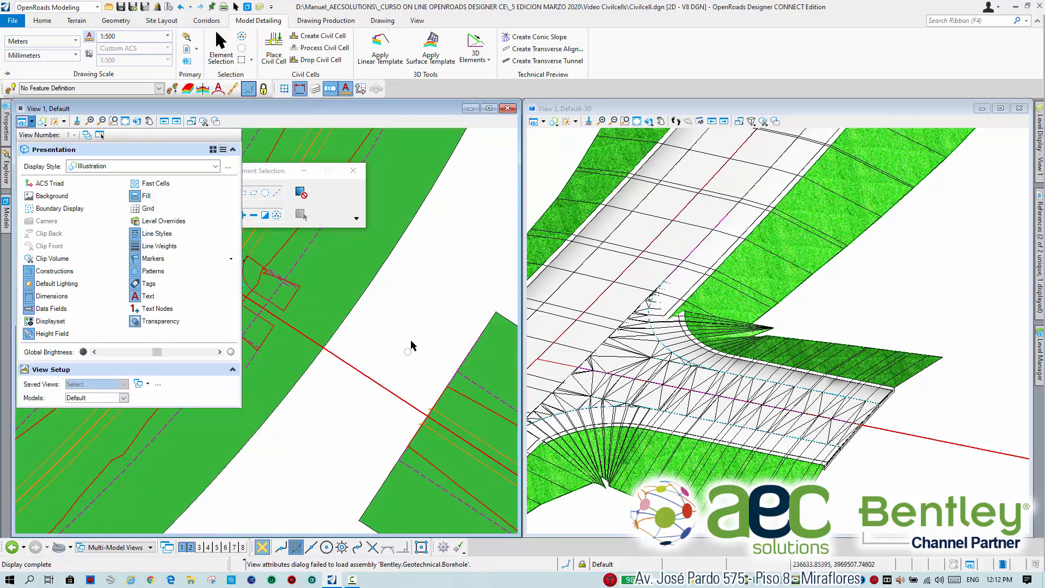
scroll(412, 331, "down", 3)
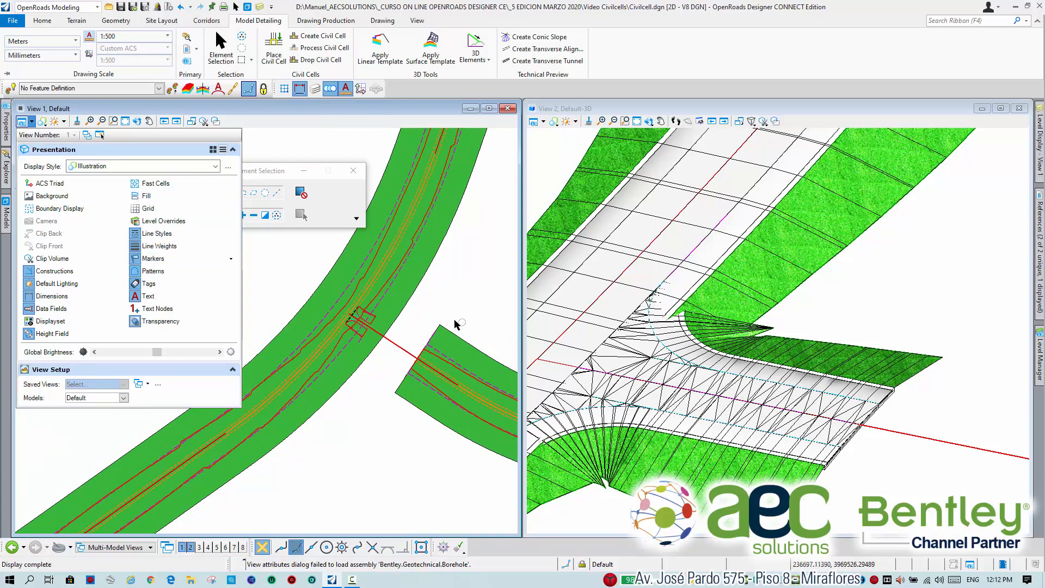
Extend the start of the secondary road's template drop to the end of the civil cell and check the joint in 3D.
scroll(436, 335, "up", 3)
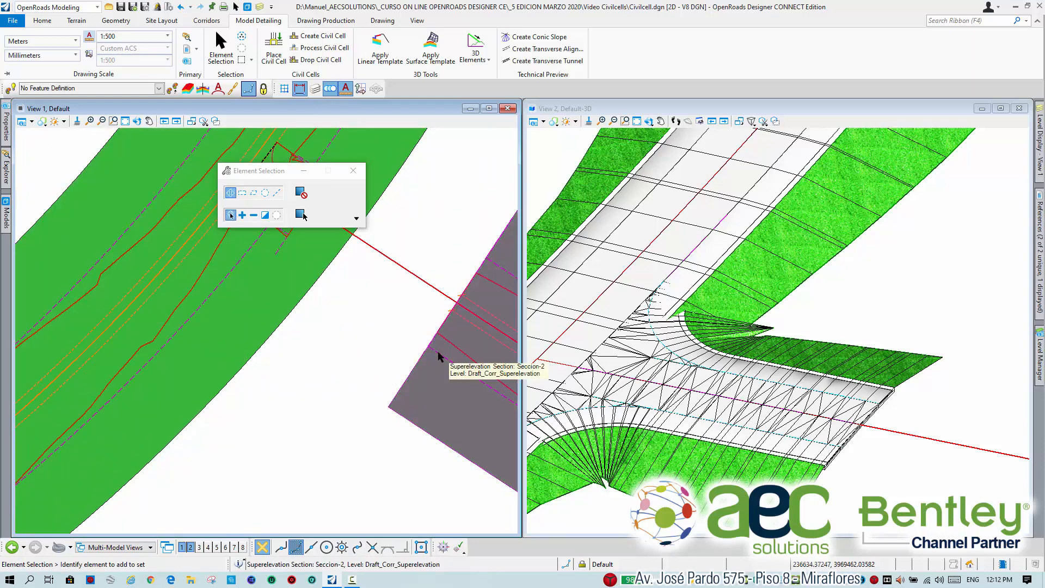
left_click(436, 354)
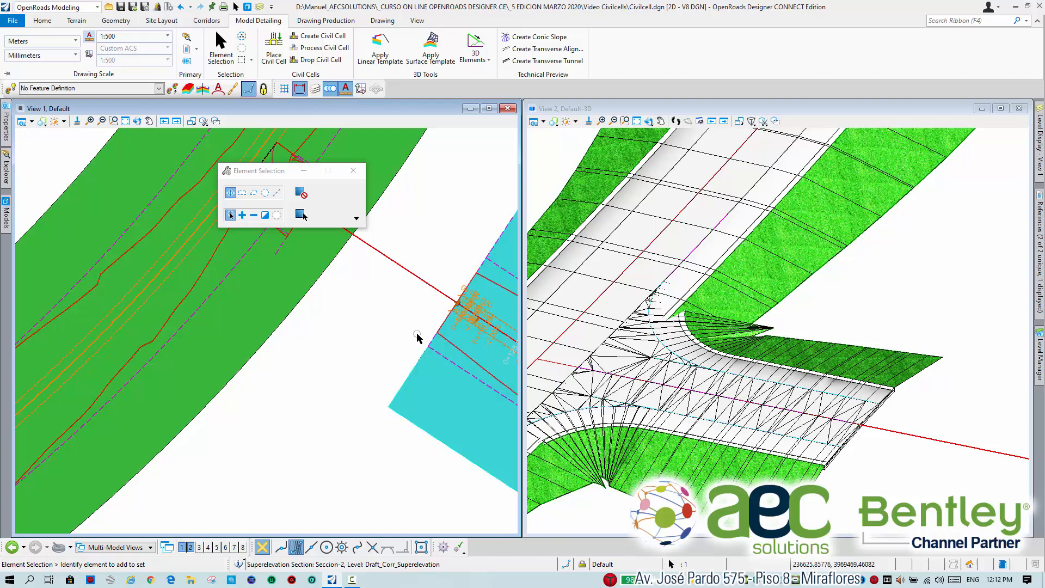
middle_click_drag(448, 238, 409, 295)
left_click(453, 275)
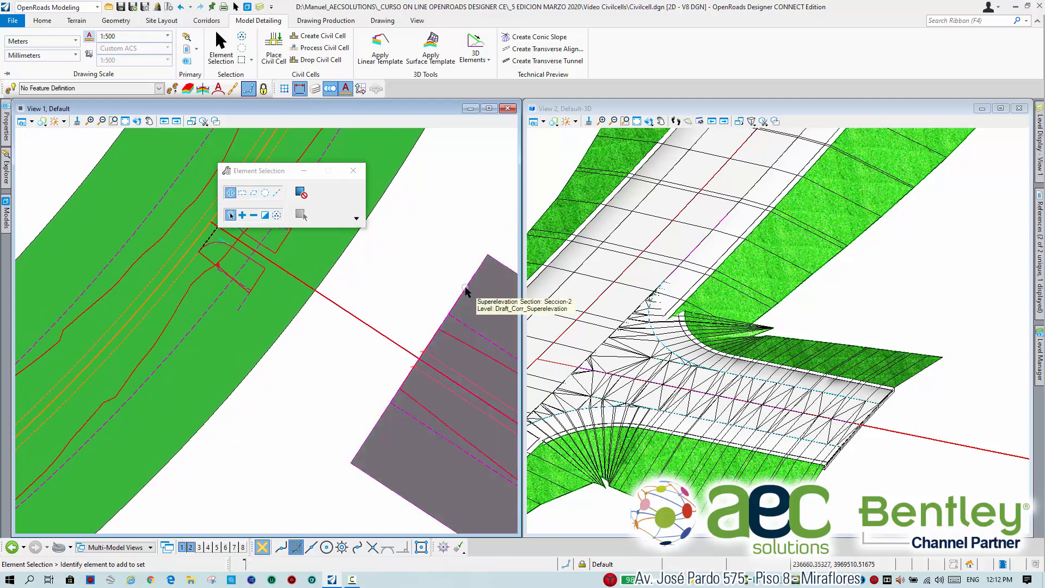
left_click(471, 274)
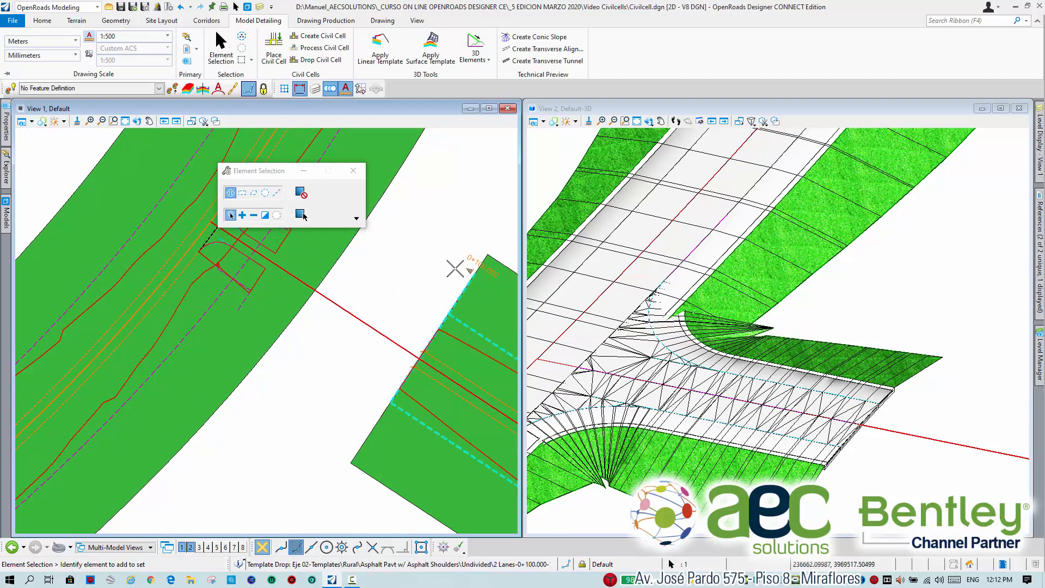
middle_click_drag(367, 291, 423, 366)
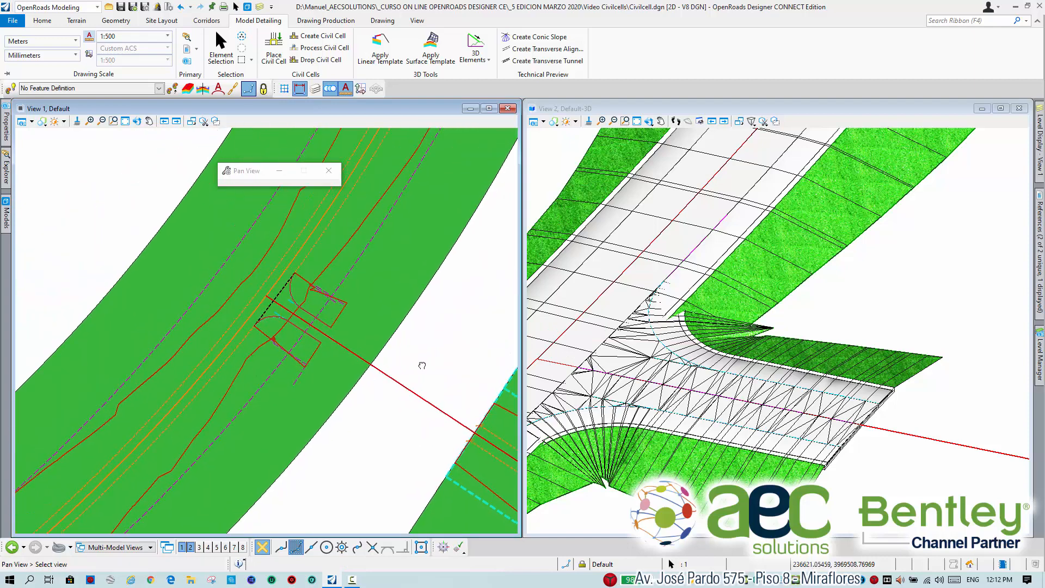
scroll(304, 332, "up", 5)
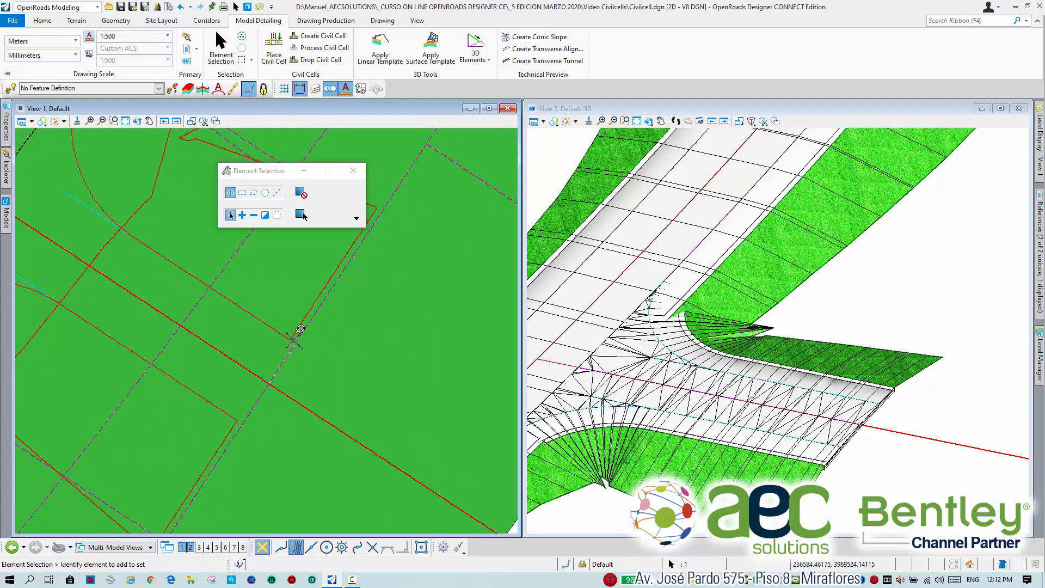
mouse_move(290, 339)
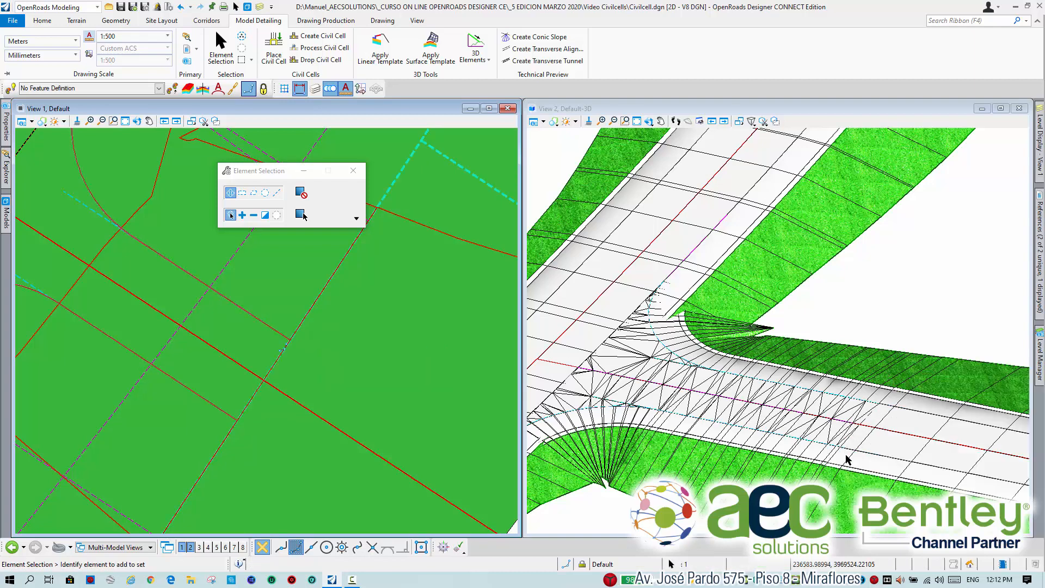
scroll(903, 400, "up", 3)
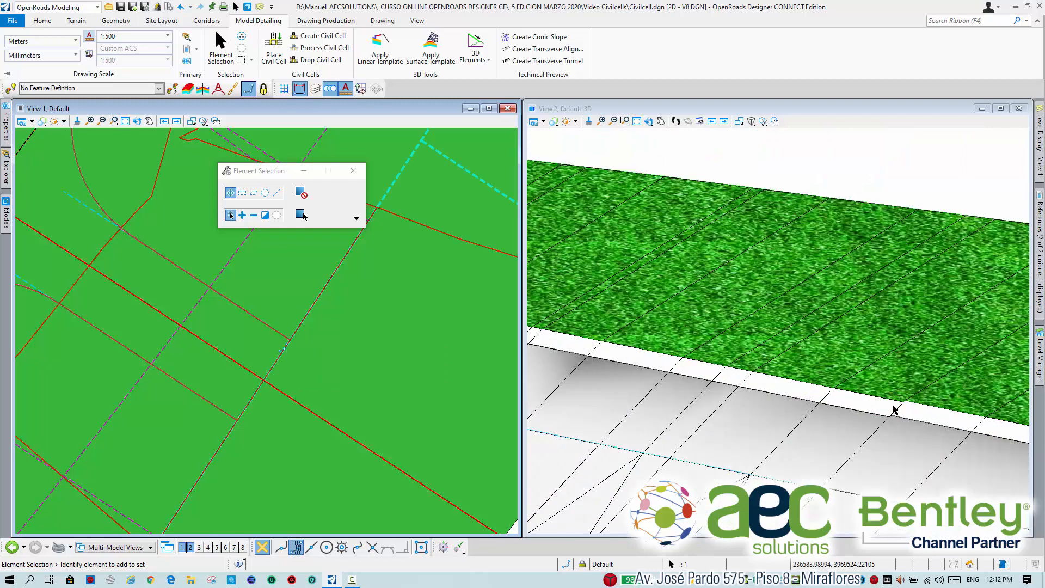
scroll(877, 444, "down", 3)
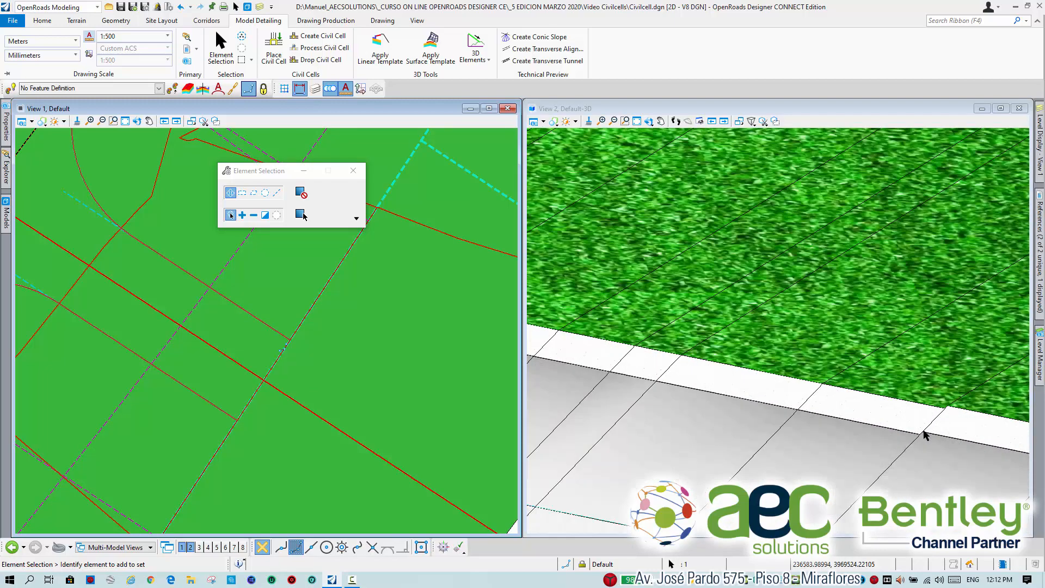
scroll(871, 480, "down", 2)
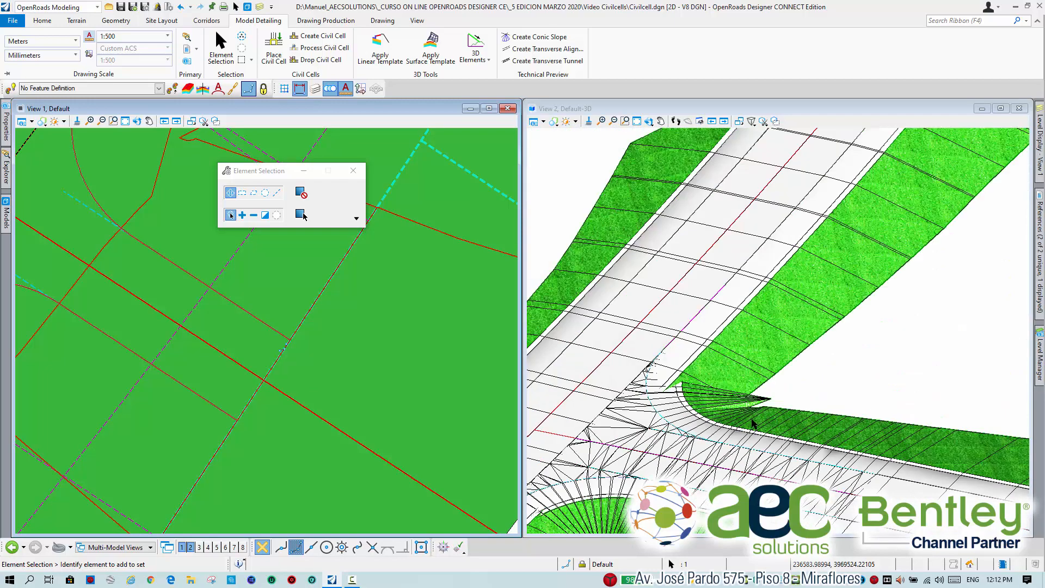
Change the plan view's display style to Wireframe and return to element selection.
scroll(376, 308, "down", 3)
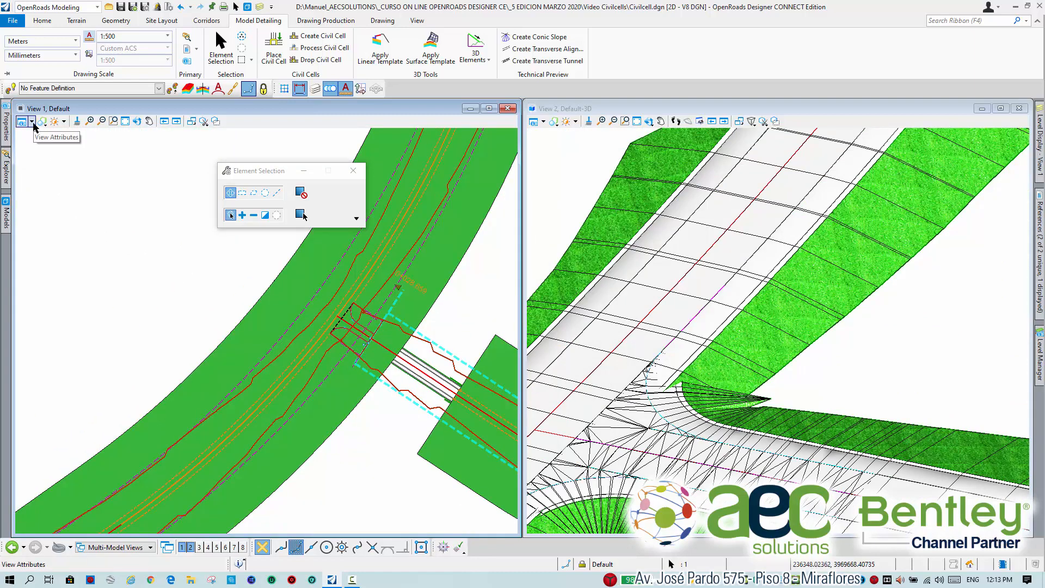
middle_click_drag(456, 324, 425, 313)
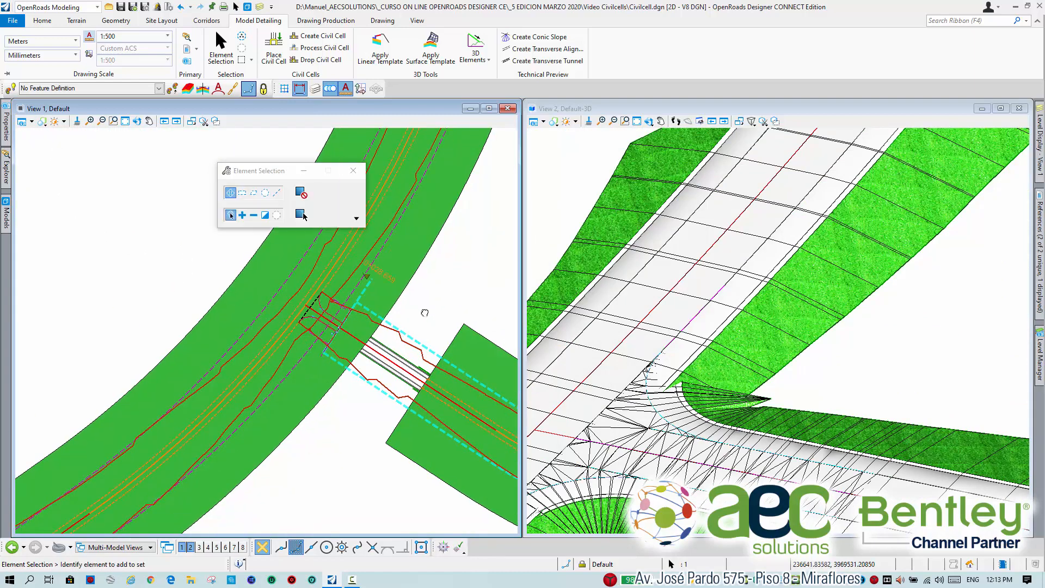
scroll(426, 316, "down", 2)
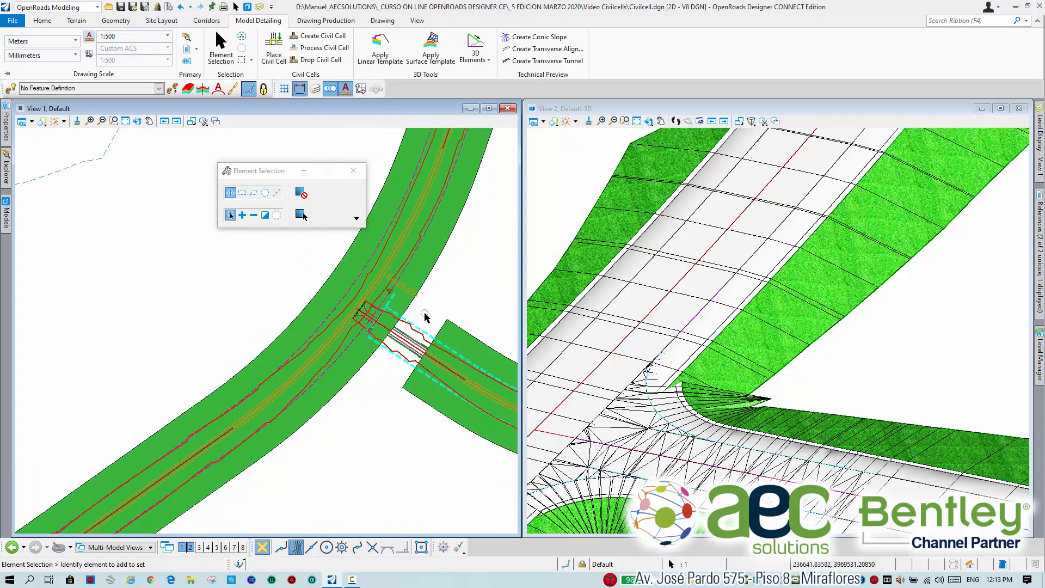
left_click(32, 123)
left_click(215, 166)
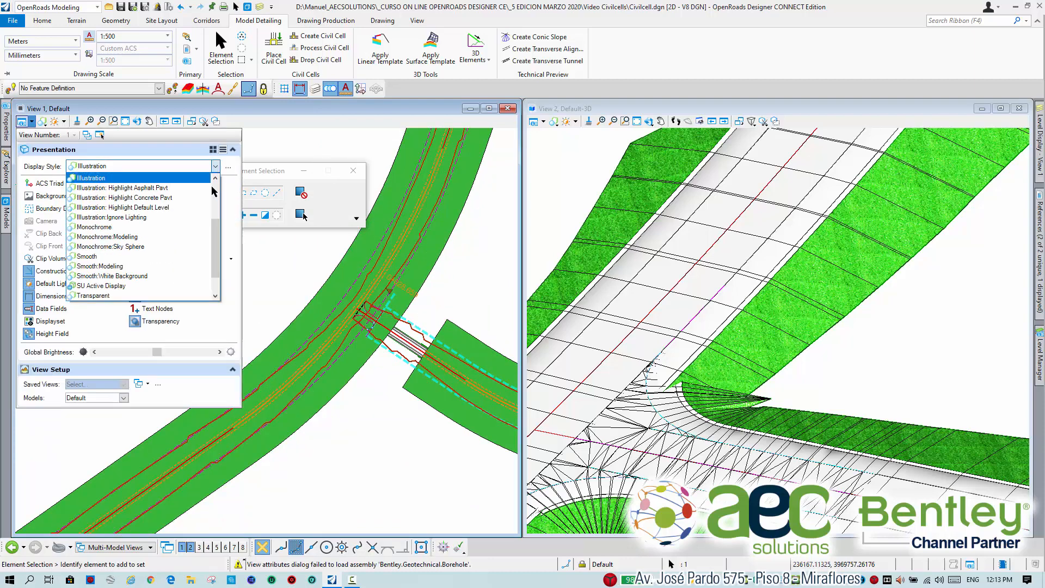
scroll(135, 279, "down", 2)
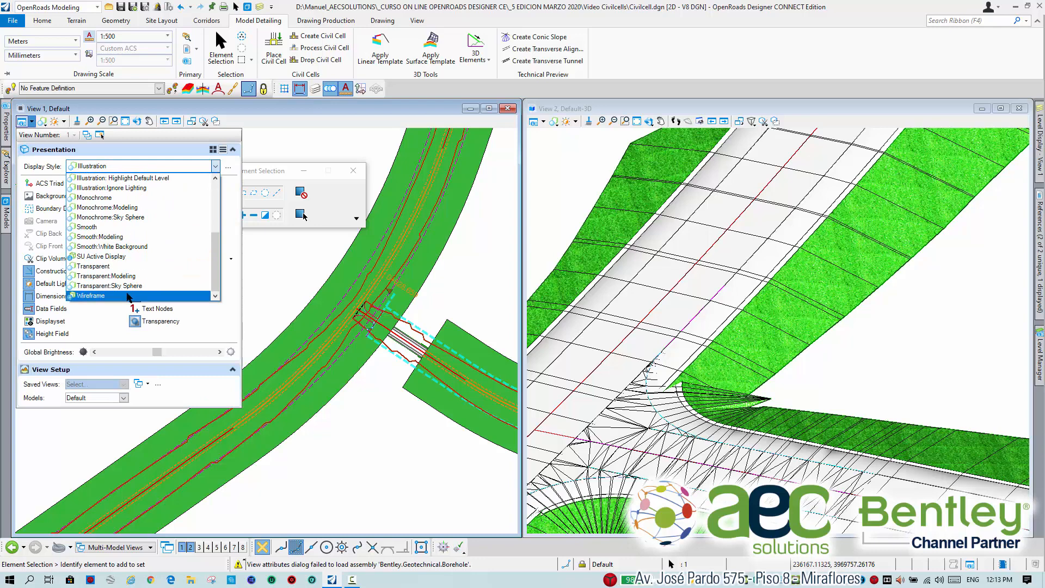
left_click(136, 296)
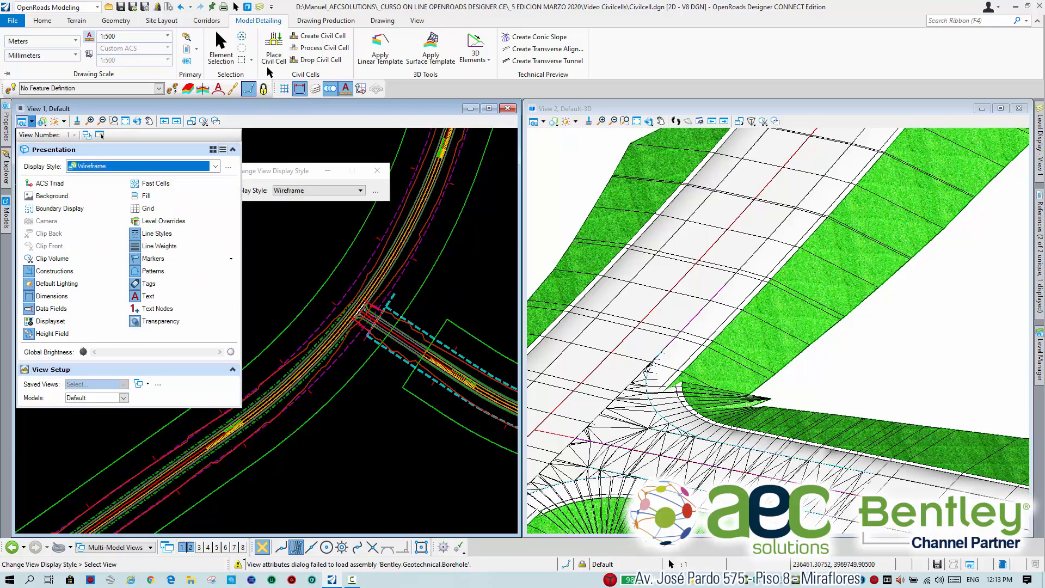
left_click(234, 51)
Examine the secondary road's lane and shoulder lines beyond the civil cell in the plan and 3D views.
middle_click_drag(455, 302, 391, 284)
scroll(367, 305, "up", 6)
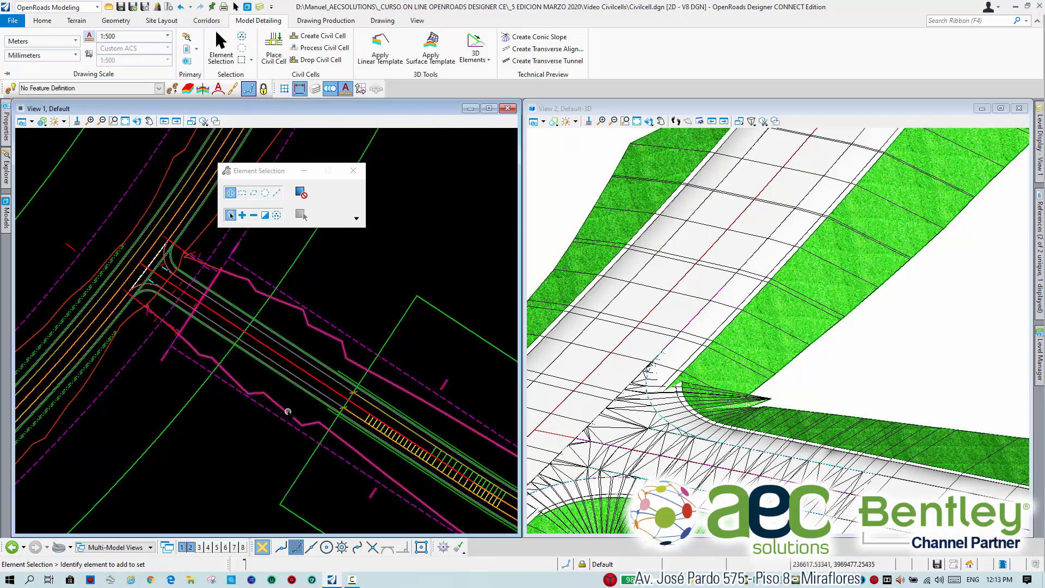
middle_click_drag(409, 381, 264, 373)
scroll(263, 372, "down", 5)
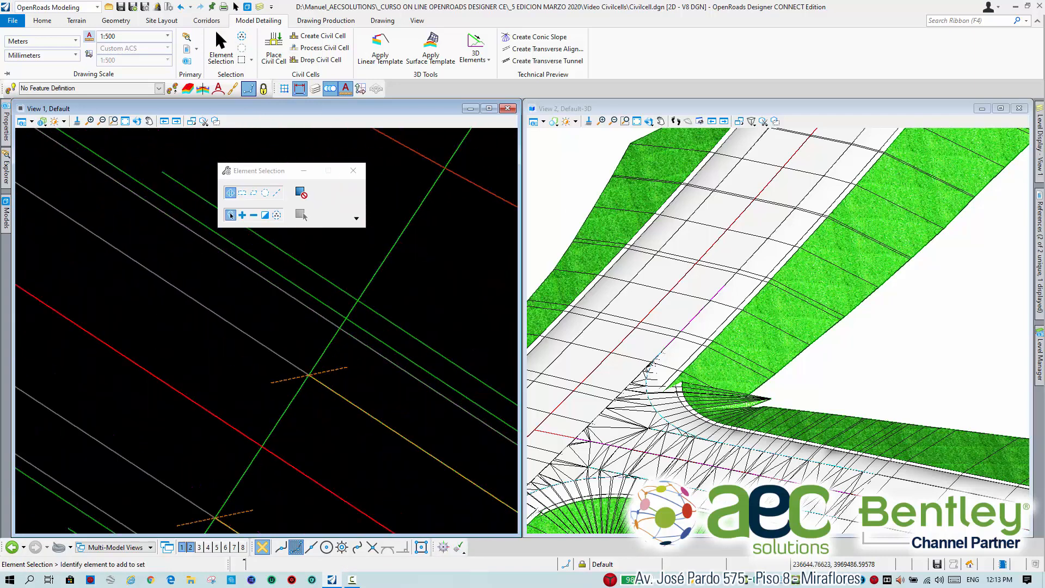
scroll(365, 333, "up", 6)
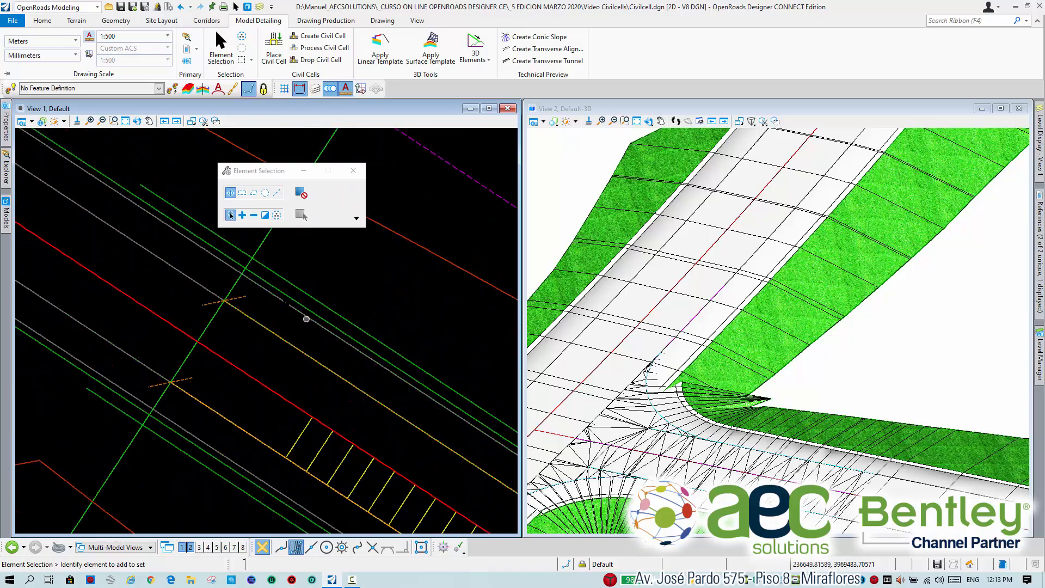
scroll(243, 266, "up", 2)
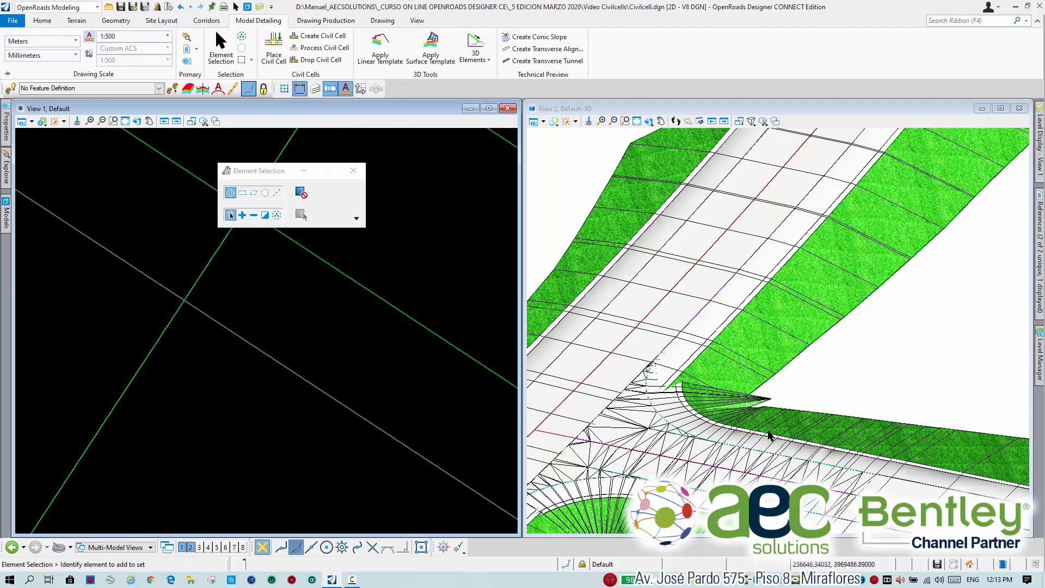
scroll(768, 431, "up", 3)
scroll(768, 432, "down", 3)
middle_click_drag(868, 459, 792, 418)
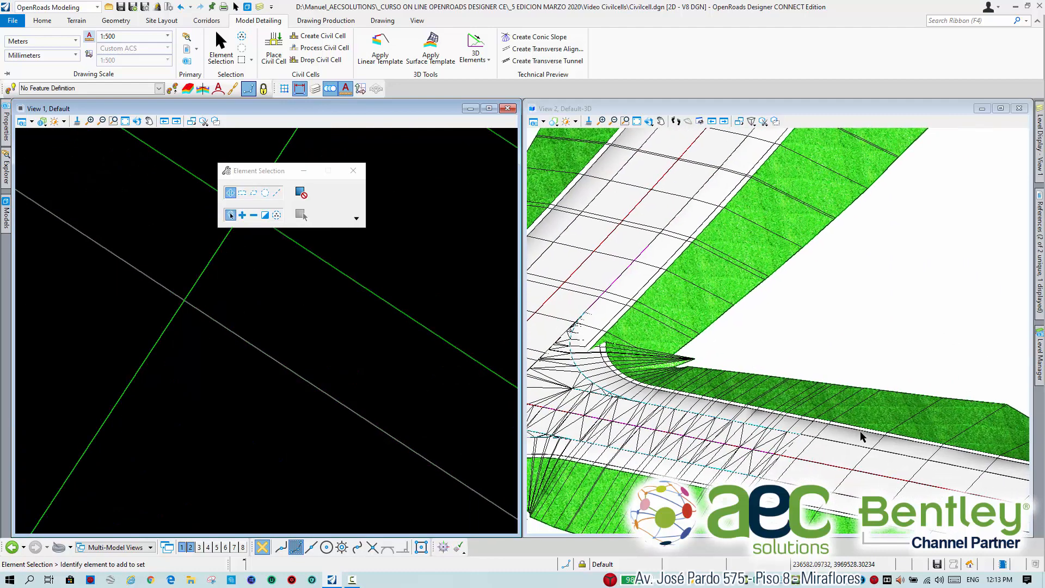
scroll(837, 432, "up", 3)
scroll(313, 342, "down", 2)
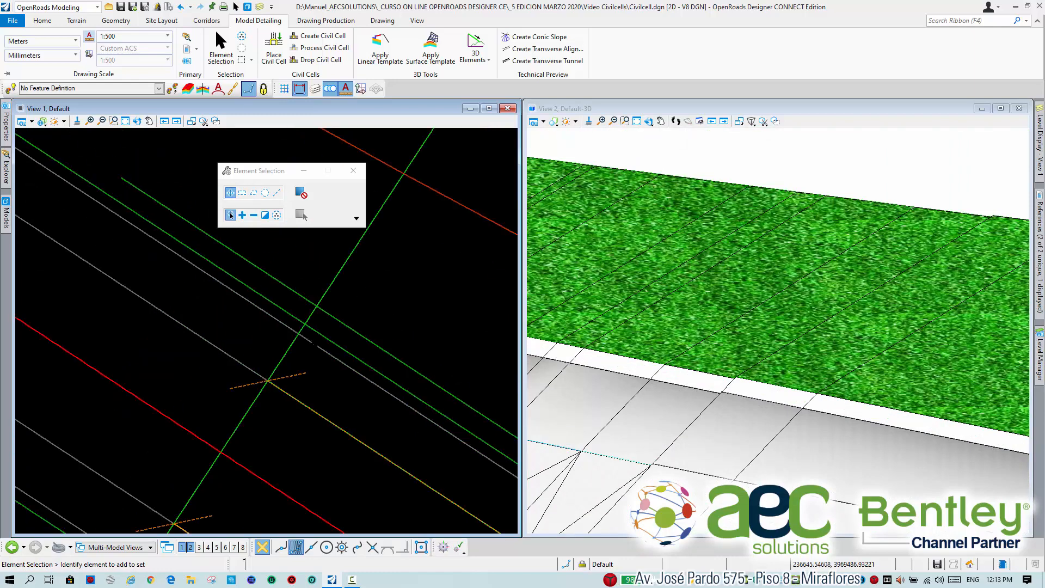
Examine in plan how the civil cell's pavement edge meets the secondary corridor's lane edge at the end of the cell.
scroll(300, 367, "down", 3)
scroll(258, 365, "down", 3)
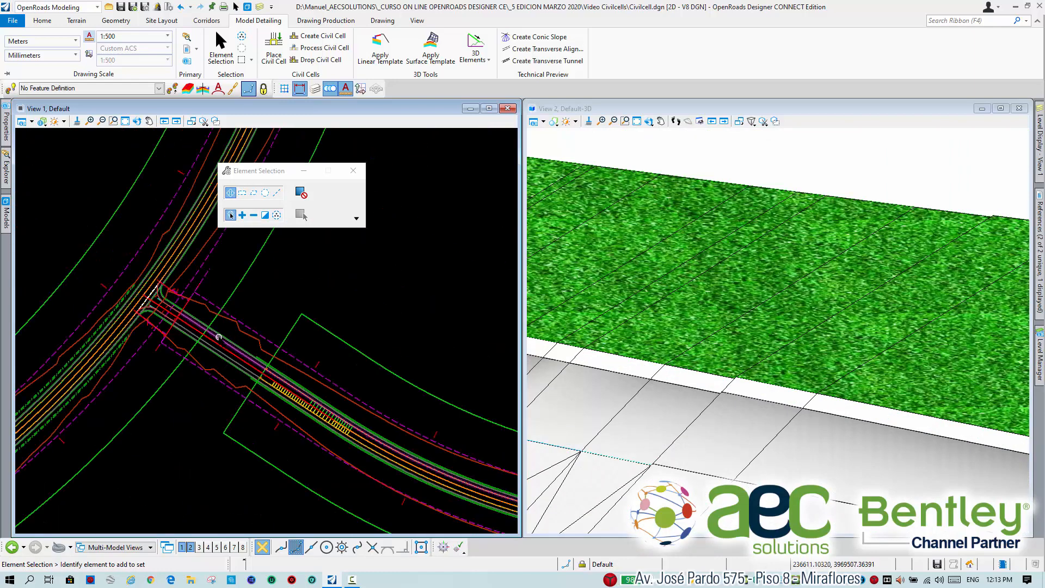
middle_click_drag(219, 337, 249, 372)
scroll(294, 381, "up", 3)
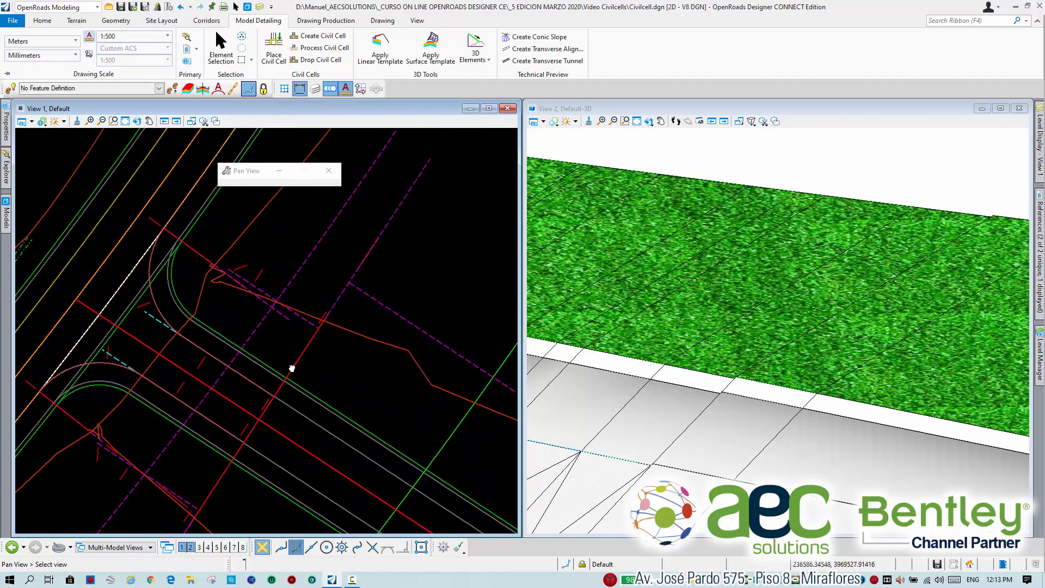
scroll(246, 357, "up", 2)
scroll(247, 400, "down", 2)
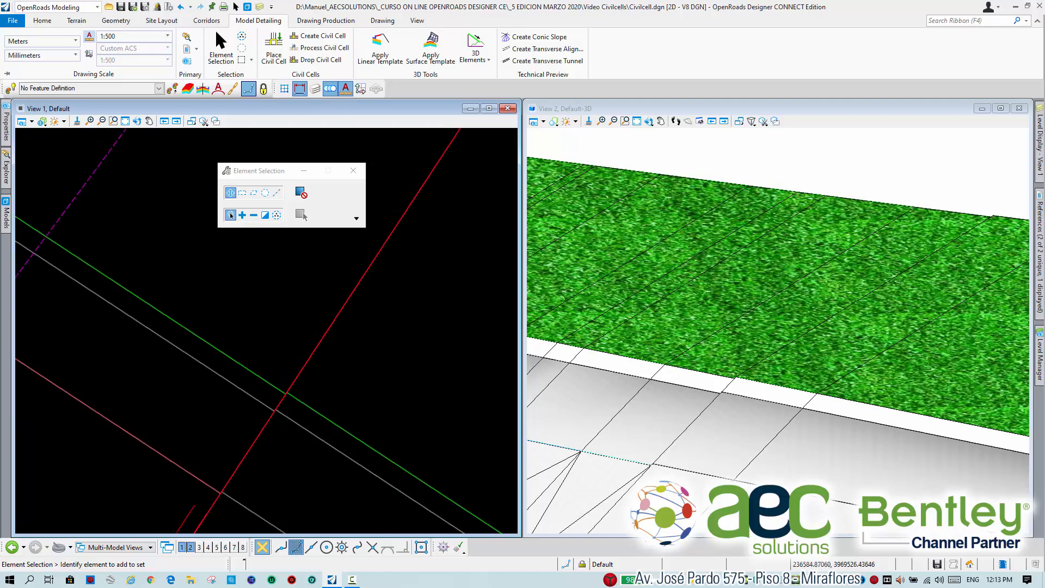
scroll(265, 400, "down", 3)
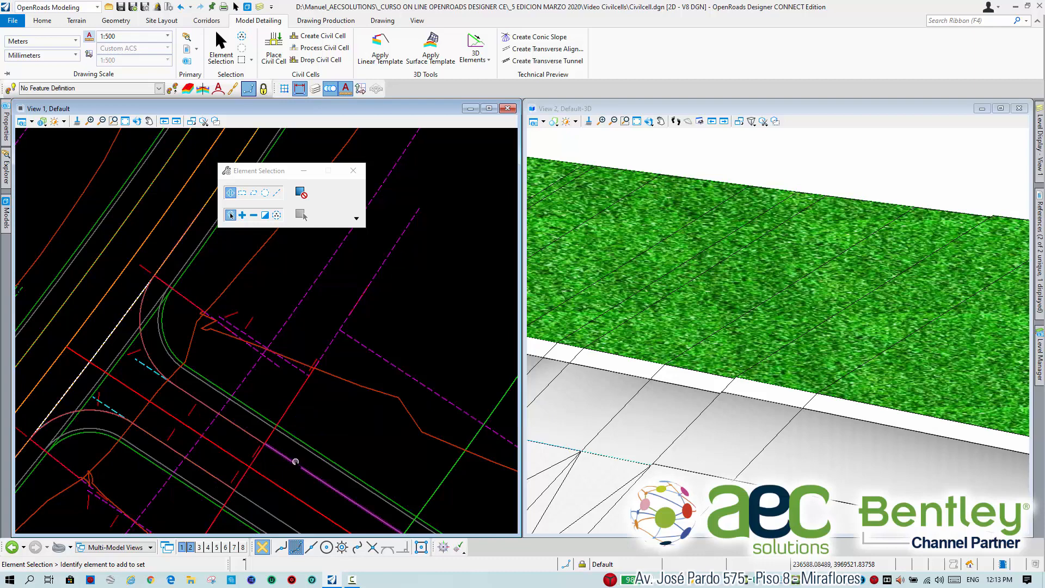
scroll(333, 417, "up", 3)
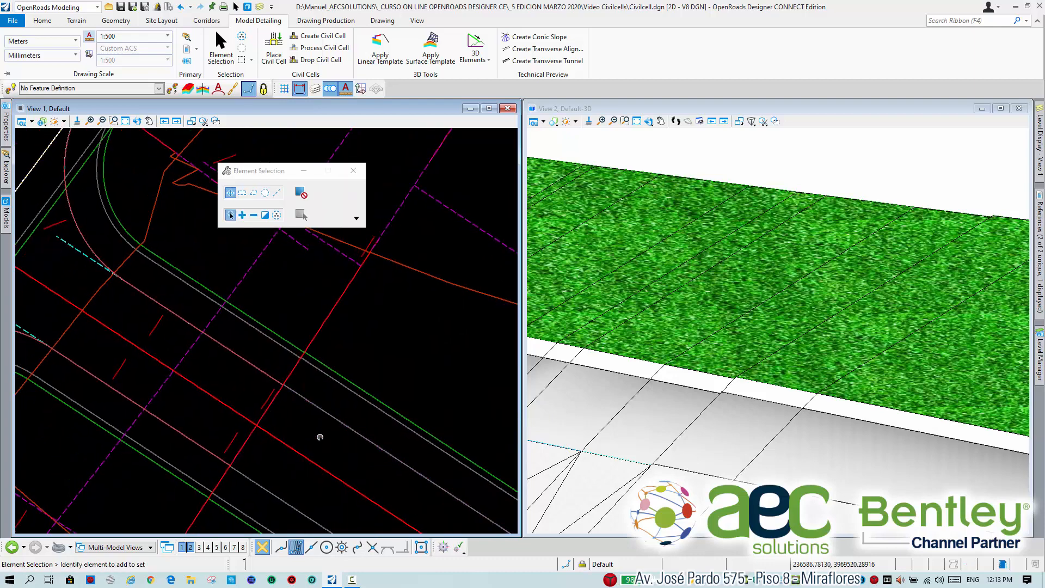
Measure the distance between the secondary corridor's lane edge and its centerline at the civil cell's end, using key point snap.
key("space")
left_click(270, 447)
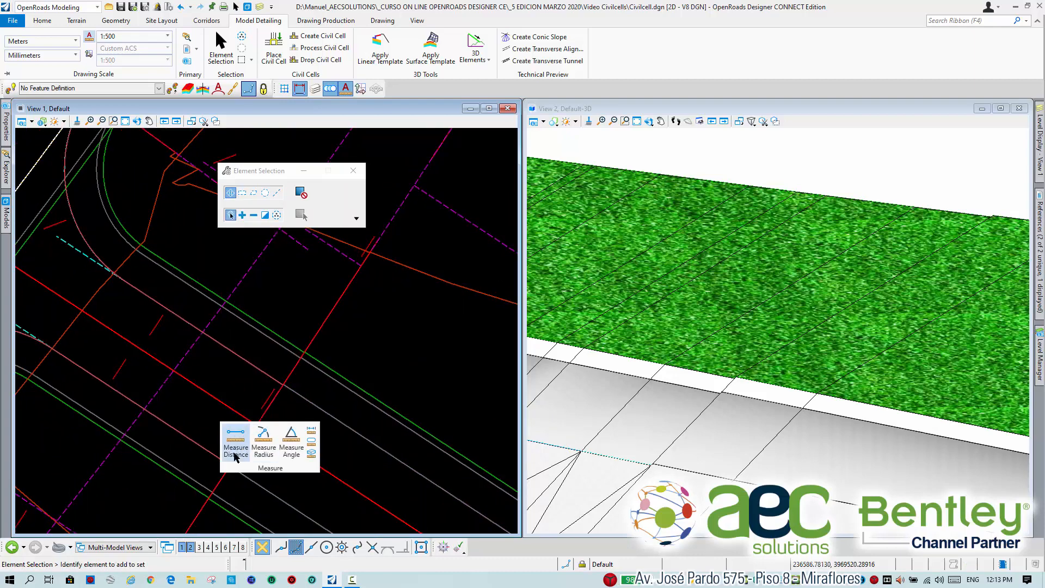
left_click(238, 446)
scroll(246, 418, "up", 2)
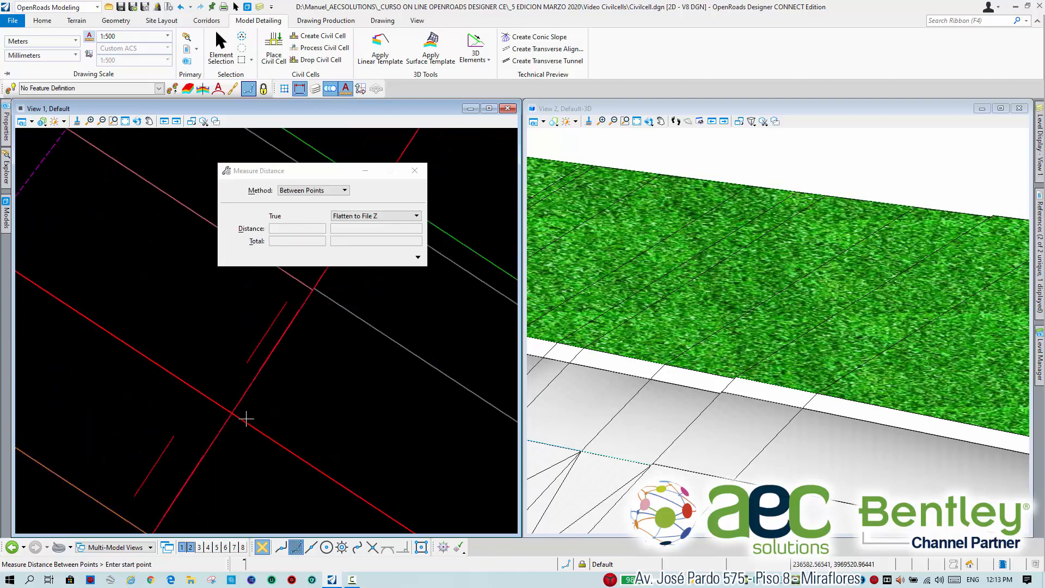
scroll(234, 419, "down", 1)
scroll(234, 419, "up", 1)
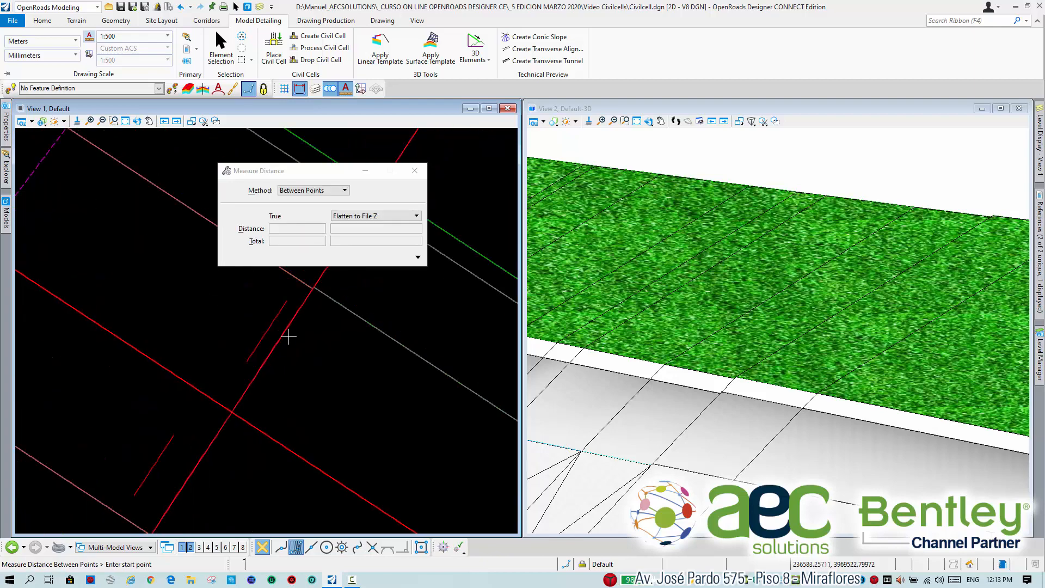
left_click(315, 288)
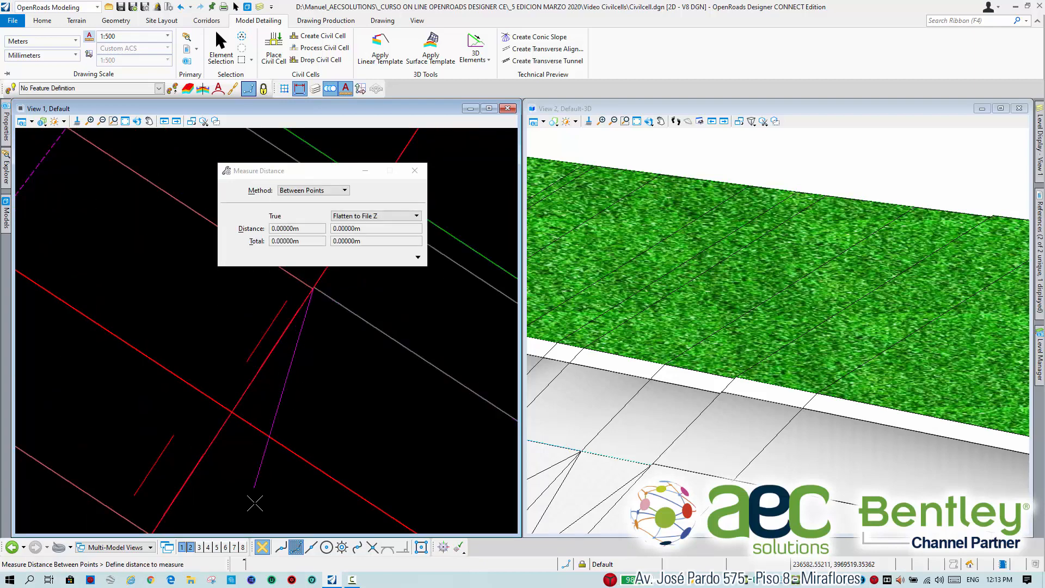
left_click(372, 547)
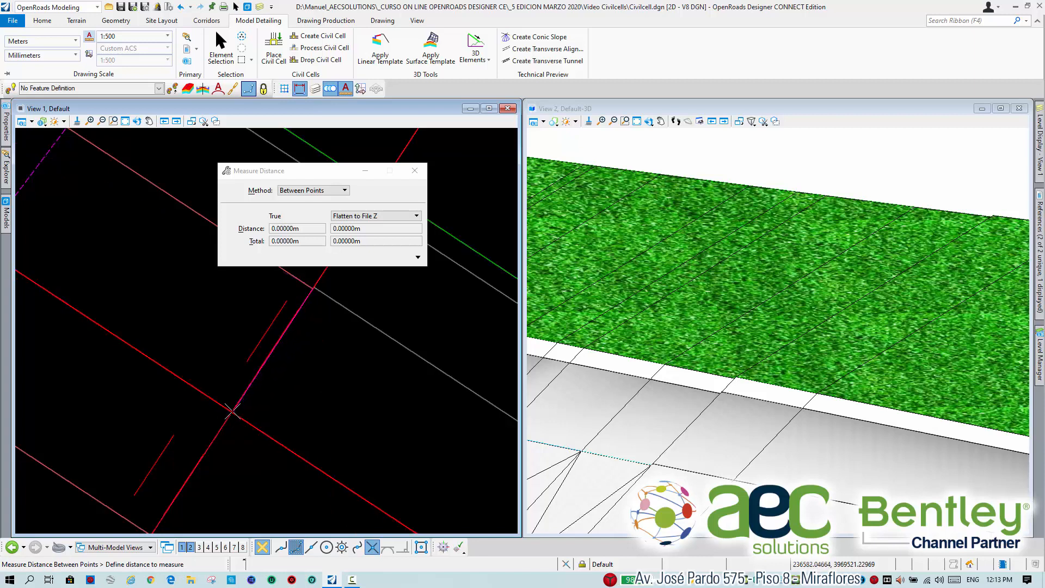
left_click(295, 547)
scroll(203, 399, "down", 3)
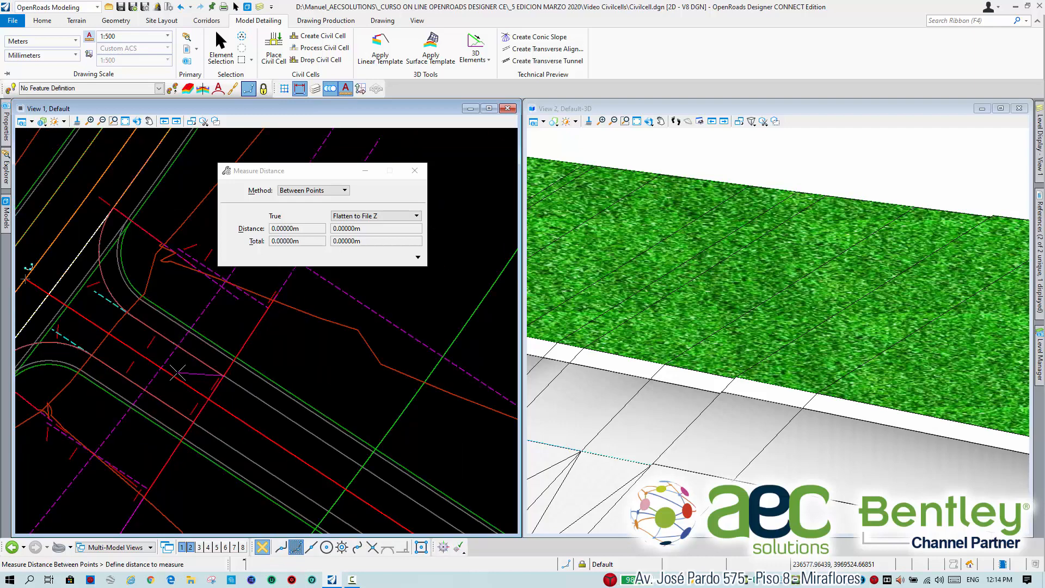
scroll(206, 399, "up", 3)
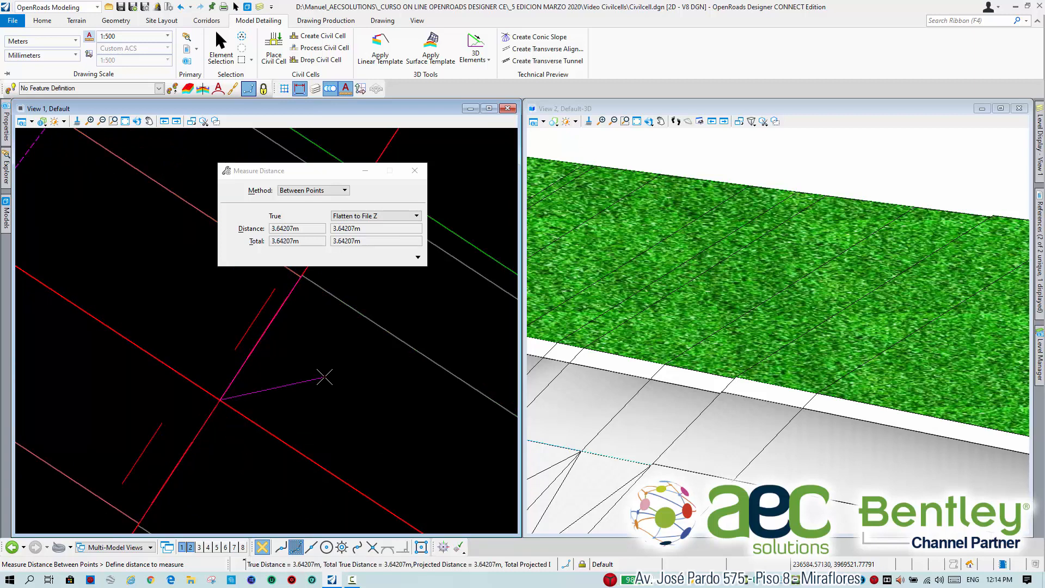
mouse_move(320, 345)
middle_mouse_down()
mouse_move(318, 413)
mouse_move(311, 391)
middle_mouse_up()
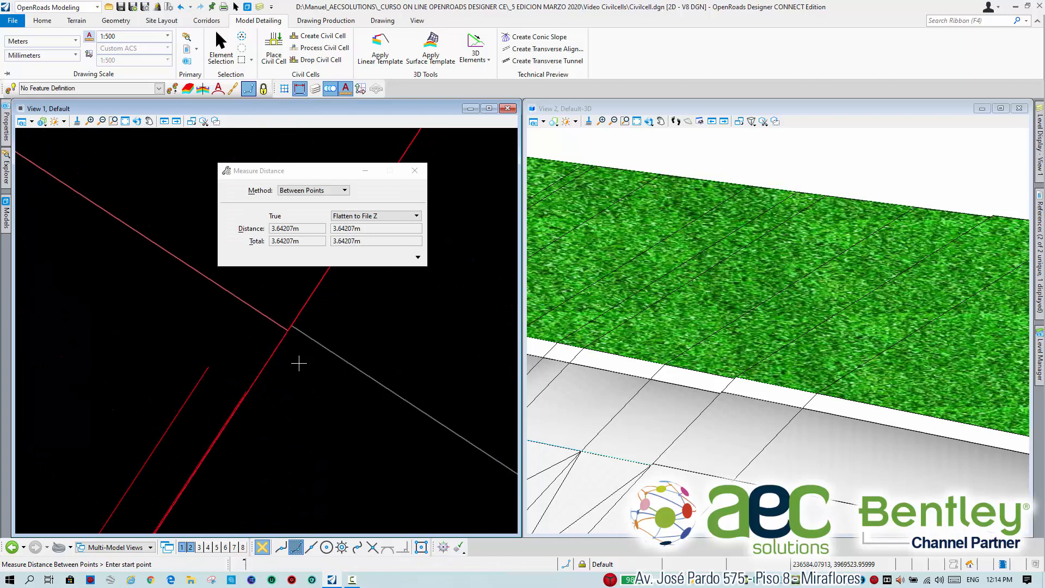
Measure from the civil cell's pavement edge to the road centerline at the joint, and return to element selection.
left_click(289, 329)
middle_click_drag(202, 428, 289, 314)
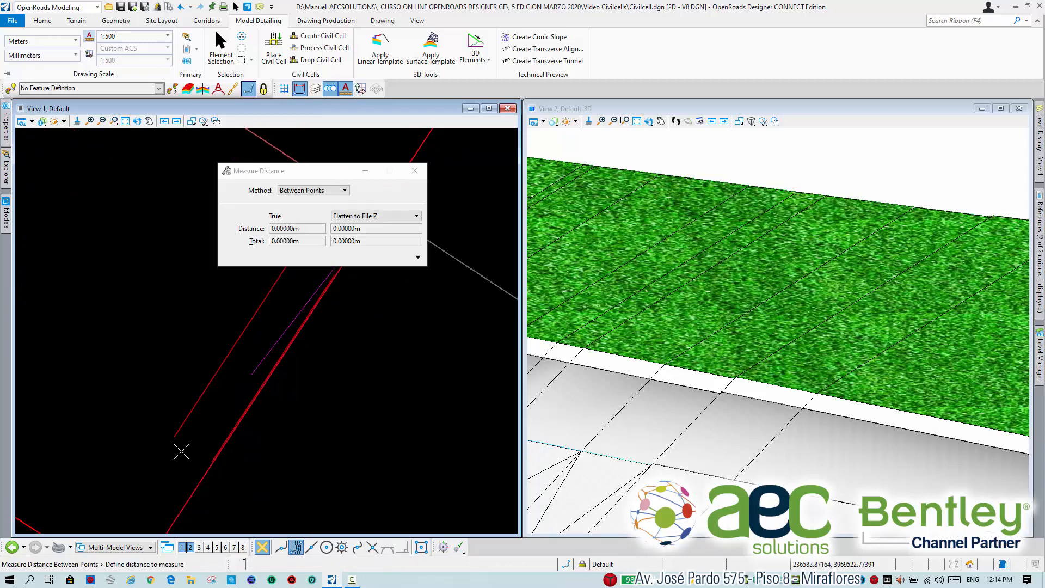
middle_click_drag(182, 452, 215, 453)
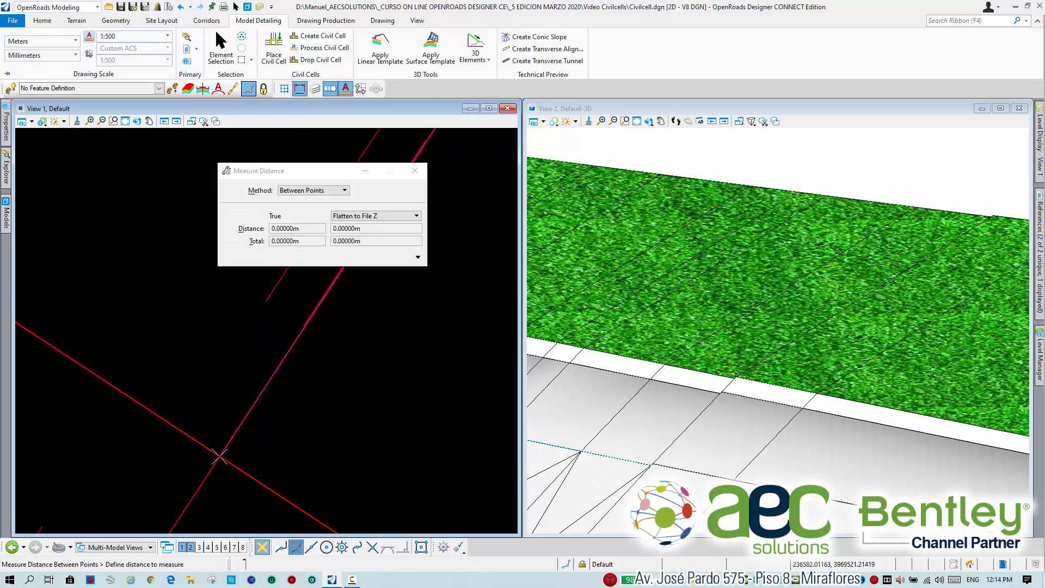
right_click(284, 420)
scroll(285, 421, "down", 6)
middle_click_drag(194, 322, 279, 433)
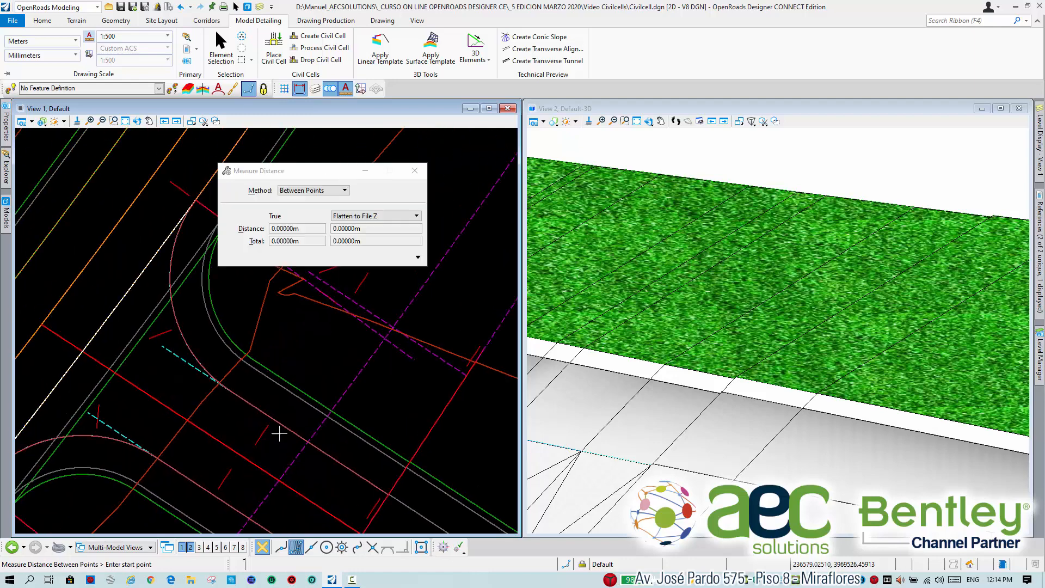
left_click(221, 43)
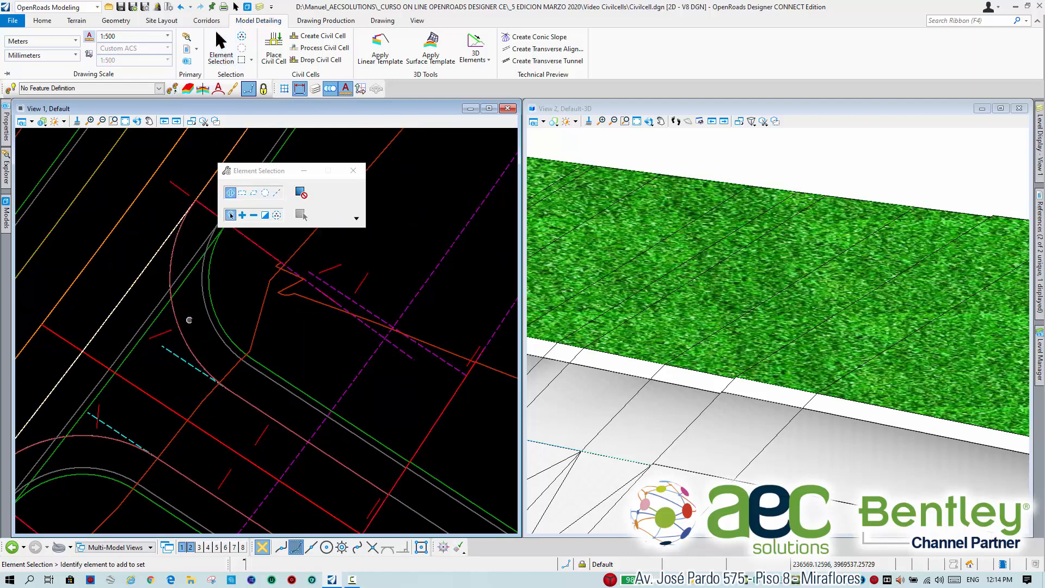
Set the radius of the civil cell's upper corner curve in plan to 15 m and inspect the updated corner in 3D.
left_click(182, 327)
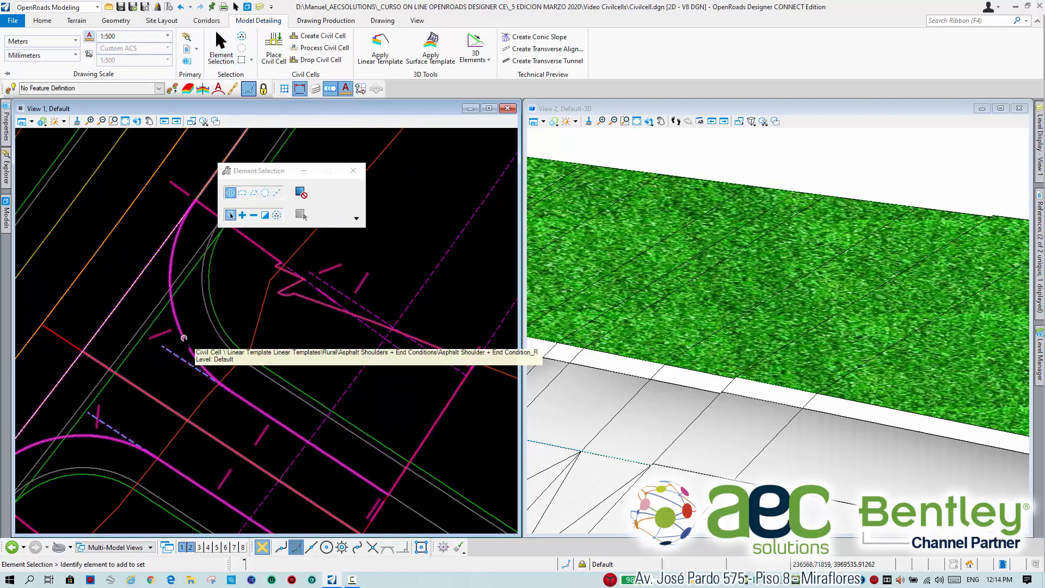
left_click(184, 338)
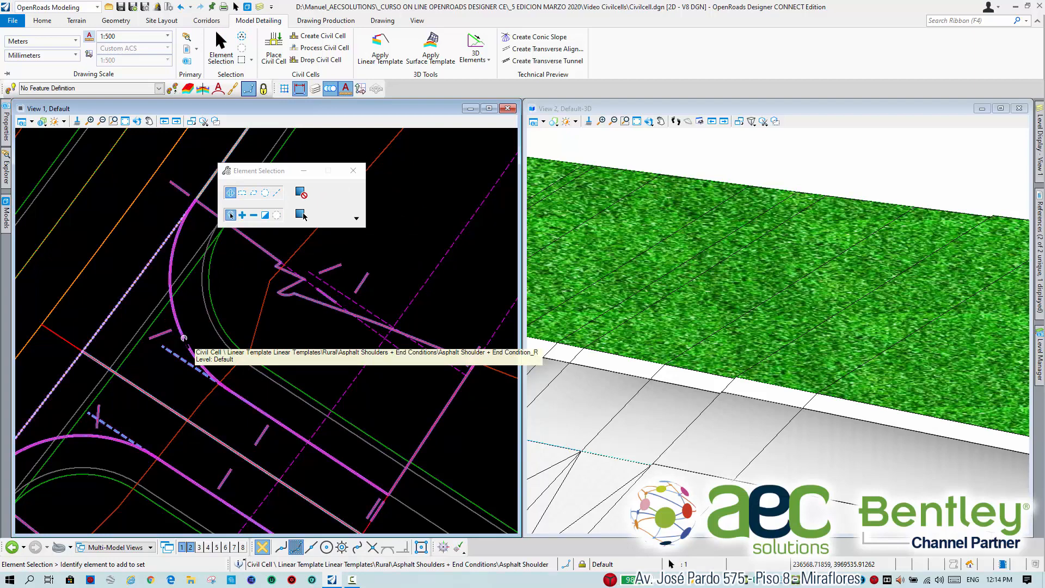
middle_click_drag(235, 316, 308, 299)
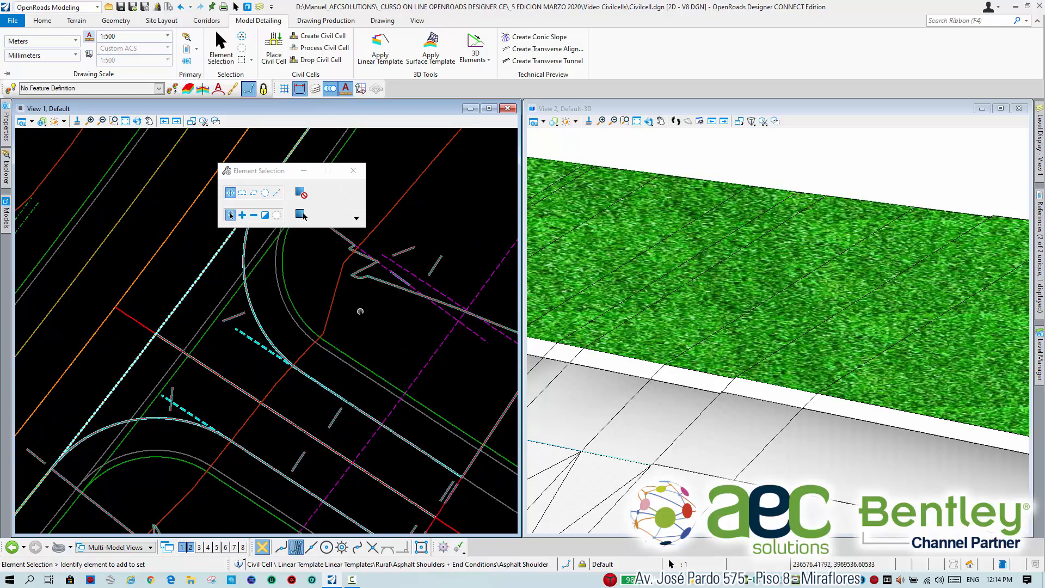
left_click(357, 312)
mouse_move(261, 322)
middle_mouse_down()
mouse_move(374, 336)
mouse_move(373, 366)
middle_mouse_up()
left_click(319, 320)
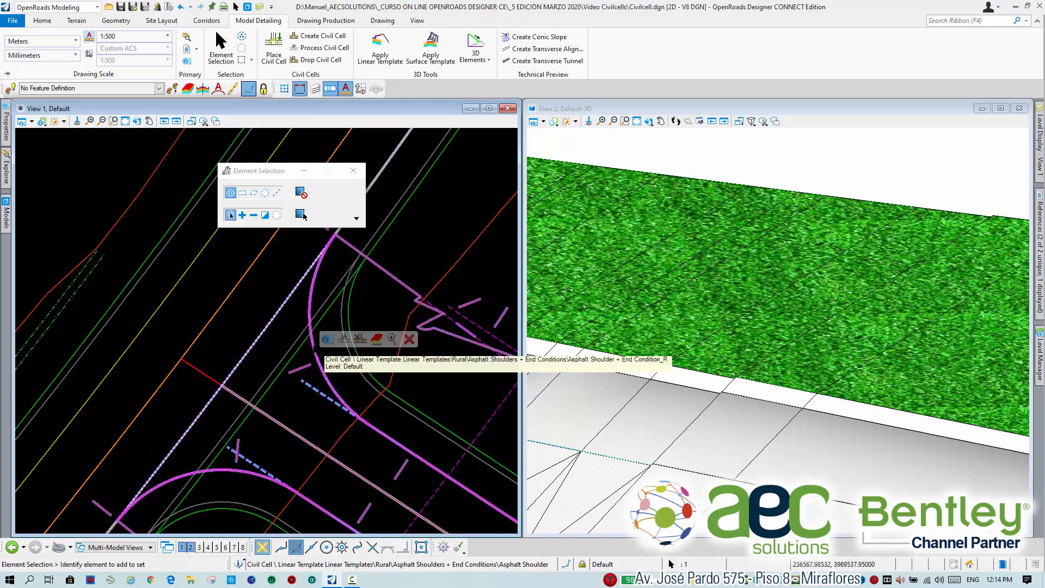
left_click(313, 344)
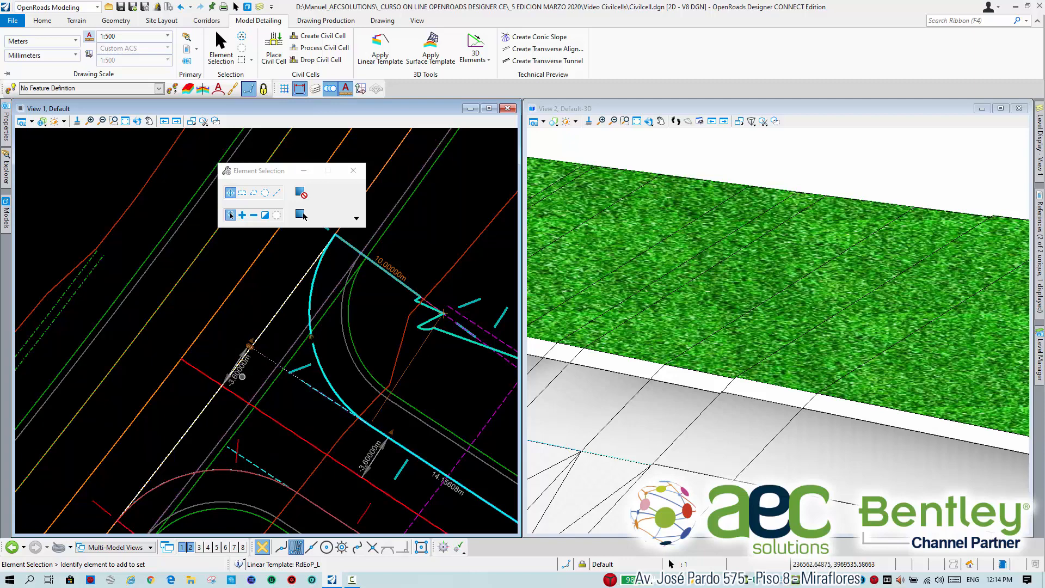
left_click(395, 270)
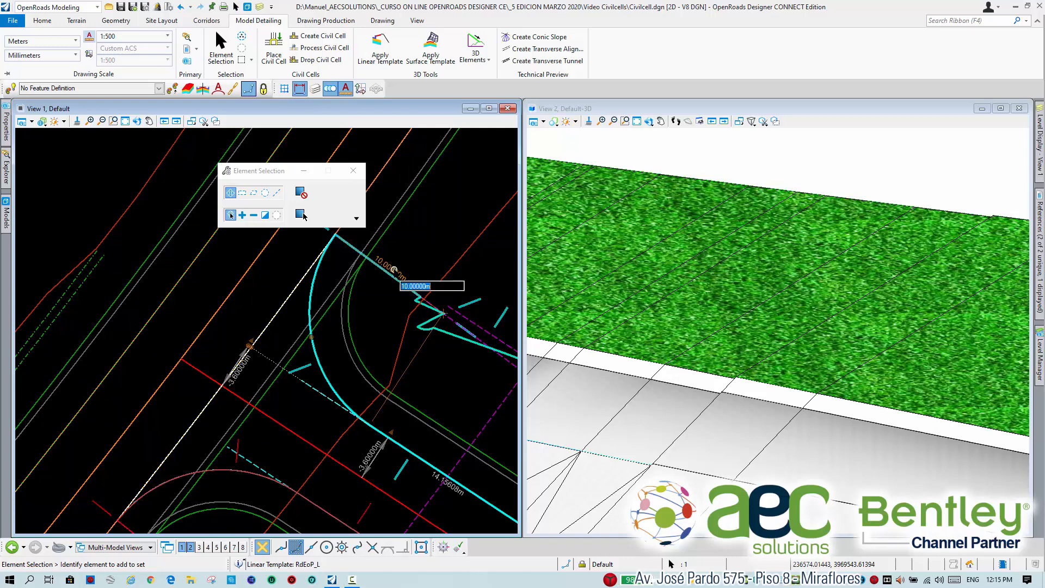
type("15")
key("Return")
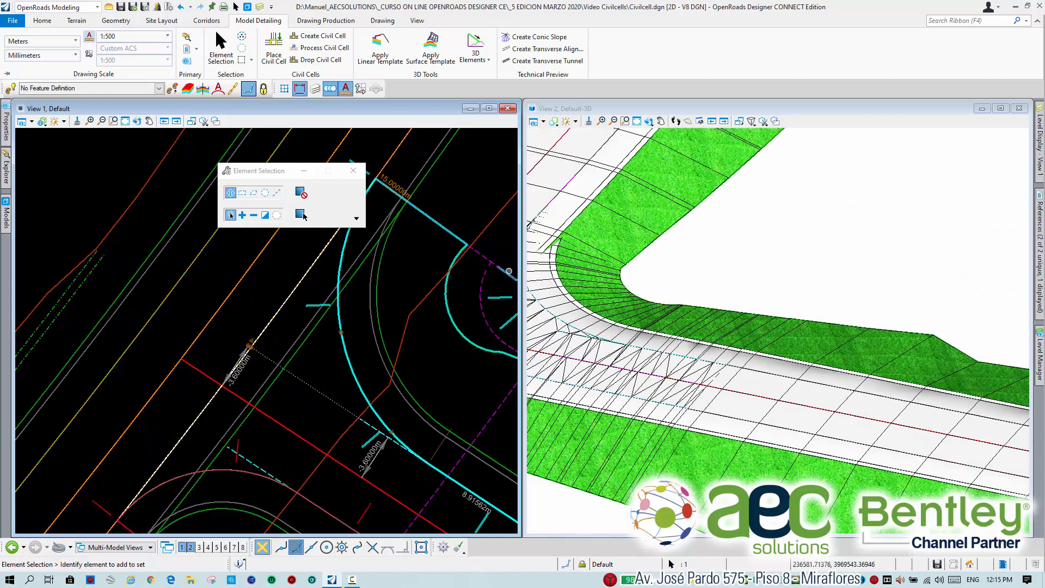
scroll(560, 256, "up", 3)
scroll(715, 301, "down", 3)
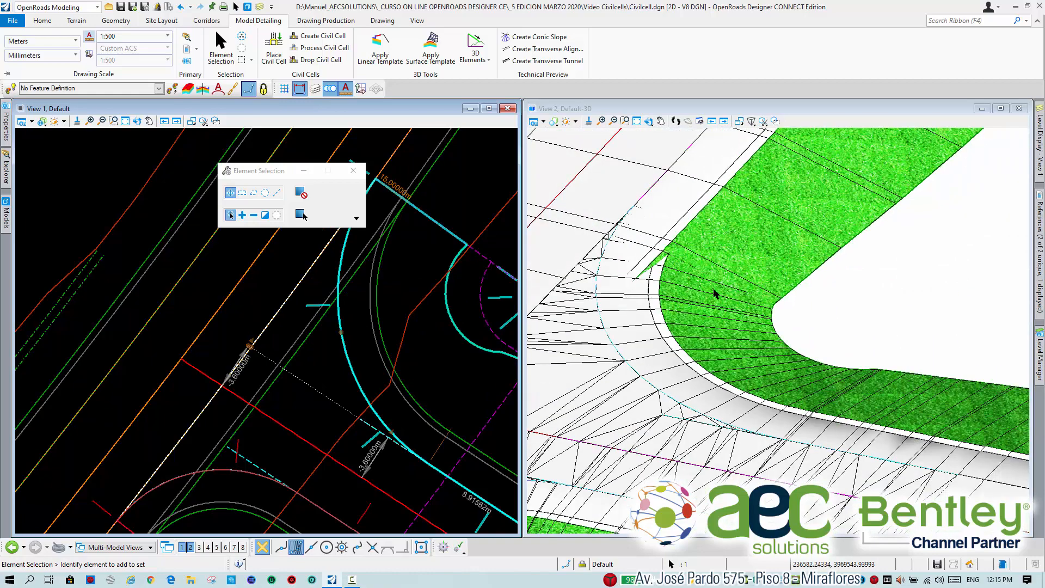
scroll(643, 262, "up", 2)
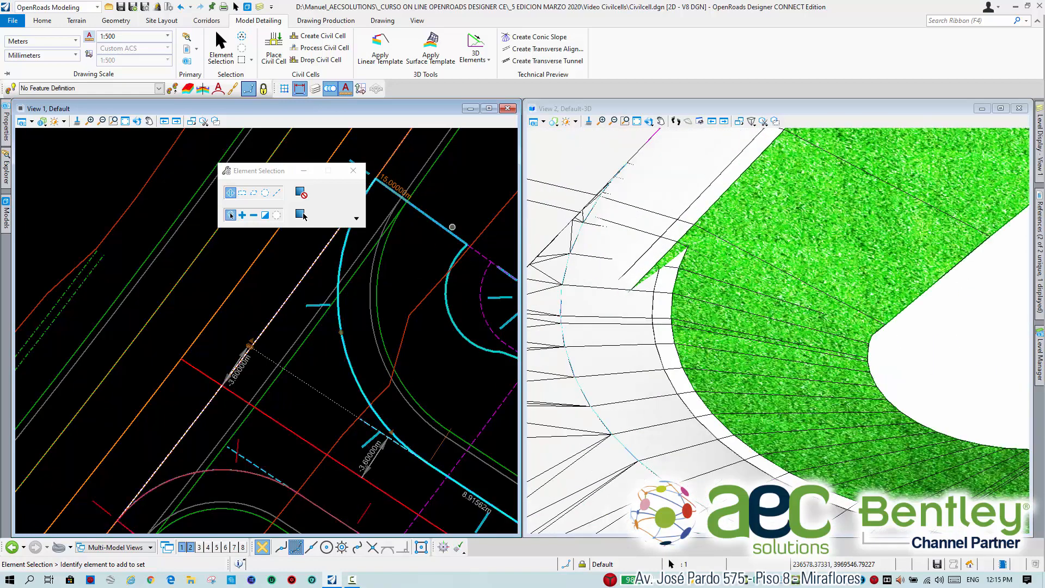
Set the radius of the same corner curve back to 10 m and clear the selection.
middle_click_drag(419, 241, 421, 285)
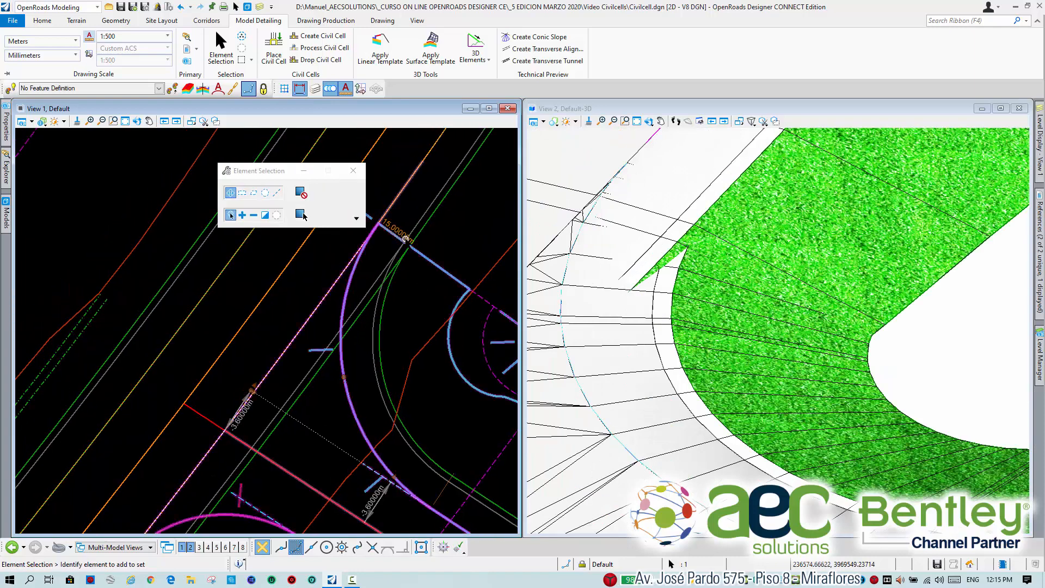
left_click(399, 228)
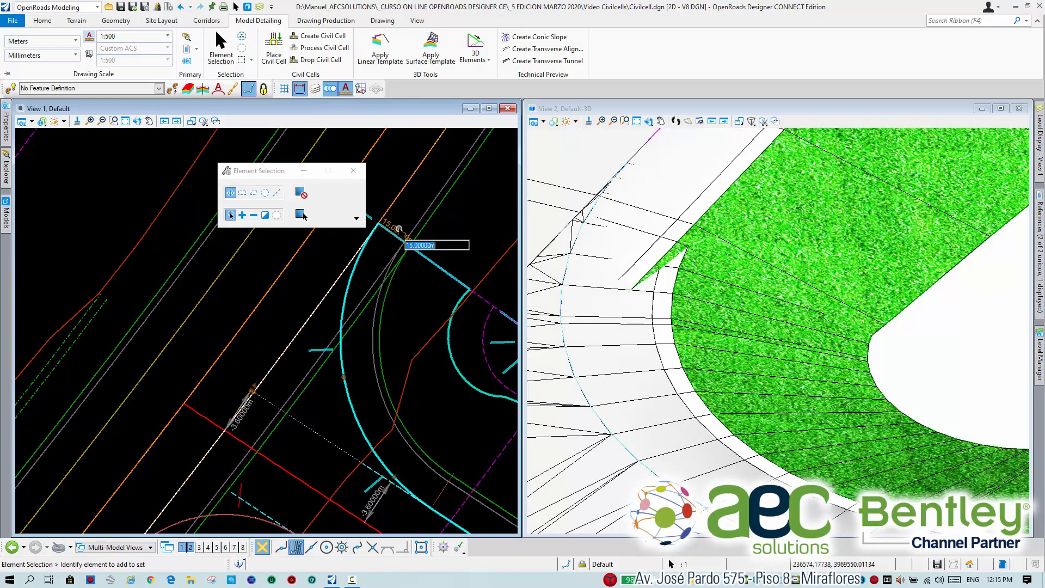
type("1")
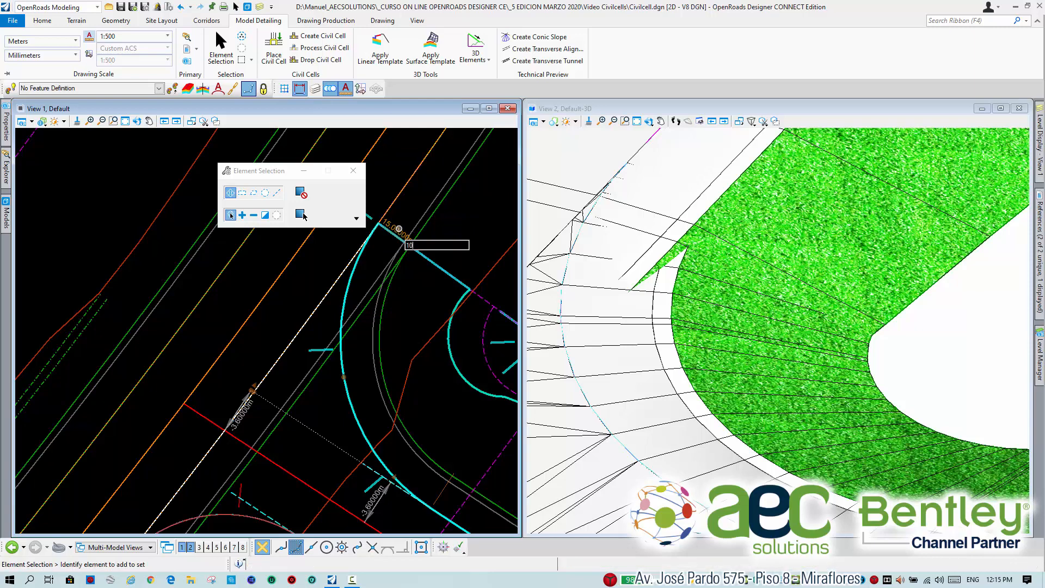
type("0")
key("Return")
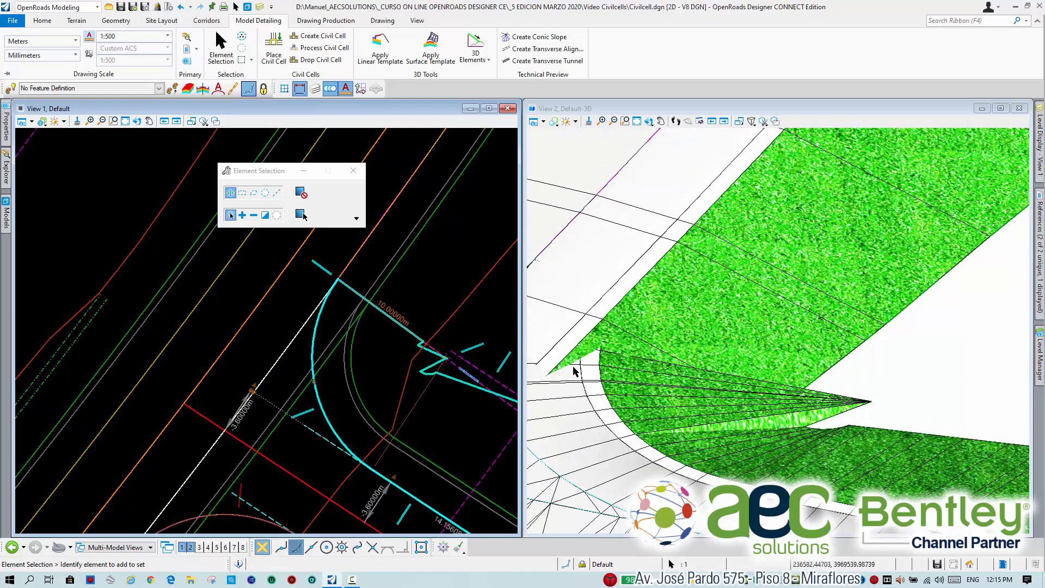
scroll(407, 399, "down", 3)
scroll(407, 399, "up", 2)
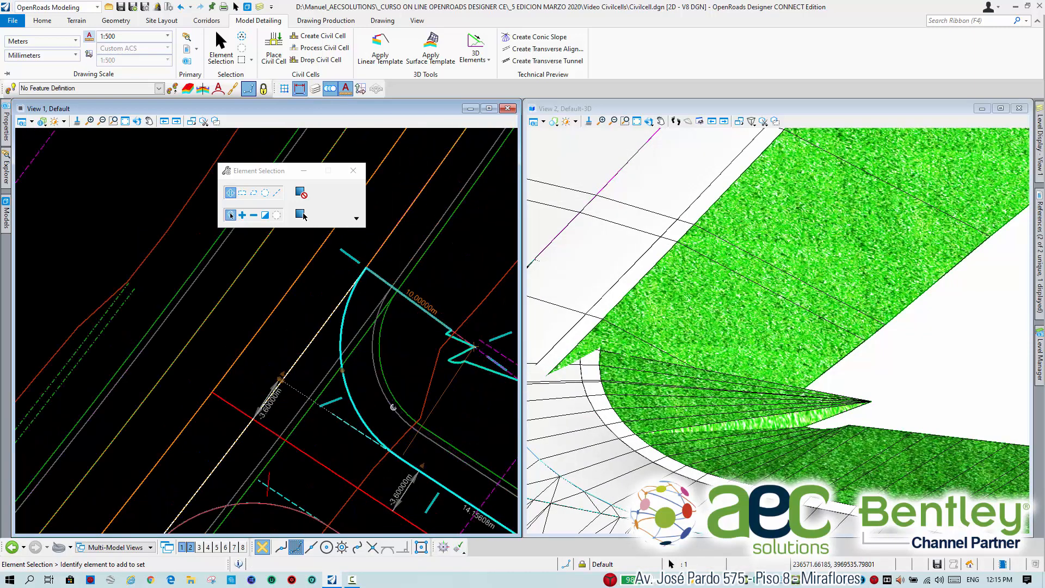
left_click(397, 363)
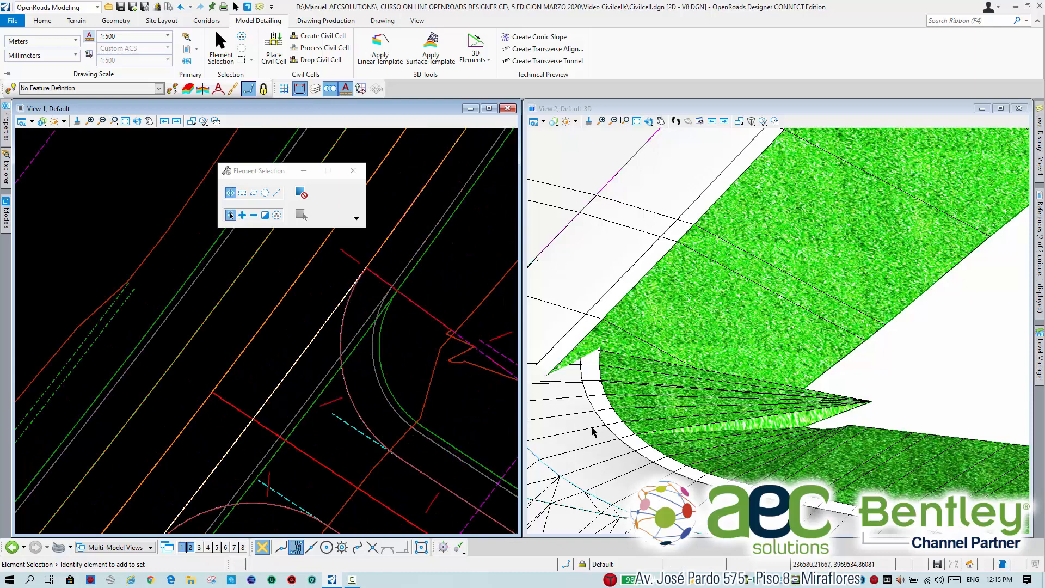
Set the offset of the civil cell's upper pavement edge, RdEoP3, from the secondary road centerline to -3.65 m.
middle_click_drag(415, 442, 346, 403)
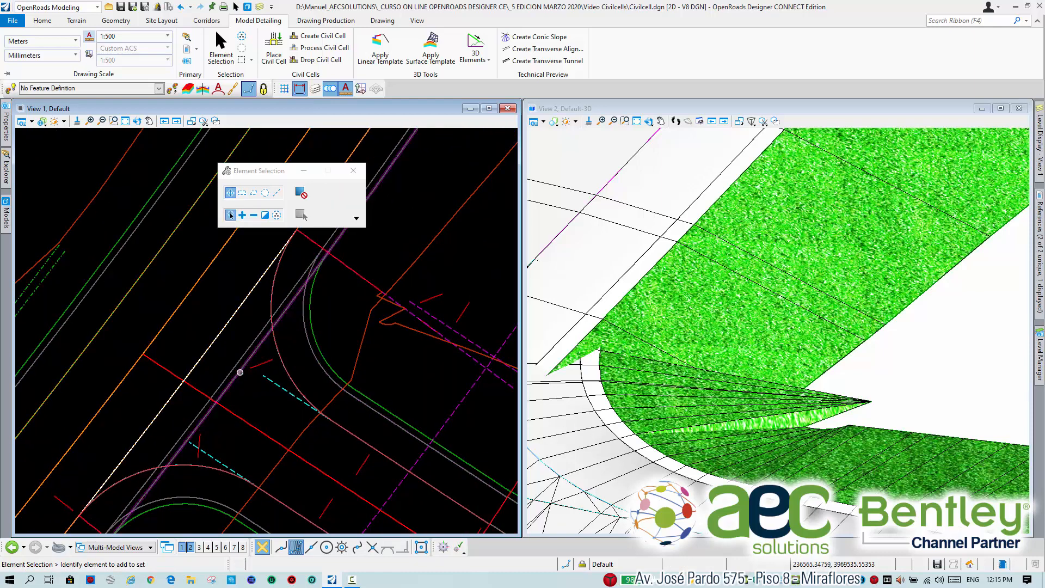
scroll(243, 376, "up", 5)
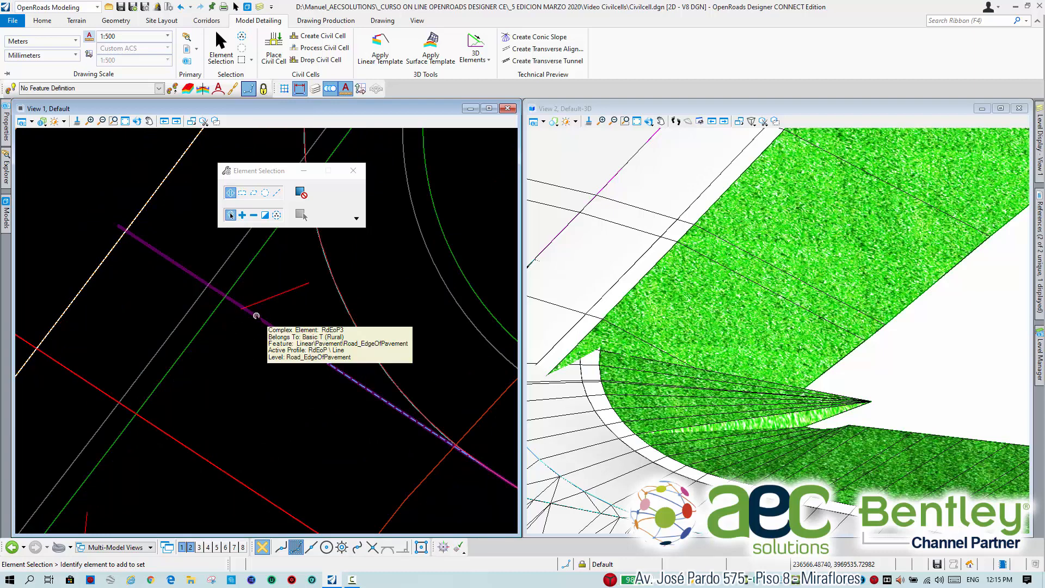
left_click(256, 315)
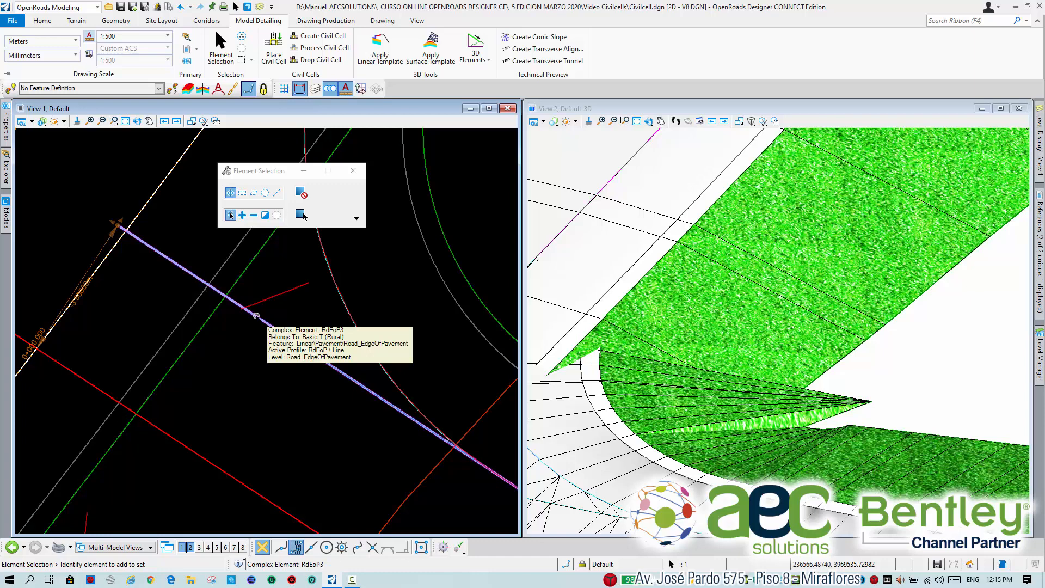
scroll(280, 354, "down", 5)
scroll(201, 334, "up", 5)
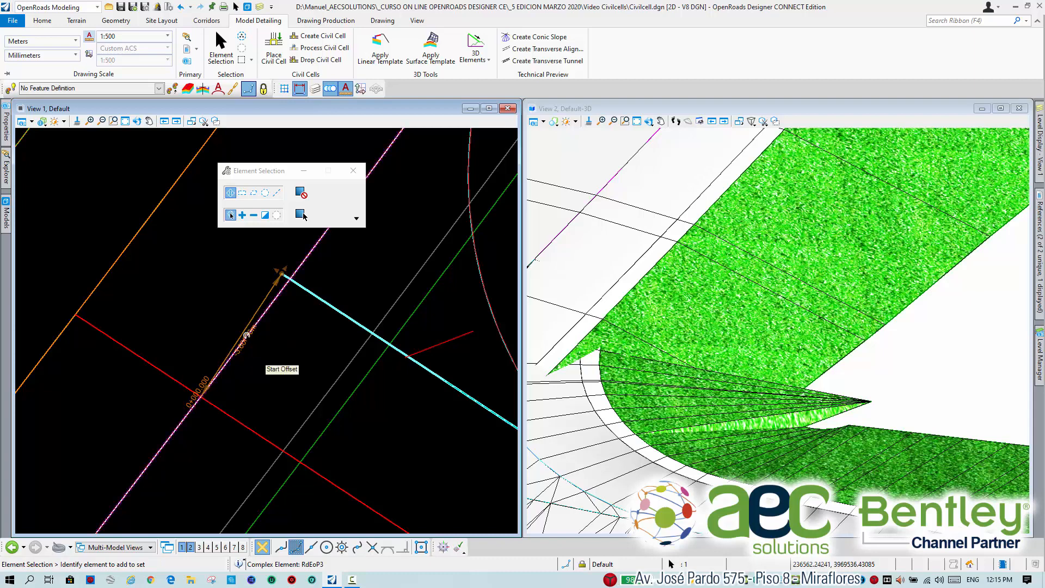
left_click(246, 335)
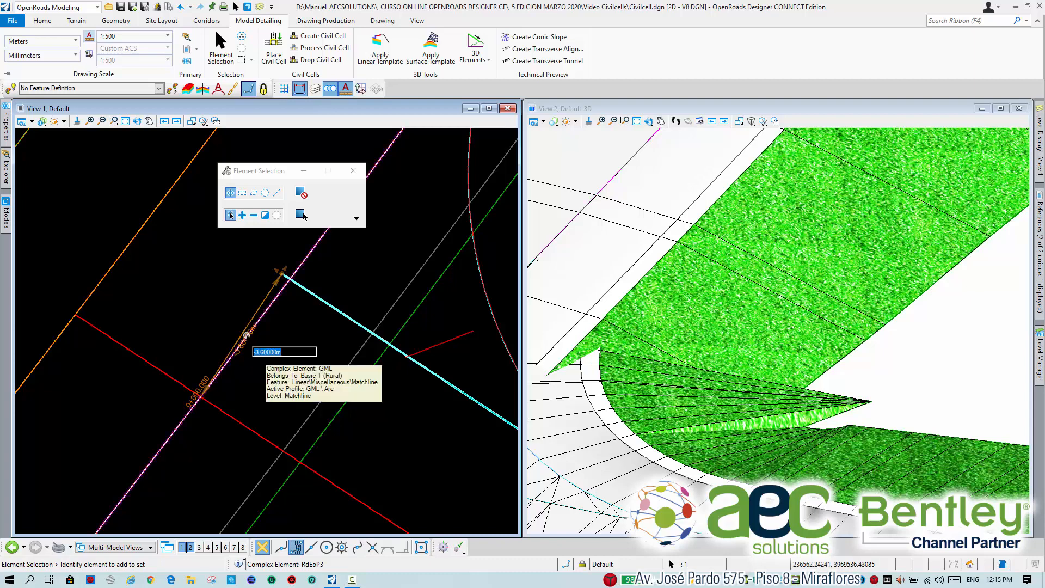
scroll(427, 444, "down", 4)
scroll(445, 479, "up", 3)
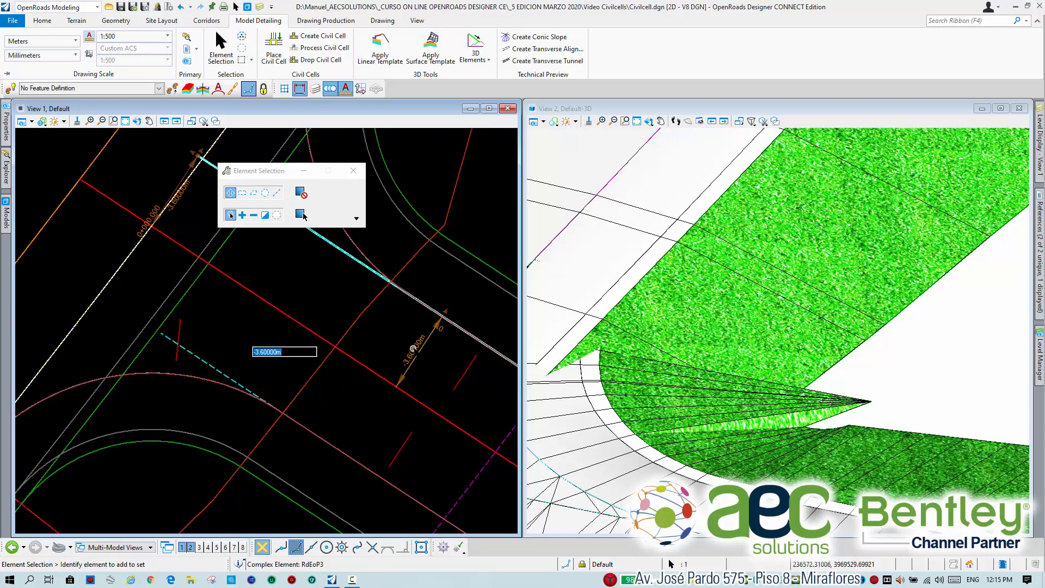
left_click(414, 348)
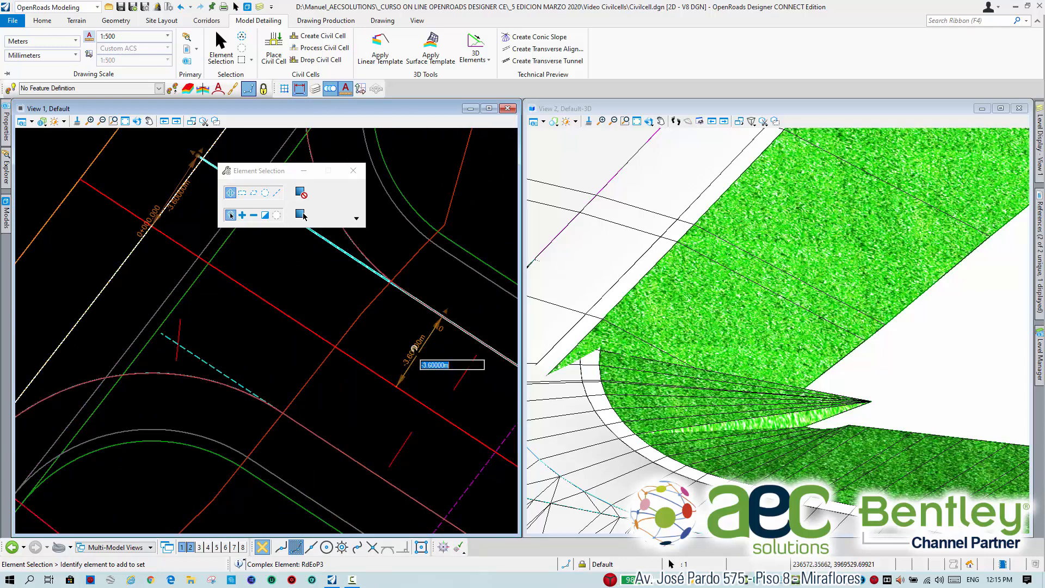
type("-3.65")
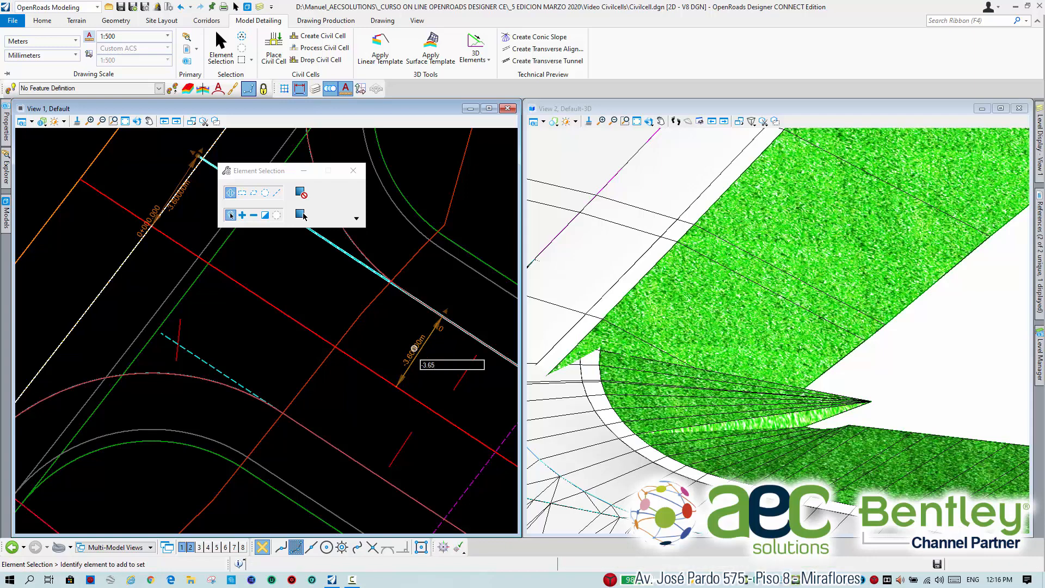
Set the start offset of the civil cell's opposite pavement edge, RdEoP2, from the secondary road centerline to 3.65 m.
scroll(396, 338, "down", 3)
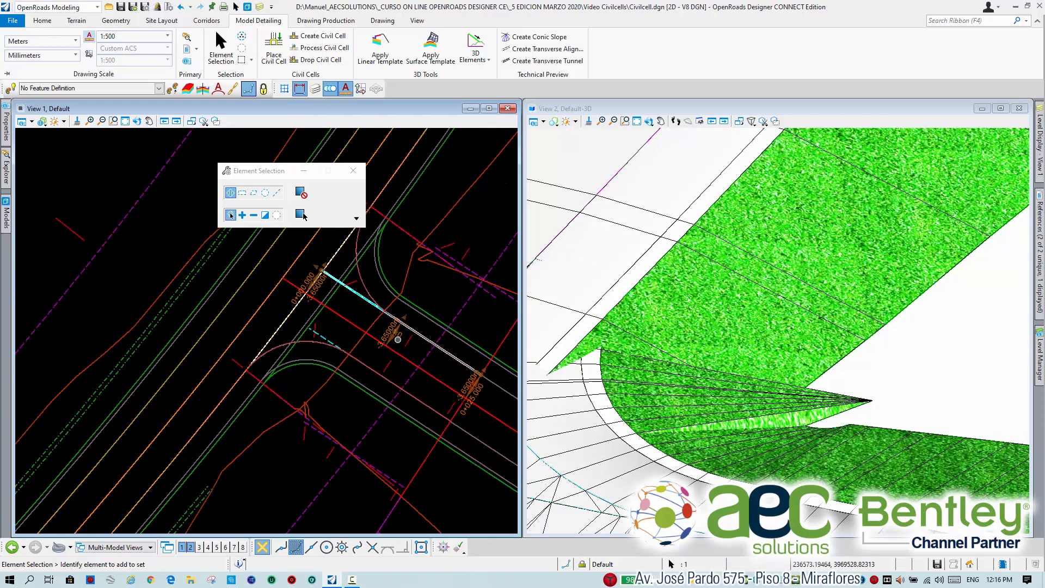
scroll(477, 377, "up", 3)
scroll(477, 378, "up", 5)
middle_click_drag(483, 350, 343, 354)
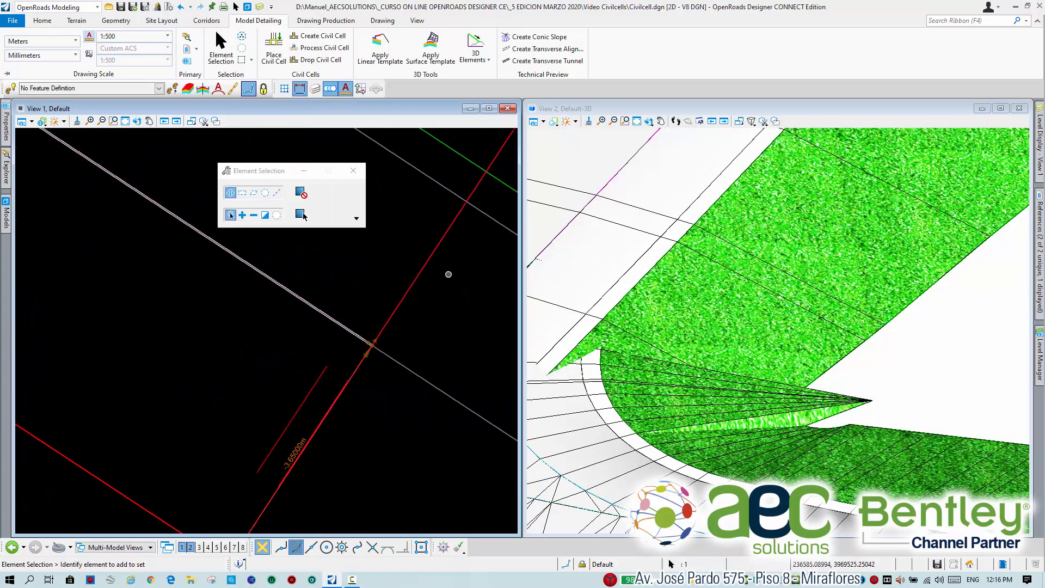
middle_click_drag(455, 259, 383, 363)
scroll(340, 265, "down", 5)
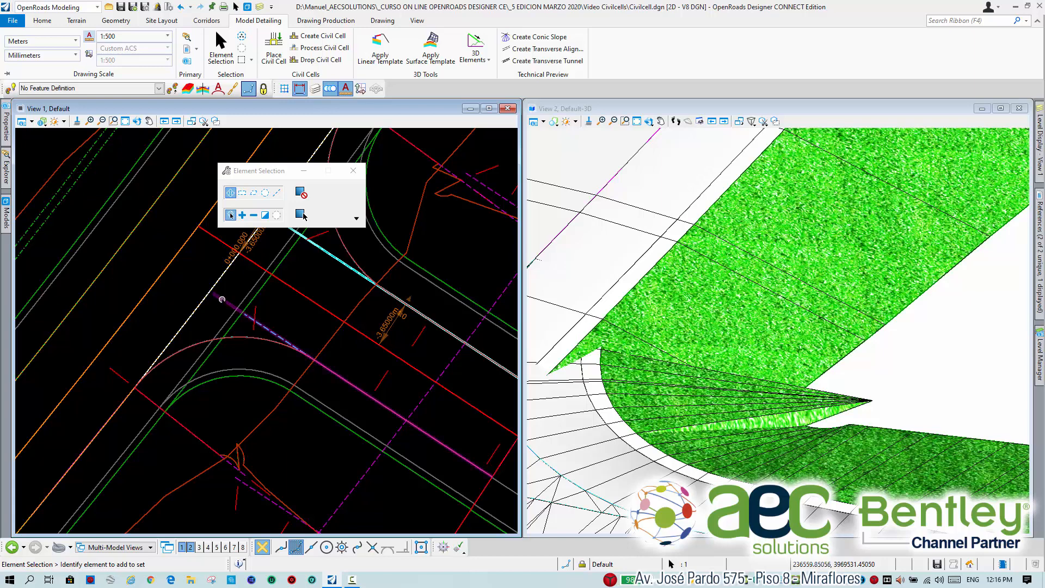
left_click(221, 299)
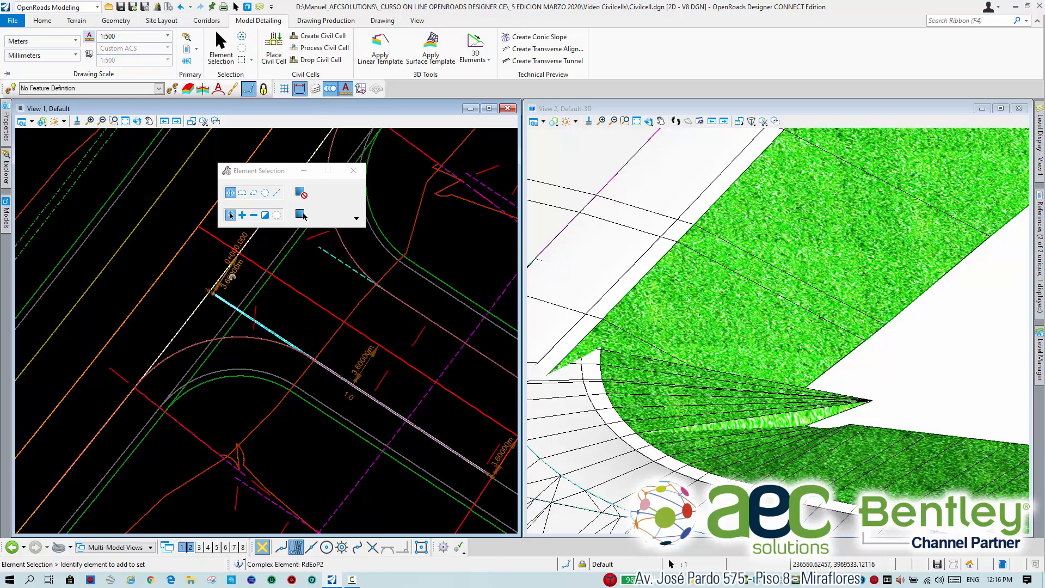
left_click(233, 277)
type("3")
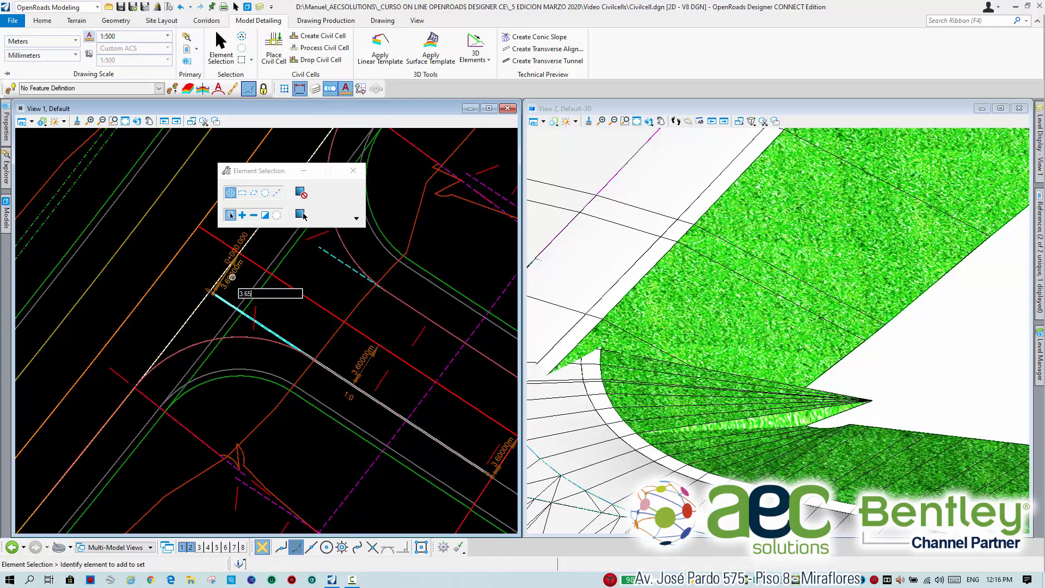
type(".65")
key("Return")
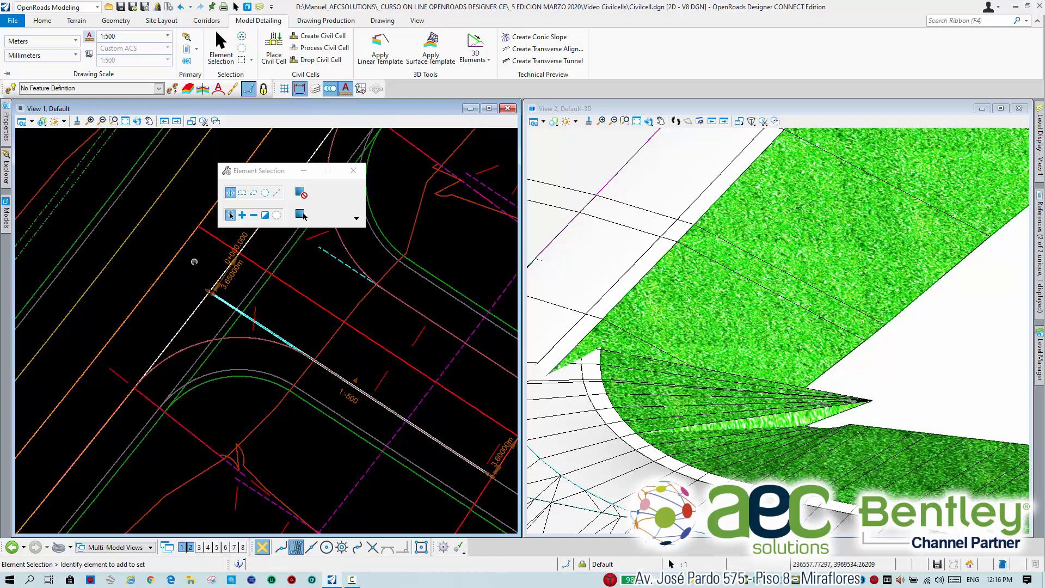
Inspect the length and end station of the civil cell's centerline segment, clear the selection and review the whole intersection in plan.
left_click(195, 262)
scroll(195, 262, "down", 2)
scroll(226, 269, "up", 1)
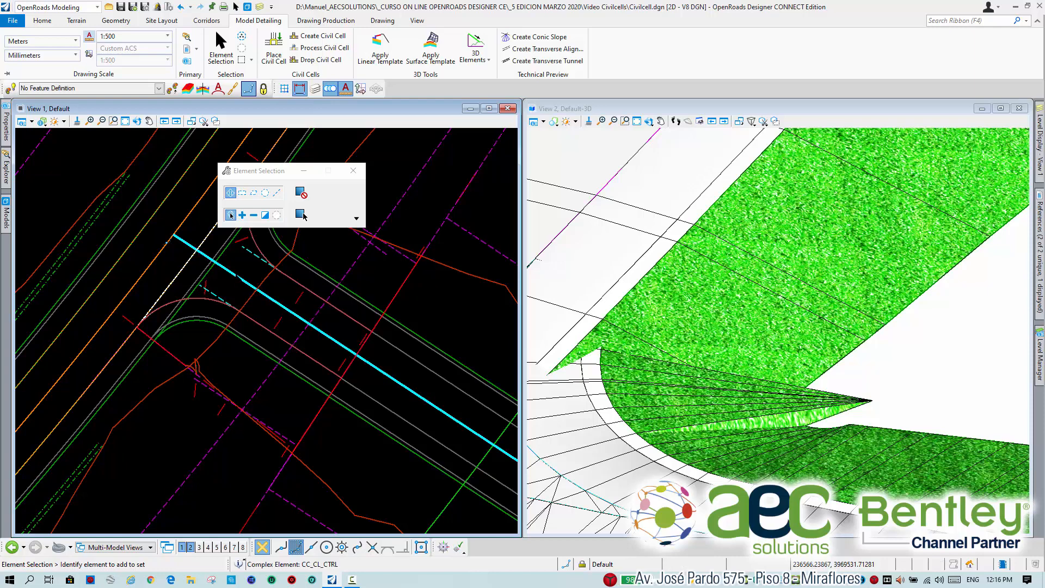
left_click(235, 275)
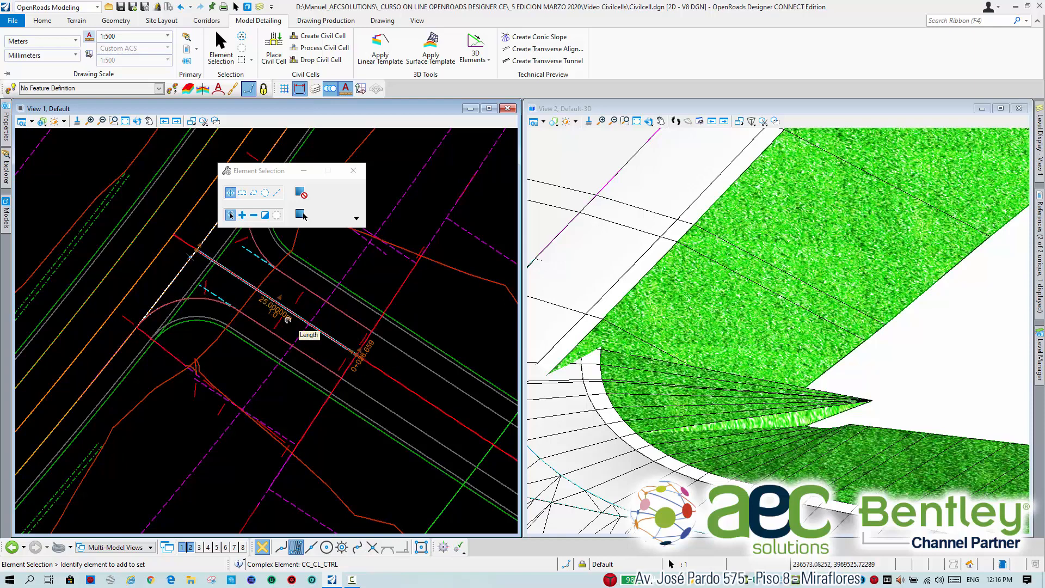
left_click(236, 290)
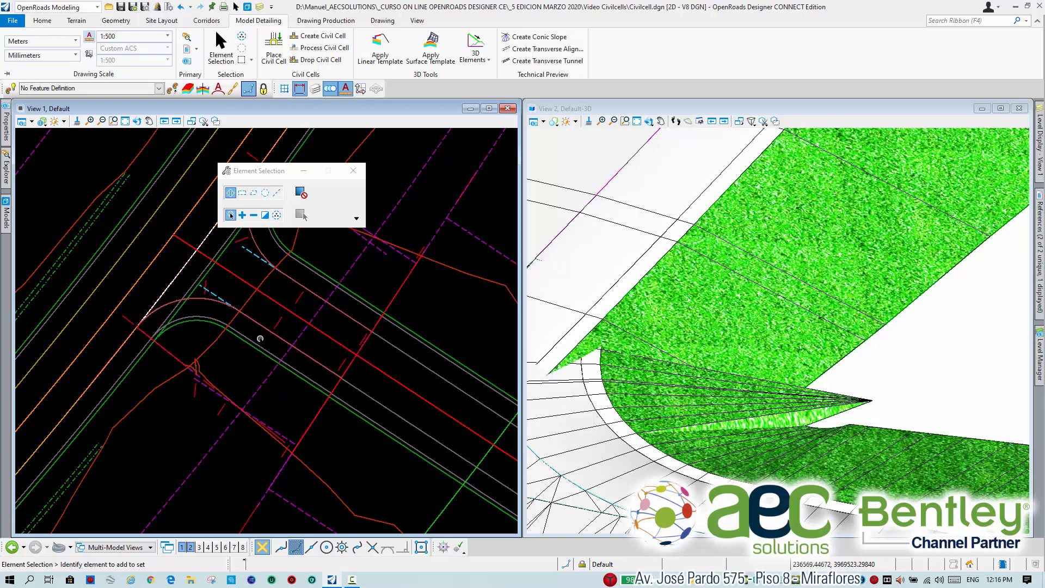
middle_click_drag(240, 284, 290, 302)
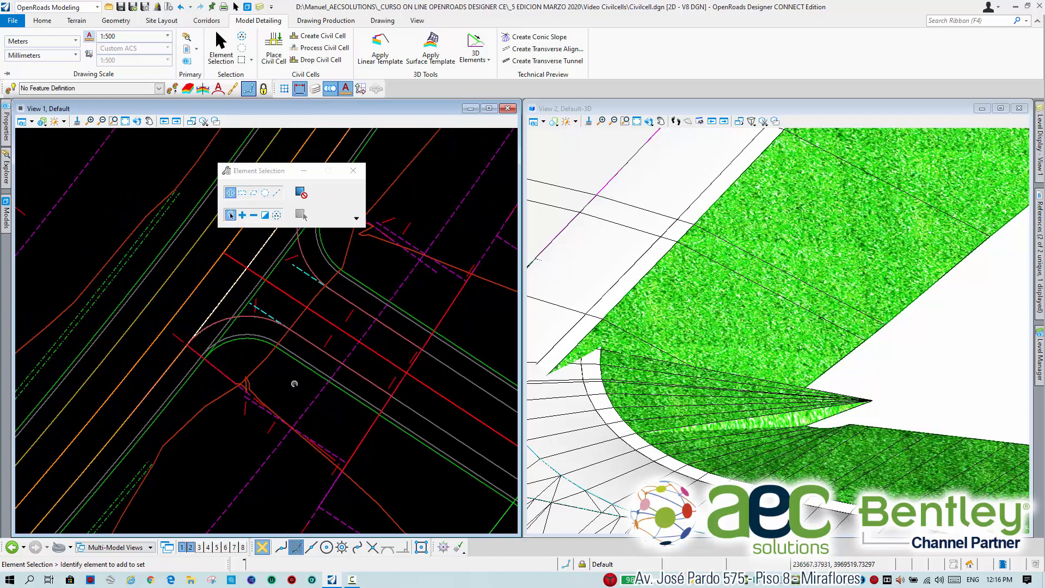
scroll(294, 384, "down", 2)
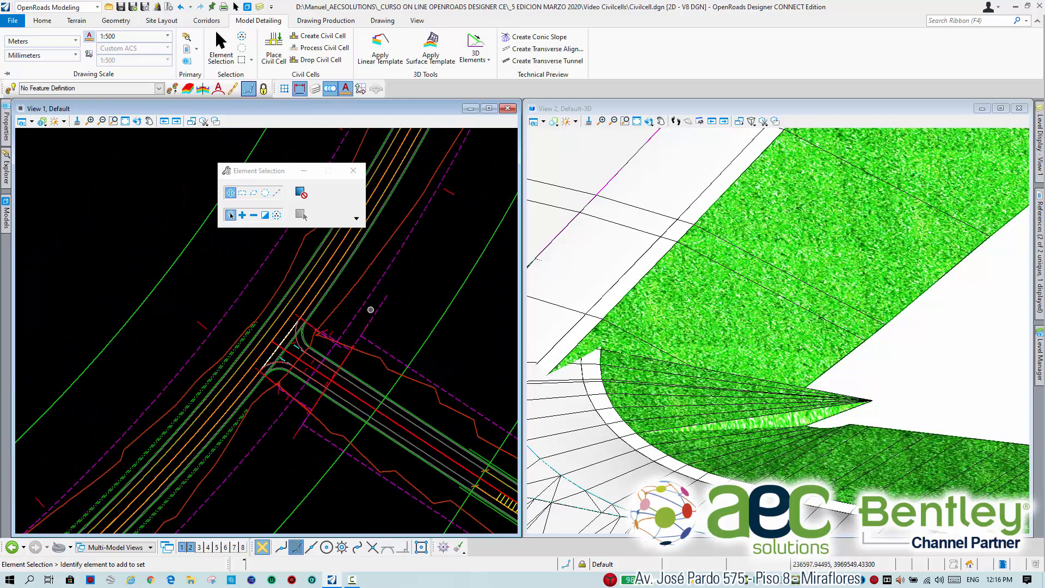
scroll(318, 332, "up", 2)
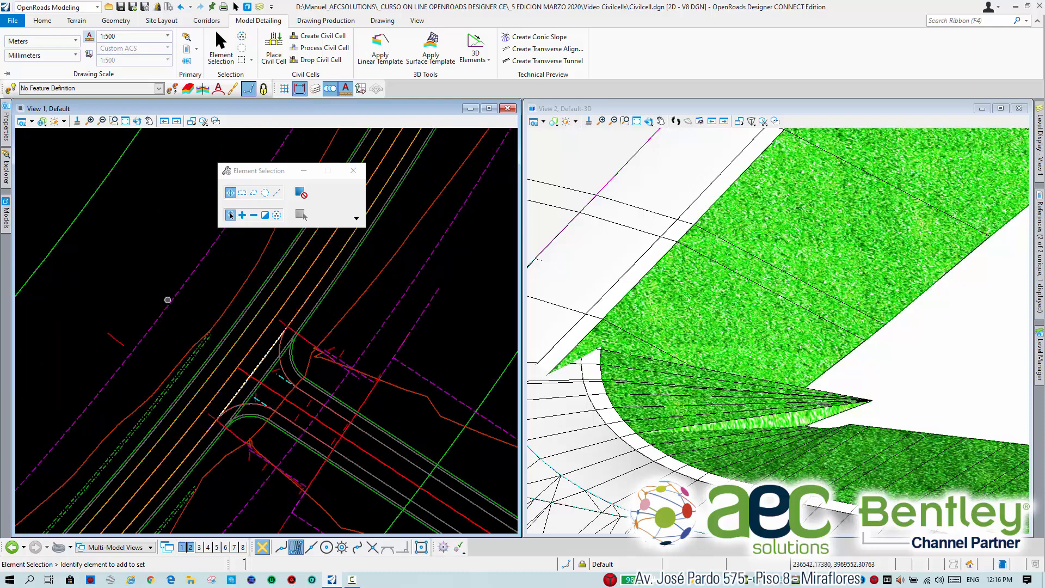
Switch the display of construction elements off and back on in the plan view to compare the intersection with and without them.
left_click(22, 121)
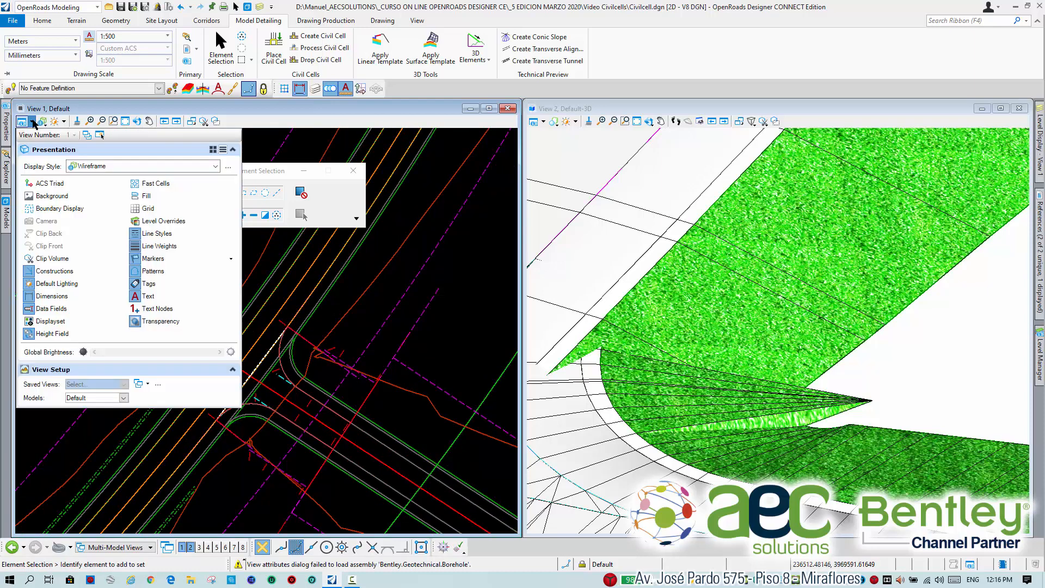
left_click(55, 271)
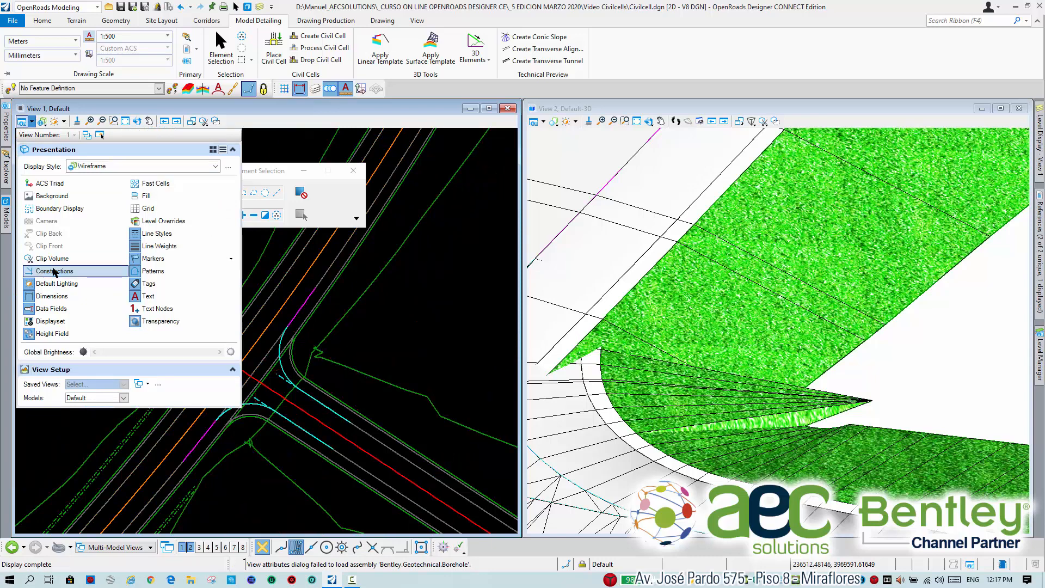
left_click(55, 271)
left_click(55, 272)
left_click(55, 272)
left_click(54, 271)
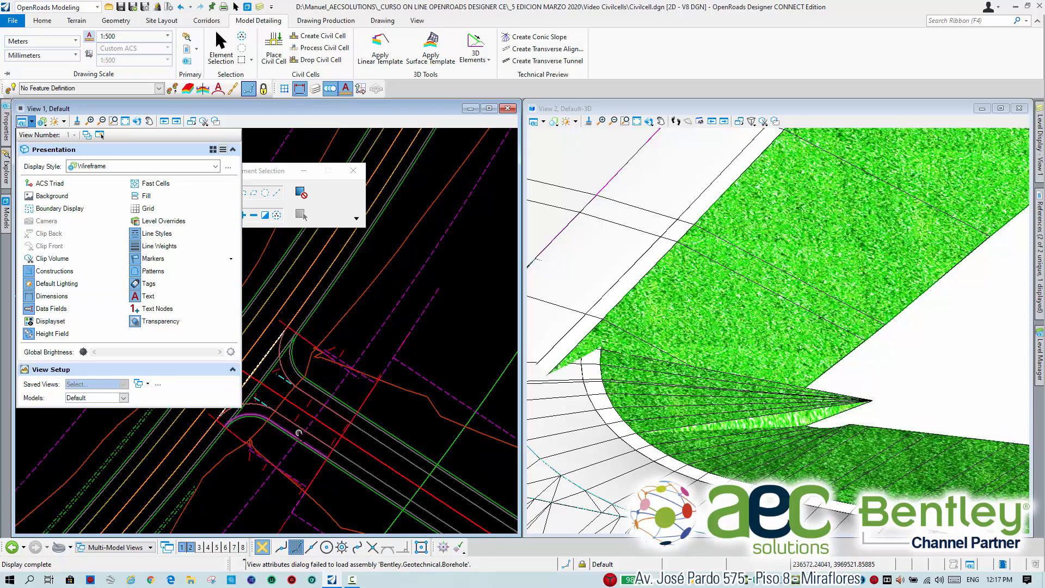
Select the asphalt shoulder linear template at the lower corner curve and examine its overlapping end conditions in plan and 3D.
scroll(315, 409, "up", 1)
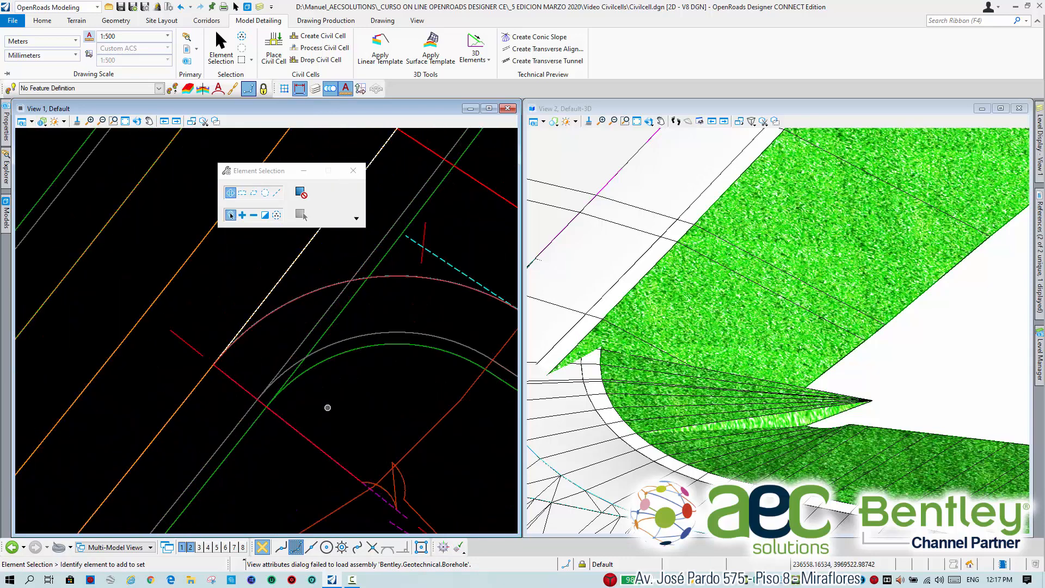
scroll(327, 410, "up", 2)
scroll(334, 414, "down", 1)
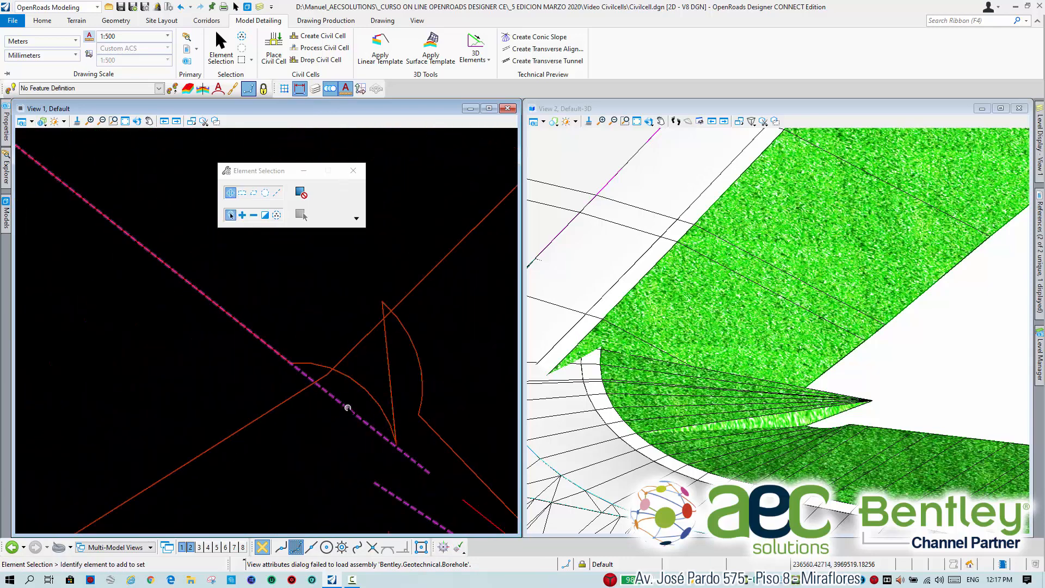
scroll(304, 332, "down", 1)
middle_click_drag(332, 299, 275, 345)
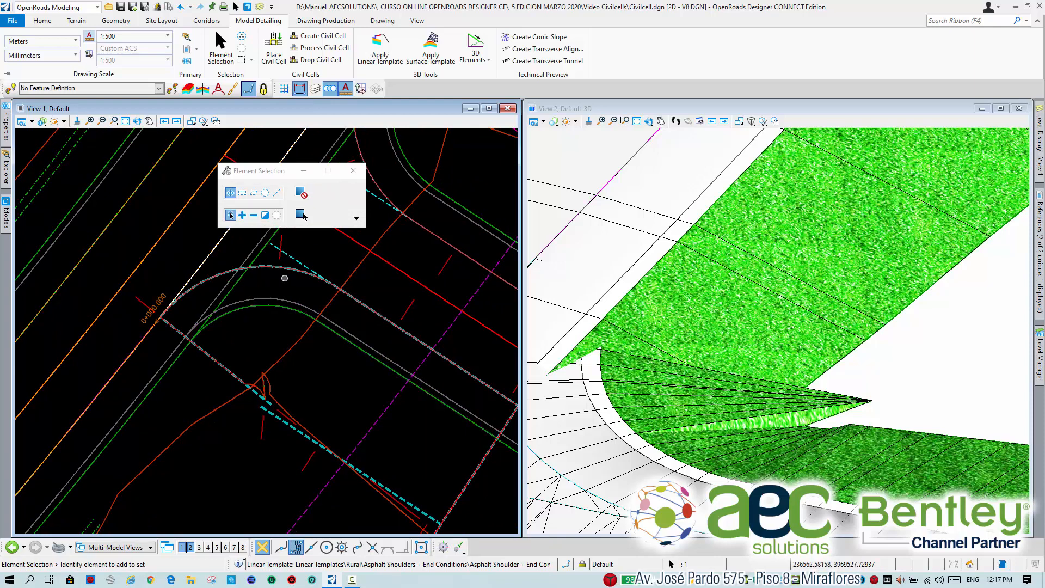
scroll(645, 358, "down", 5)
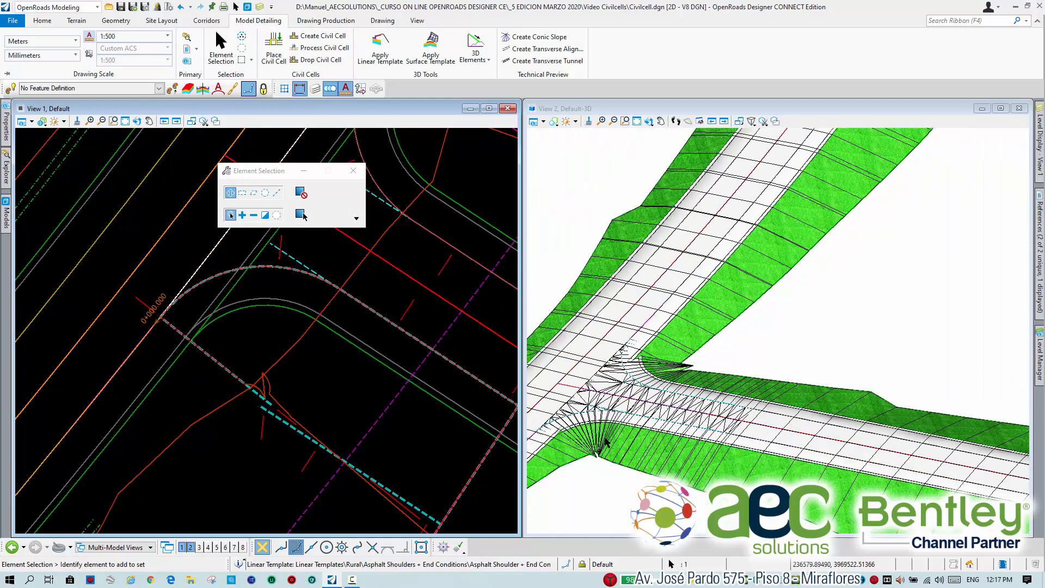
scroll(665, 430, "up", 5)
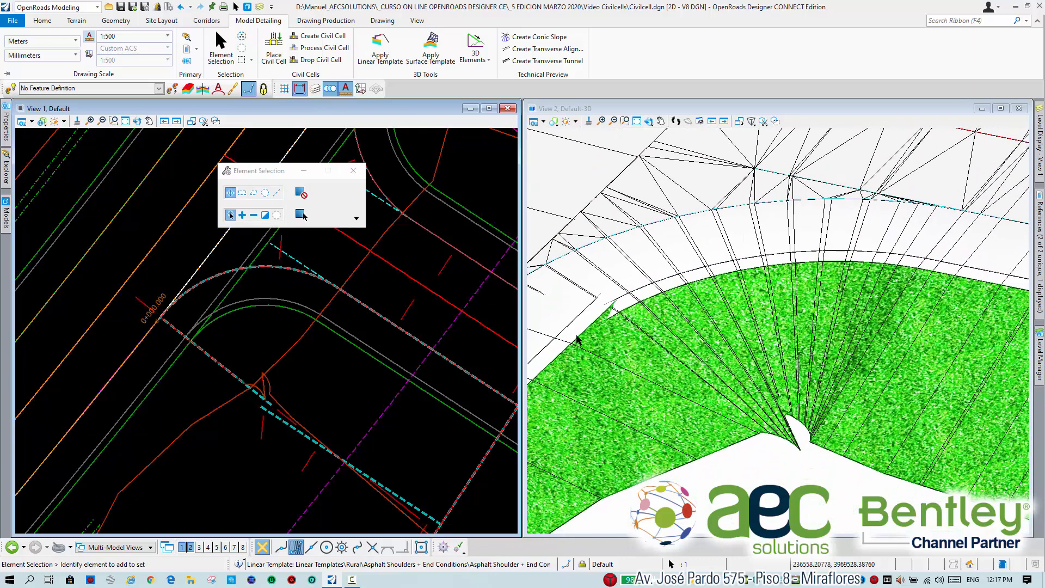
scroll(577, 341, "down", 2)
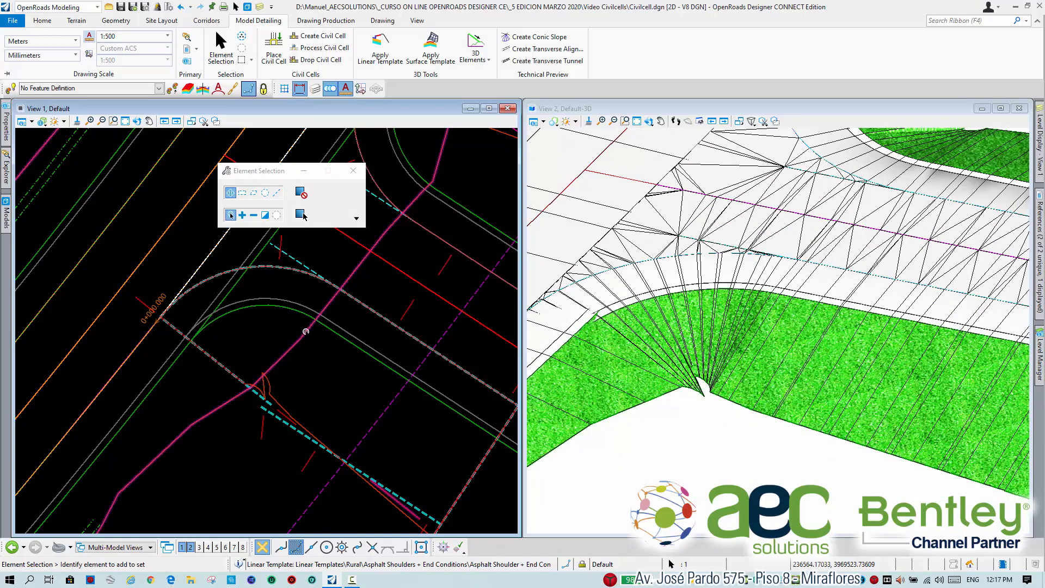
scroll(348, 403, "down", 2)
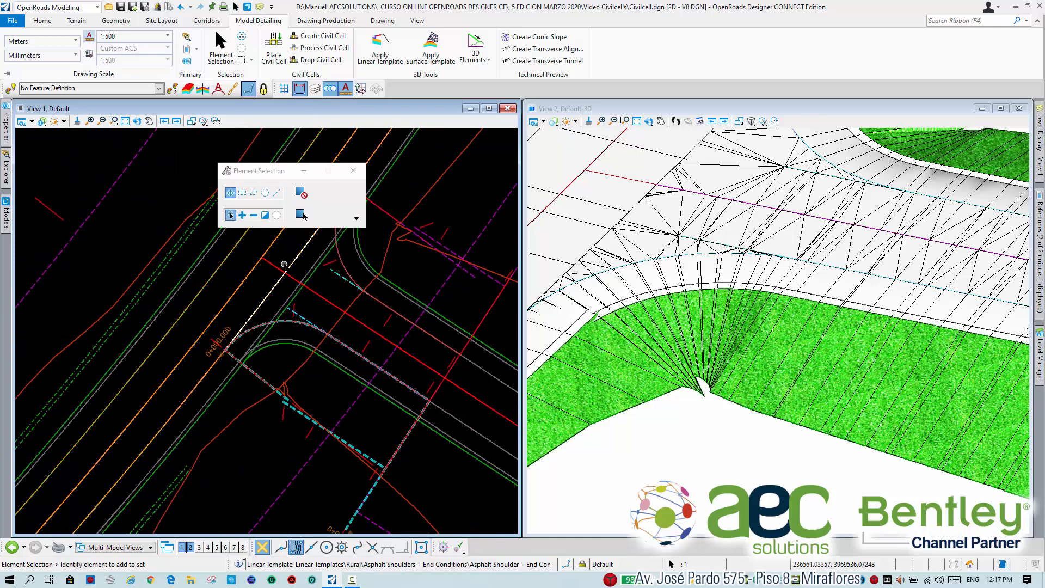
middle_click_drag(290, 362, 336, 351)
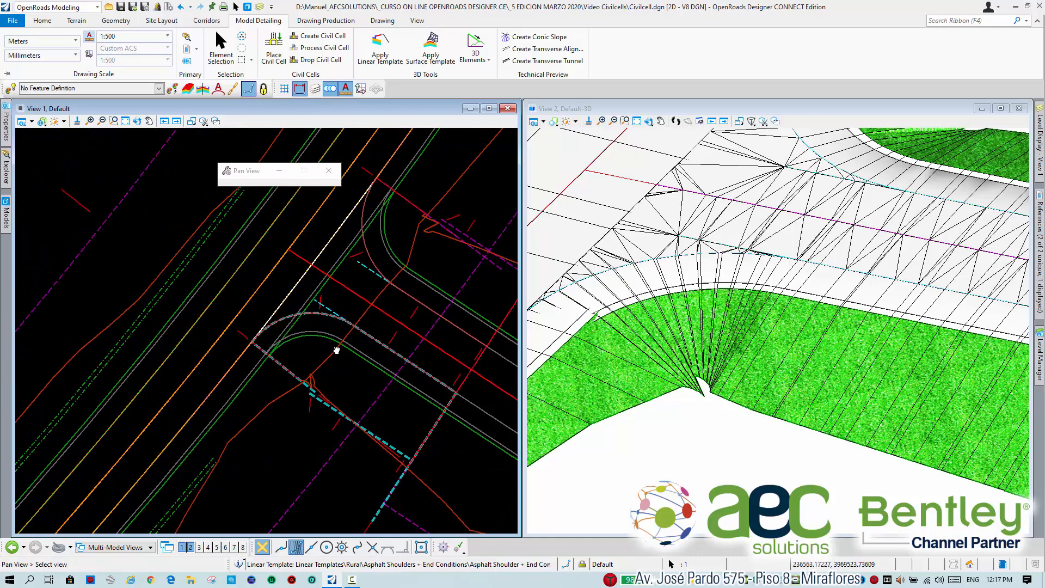
Open the template drop of the lower corner's linear template for editing and check the constraints of point EC_CZ_R.
scroll(317, 350, "up", 3)
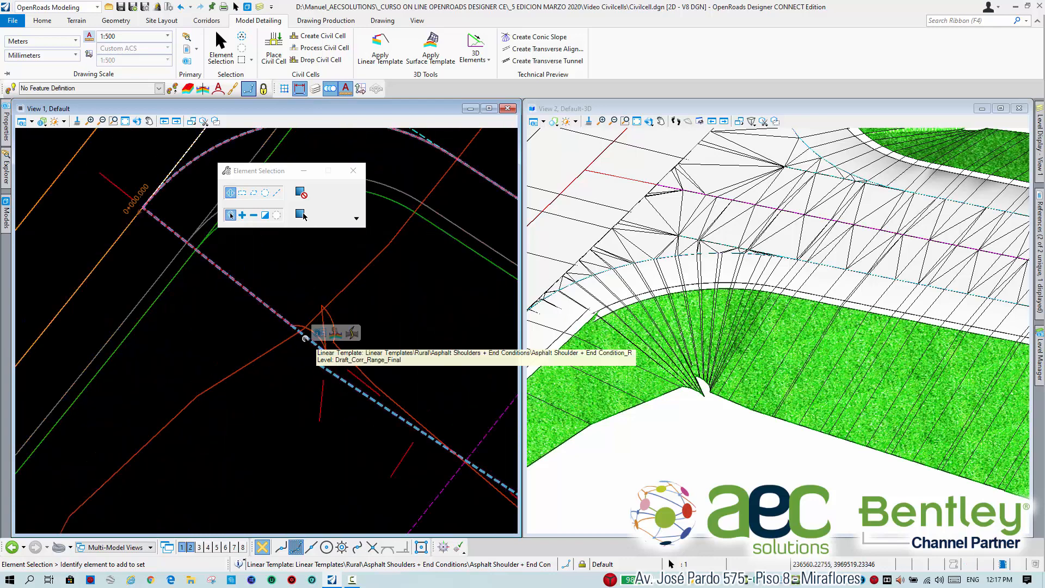
left_click(335, 334)
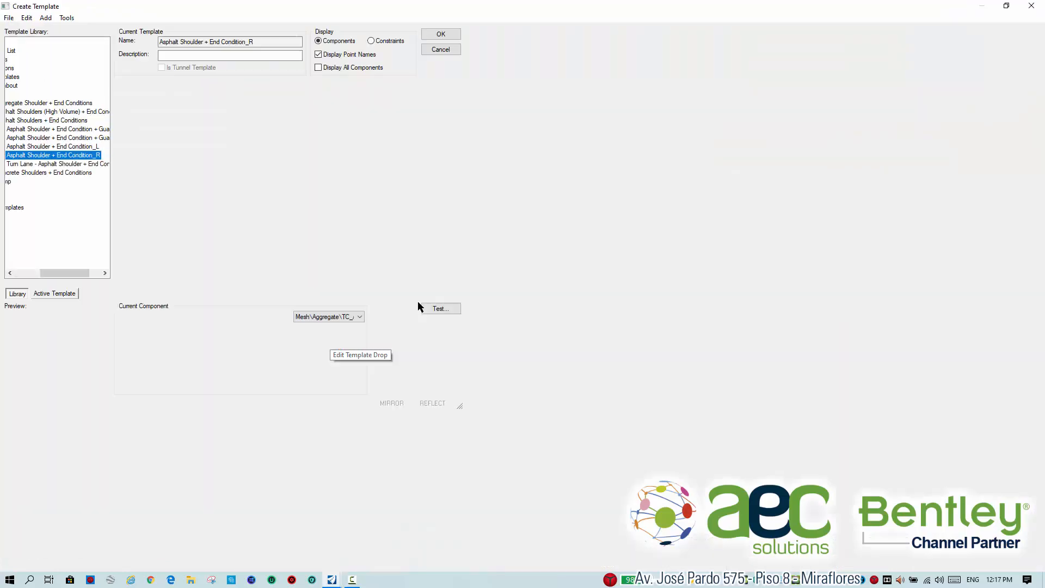
scroll(294, 284, "up", 5)
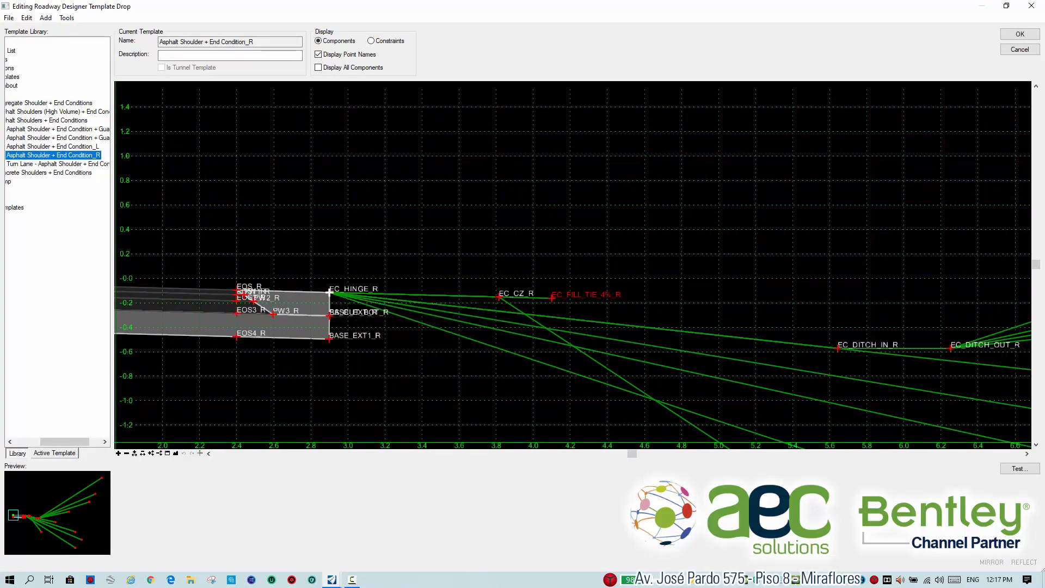
double_click(498, 296)
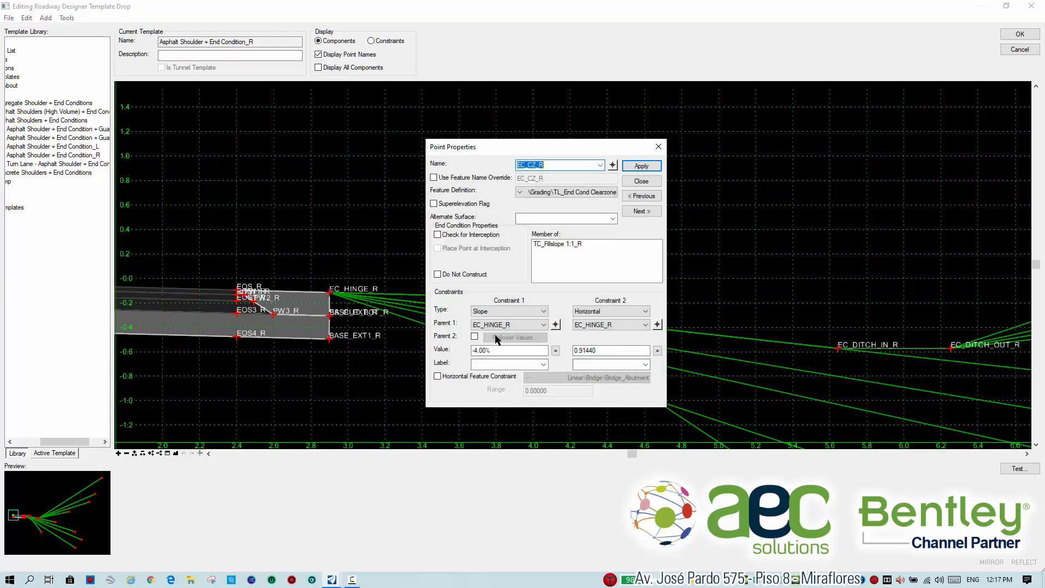
left_click(643, 181)
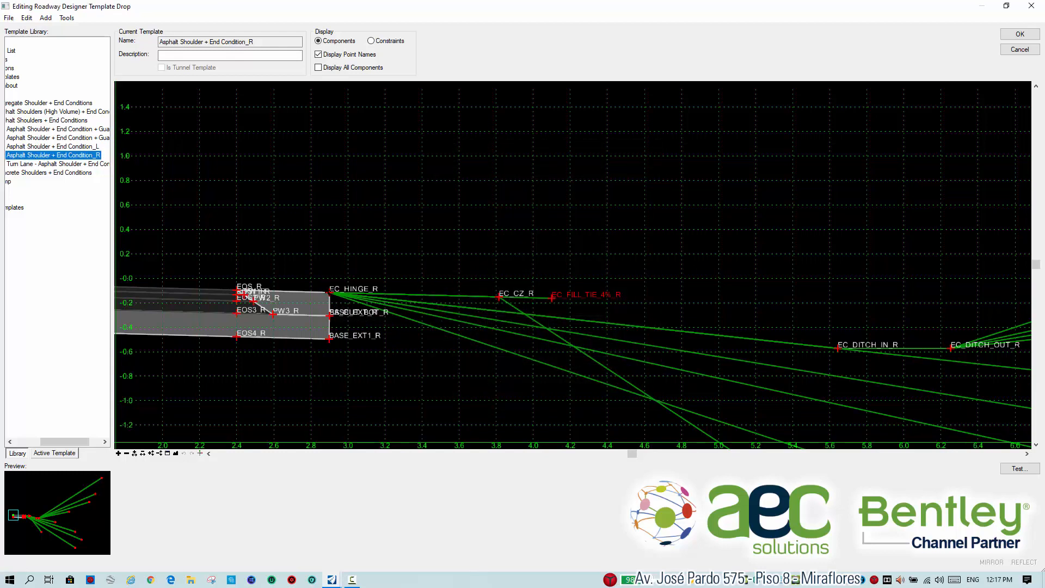
Check the constraints of the hinge point EC_HINGE_R, review the whole template section and accept the template drop without edits.
double_click(330, 293)
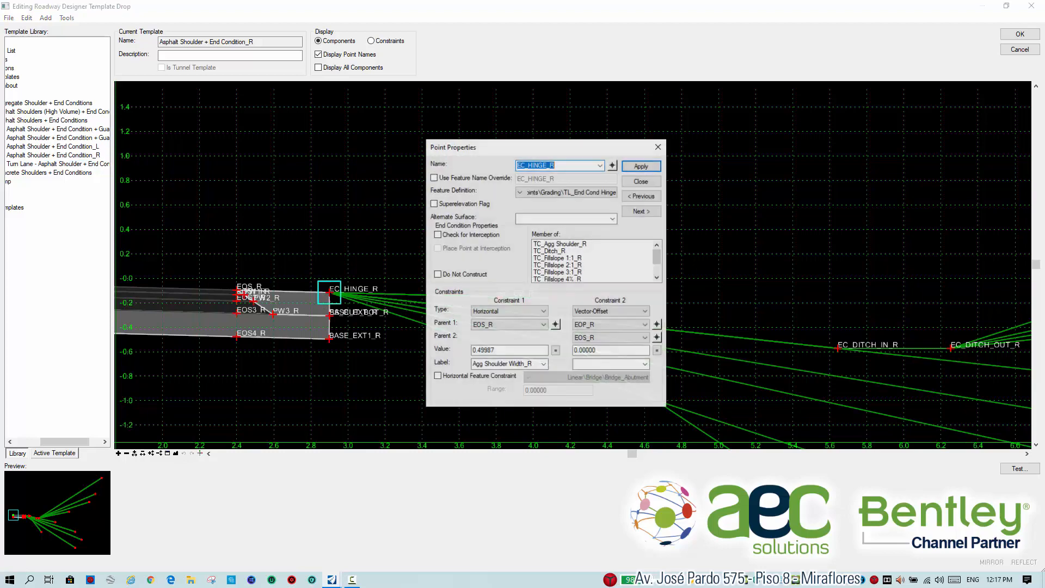
left_click(654, 179)
scroll(619, 310, "down", 1)
scroll(619, 310, "down", 3)
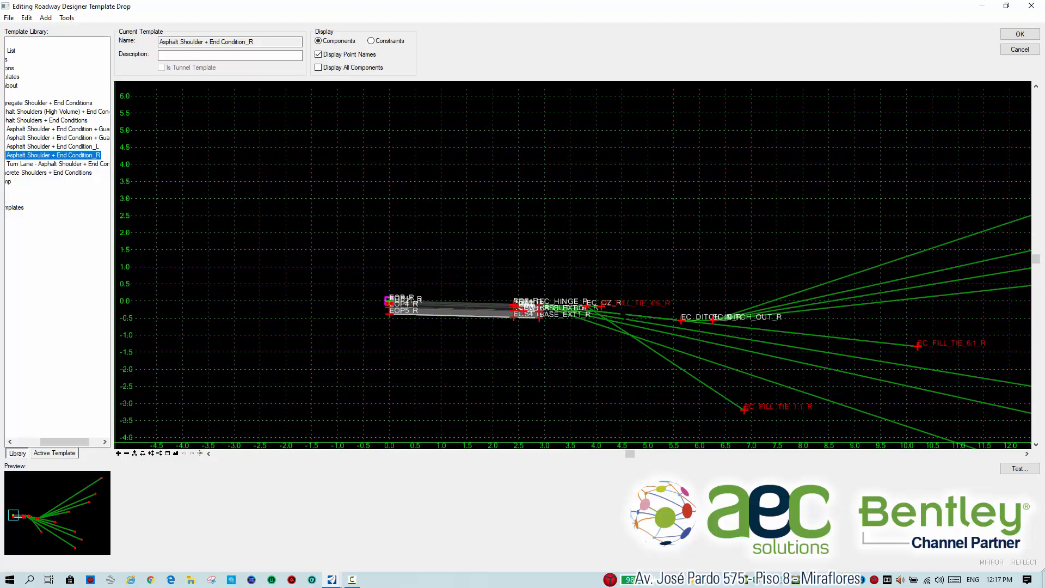
left_click(1020, 34)
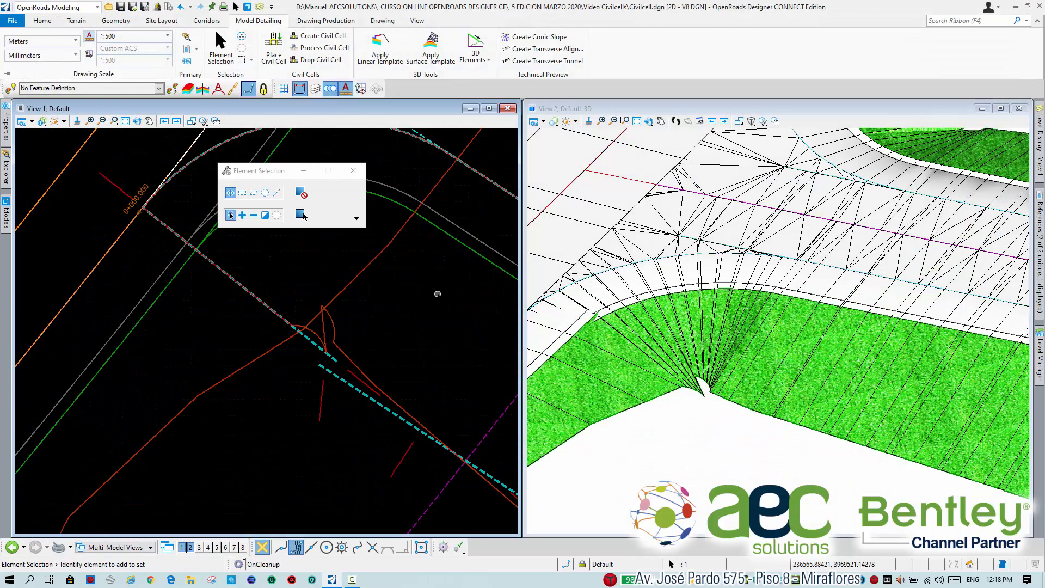
Examine the corner linear template's extent along the pavement edge in plan and the resulting intersection surface in 3D.
scroll(438, 294, "down", 3)
middle_click_drag(437, 295, 412, 356)
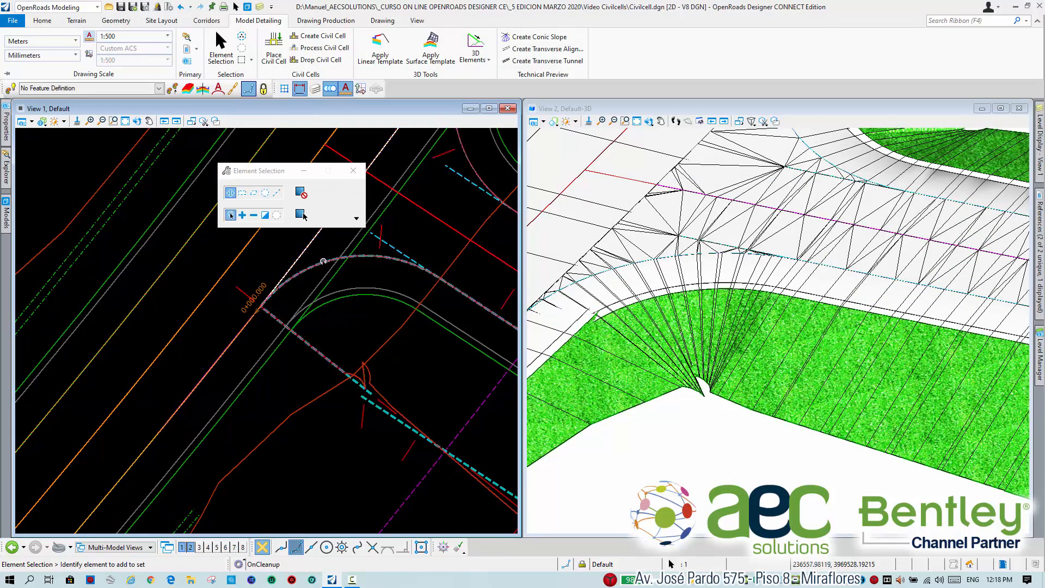
middle_click_drag(394, 277, 282, 305)
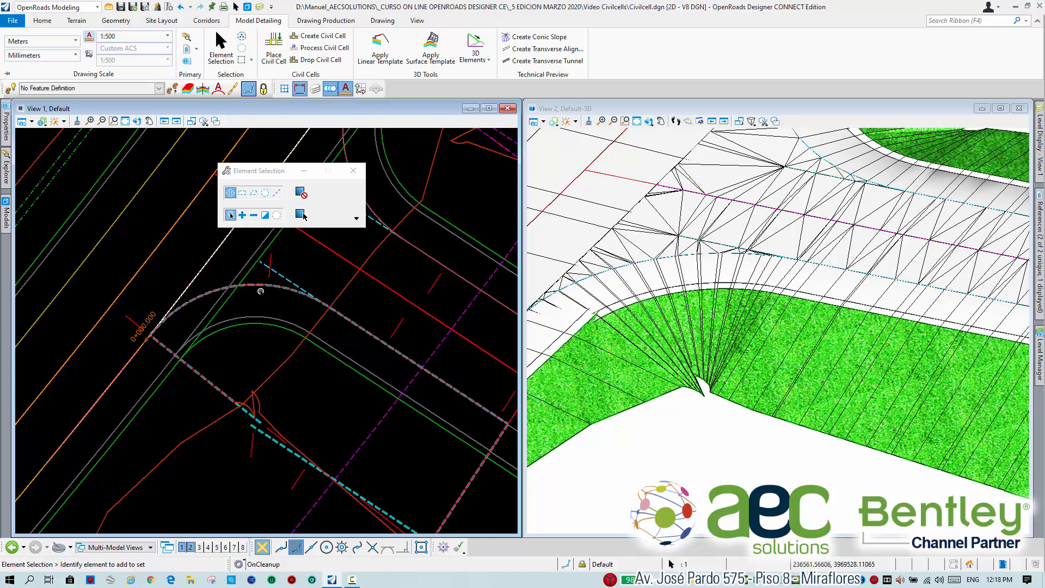
scroll(366, 287, "down", 4)
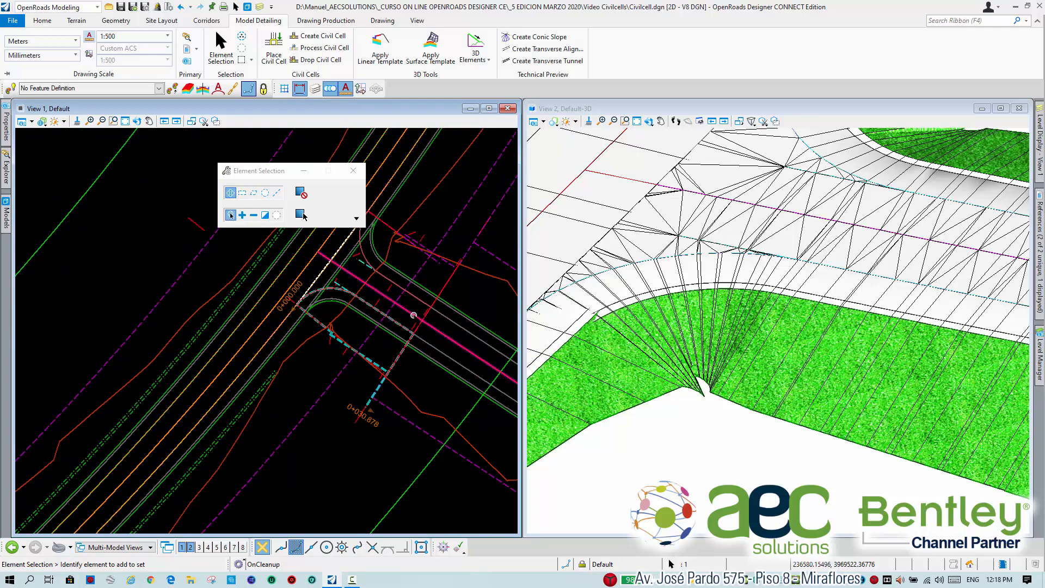
middle_click_drag(406, 309, 363, 305)
scroll(794, 223, "down", 4)
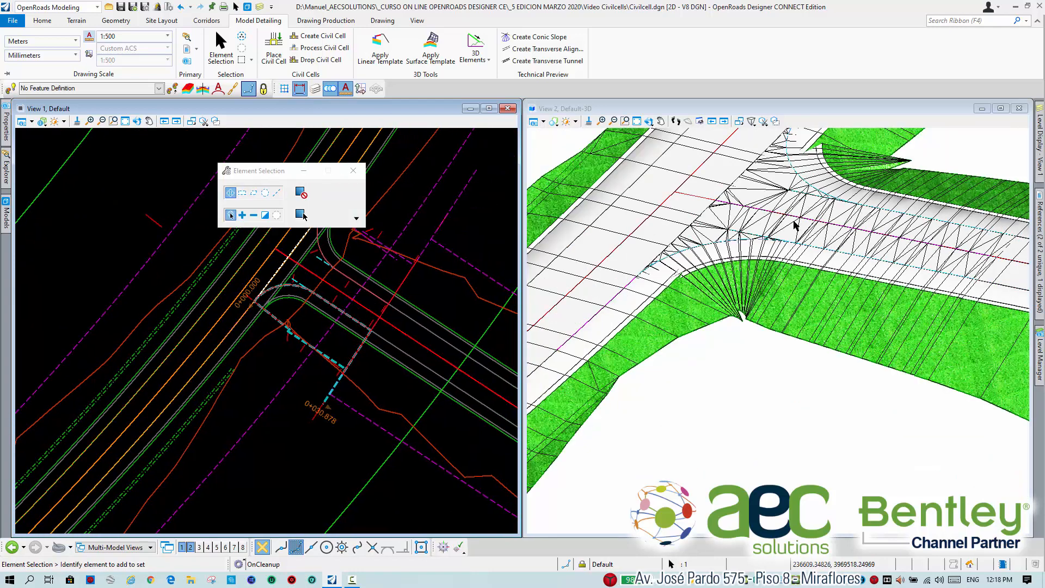
middle_click_drag(880, 225, 842, 257)
scroll(842, 257, "up", 2)
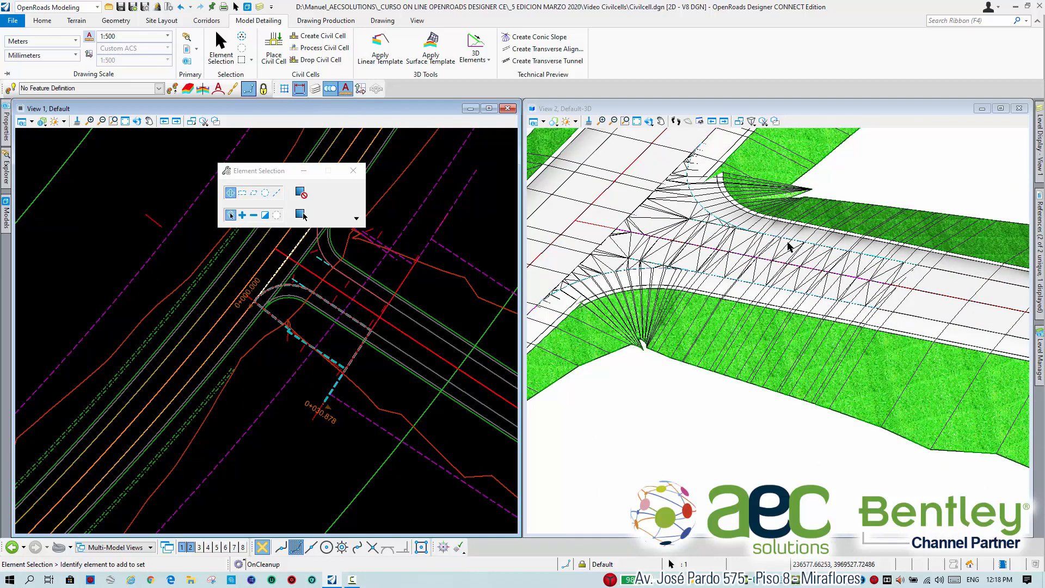
middle_click_drag(787, 242, 798, 271)
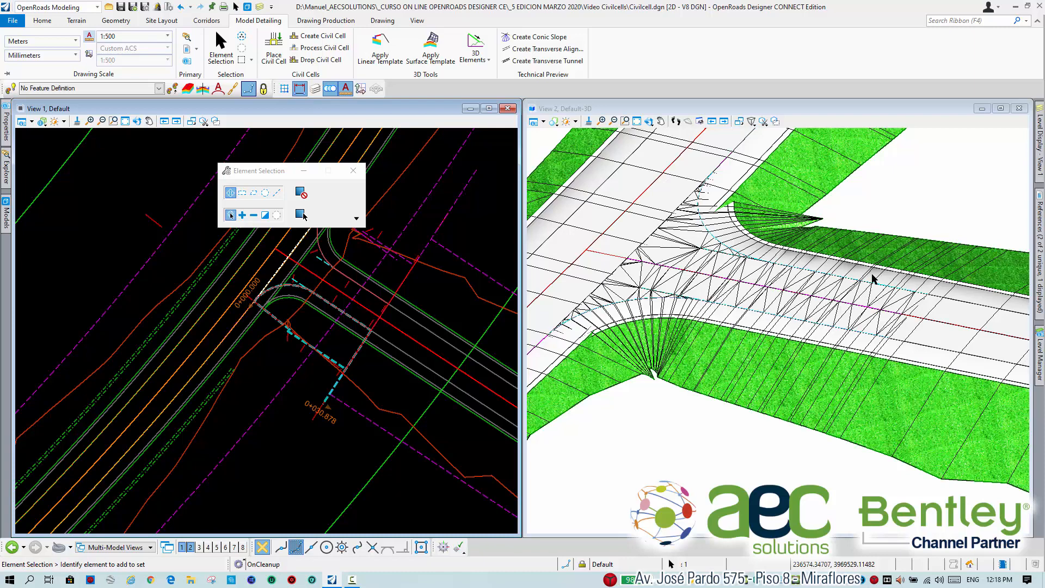
Clear the linear template selection and inspect the length and end station of the civil cell's centerline control element, CC_CL_CTRL.
left_click(355, 301)
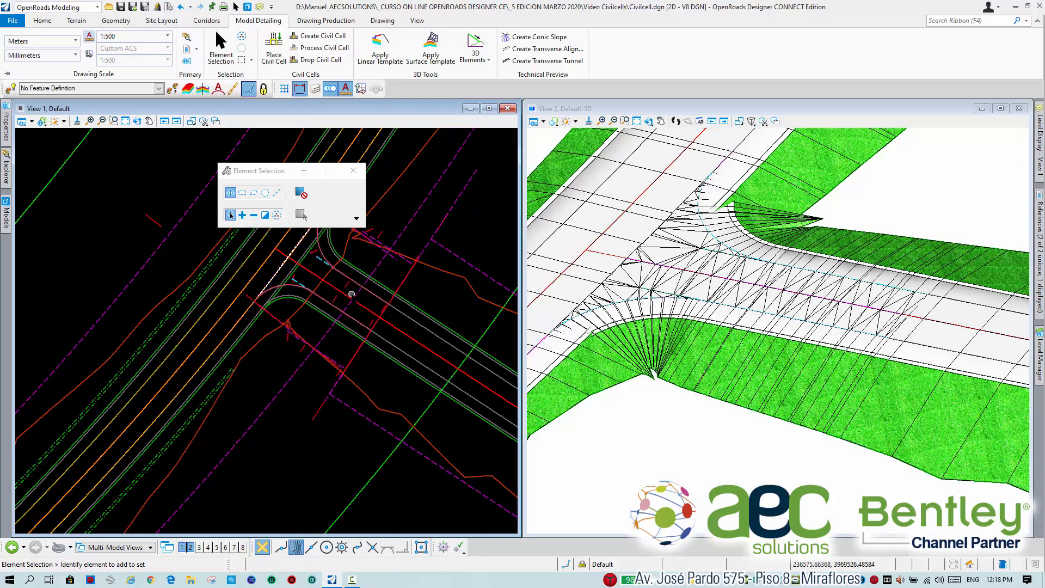
scroll(348, 295, "up", 2)
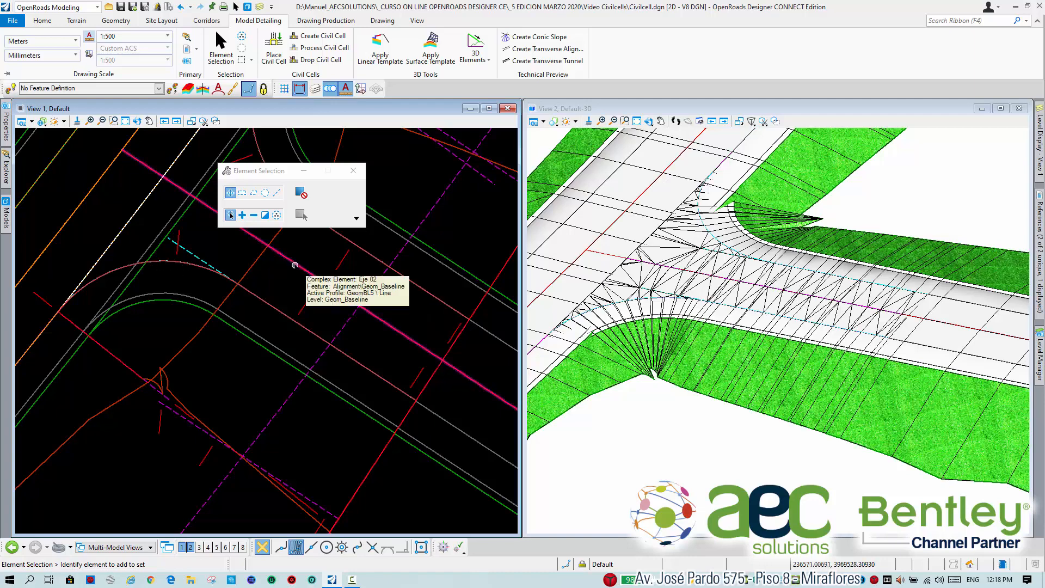
left_click(295, 269)
scroll(311, 314, "down", 1)
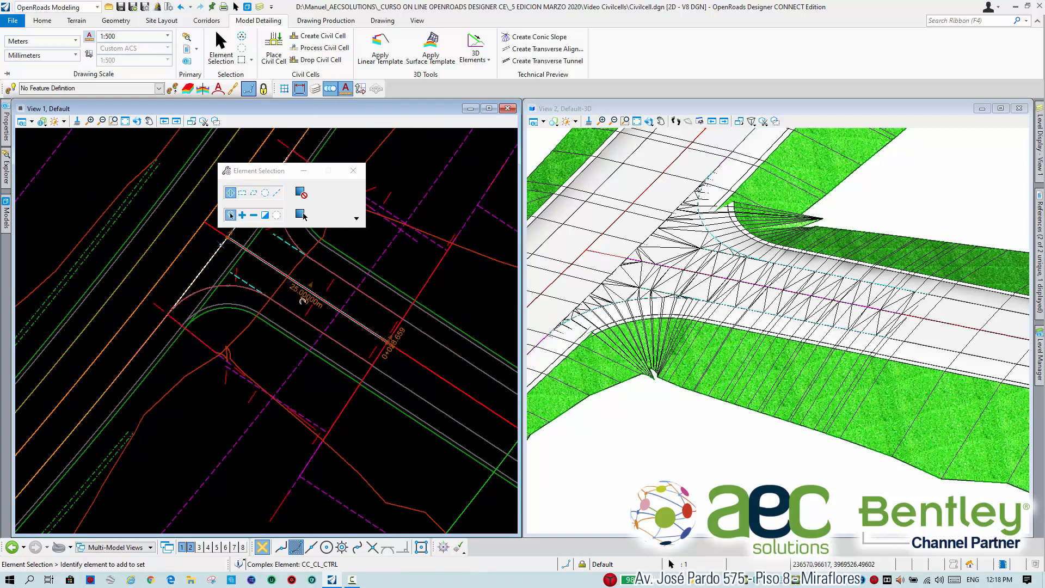
scroll(300, 293, "up", 1)
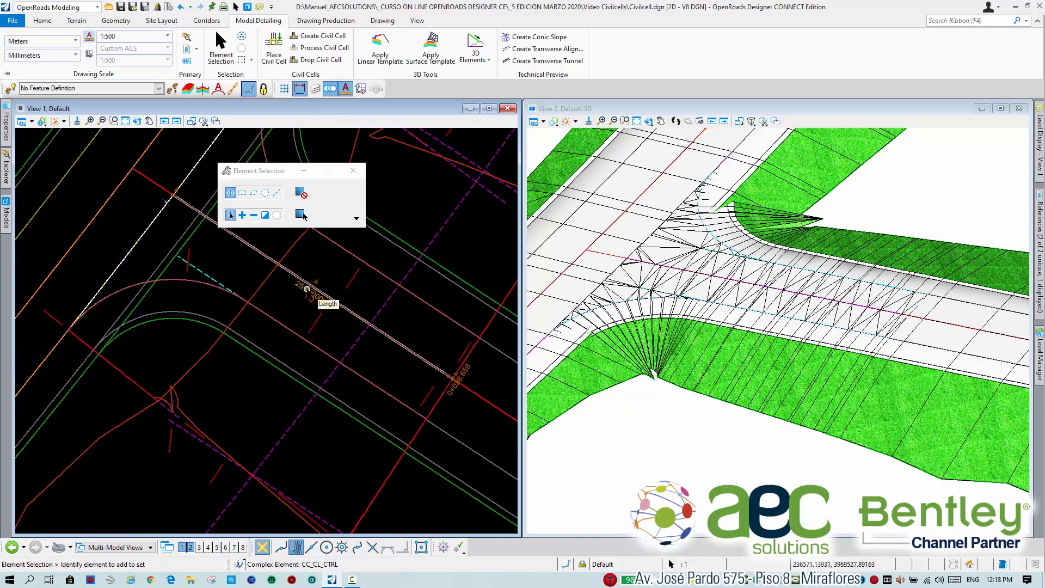
scroll(308, 289, "down", 1)
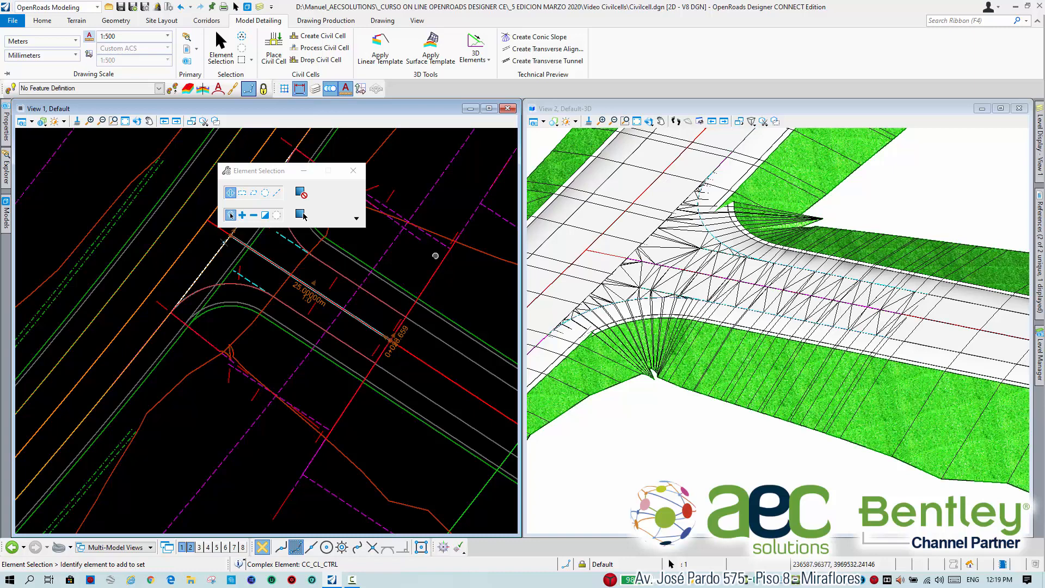
Clear the selection and cycle through the overlapping elements at the lower corner curve to identify the civil cell, linear template and pavement edge.
mouse_move(348, 275)
middle_mouse_down()
mouse_move(355, 326)
mouse_move(342, 356)
mouse_move(354, 339)
middle_mouse_up()
scroll(329, 357, "up", 2)
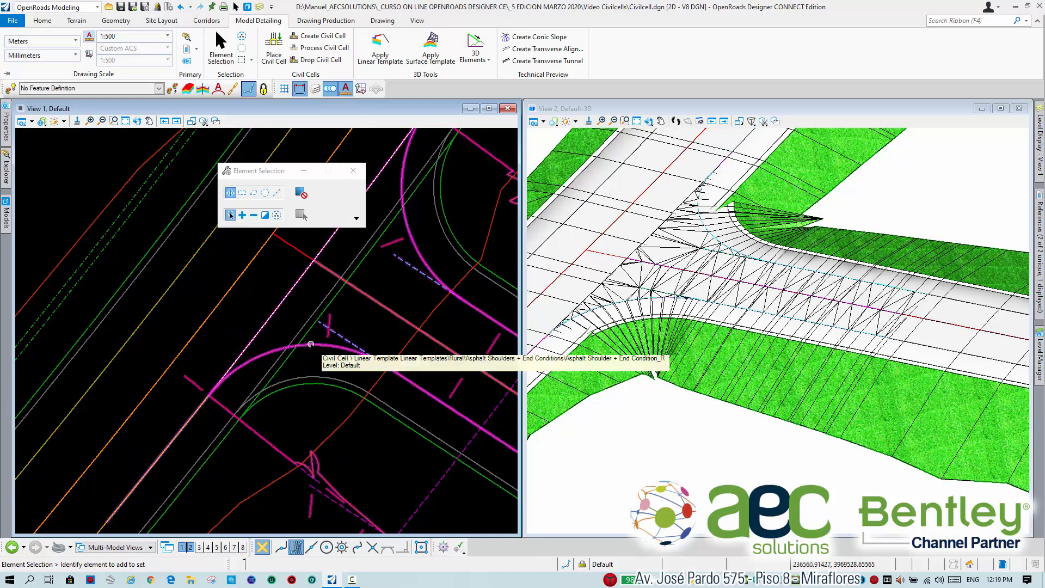
right_click(310, 345)
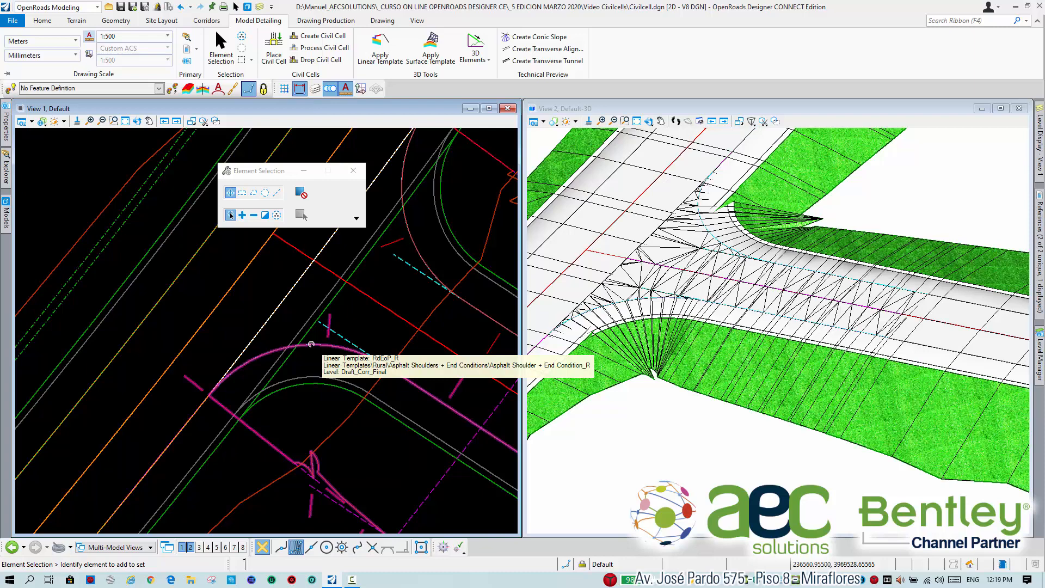
right_click(311, 345)
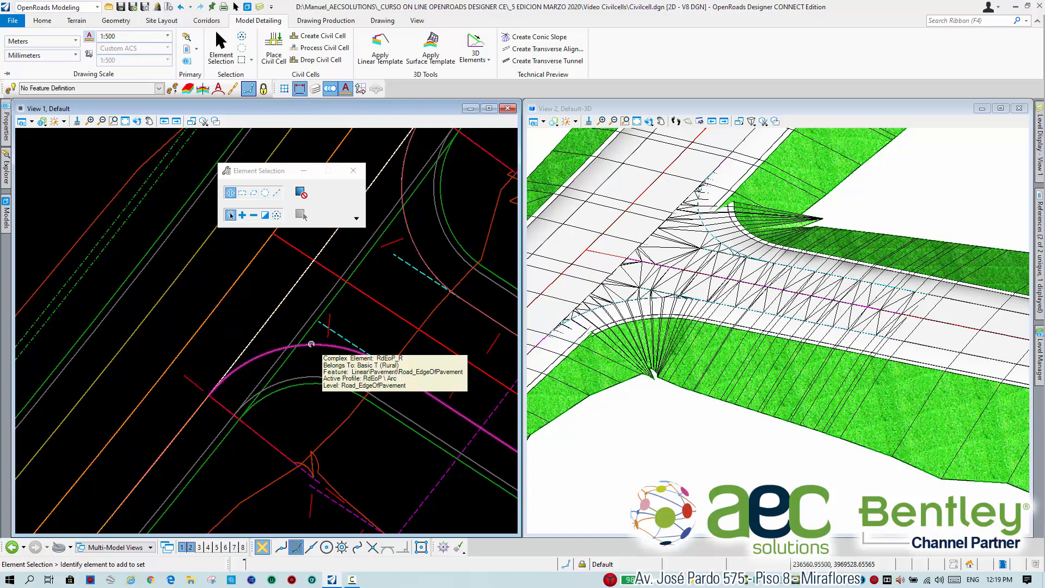
right_click(311, 344)
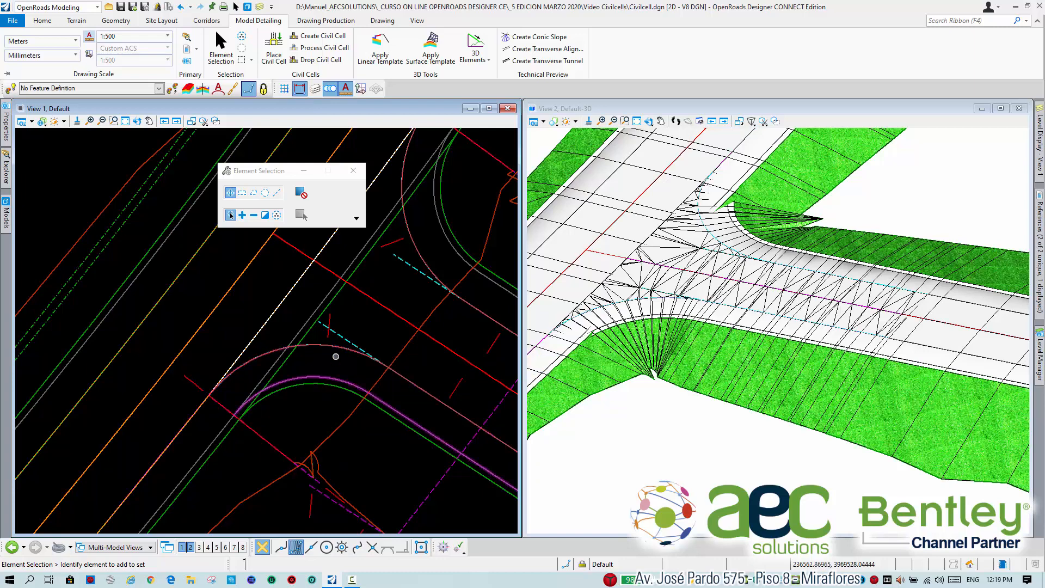
left_click(330, 347)
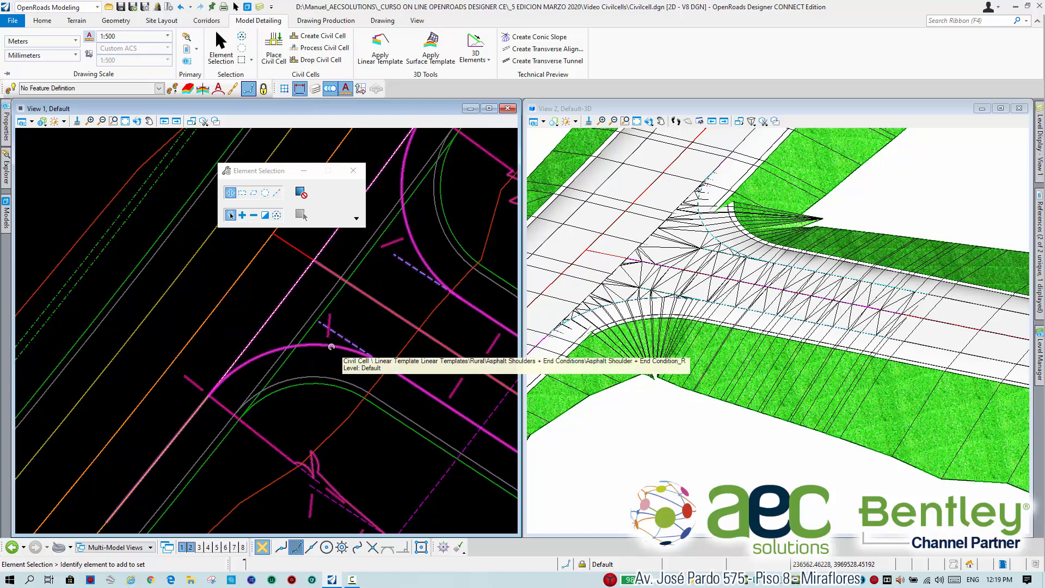
Examine the civil cell in plan, comparing both corner curves and end conditions with the main corridor's linework.
left_click(353, 322)
scroll(353, 323, "down", 2)
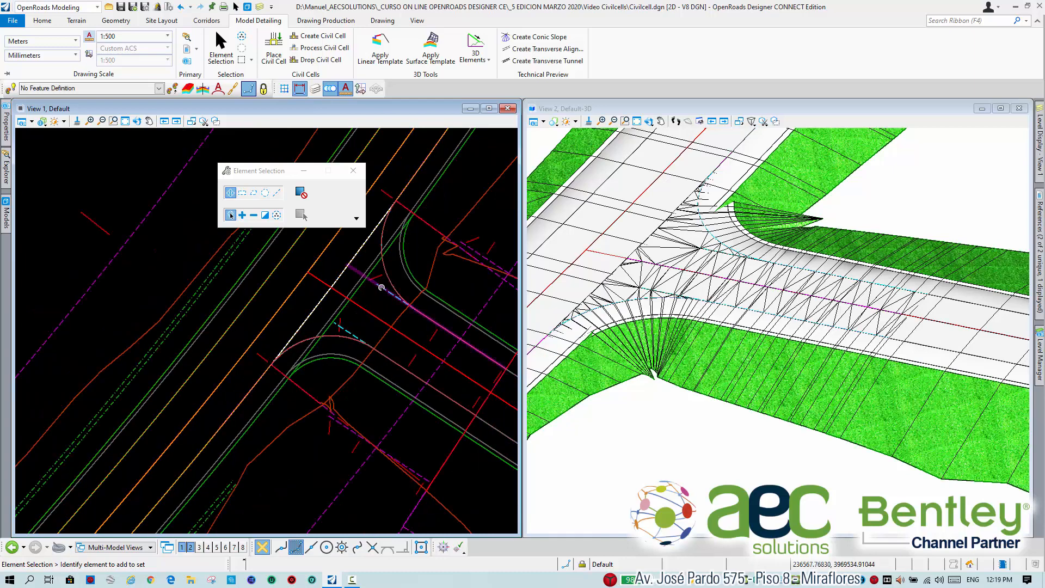
scroll(387, 277, "up", 3)
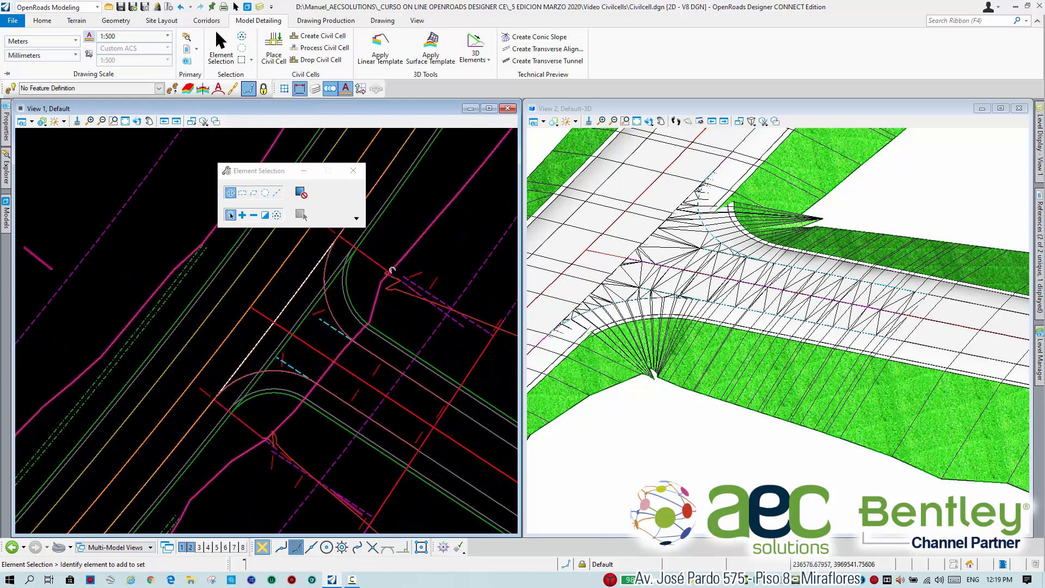
scroll(387, 275, "down", 3)
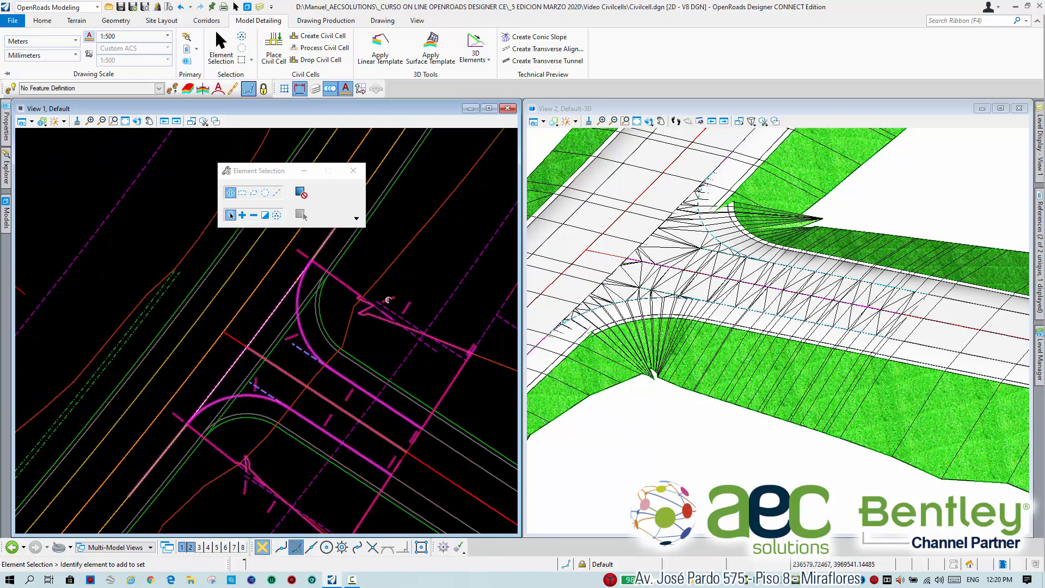
scroll(385, 281, "up", 3)
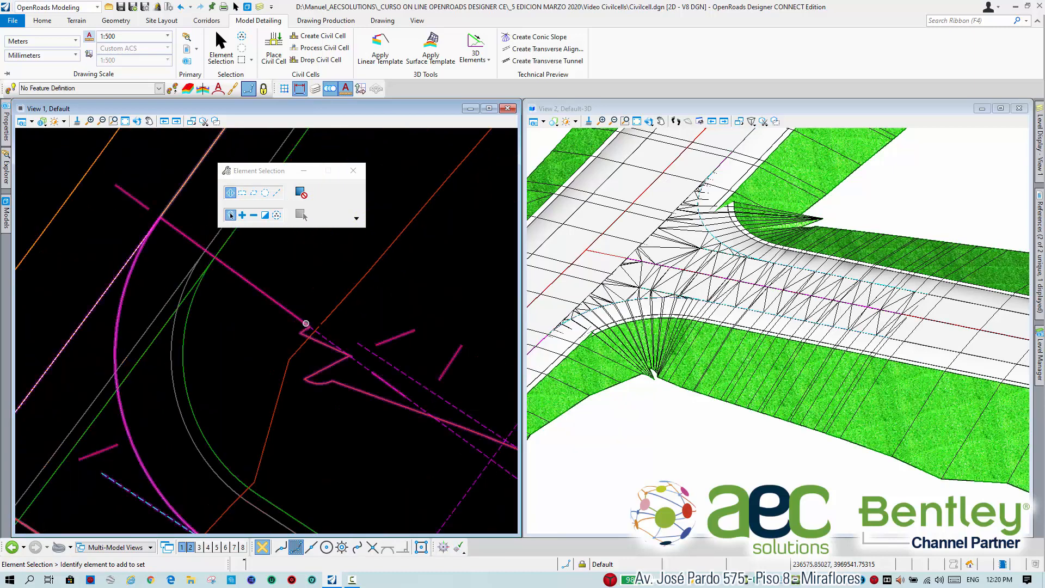
scroll(346, 306, "down", 2)
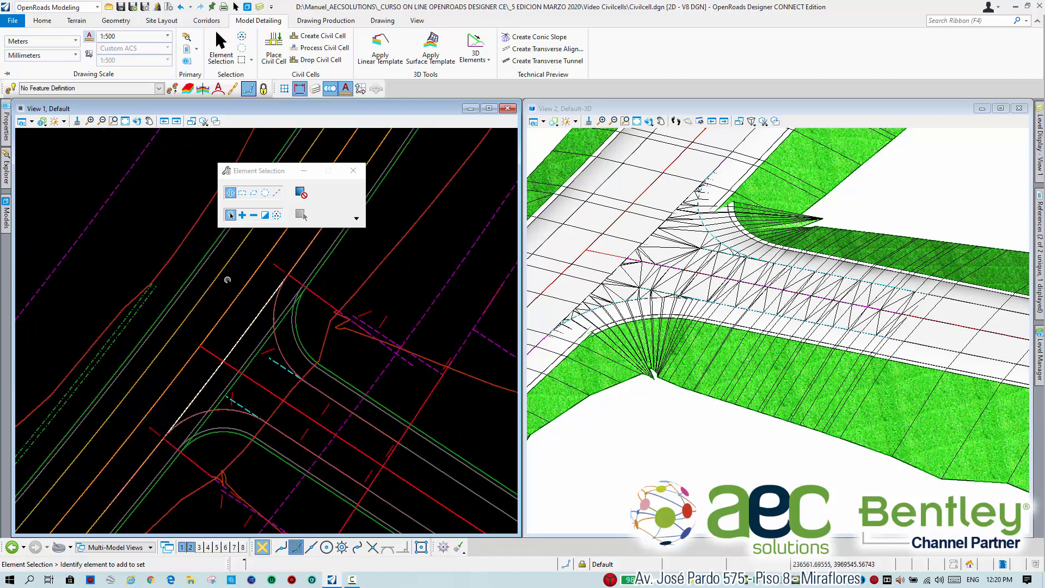
middle_click_drag(335, 272, 325, 300)
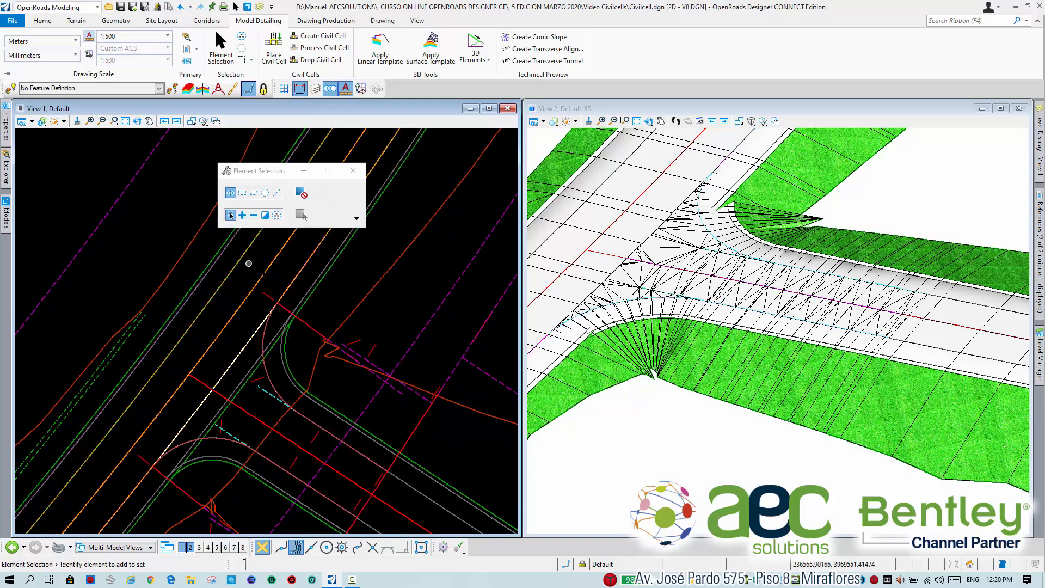
scroll(354, 329, "up", 3)
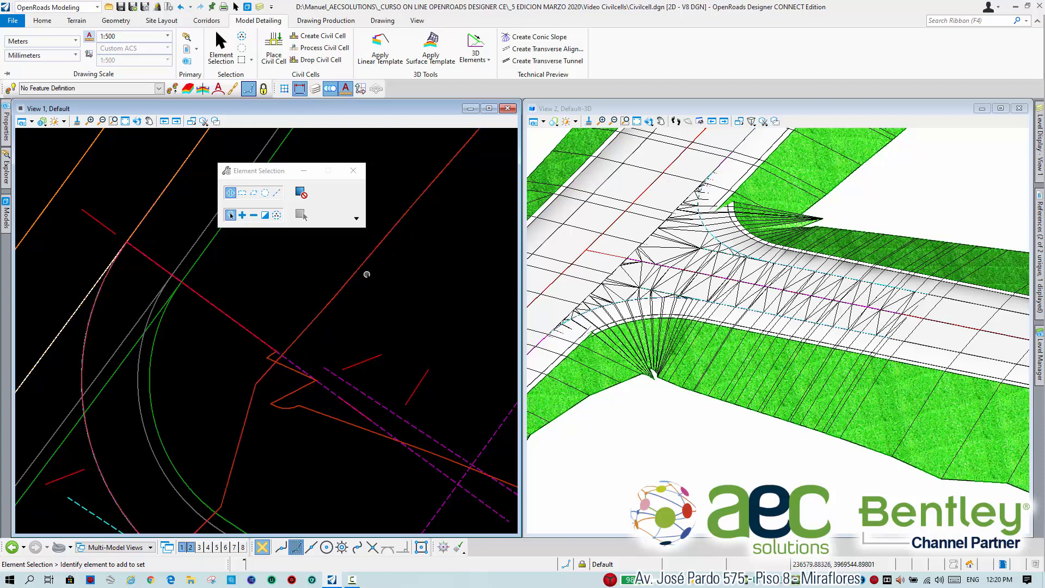
scroll(325, 366, "down", 3)
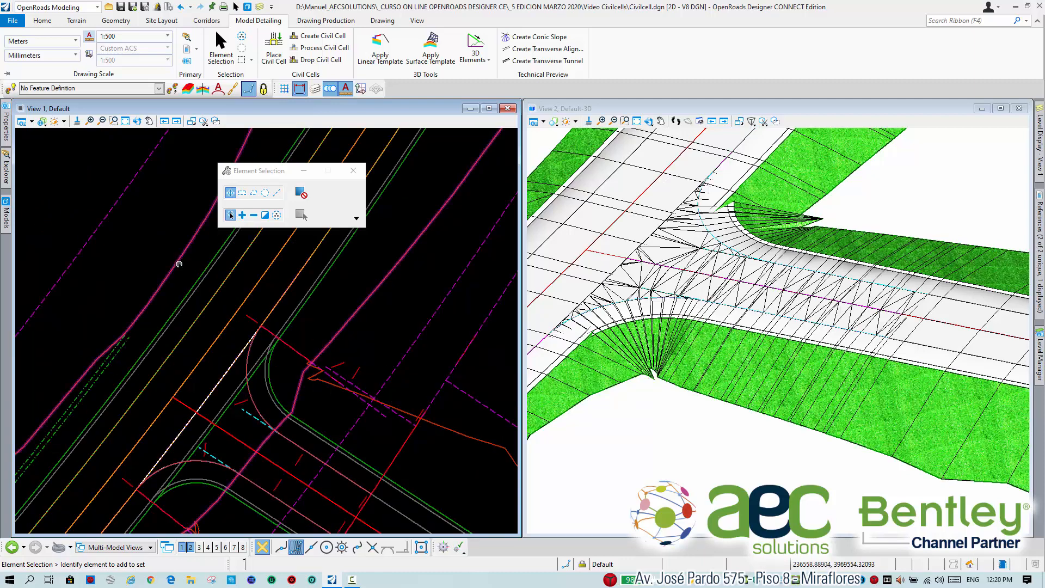
scroll(185, 275, "down", 3)
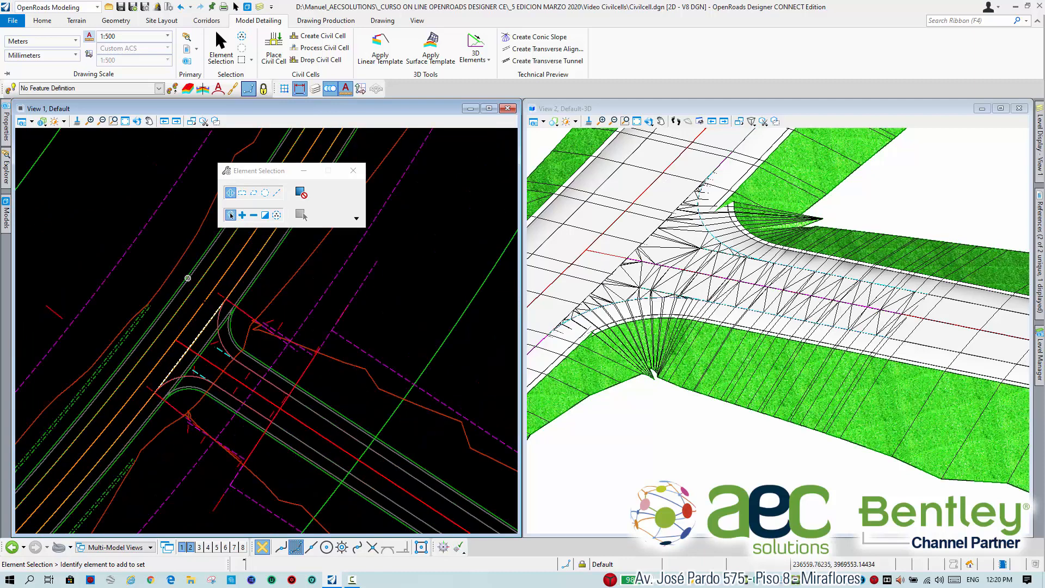
Create a key station on the main corridor at about 0+899.80, where the civil cell's lower corner curve meets the pavement edge.
left_click(77, 20)
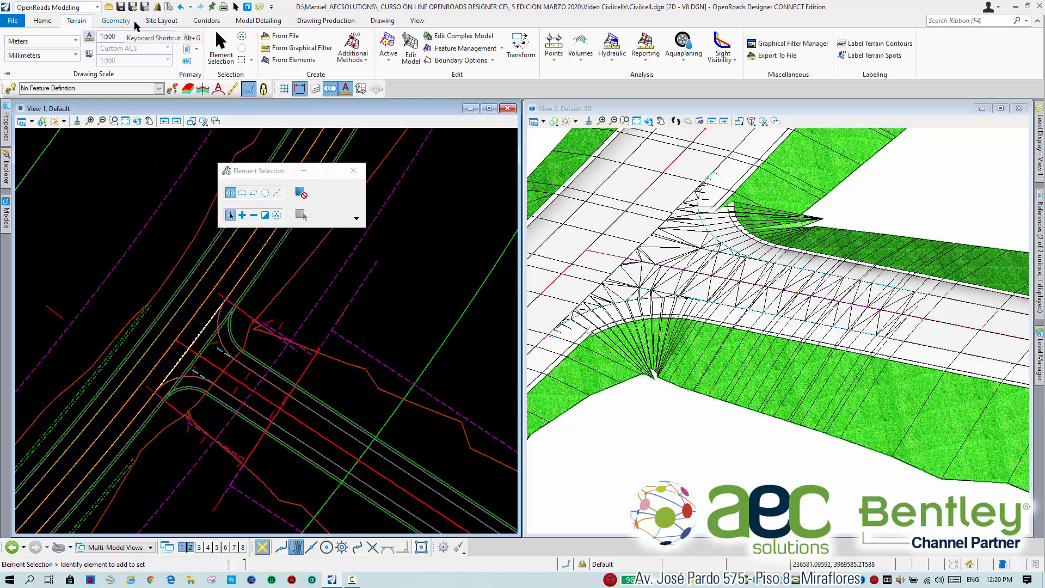
left_click(206, 20)
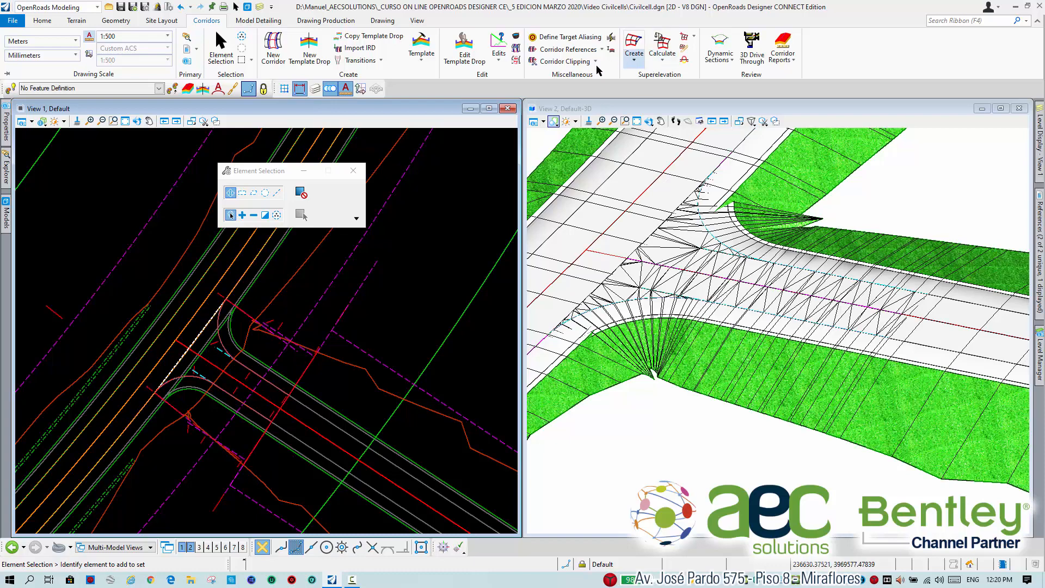
left_click(501, 65)
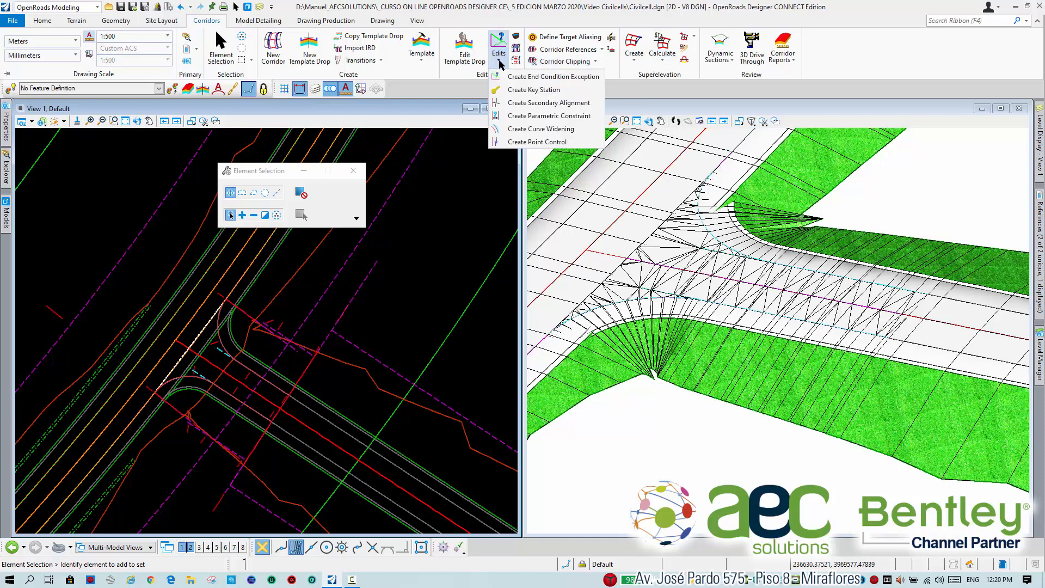
left_click(525, 90)
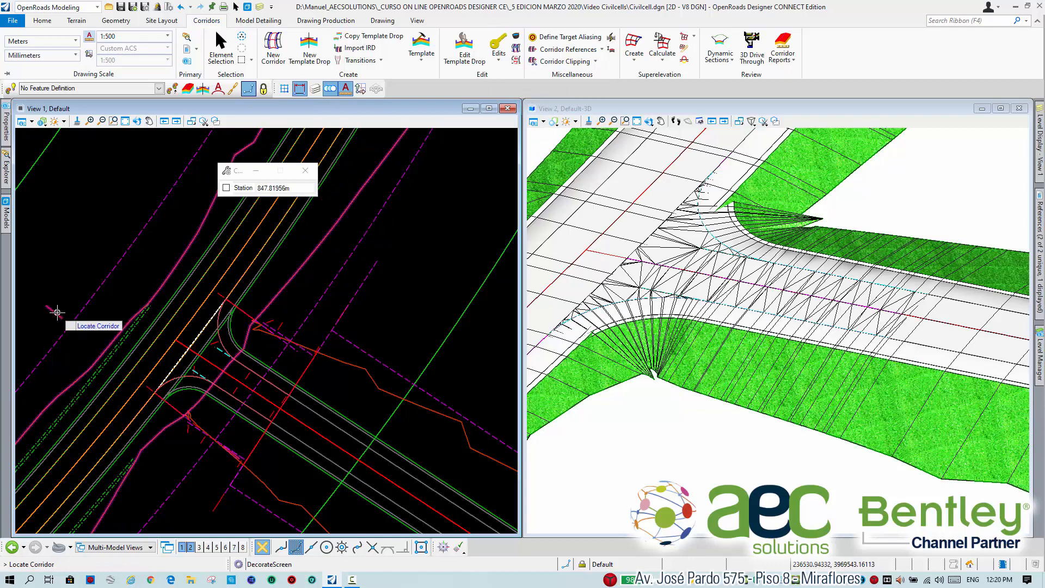
left_click(68, 340)
scroll(172, 413, "up", 4)
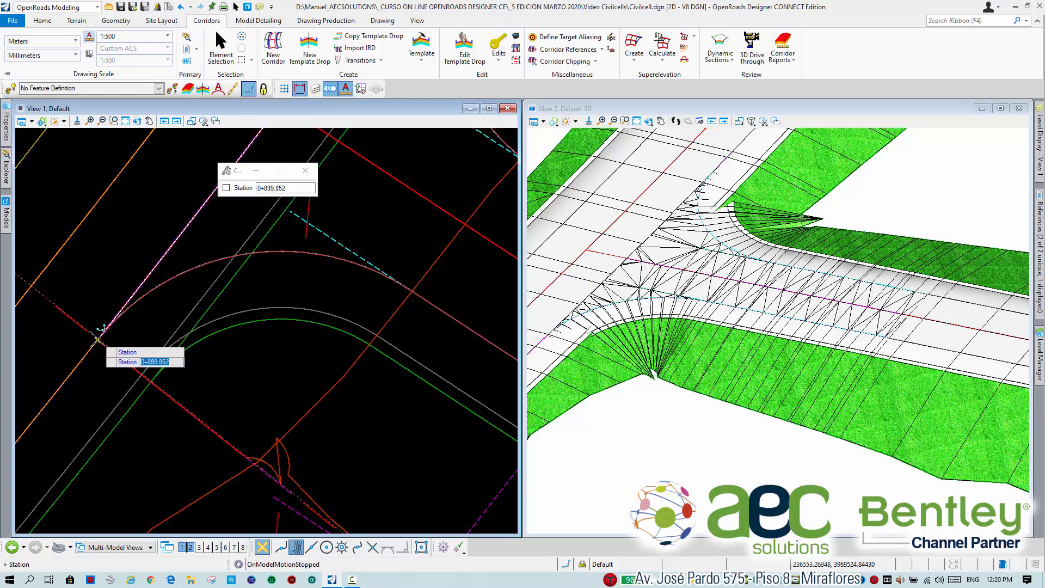
left_click(98, 339)
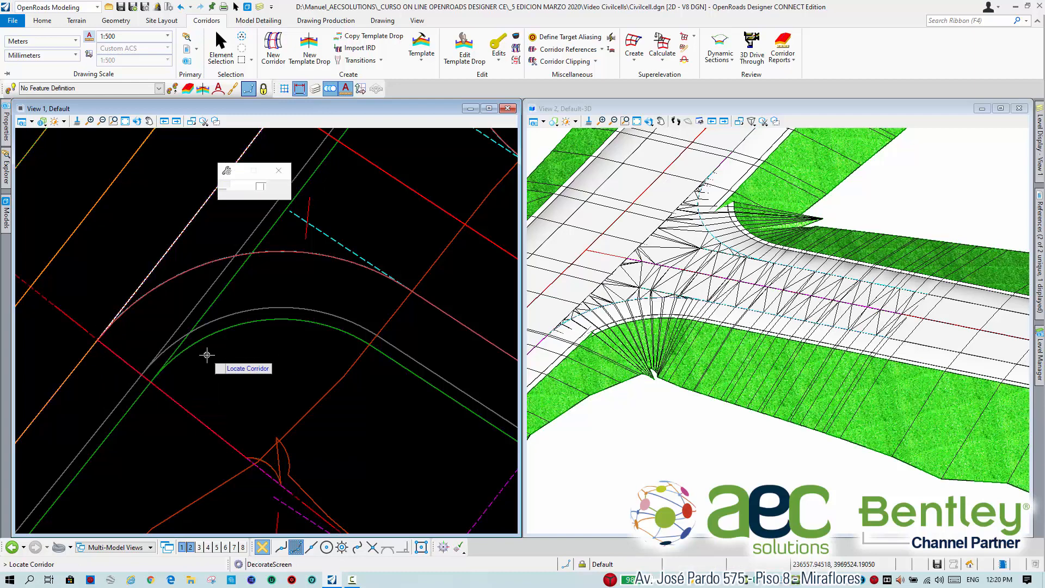
Create a second key station on the main corridor at 0+926.632, at the upper end of the civil cell's matchline.
scroll(271, 472, "up", 3)
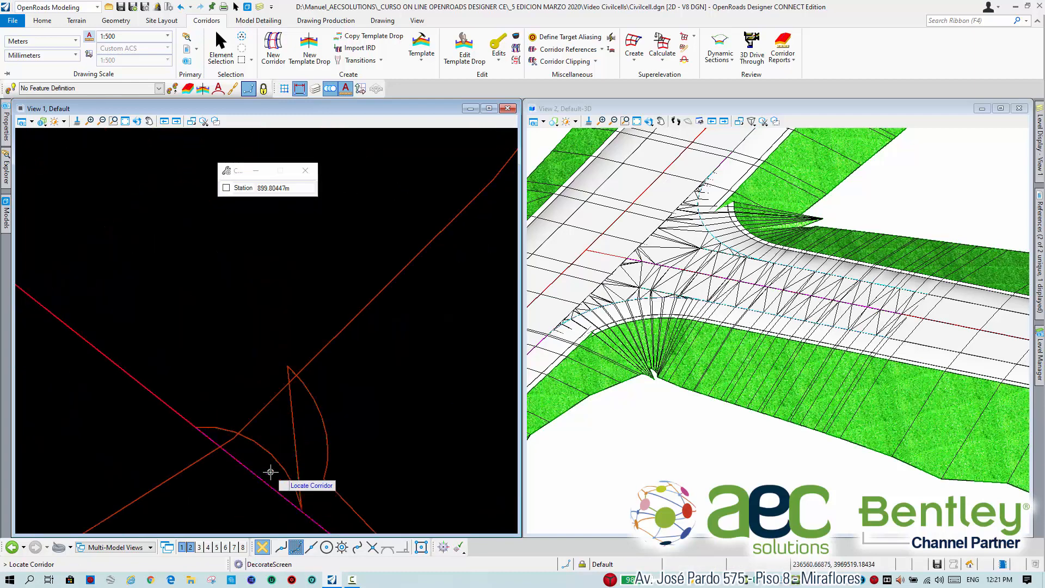
middle_click_drag(350, 299, 264, 414)
scroll(264, 414, "down", 4)
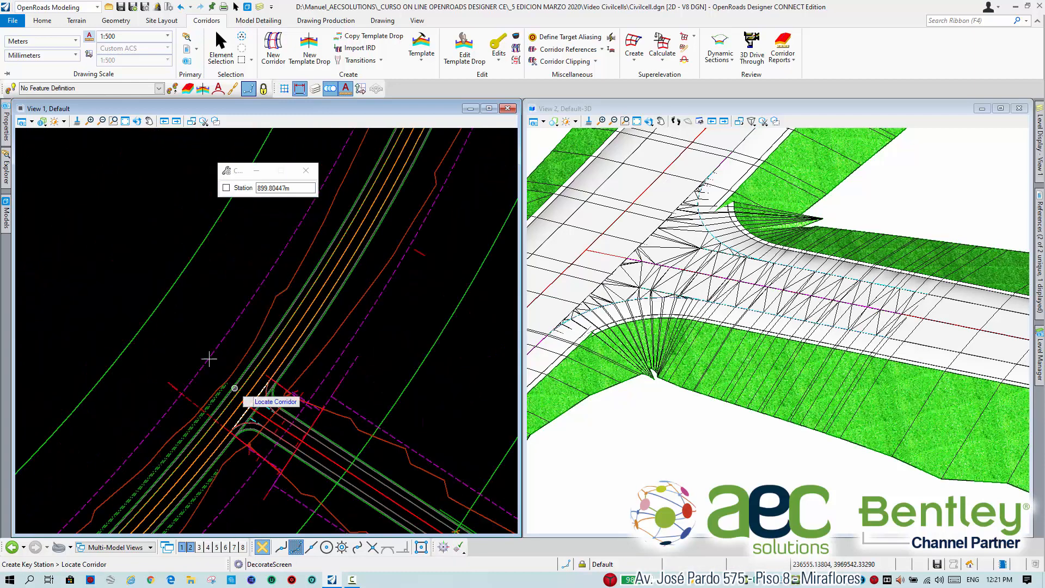
left_click(170, 385)
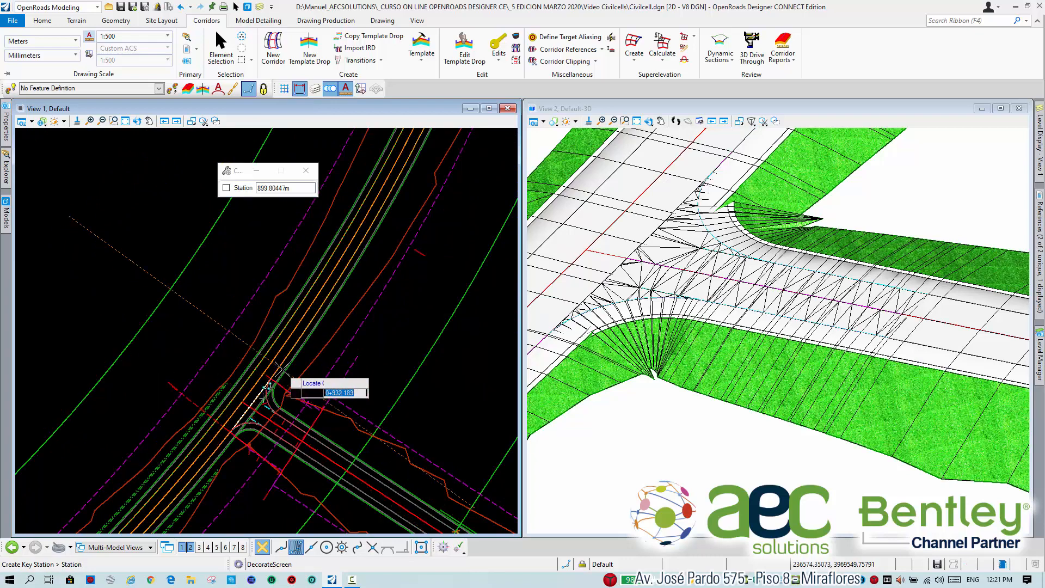
scroll(267, 388, "up", 5)
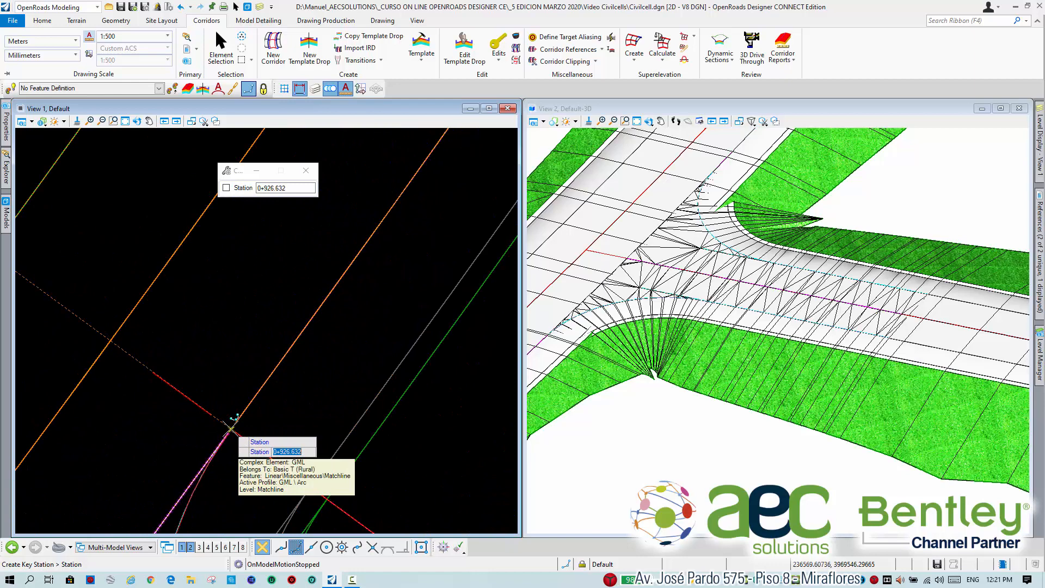
left_click(230, 430)
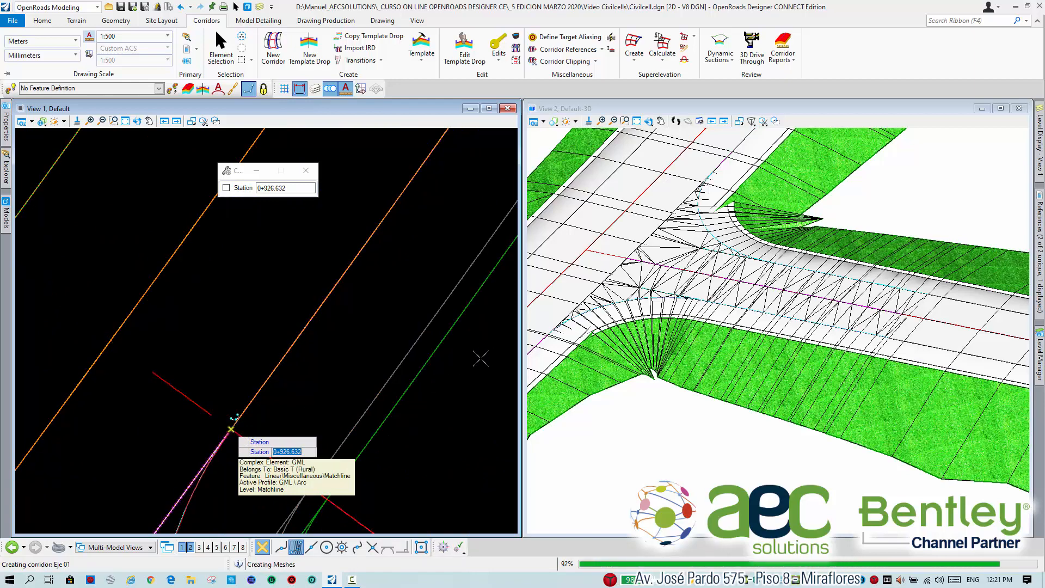
right_click(816, 218)
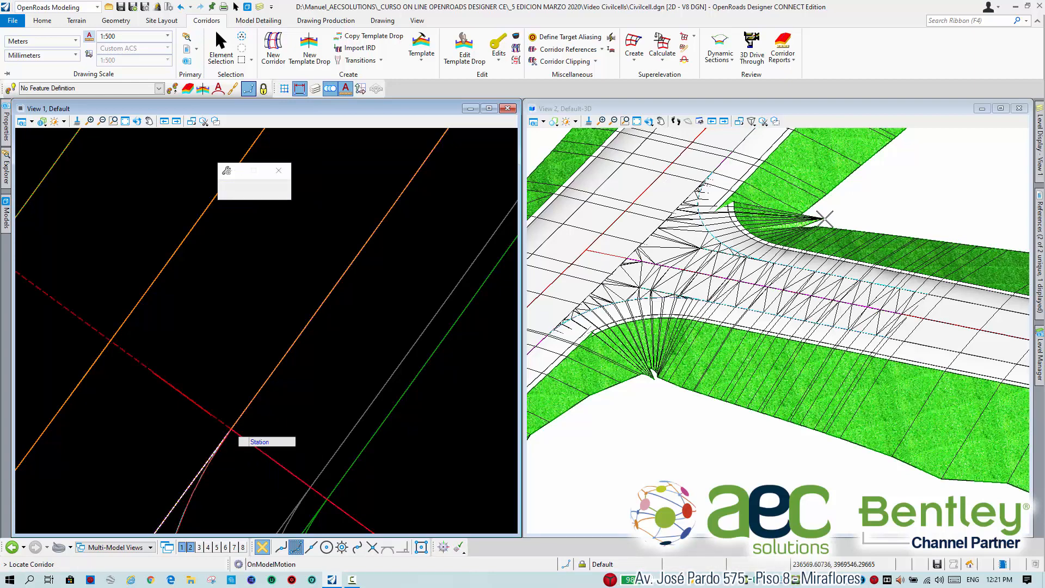
End key station placement and examine the main corridor around both ends of the intersection in plan.
scroll(428, 362, "down", 5)
middle_click_drag(434, 401, 434, 382)
scroll(469, 399, "up", 2)
scroll(453, 387, "down", 1)
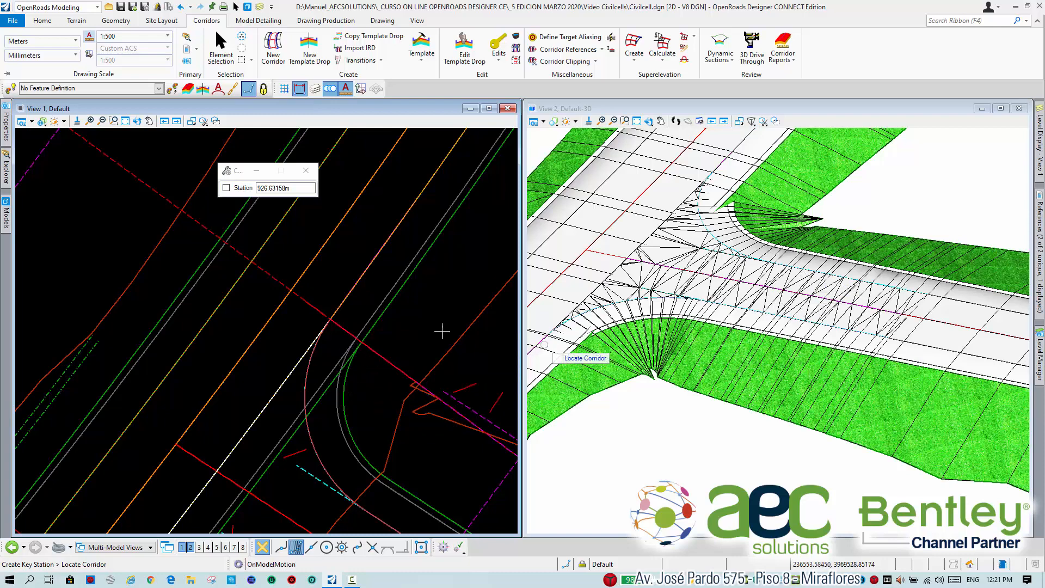
left_click(220, 46)
scroll(289, 319, "down", 1)
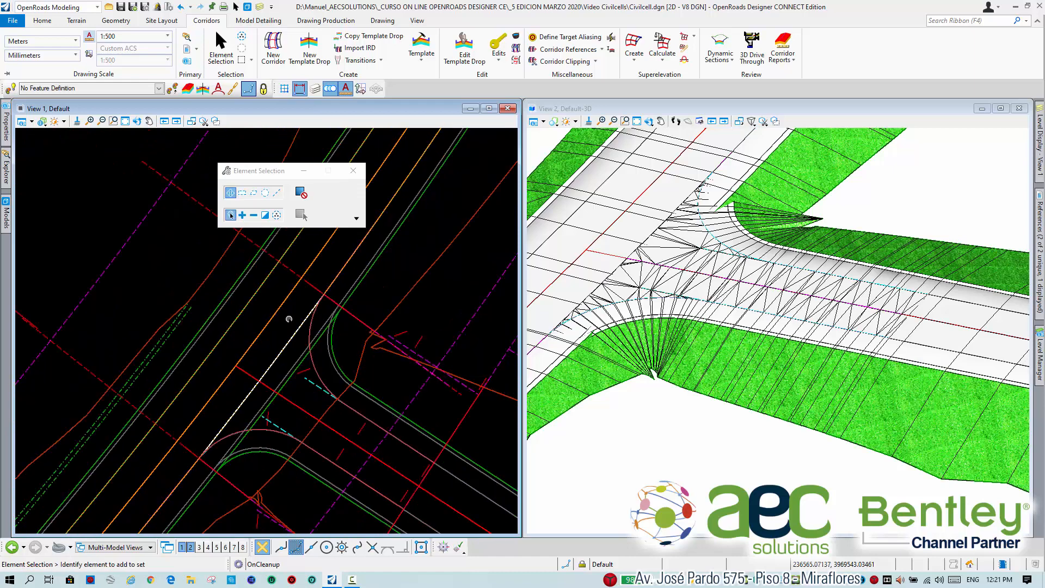
scroll(290, 319, "up", 1)
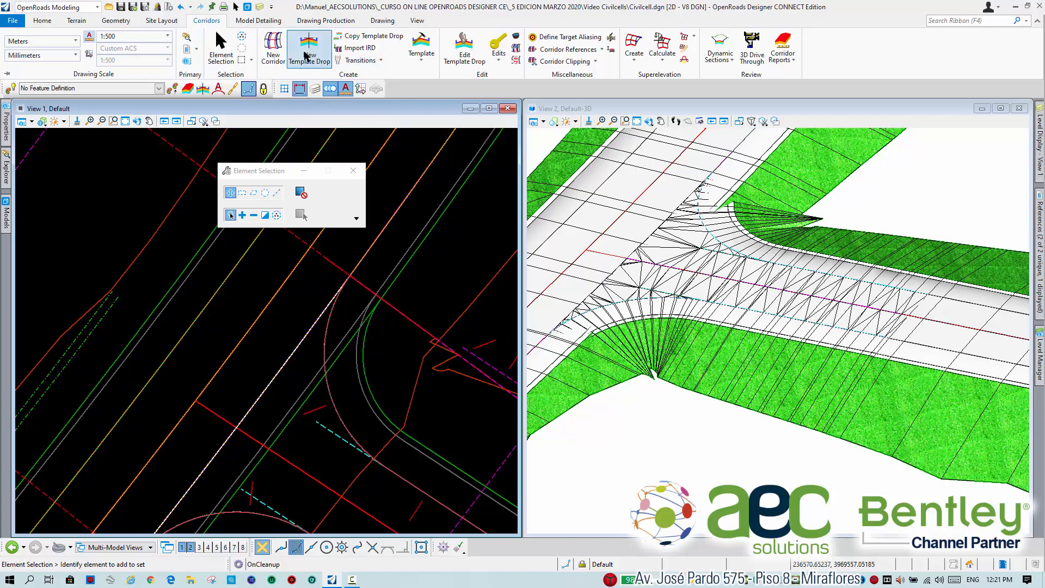
Open the template library on the rural 2 Lanes template and test the horizontal point control of INT_ToRight toward the right pavement edge.
left_click(425, 42)
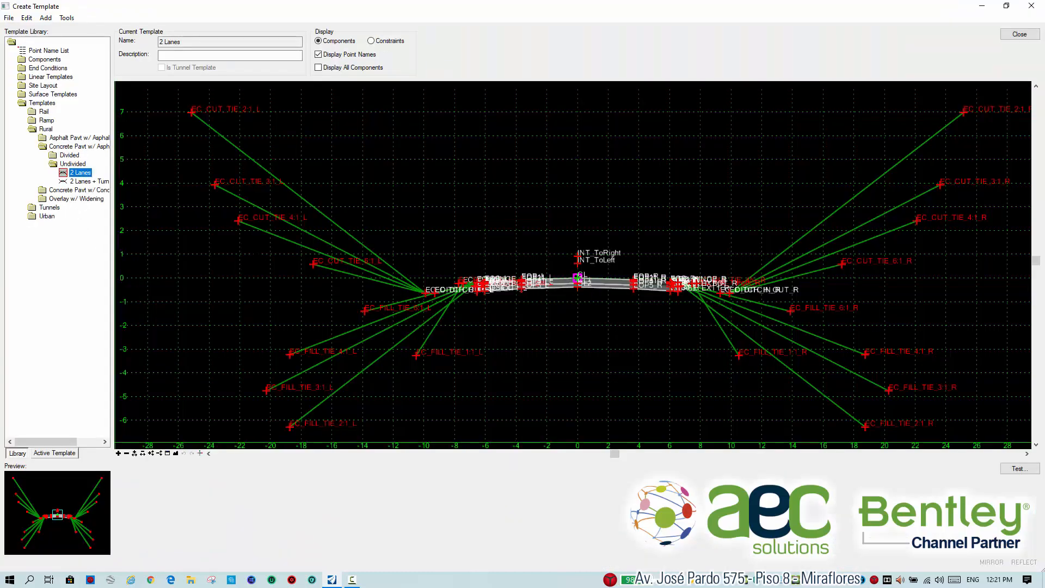
scroll(595, 271, "up", 4)
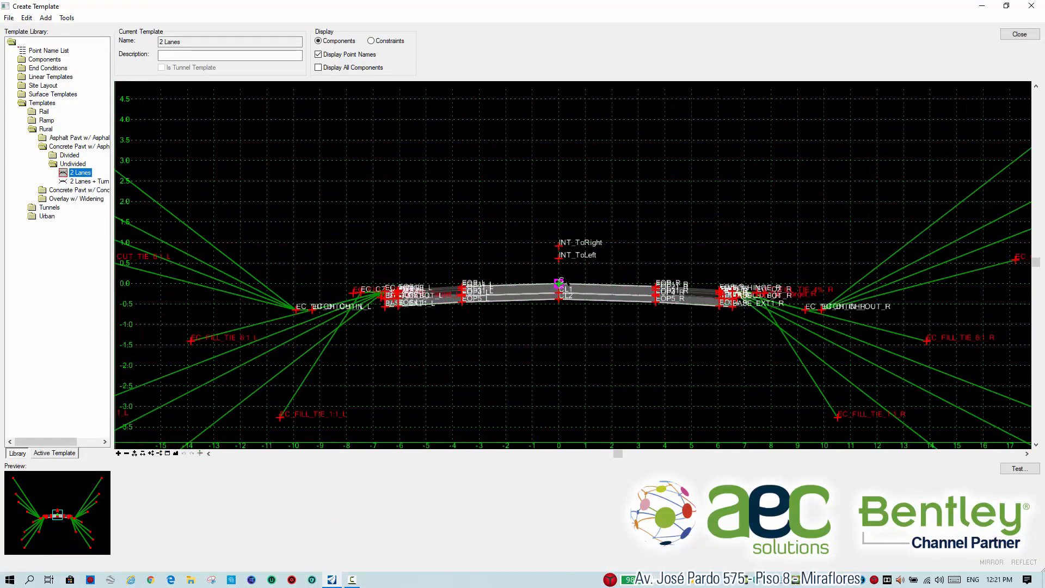
scroll(731, 253, "up", 2)
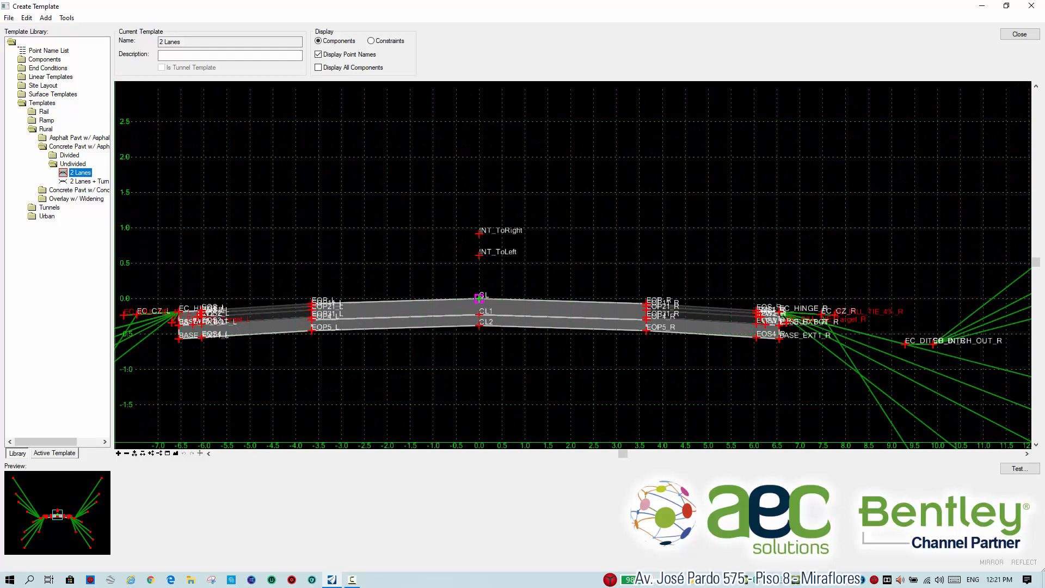
scroll(933, 247, "up", 1)
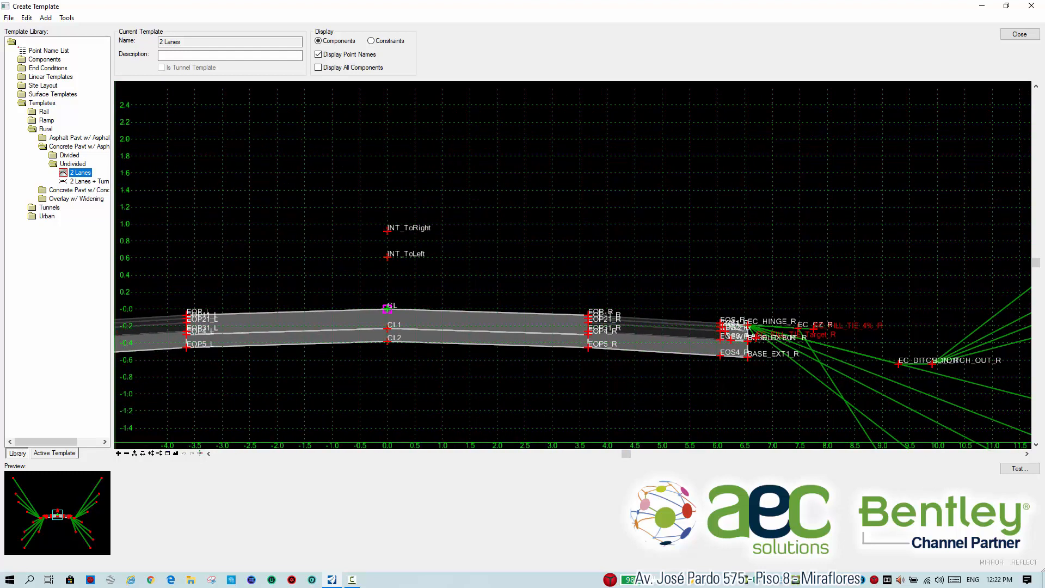
right_click(387, 231)
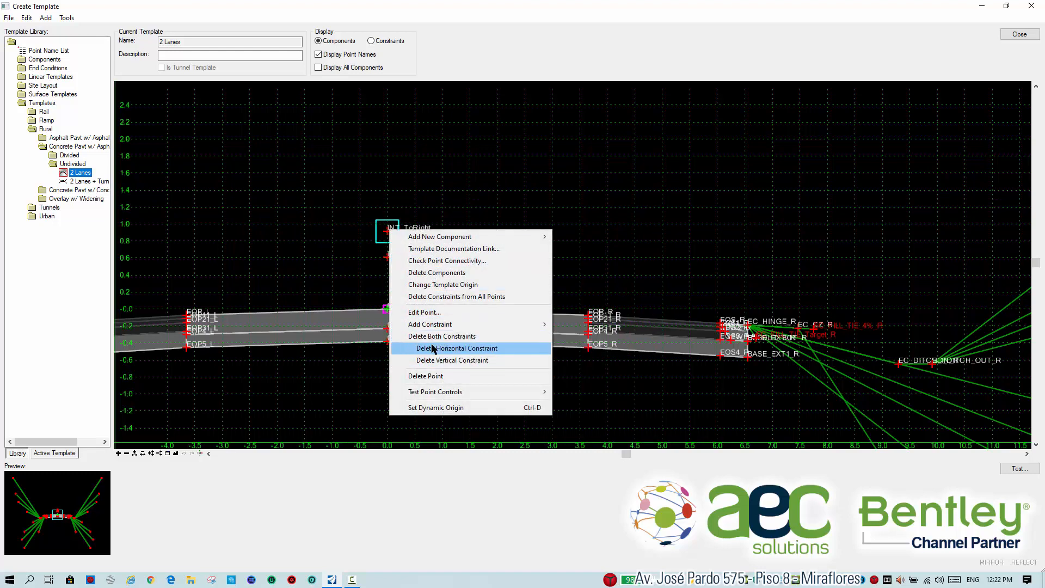
mouse_move(448, 391)
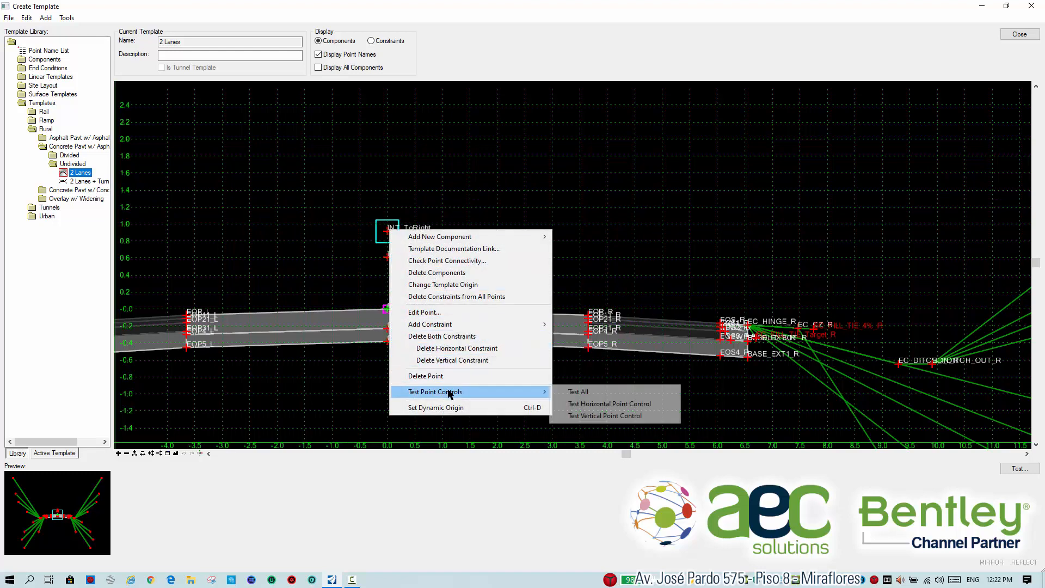
left_click(586, 404)
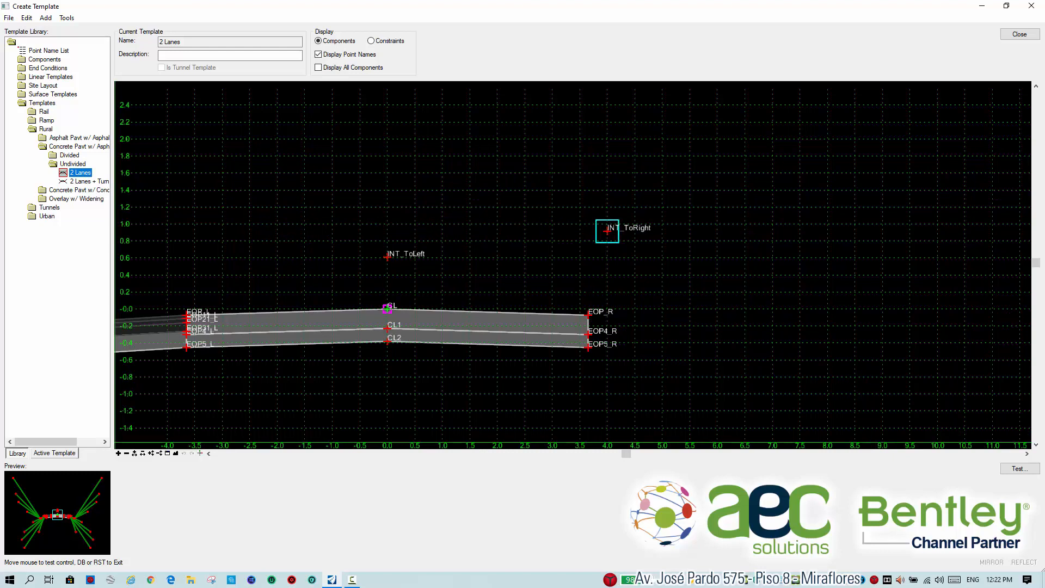
left_click(552, 231)
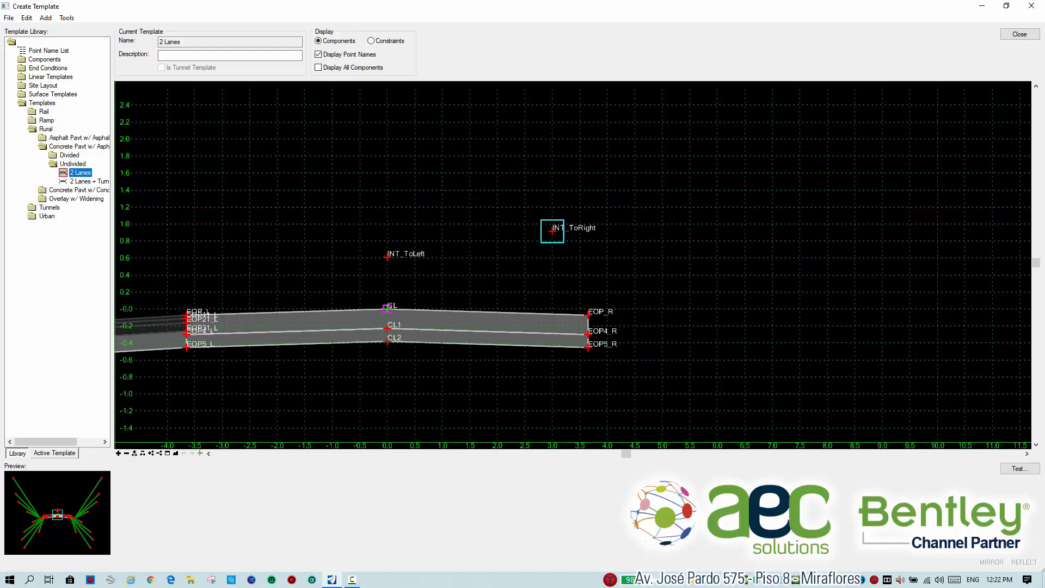
left_click_drag(553, 231, 394, 233)
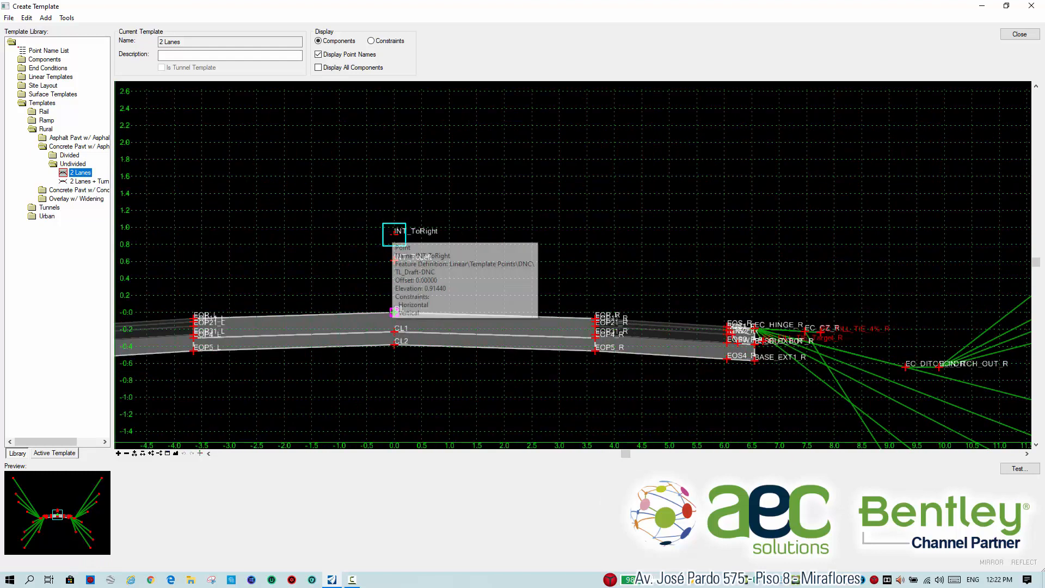
Try to set the horizontal feature constraint of the INT_ToRight point to Linear\Miscellaneous\Matchline.
double_click(394, 233)
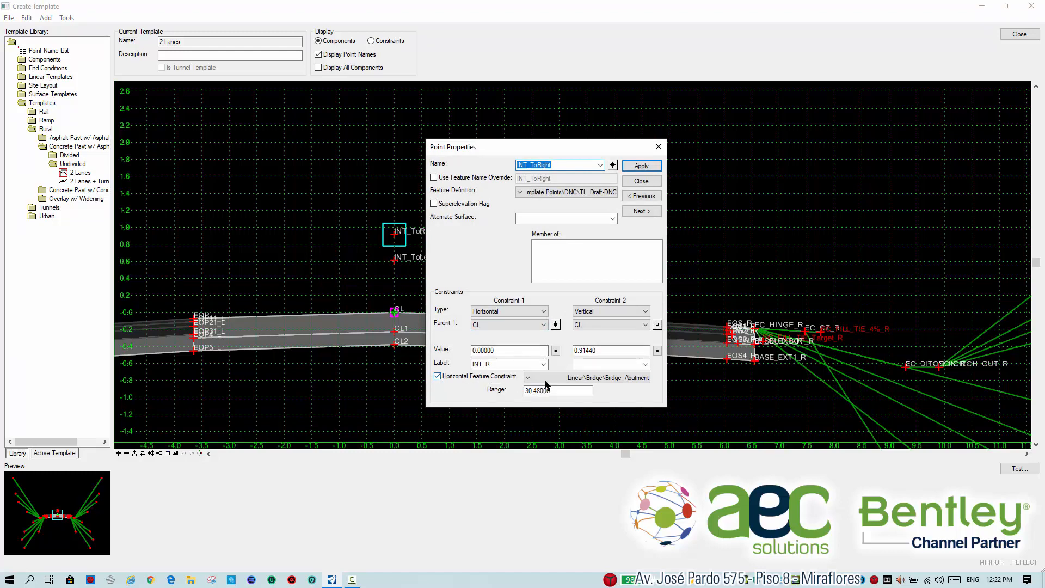
left_click(528, 377)
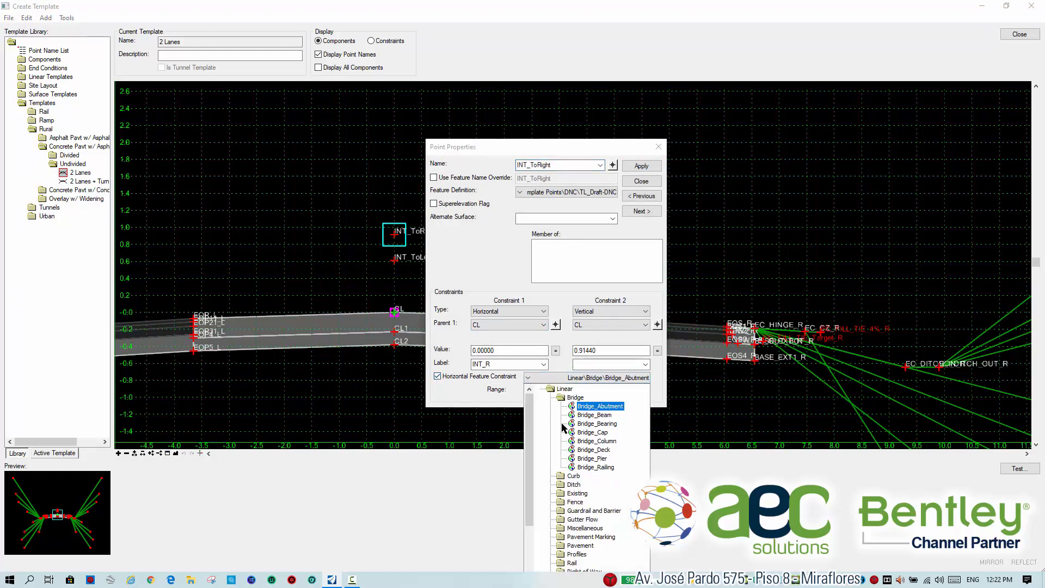
scroll(564, 430, "down", 2)
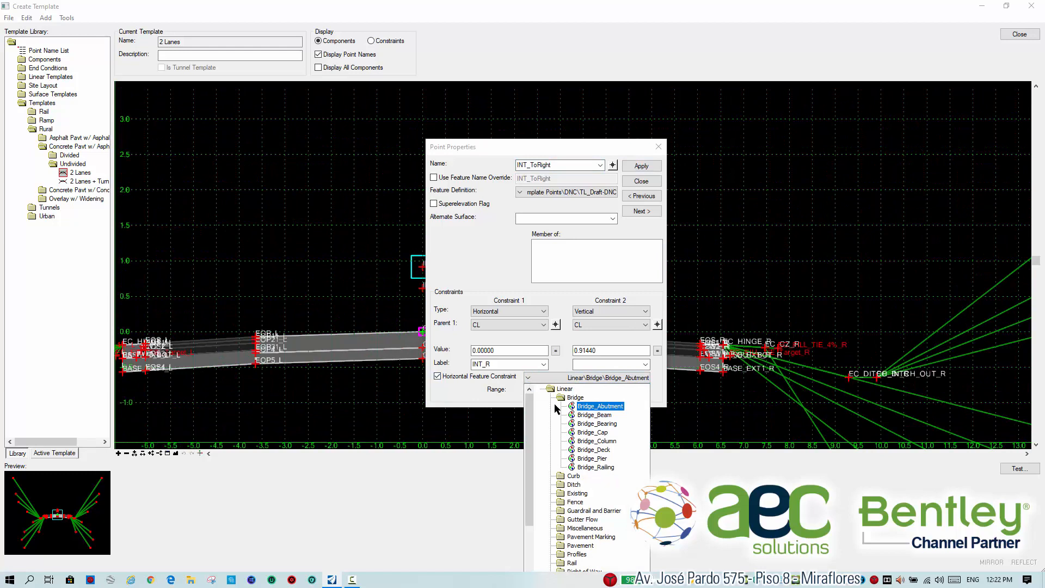
double_click(584, 528)
left_click(583, 528)
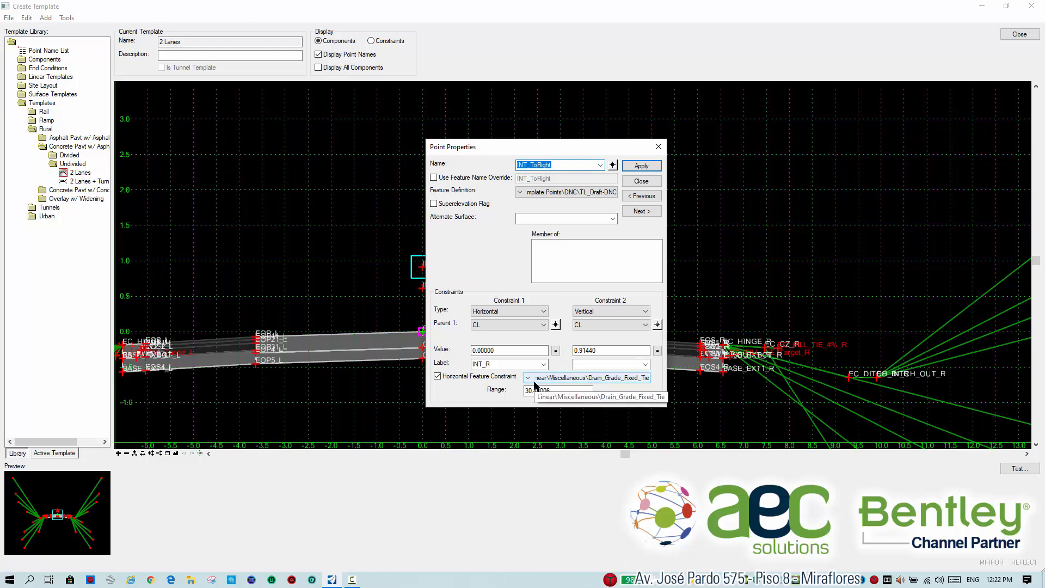
left_click(588, 378)
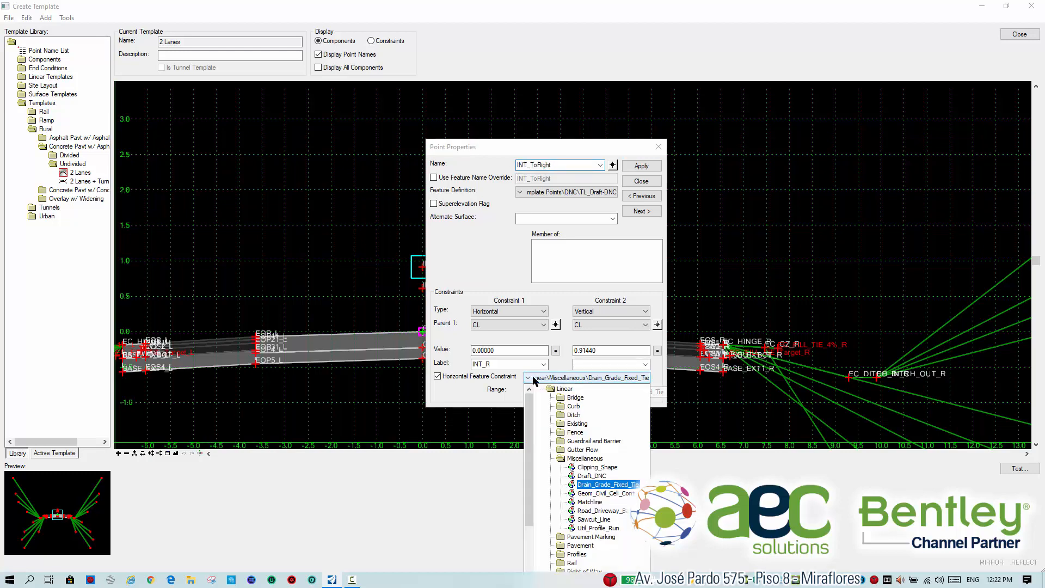
left_click(591, 502)
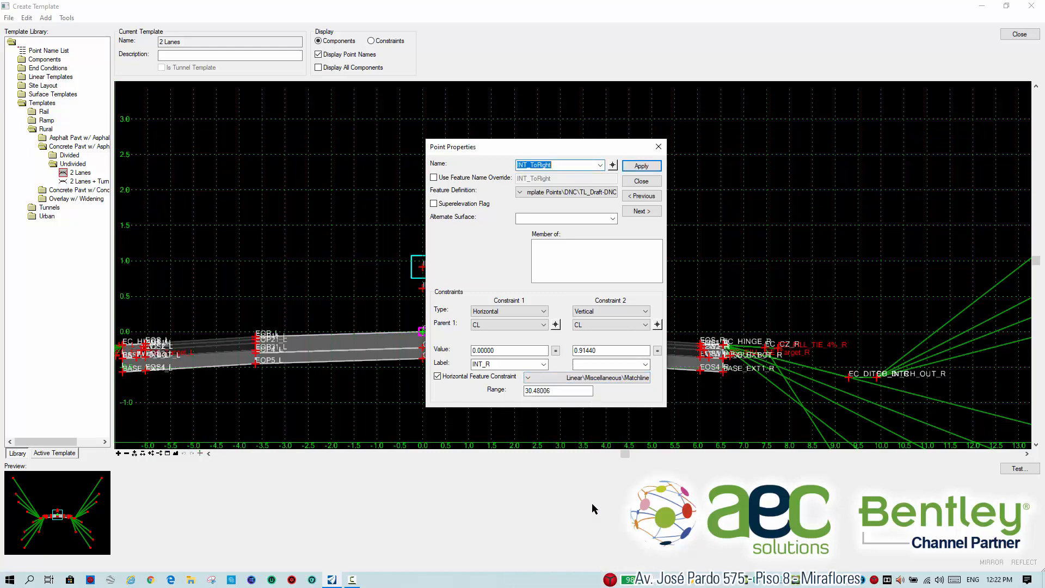
left_click(641, 166)
left_click(612, 165)
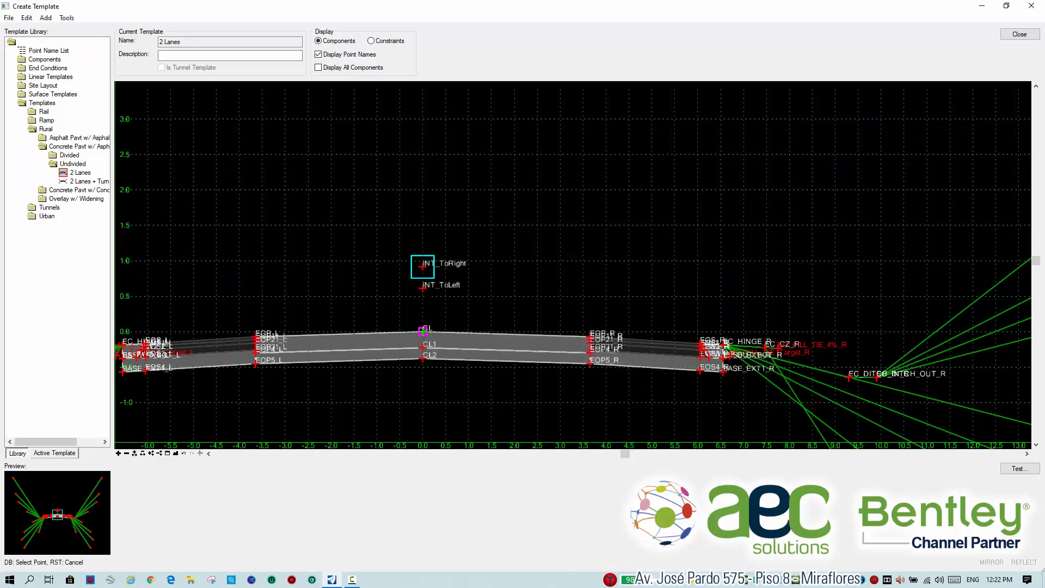
Review the constraint settings of the INT_ToLeft point and recheck those of INT_ToRight without changing them.
left_click(423, 287)
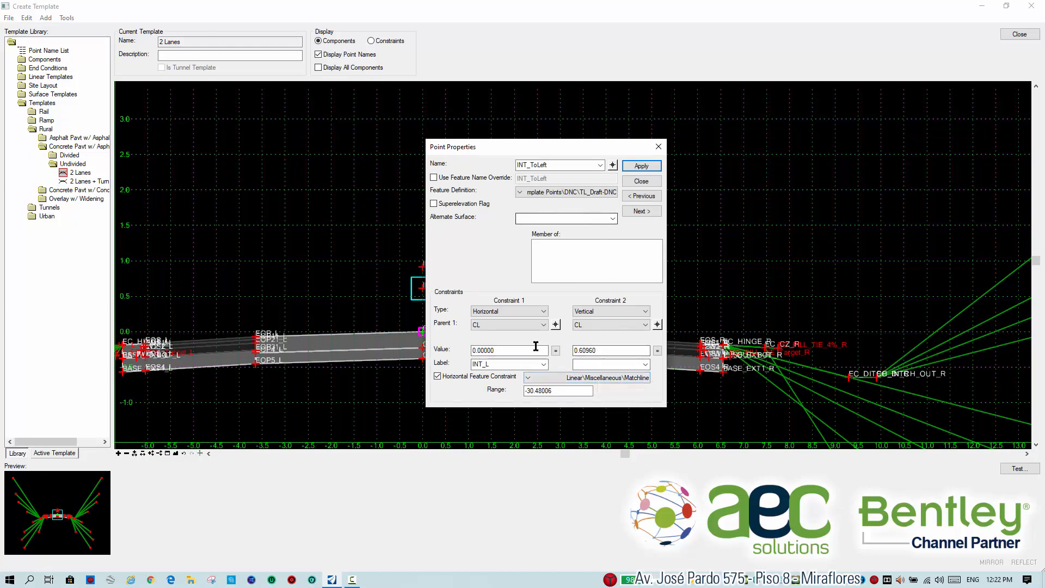
left_click(639, 183)
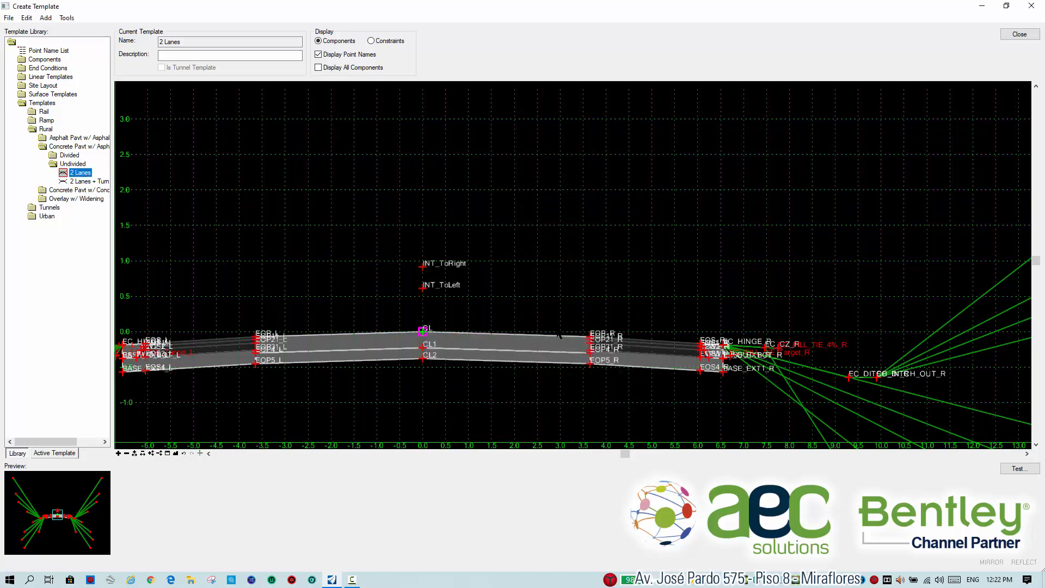
scroll(476, 343, "down", 1)
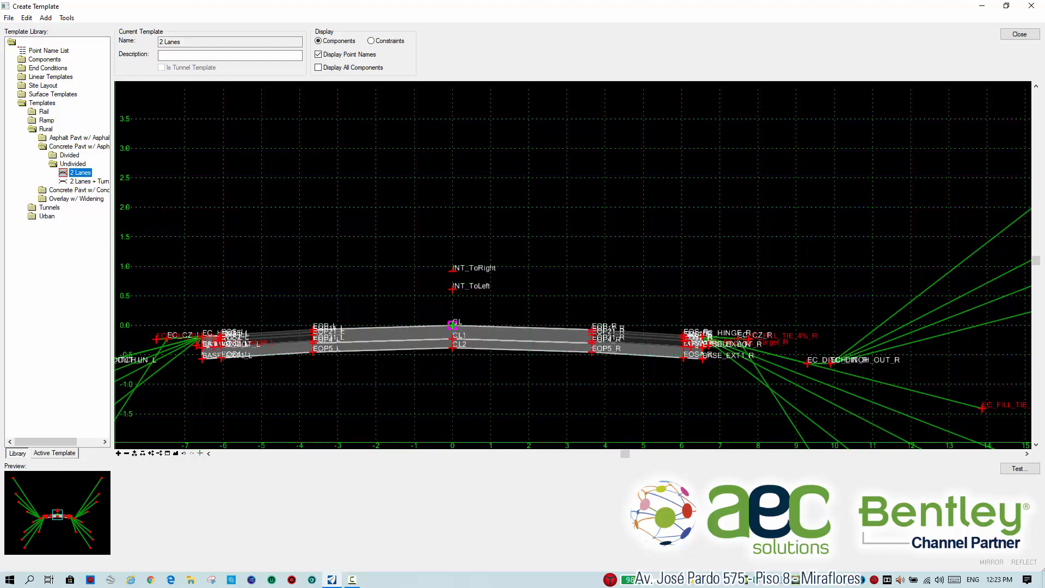
double_click(453, 270)
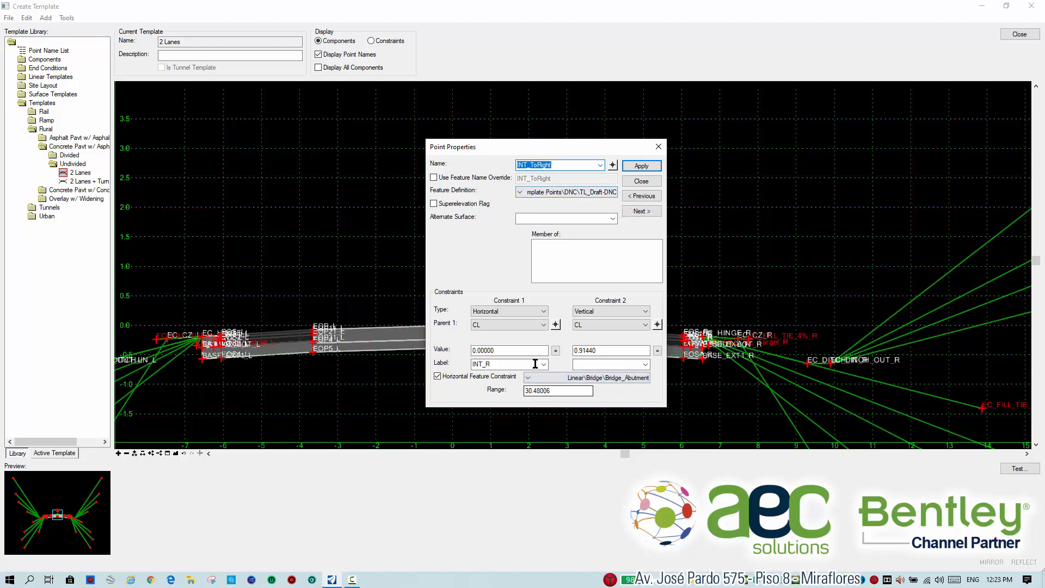
left_click(642, 181)
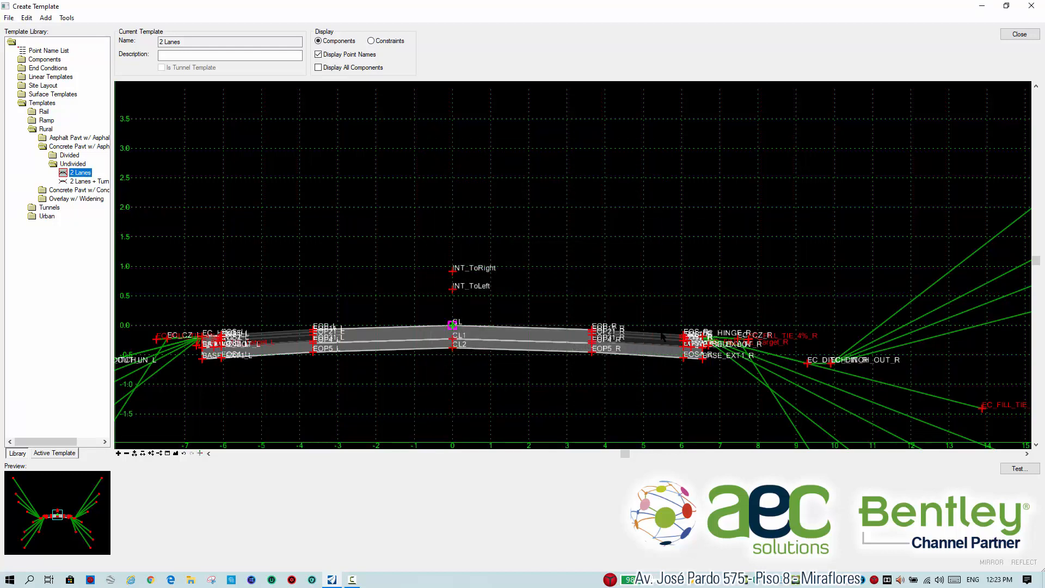
Open the display rule expression of the right shoulder's asphalt wearing course and widen the rule name and type columns.
scroll(660, 331, "up", 3)
scroll(626, 338, "up", 3)
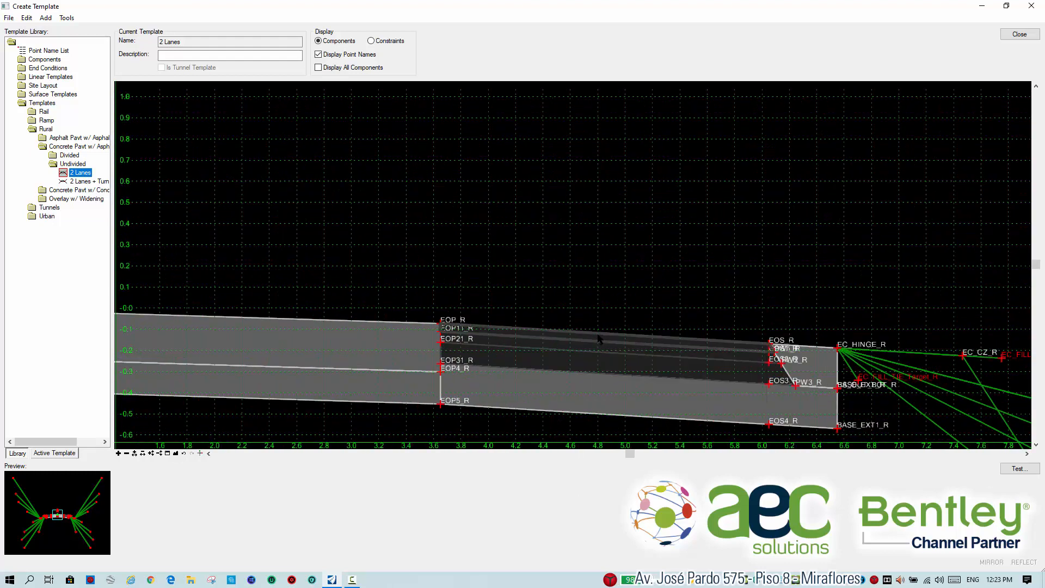
double_click(598, 338)
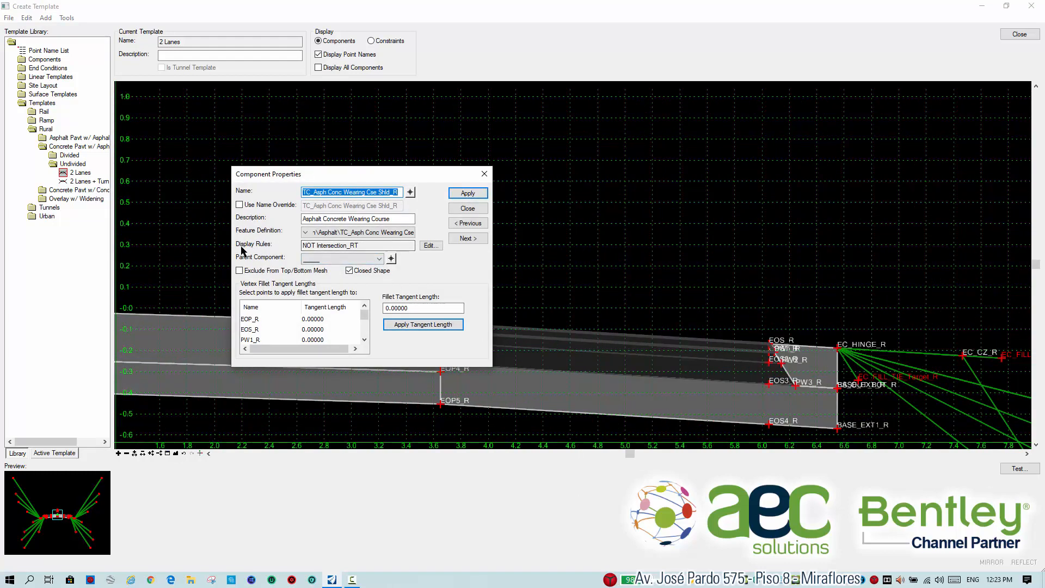
left_click(430, 246)
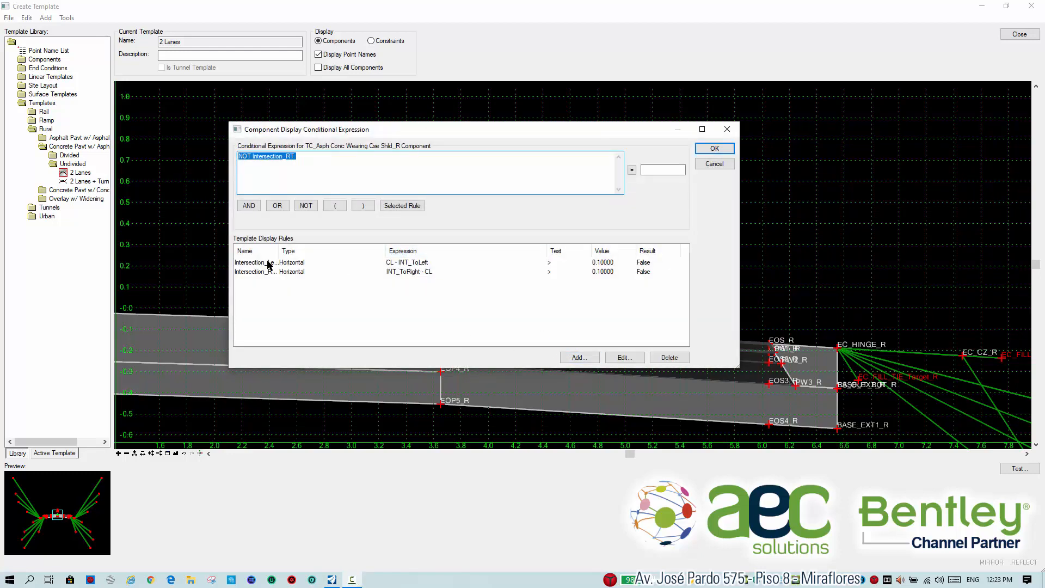
left_click_drag(280, 251, 334, 251)
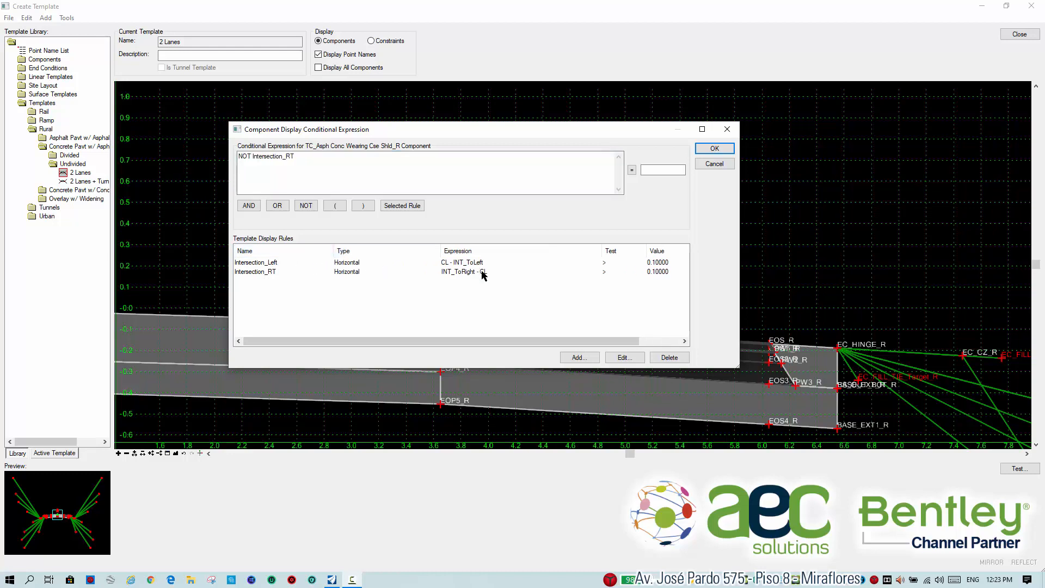
Examine the definition of the Intersection_RT display rule, then leave the rule and the wearing course component unchanged.
left_click(482, 272)
left_click(624, 357)
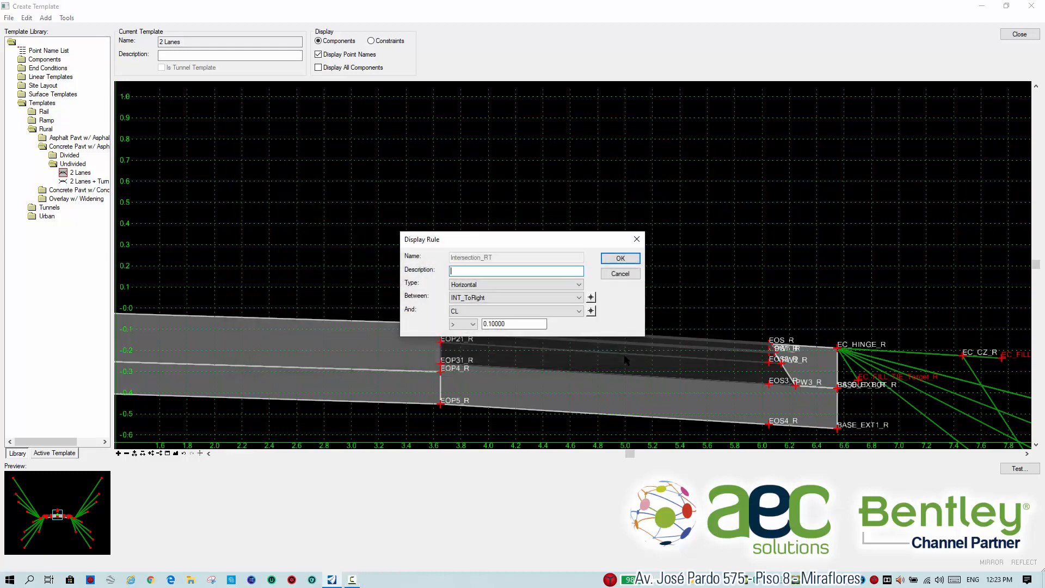
left_click_drag(496, 238, 437, 151)
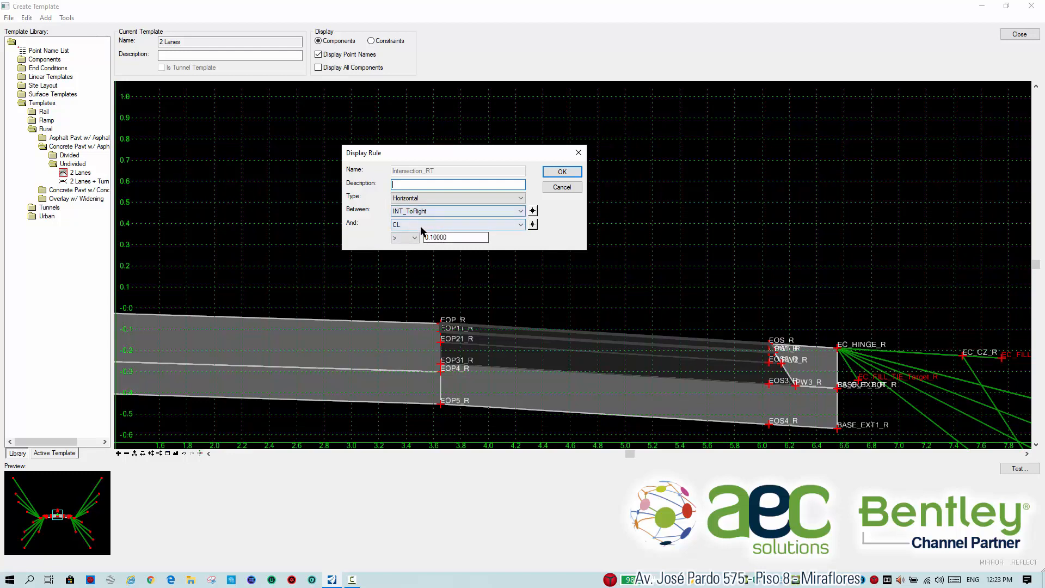
left_click(574, 187)
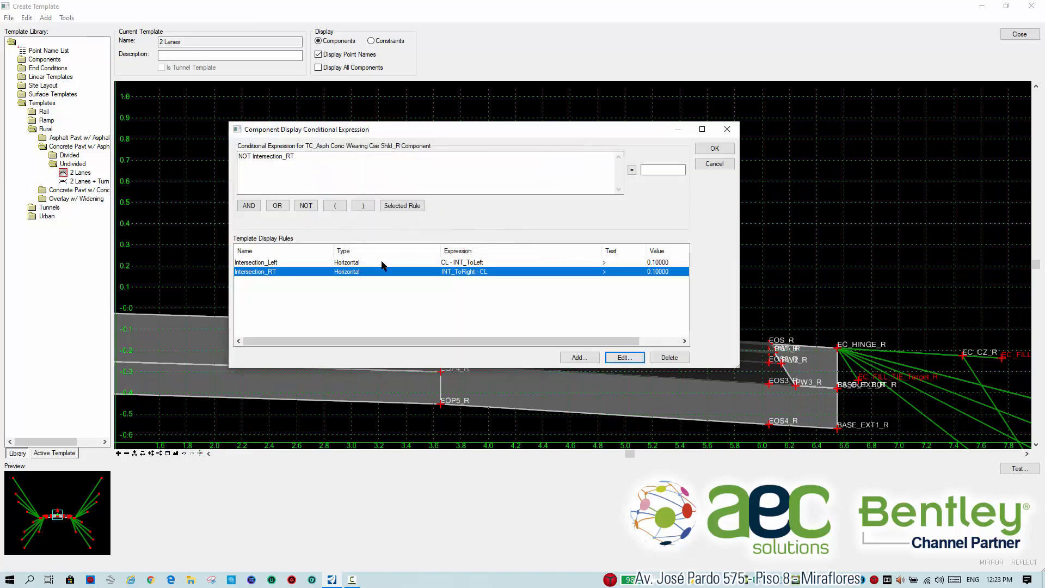
left_click(710, 166)
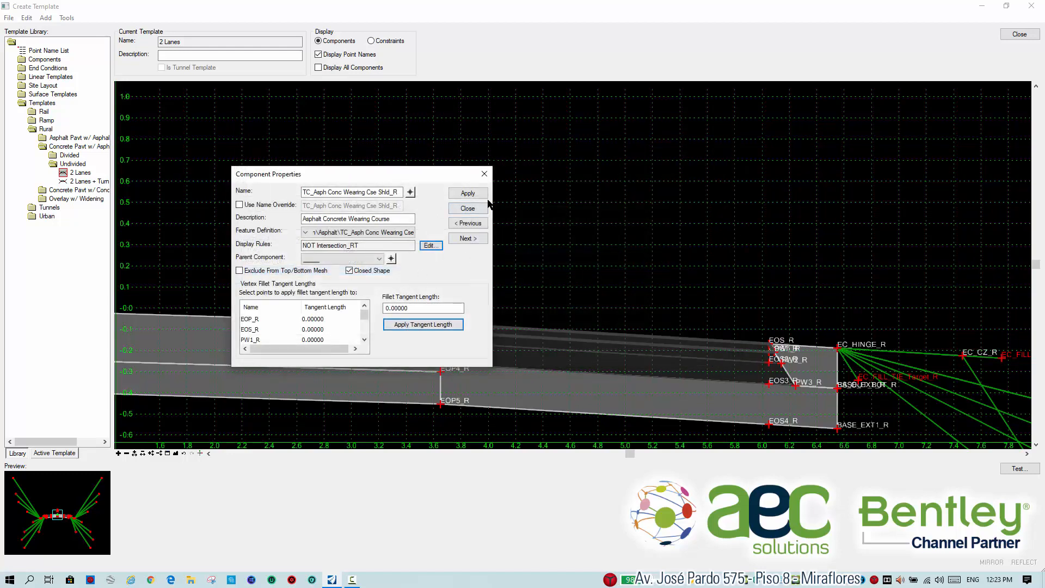
left_click(468, 208)
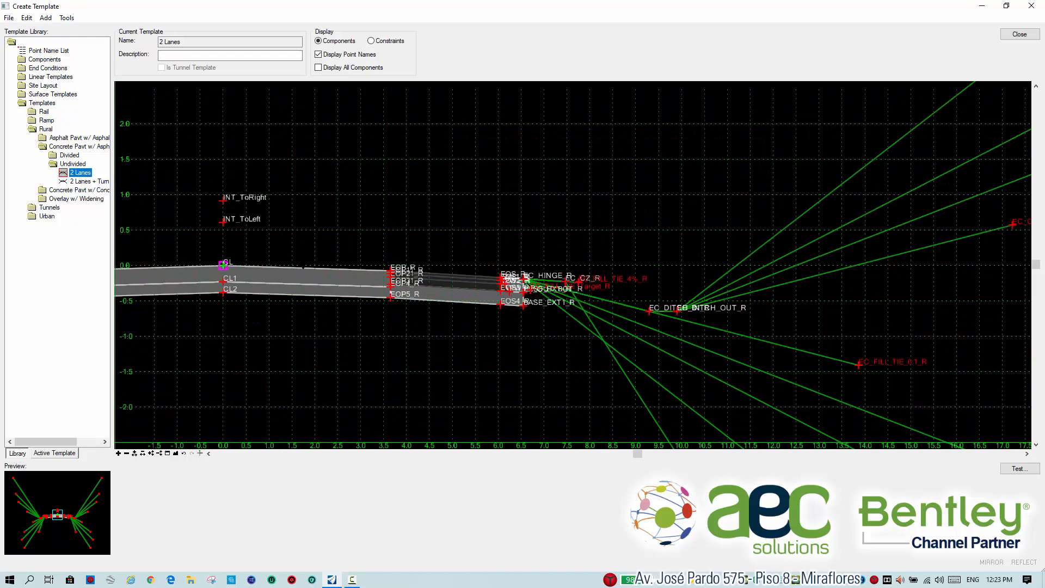
Inspect the display rules and parent component of the right shoulder's asphalt base course, then close its properties.
scroll(221, 260, "up", 2)
mouse_move(266, 272)
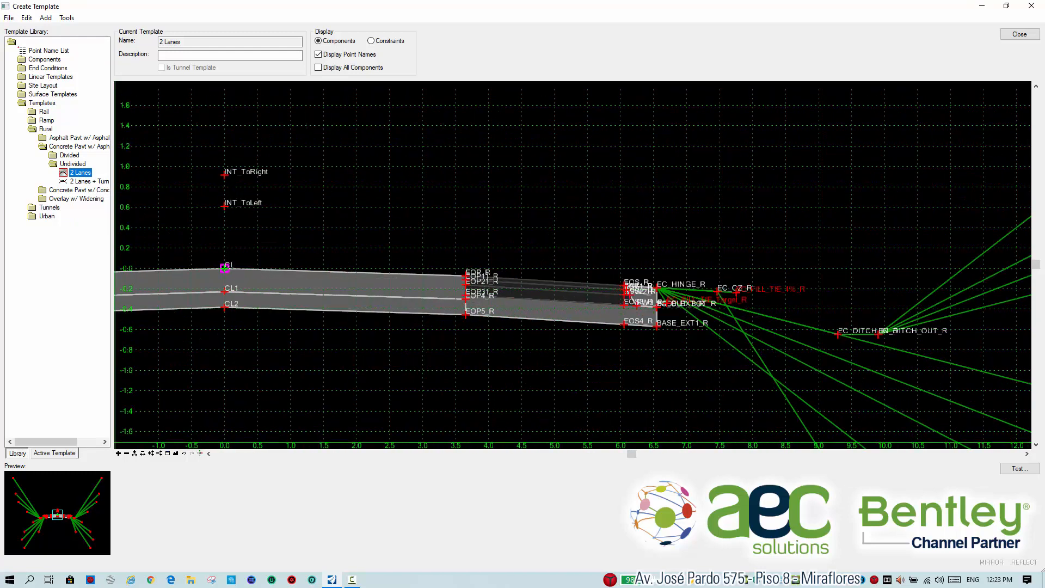
mouse_move(225, 269)
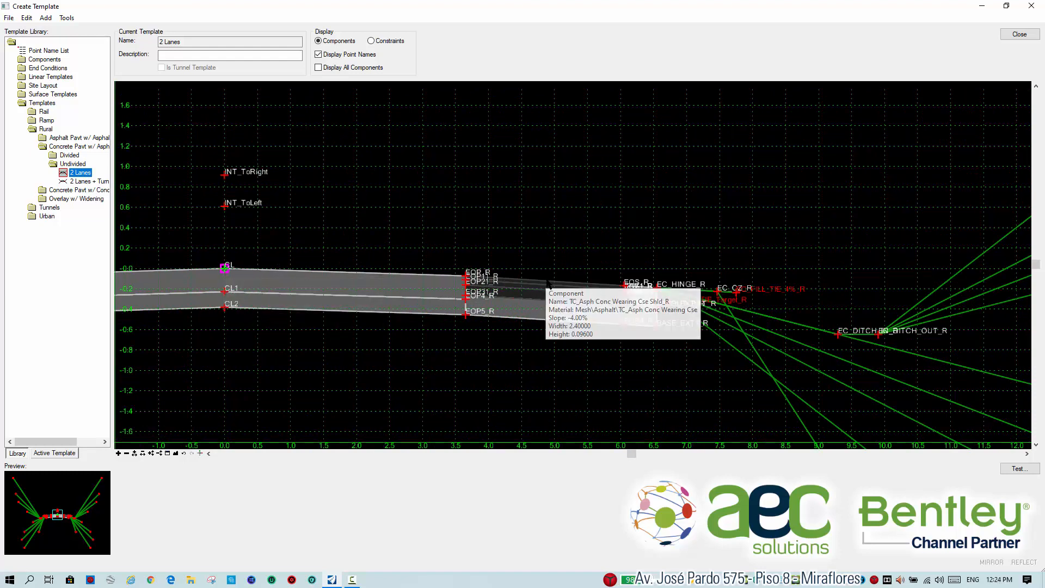
scroll(547, 283, "up", 2)
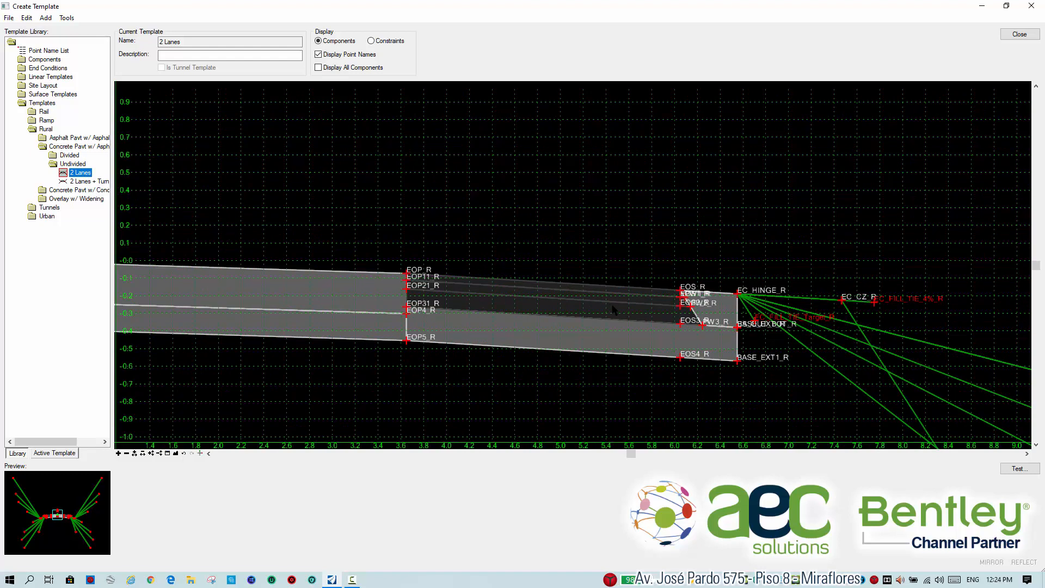
scroll(615, 298, "up", 1)
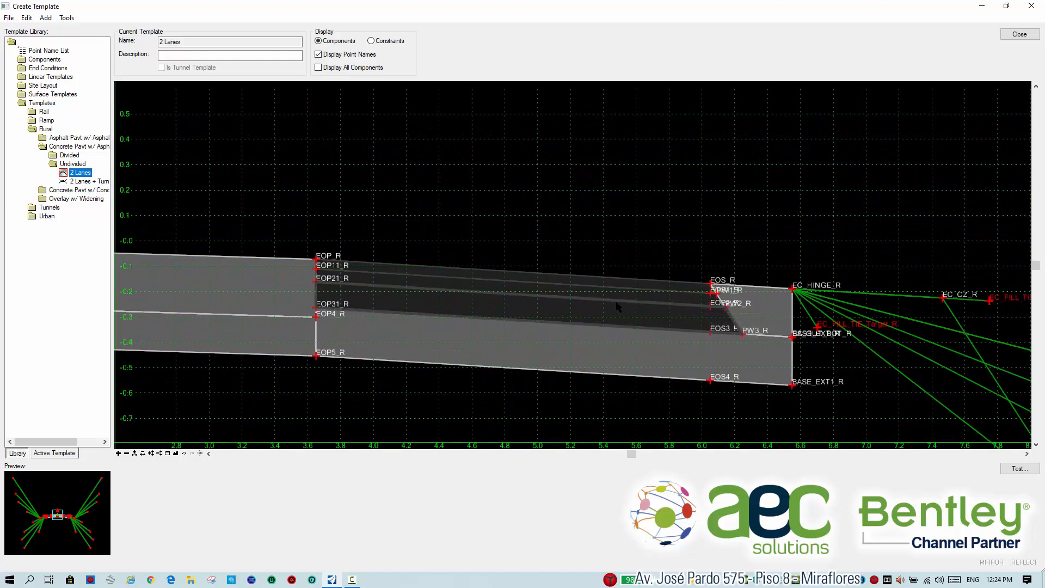
left_click(617, 306)
left_click(618, 306)
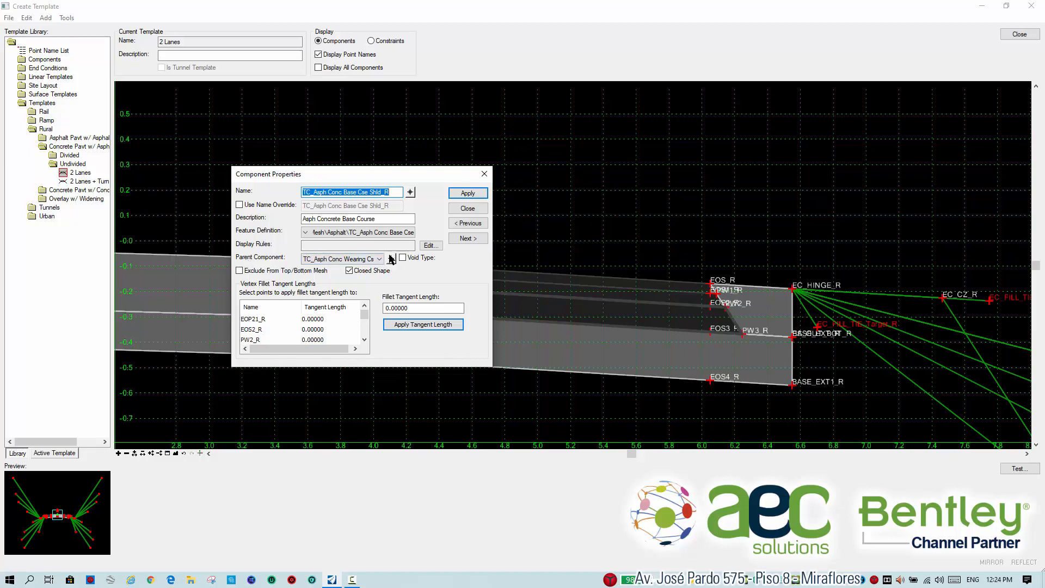
left_click(468, 209)
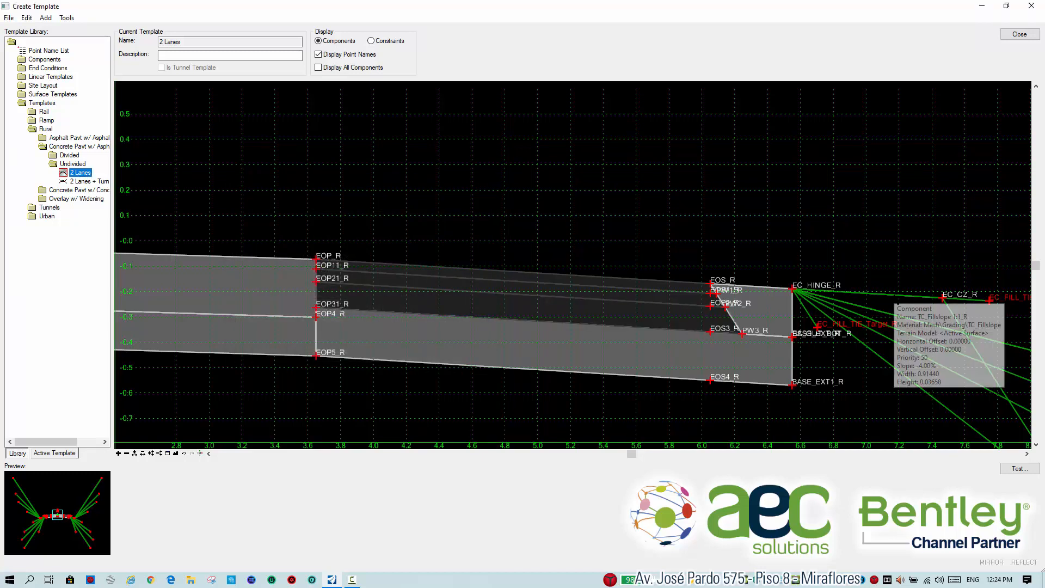
Check the parent components of the right 1:1 fill slope and the right aggregate shoulder.
double_click(895, 298)
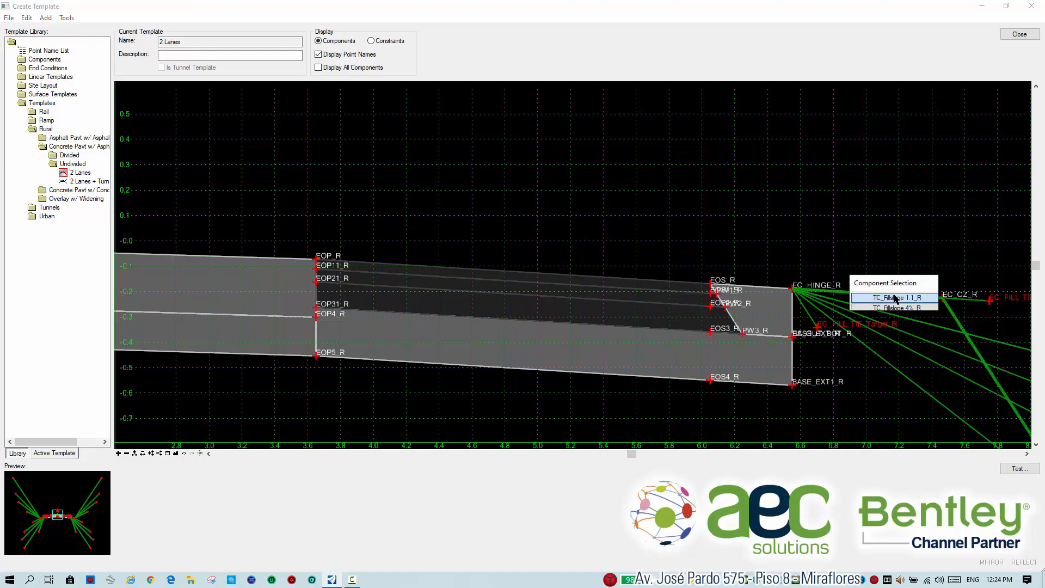
left_click(896, 298)
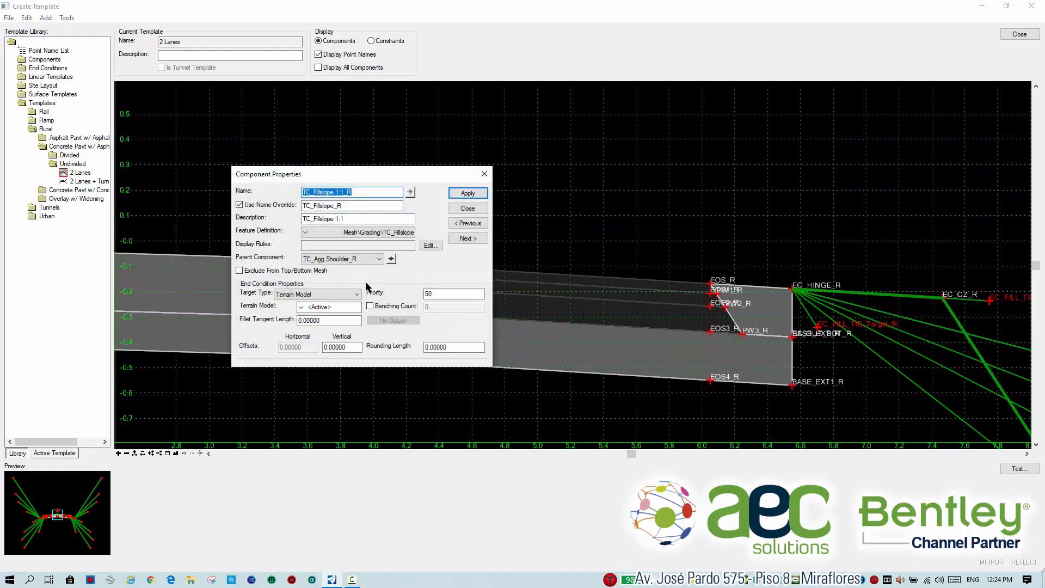
left_click(485, 173)
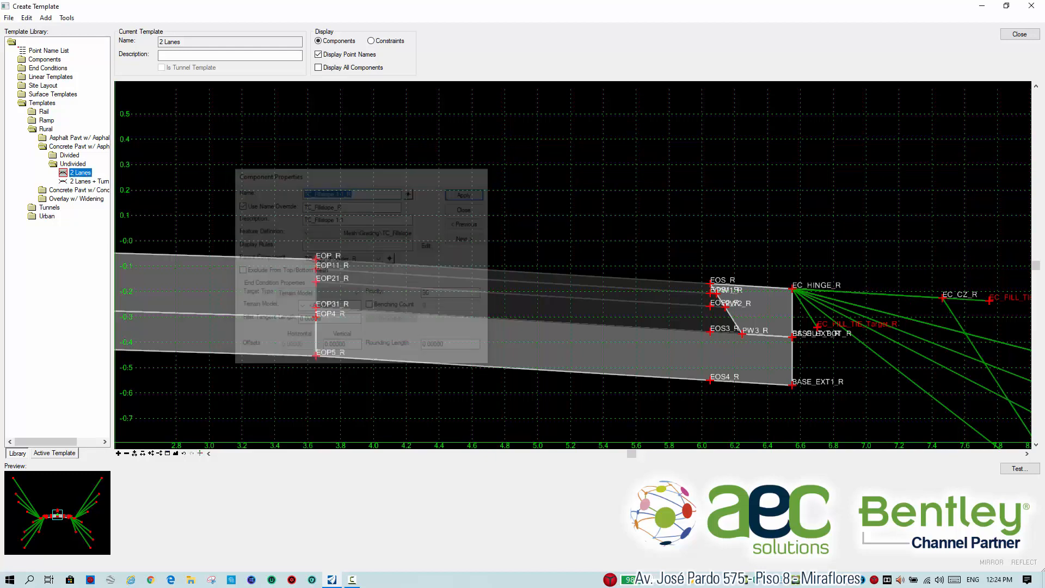
double_click(769, 290)
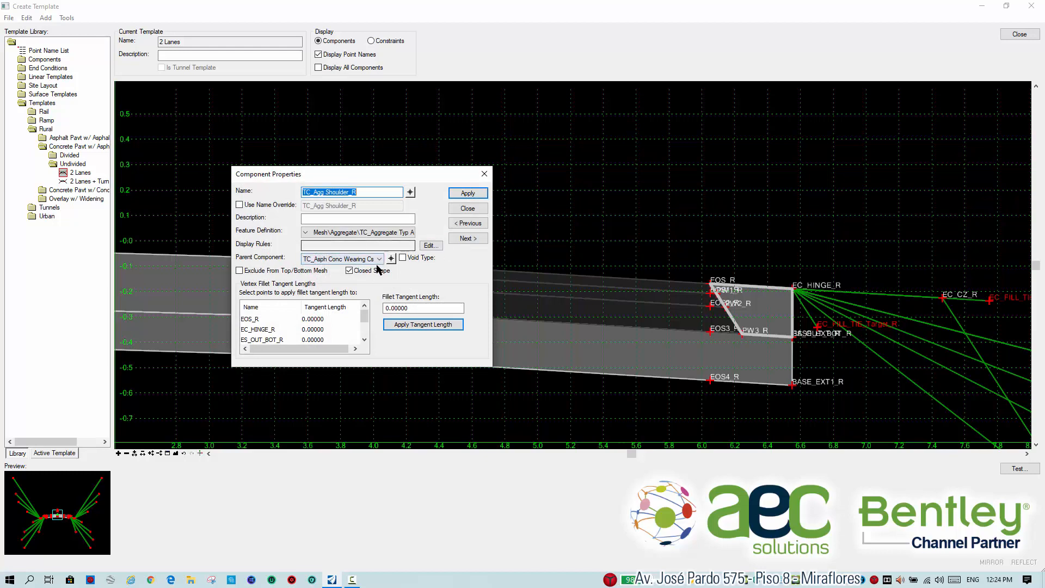
left_click(467, 209)
Close the template editor and save the changes to the template library.
left_click(1028, 37)
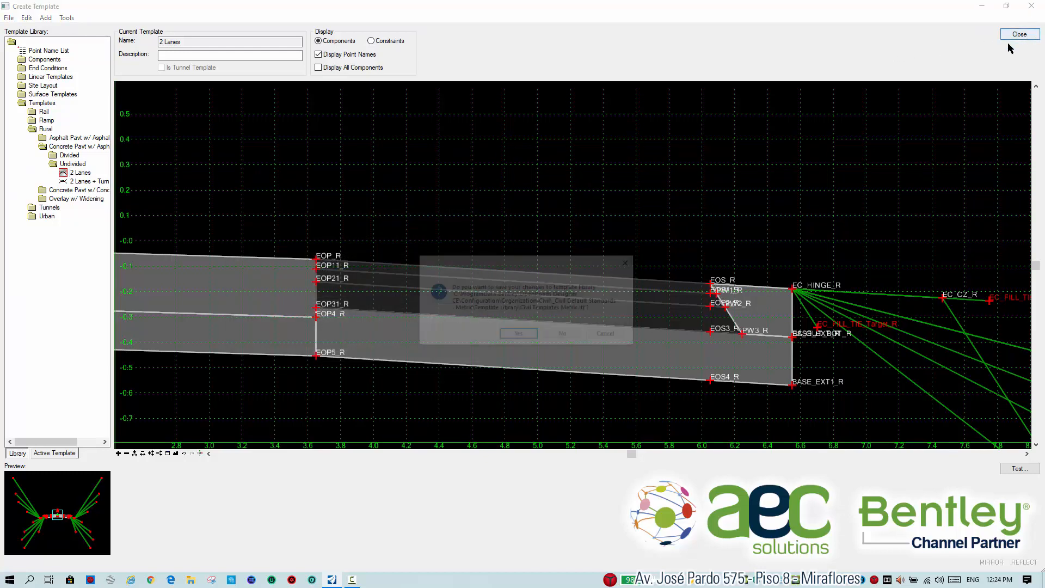
left_click(519, 335)
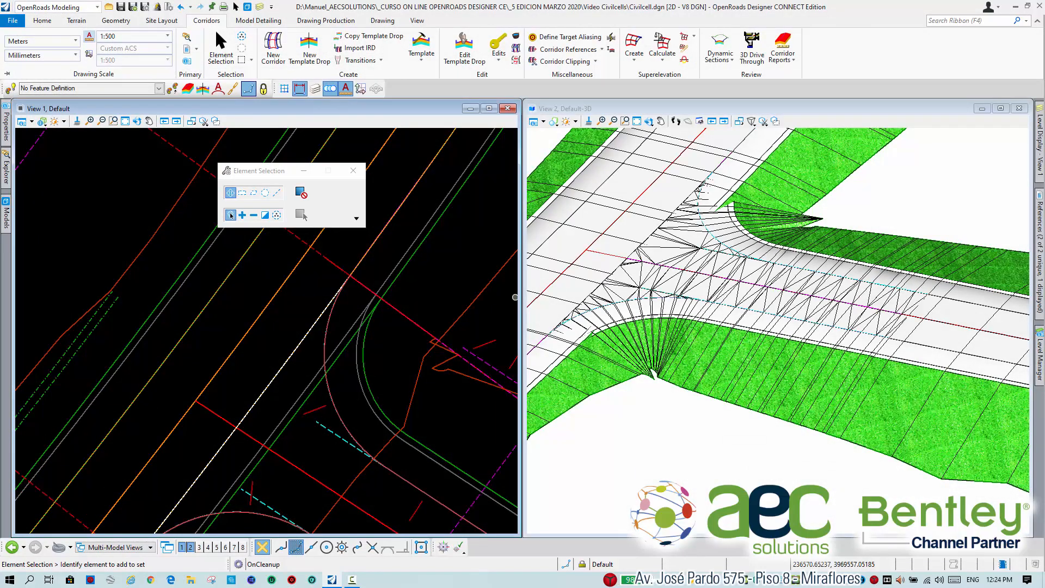
Add the matchline of the Basic T (Rural) civil cell as a corridor reference to the main corridor.
middle_click_drag(297, 327, 345, 305)
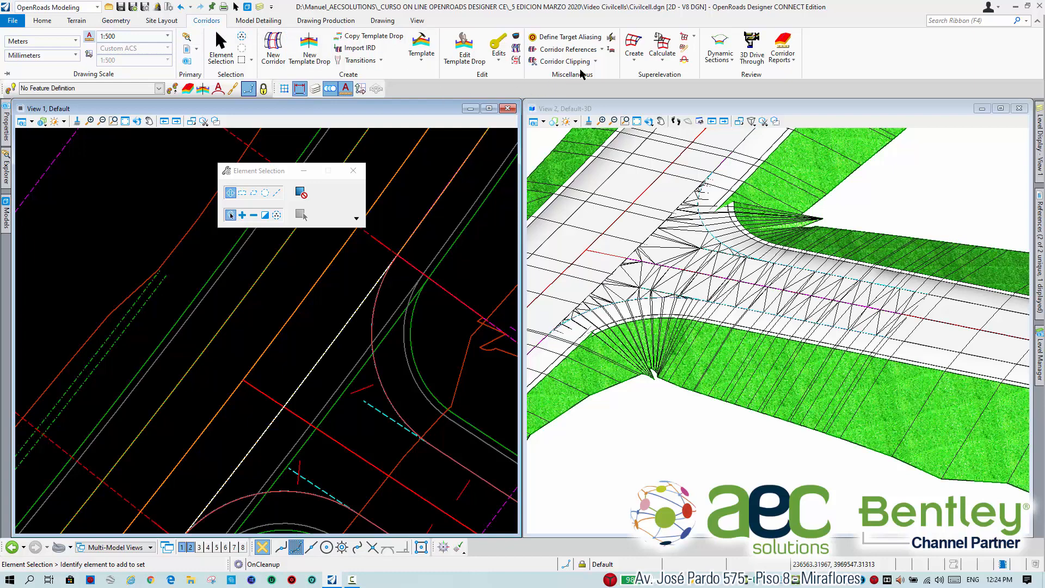
left_click(602, 50)
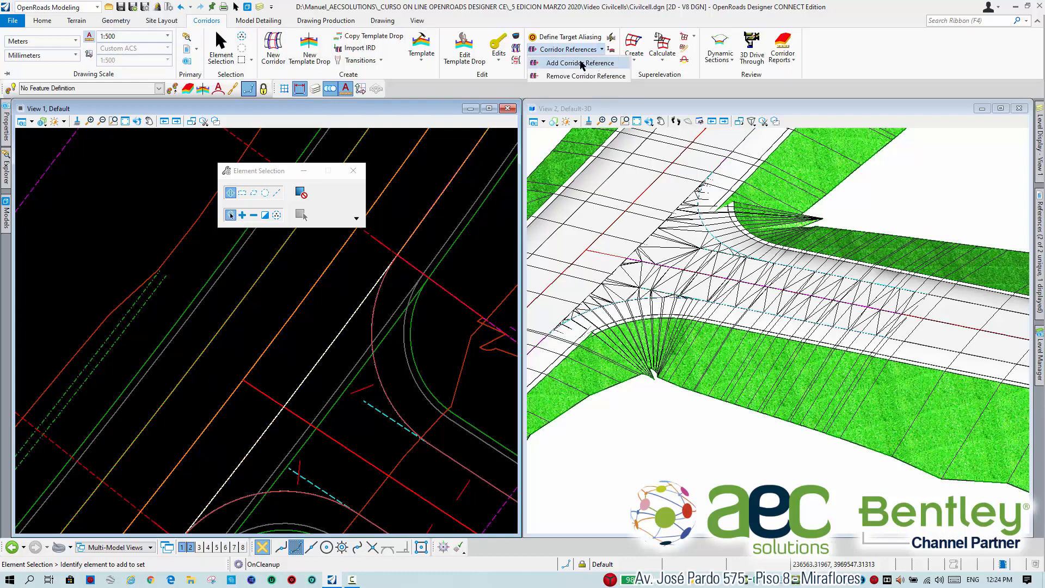
left_click(582, 63)
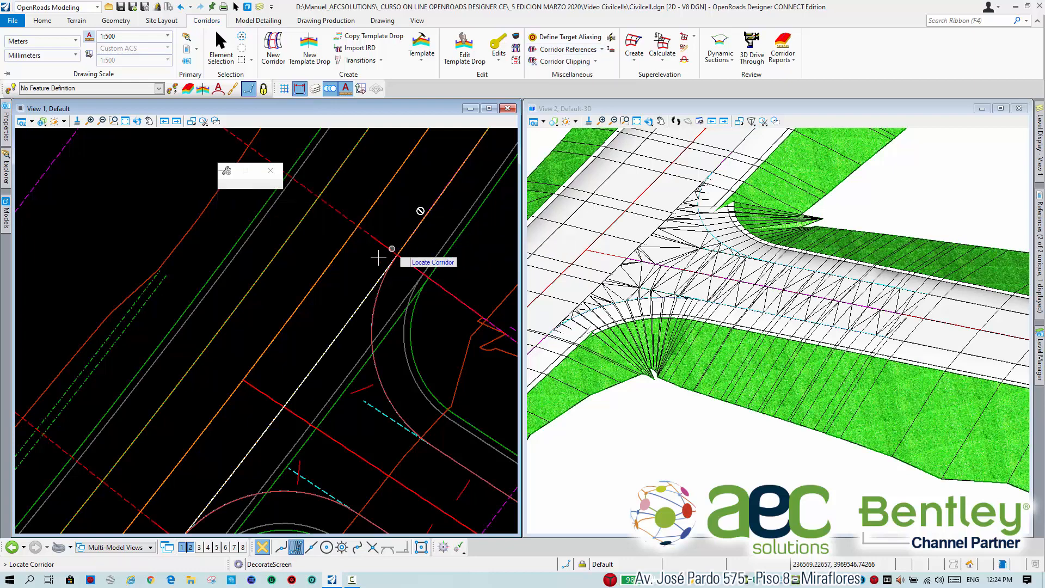
scroll(349, 277, "down", 3)
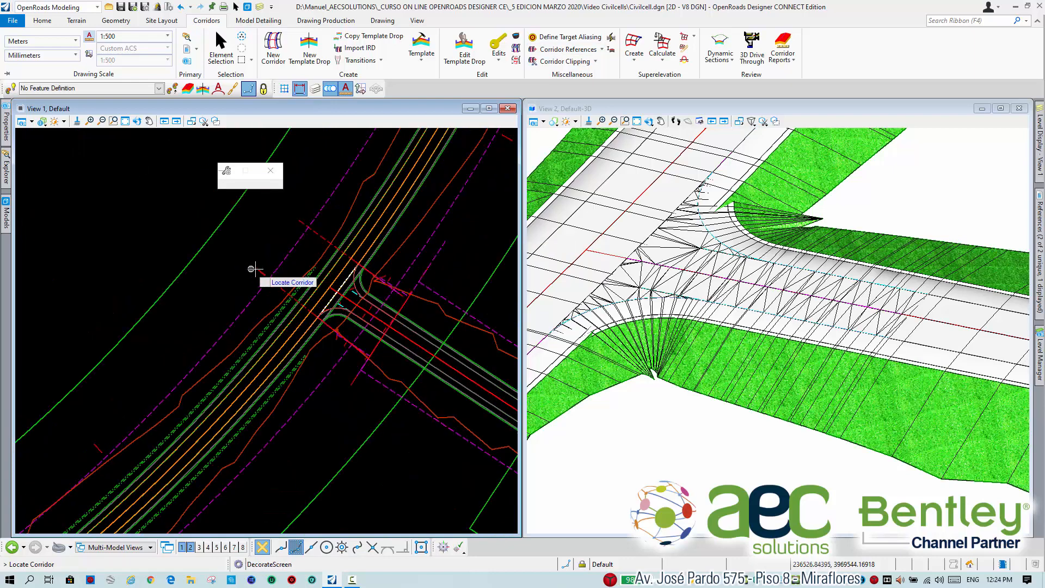
left_click(318, 291)
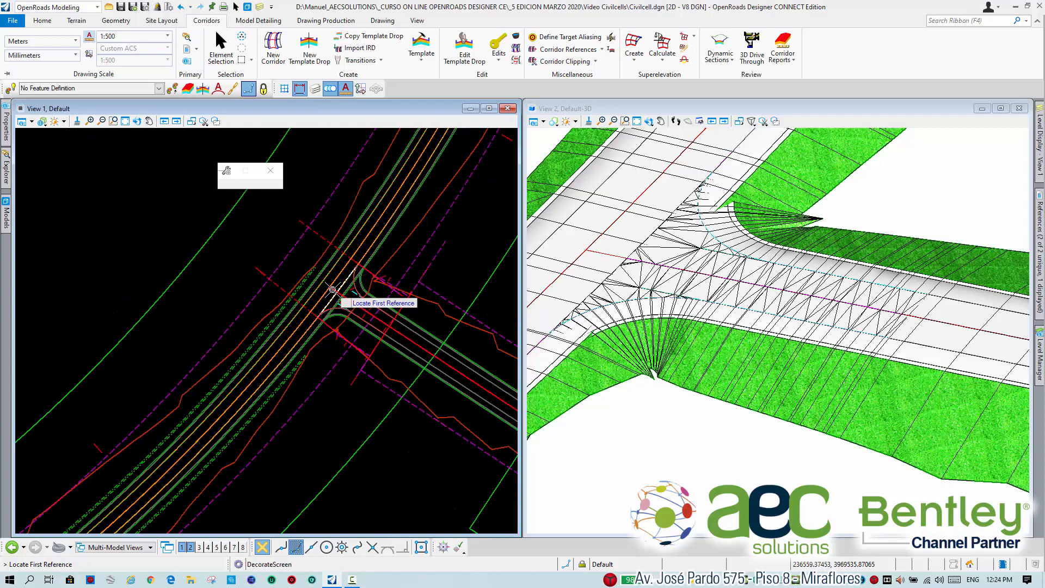
scroll(337, 288, "up", 3)
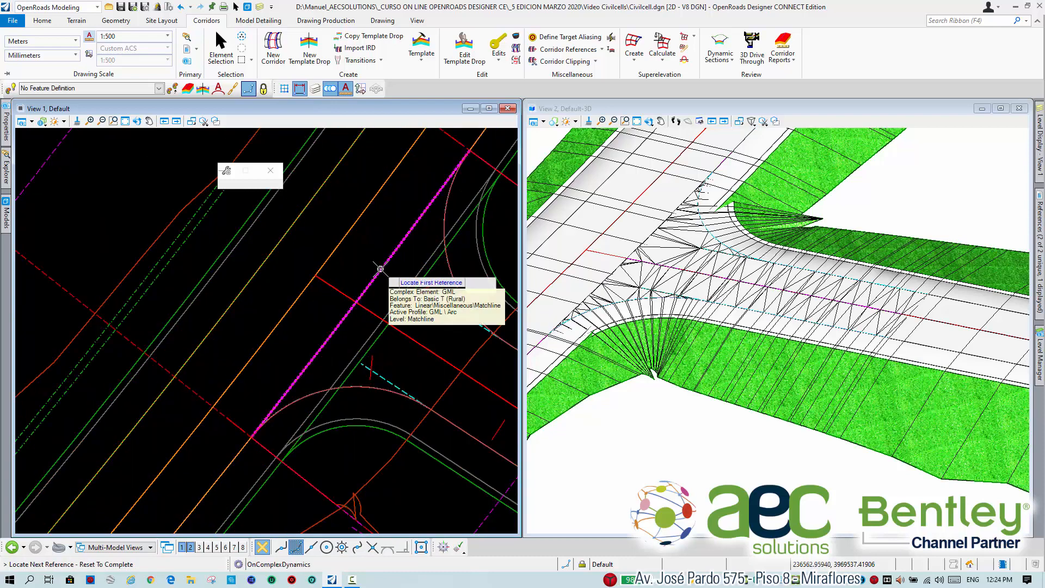
left_click(381, 268)
right_click(362, 253)
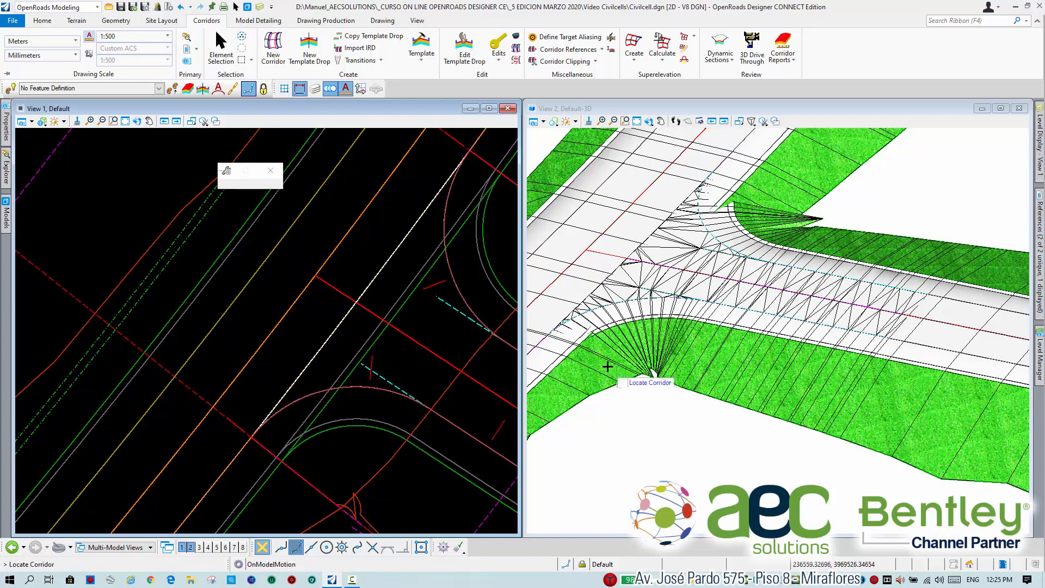
left_click(221, 46)
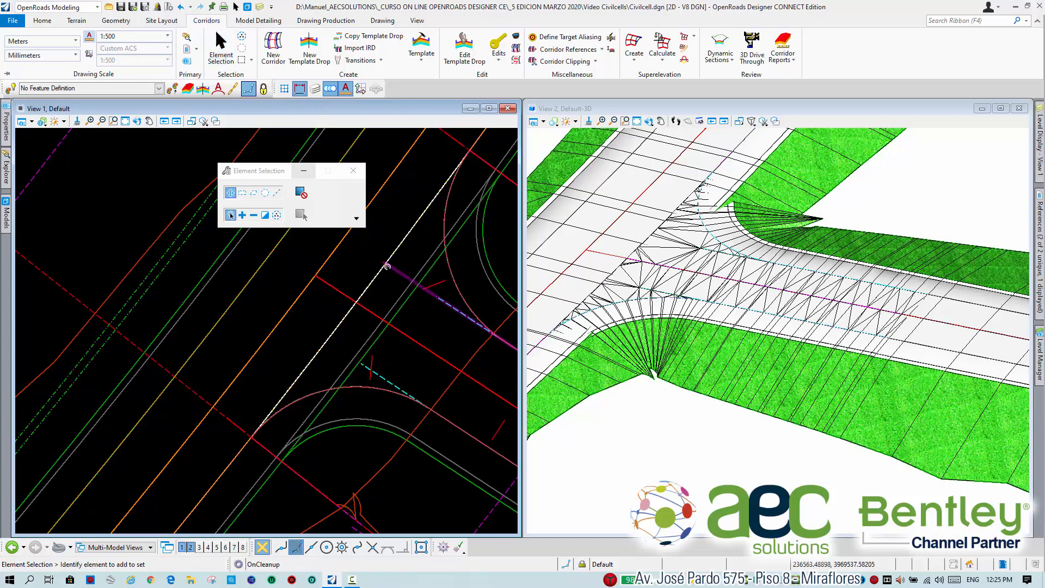
Make Matchline, from the Linear > Miscellaneous feature definitions, the active feature definition.
middle_click_drag(401, 279, 360, 305)
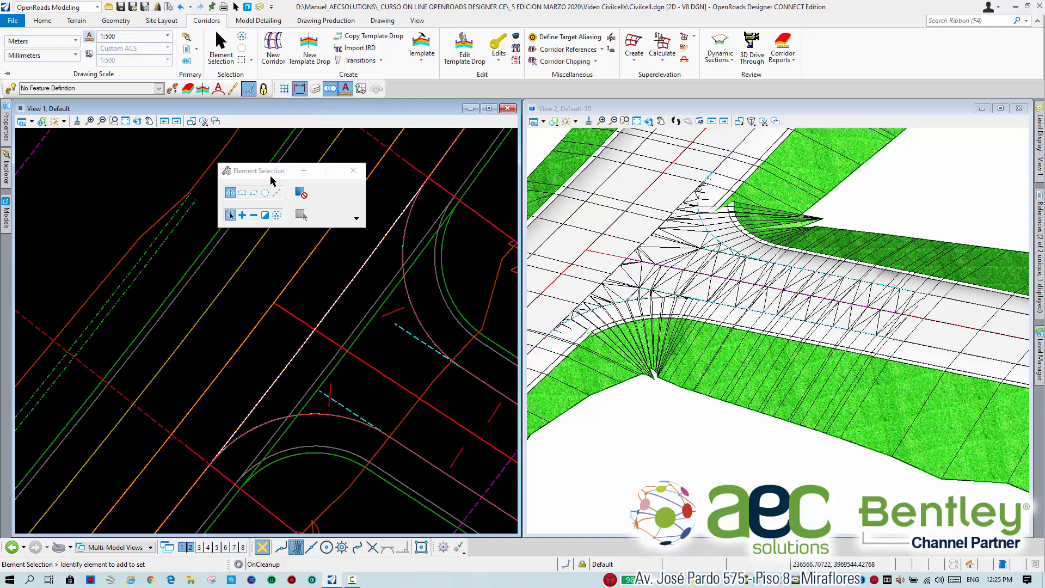
left_click_drag(271, 180, 137, 213)
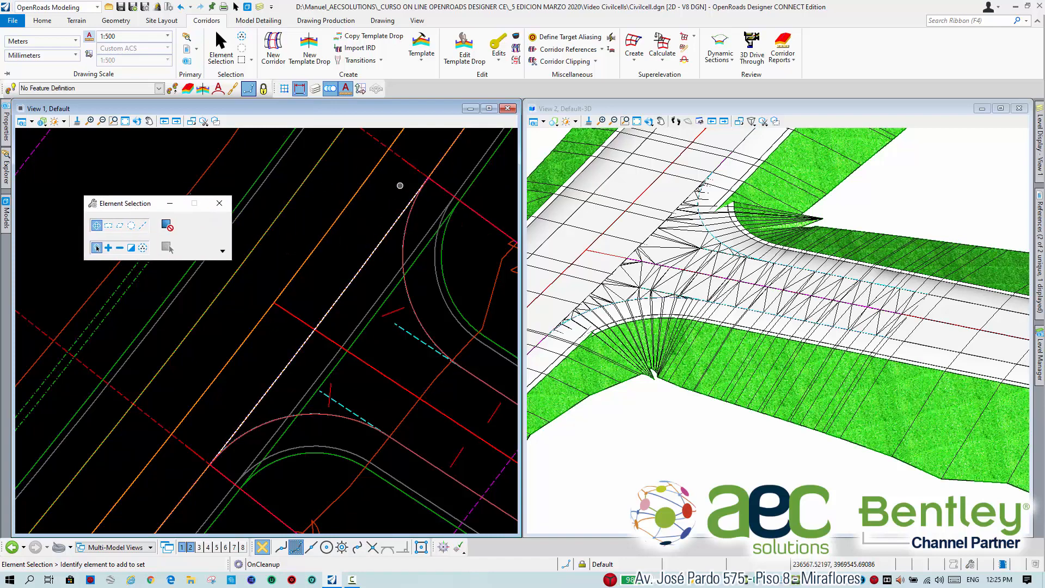
left_click(385, 235)
middle_click_drag(357, 255, 380, 263)
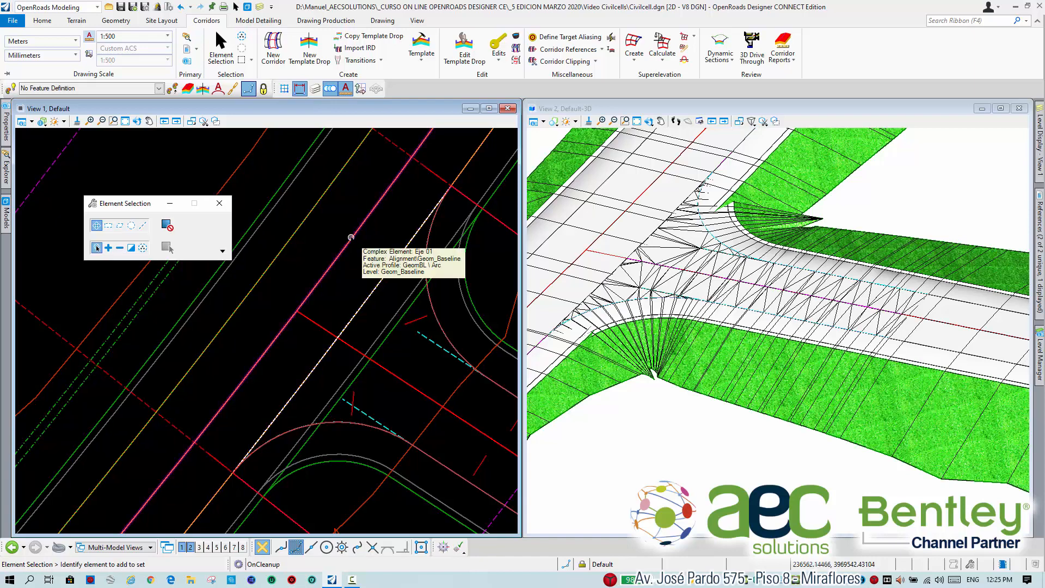
left_click(116, 21)
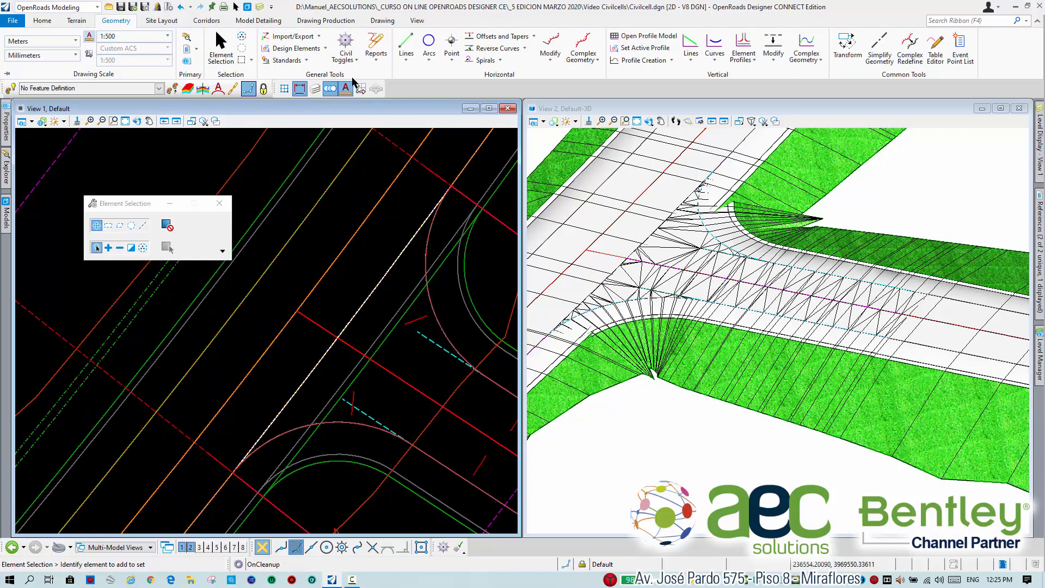
left_click(142, 88)
left_click(24, 118)
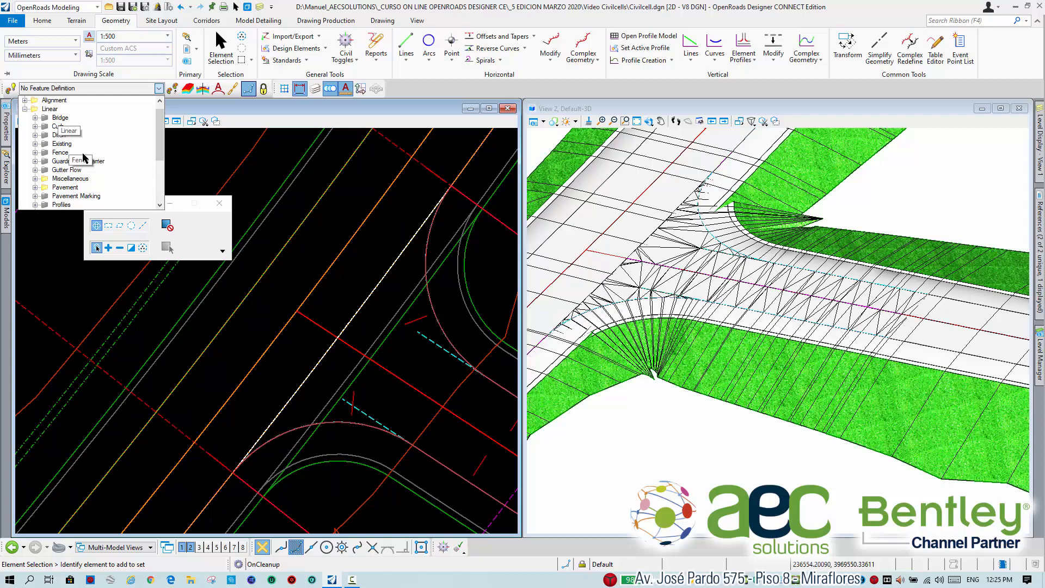
left_click(35, 170)
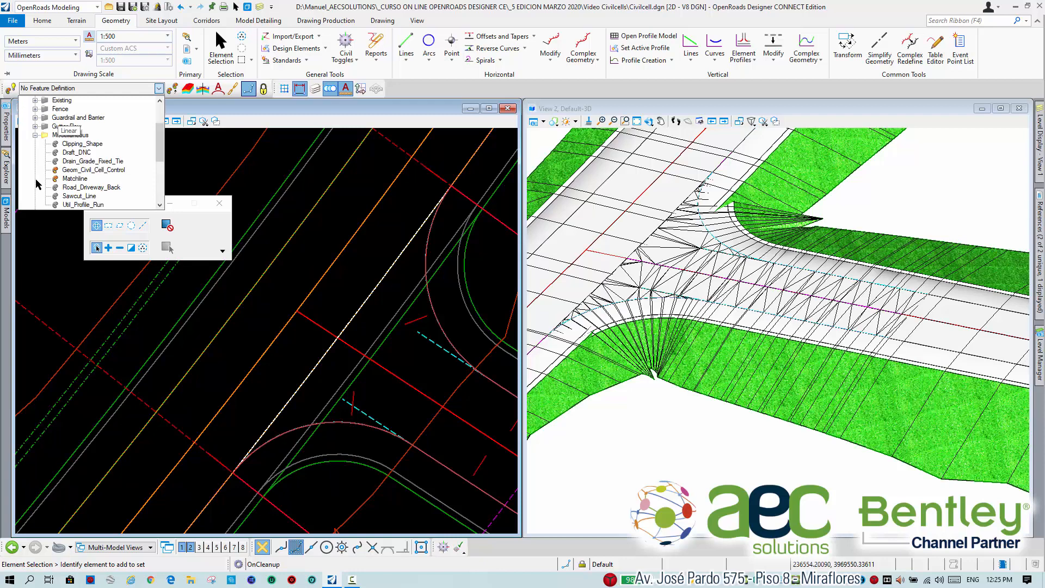
left_click(75, 178)
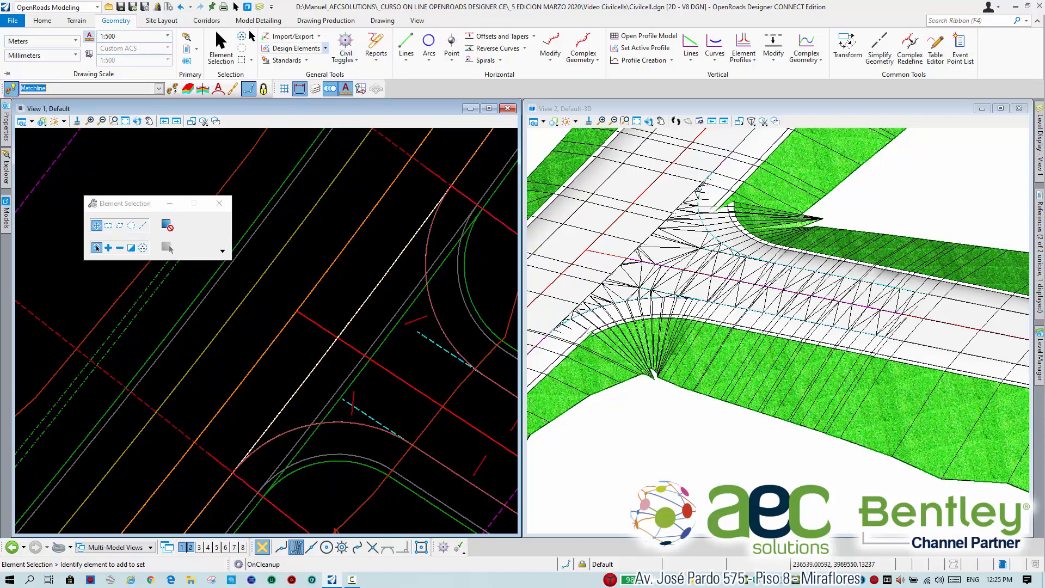
Offset the entire matchline by about 2.05 m toward the main road's centerline with the offset unlocked and no mirror.
left_click(532, 36)
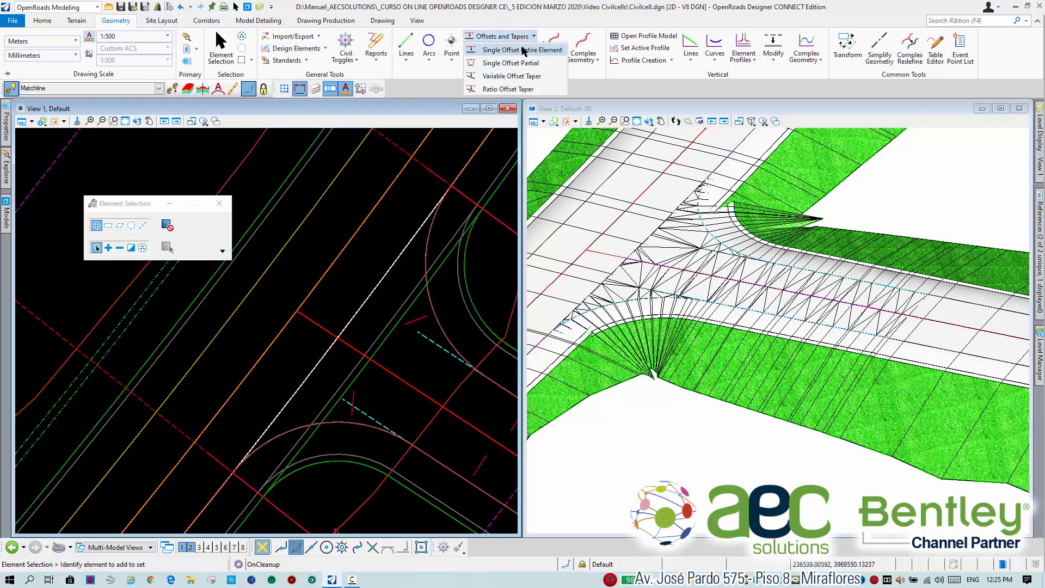
left_click(524, 51)
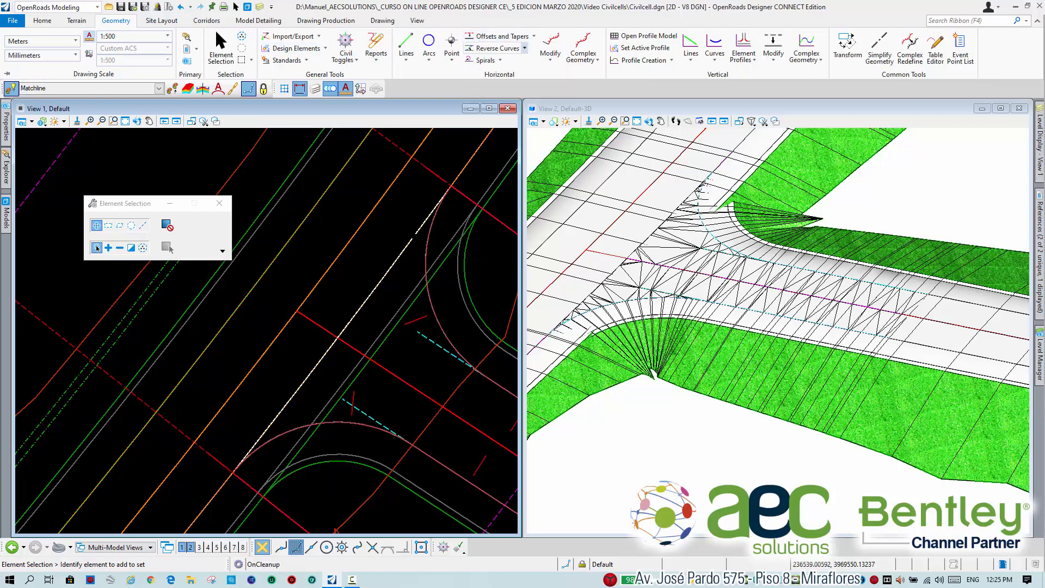
left_click(386, 270)
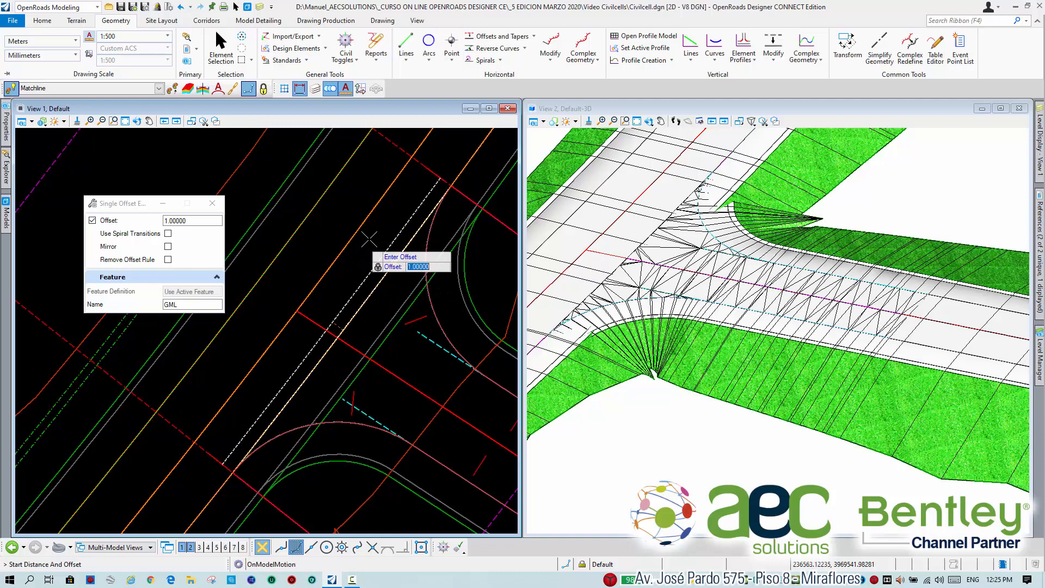
left_click(92, 220)
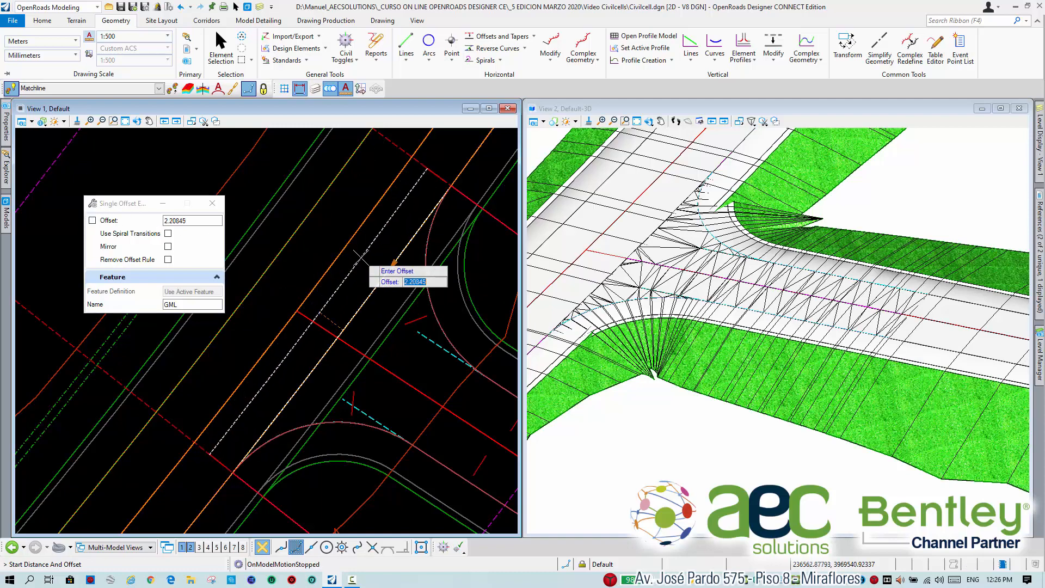
left_click(431, 248)
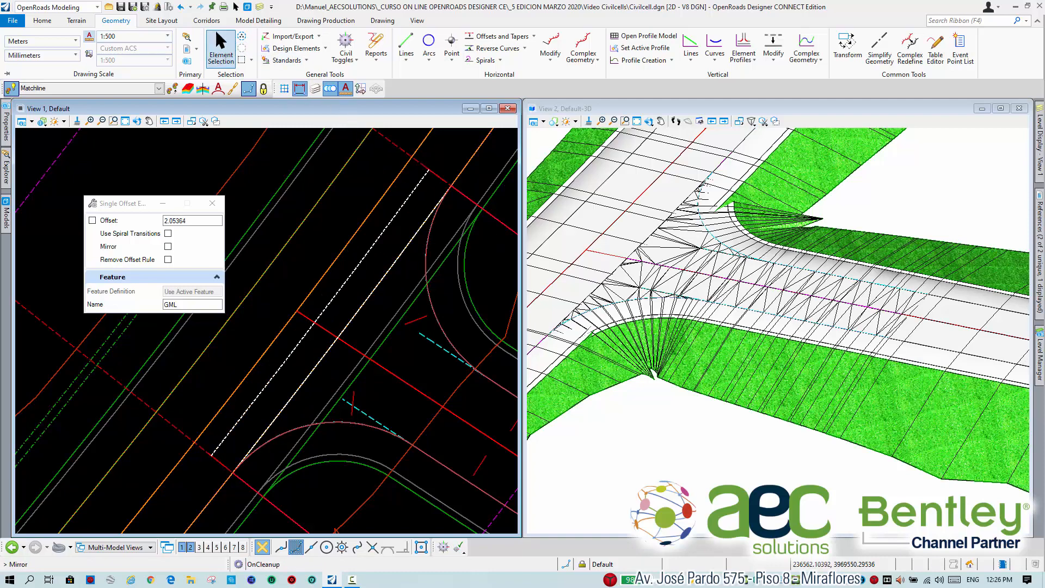
left_click(220, 48)
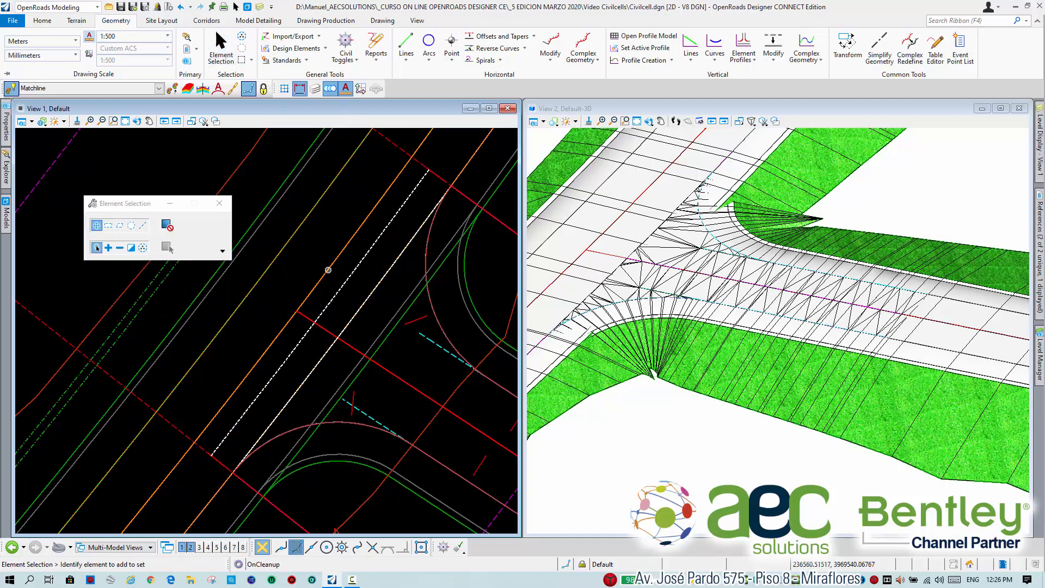
Hide the construction elements in the plan view and show them again.
left_click(32, 123)
left_click(68, 272)
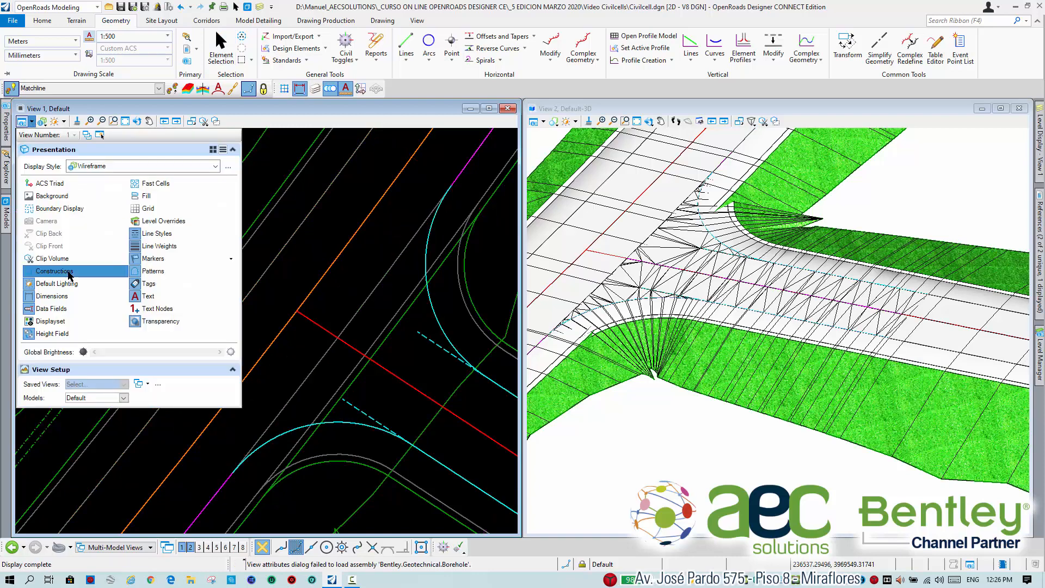
left_click(68, 272)
left_click(335, 199)
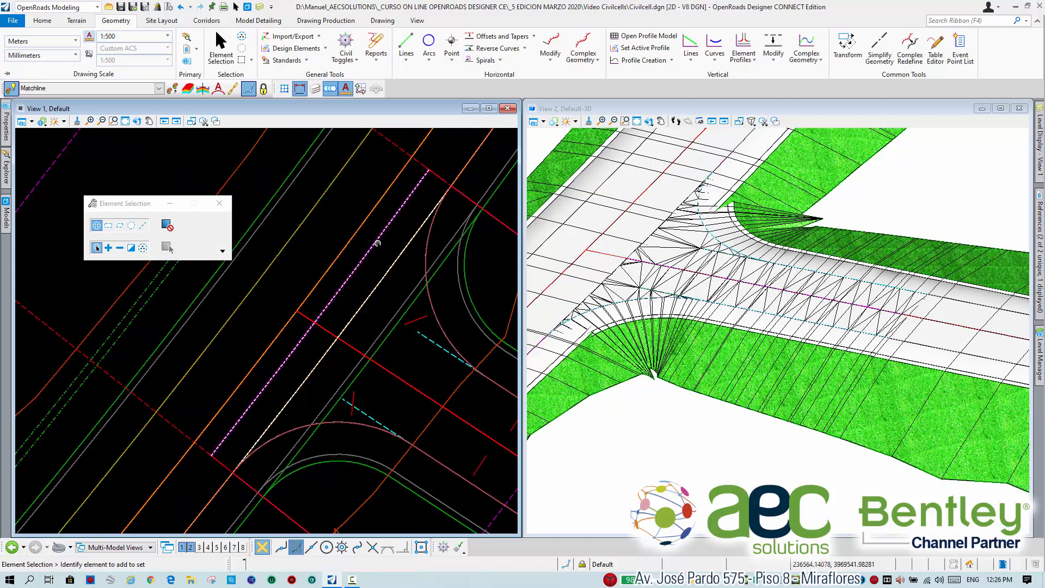
Remove the civil rules from the new offset line so that it is independent of the original matchline.
left_click(376, 242)
middle_click_drag(484, 176, 451, 189)
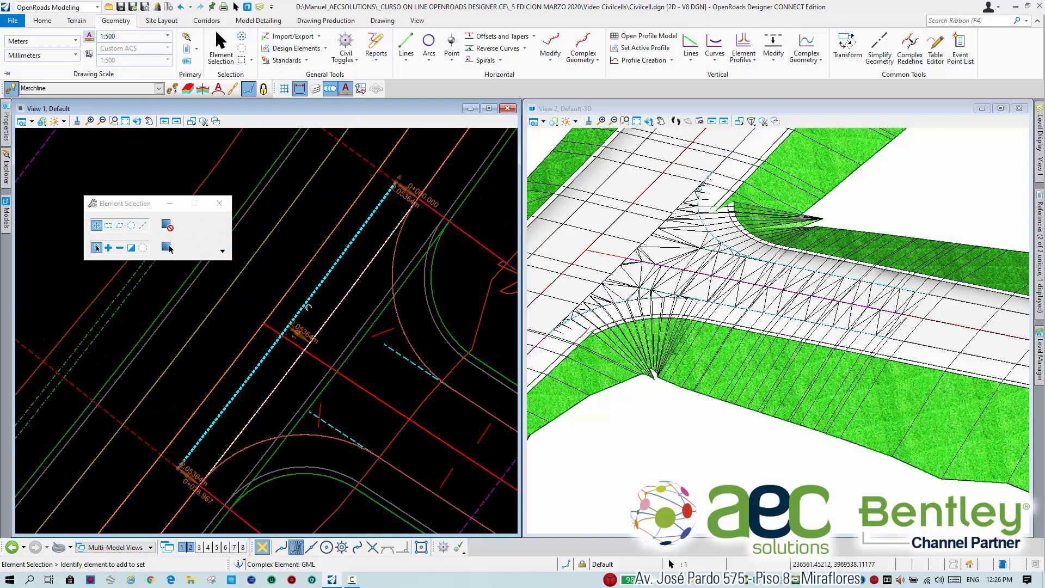
mouse_move(308, 305)
left_click(389, 299)
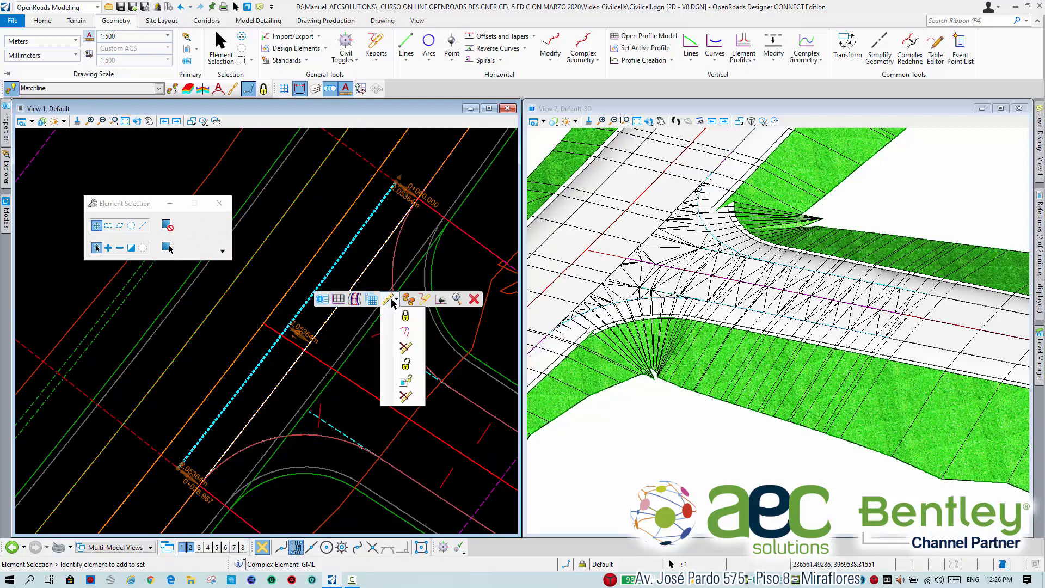
left_click(407, 380)
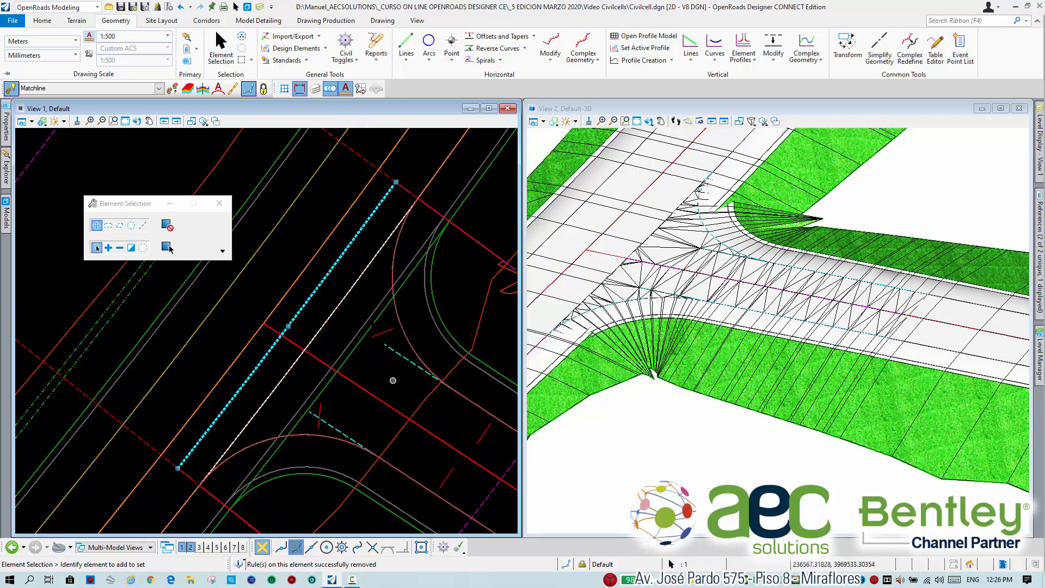
left_click(337, 289)
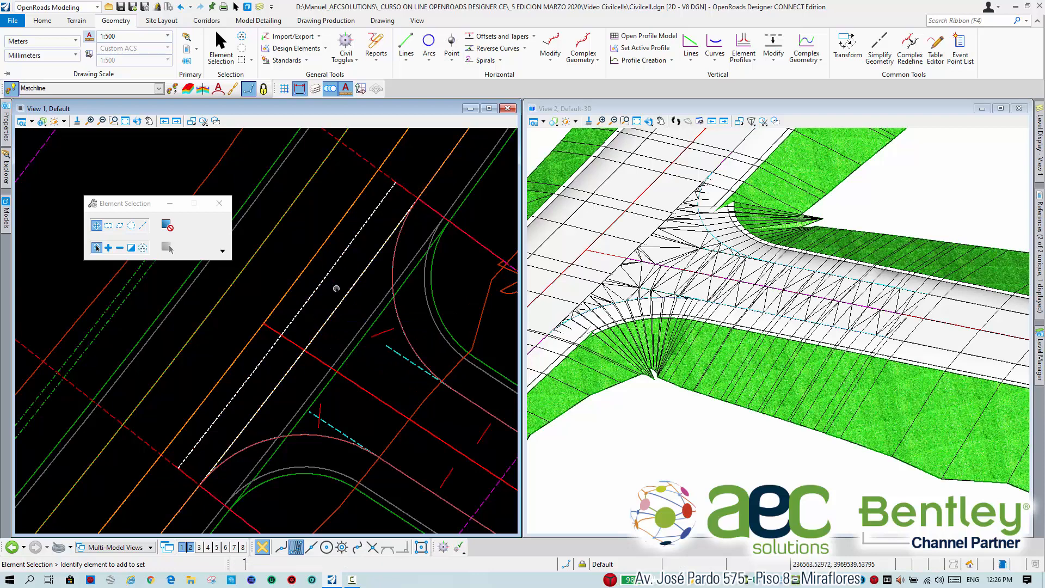
Bring up the corridor tools and identify the elements along the original matchline and the main road's pavement edge.
left_click(205, 23)
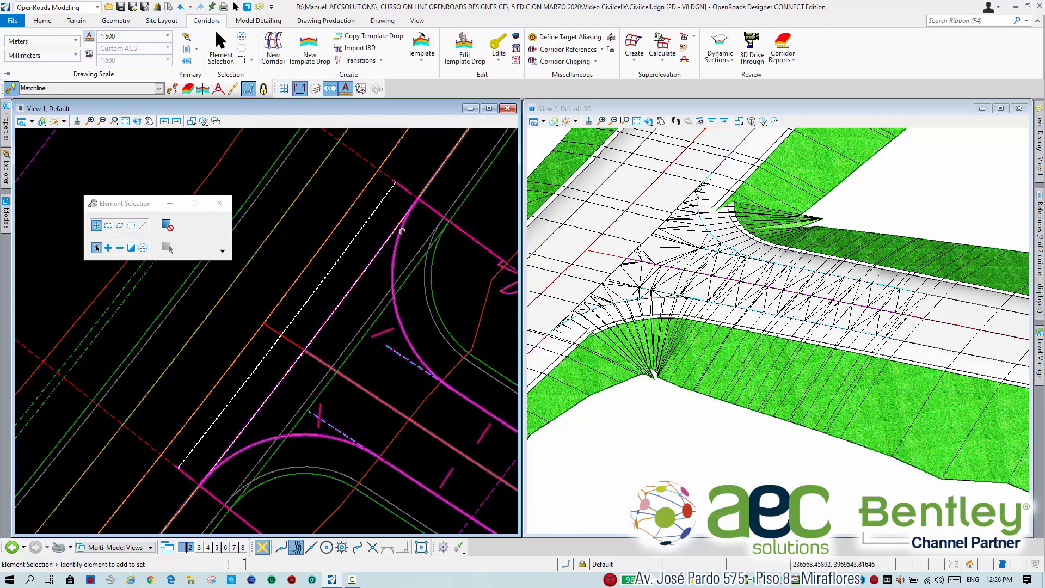
mouse_move(374, 251)
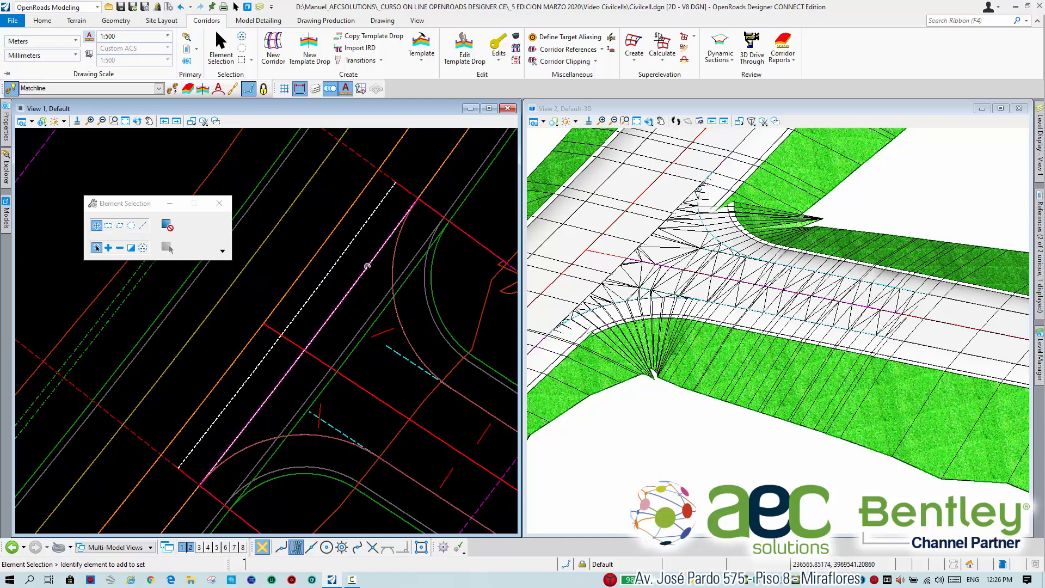
mouse_move(433, 177)
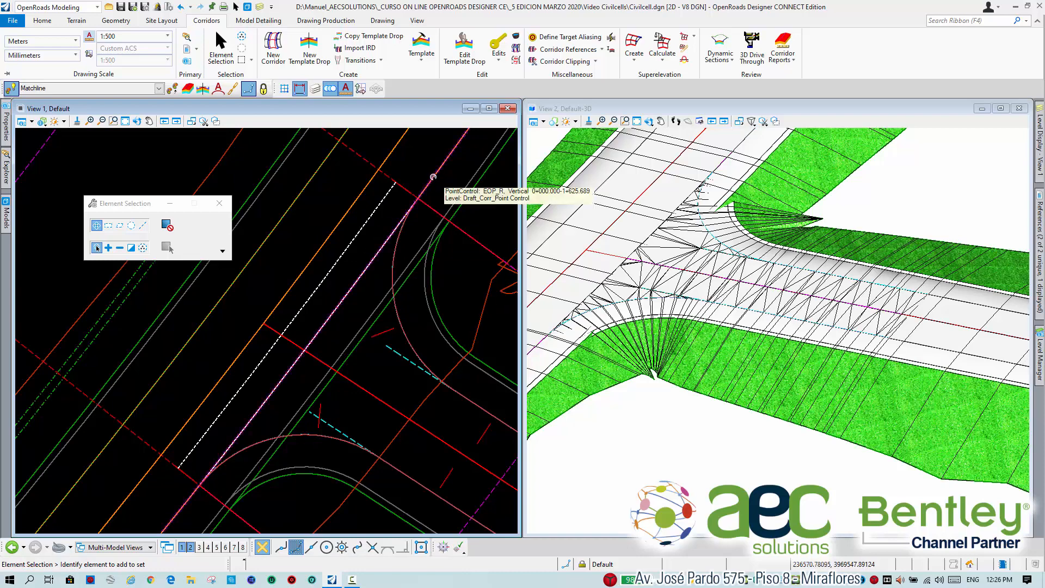
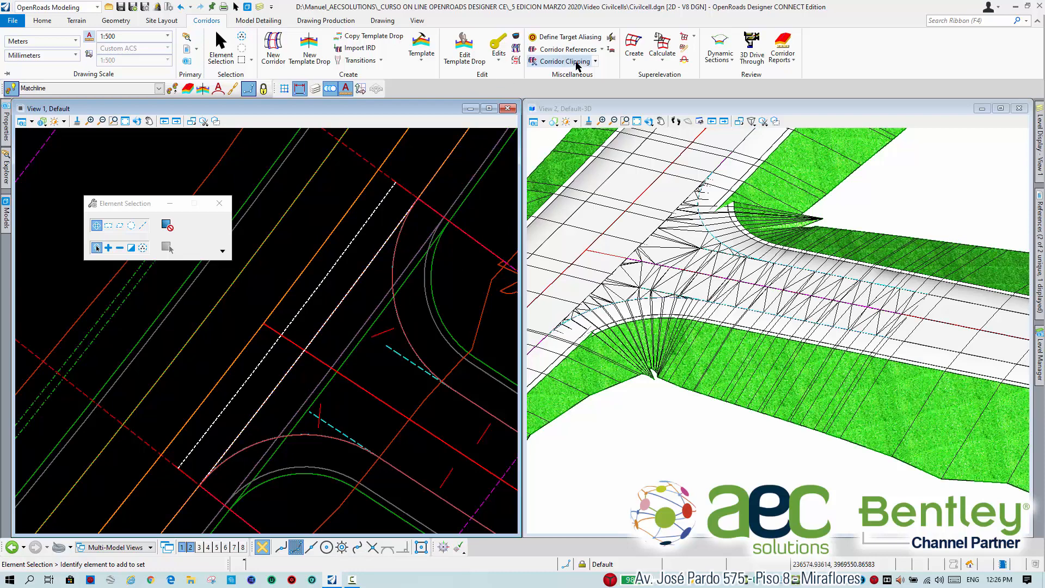
Add the offset matchline as a corridor reference to the main road's corridor.
left_click(602, 49)
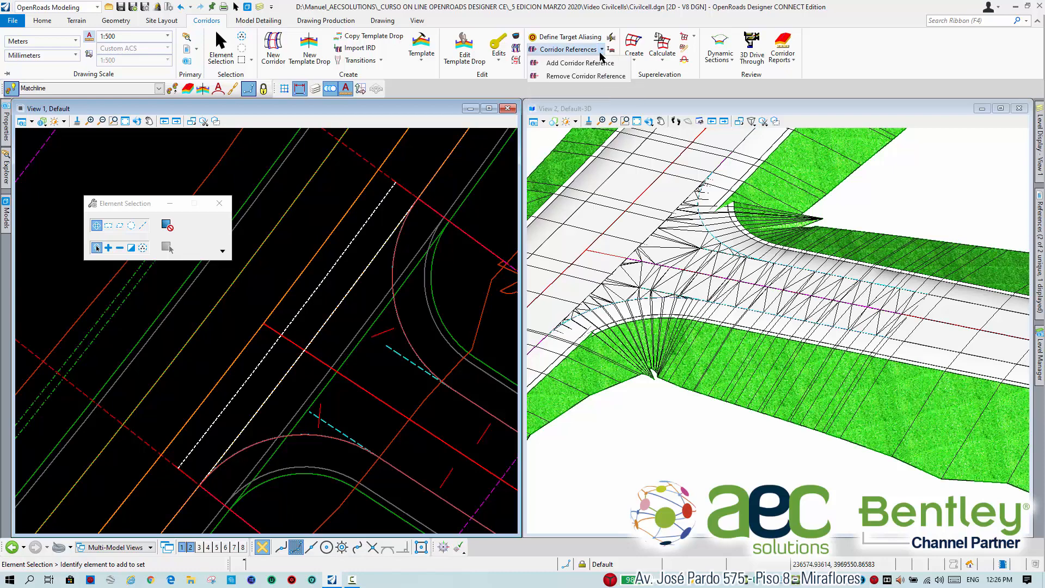
left_click(580, 64)
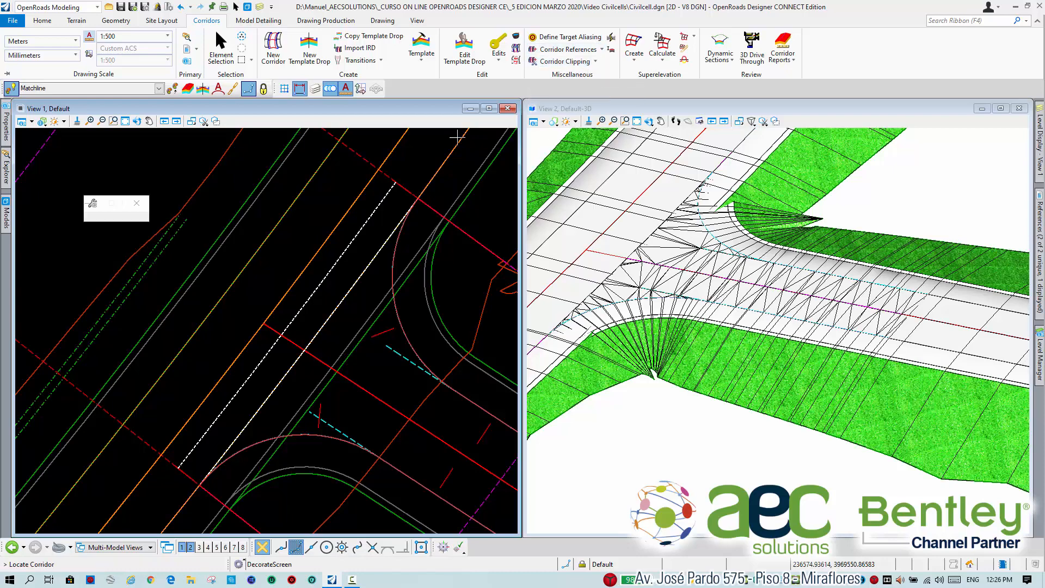
scroll(293, 206, "down", 2)
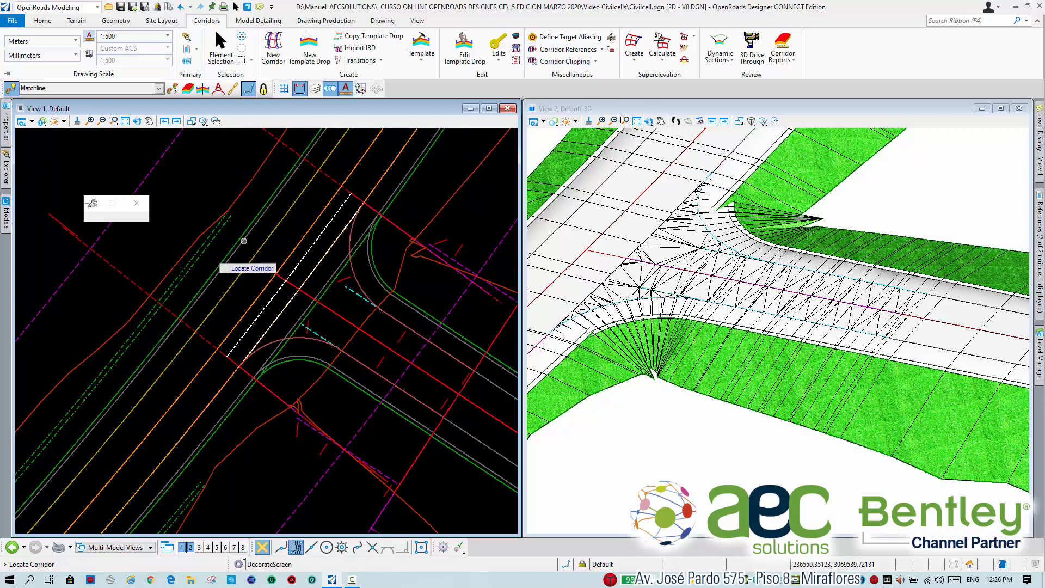
left_click(127, 315)
scroll(250, 293, "up", 2)
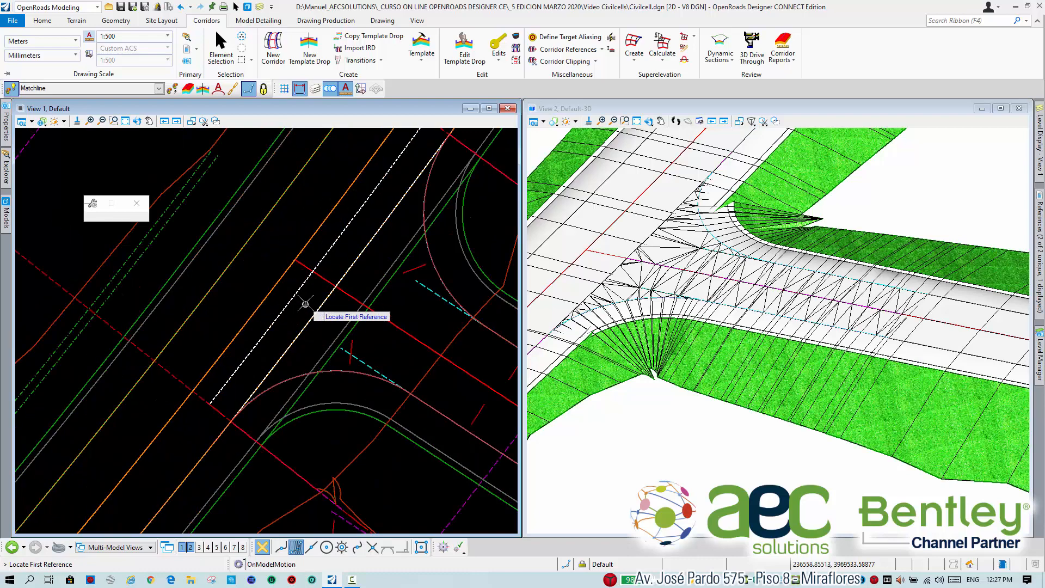
left_click(294, 298)
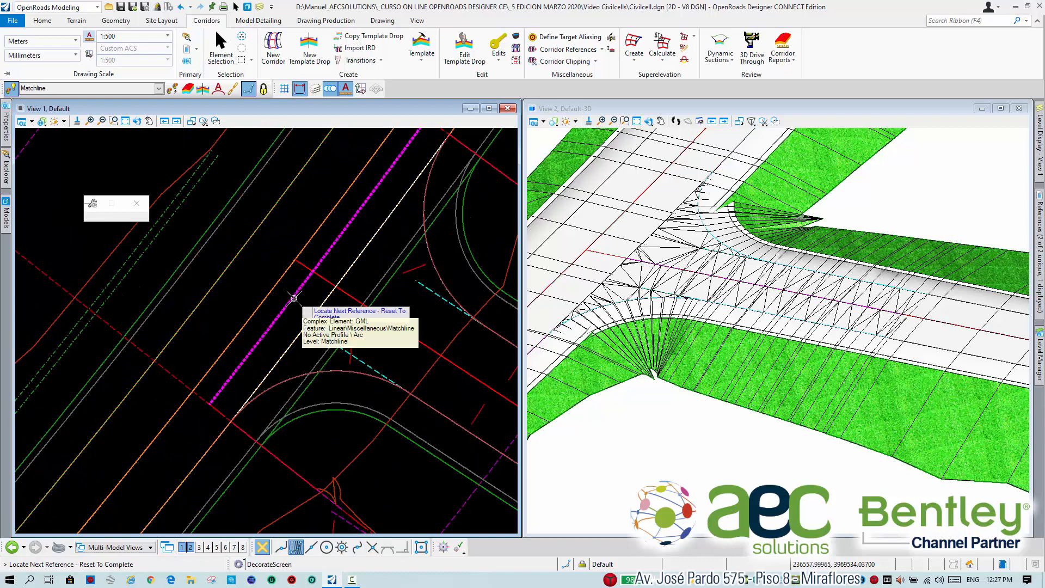
right_click(261, 267)
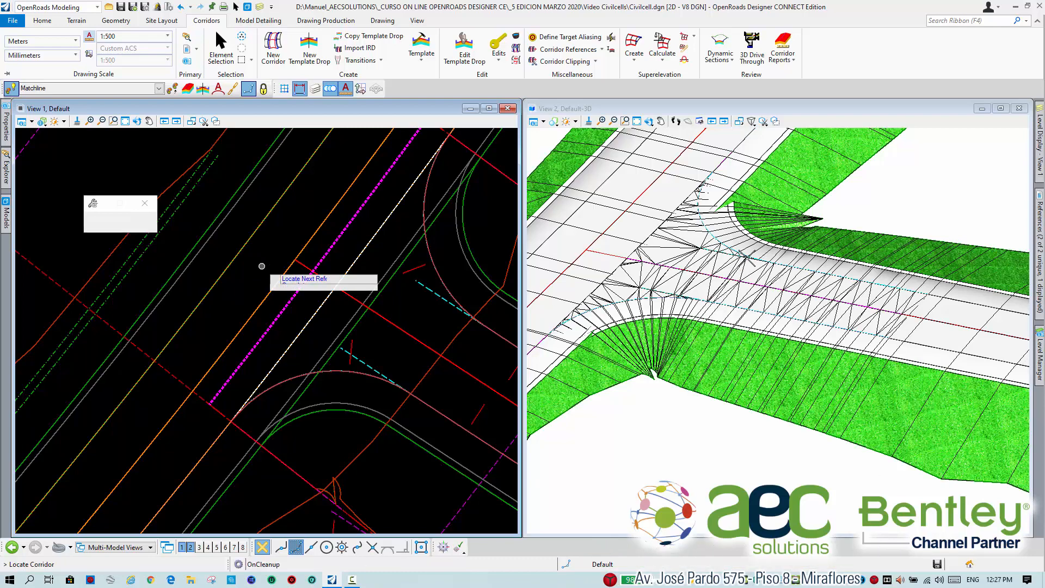
right_click(262, 267)
scroll(474, 254, "down", 3)
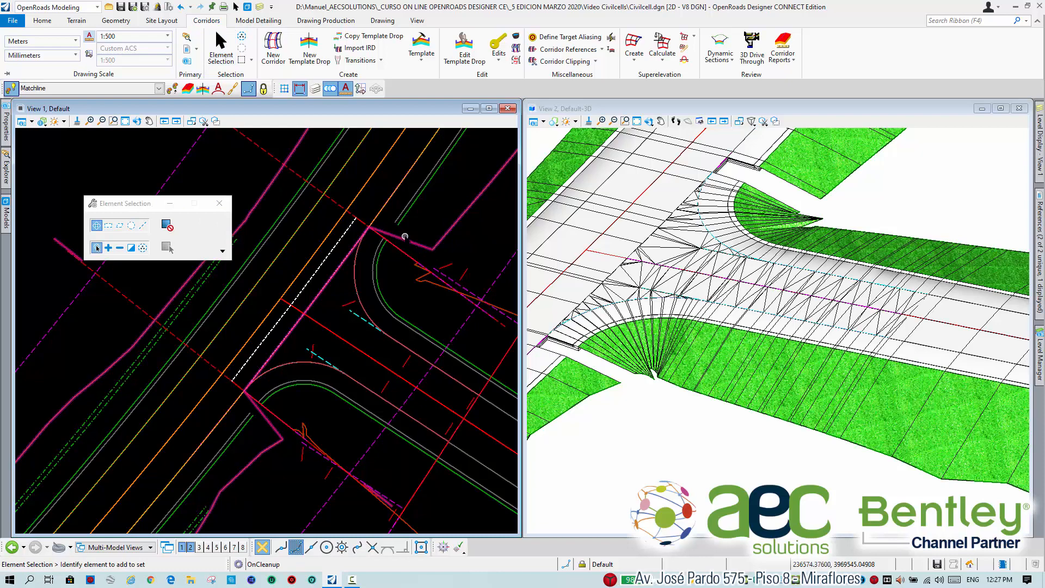
scroll(404, 237, "up", 2)
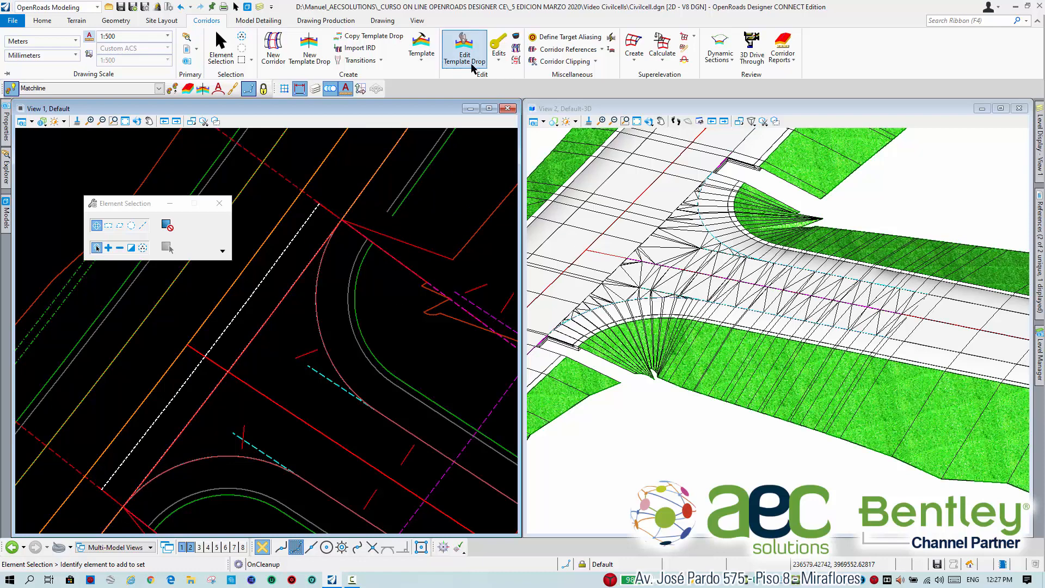
left_click(498, 55)
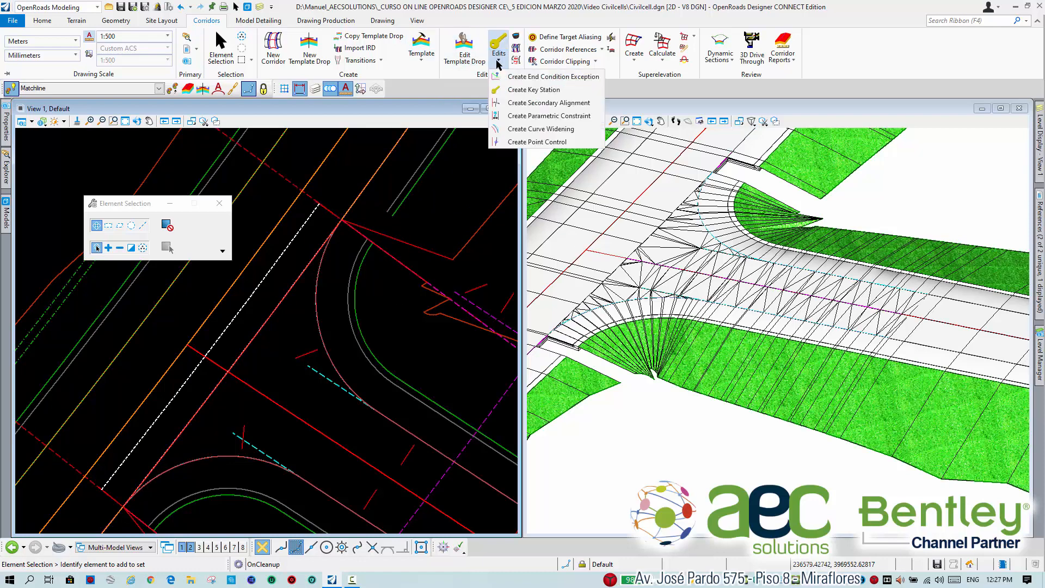
left_click(525, 90)
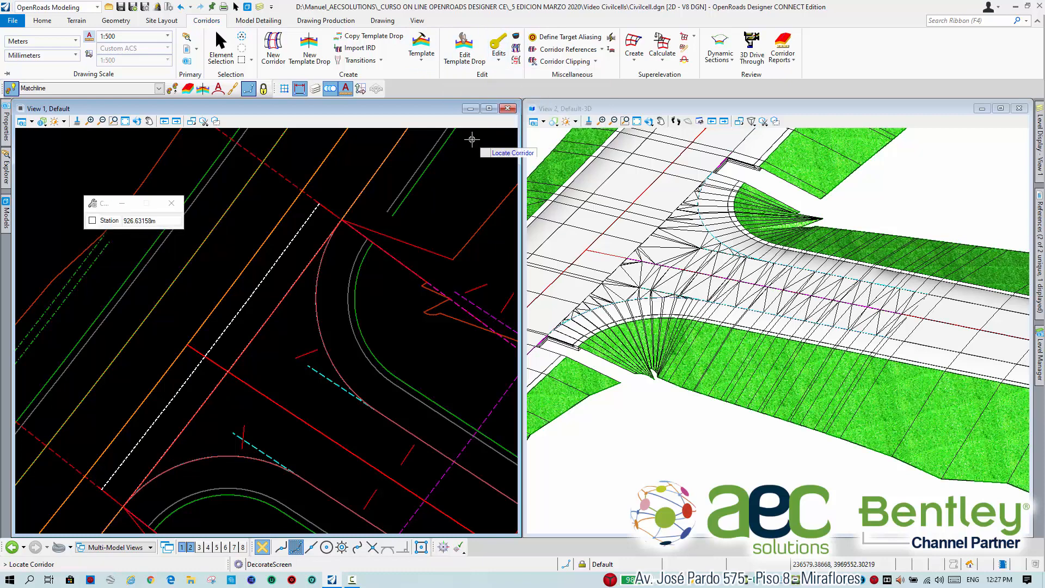
left_click(221, 49)
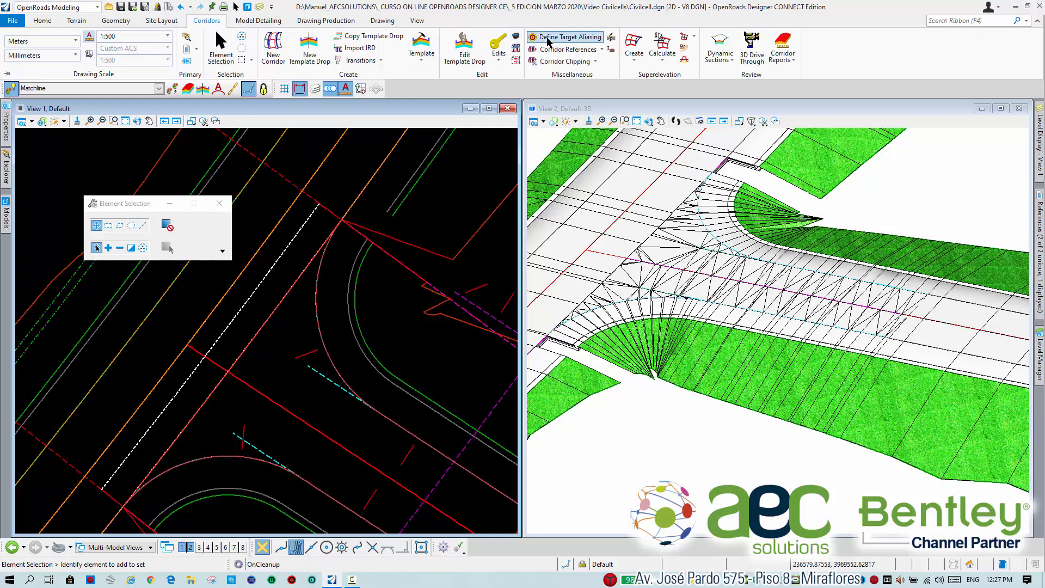
Open the main corridor's objects and add a key station at about 0+898.969, just before the matchline's lower end.
left_click(517, 40)
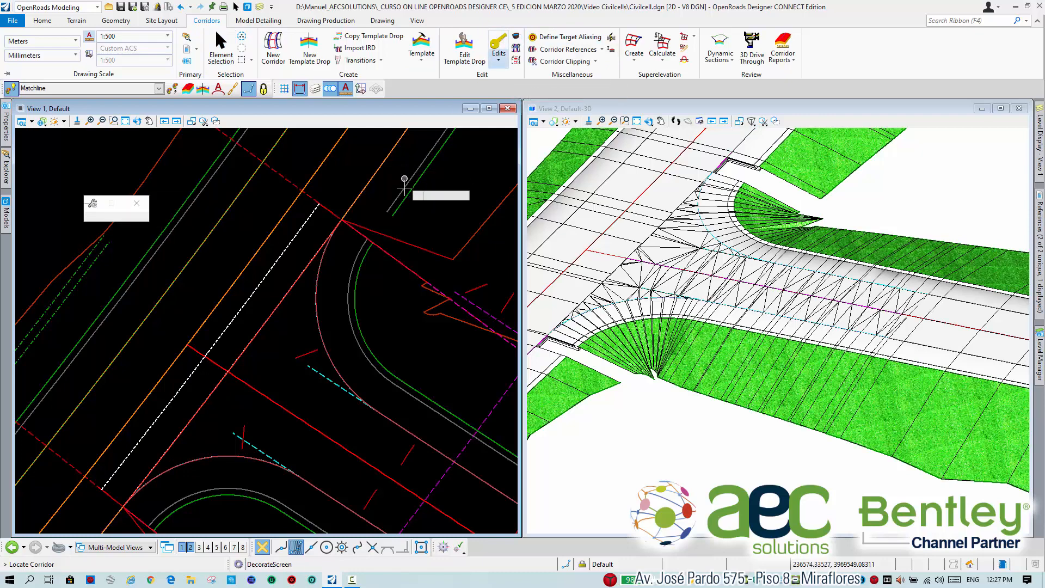
left_click(432, 250)
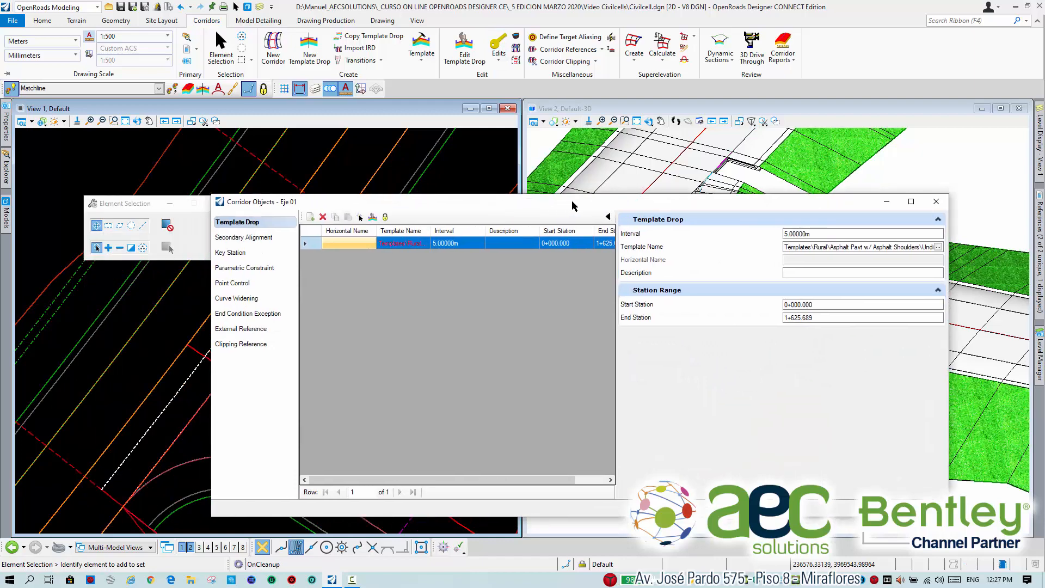
left_click_drag(572, 206, 657, 209)
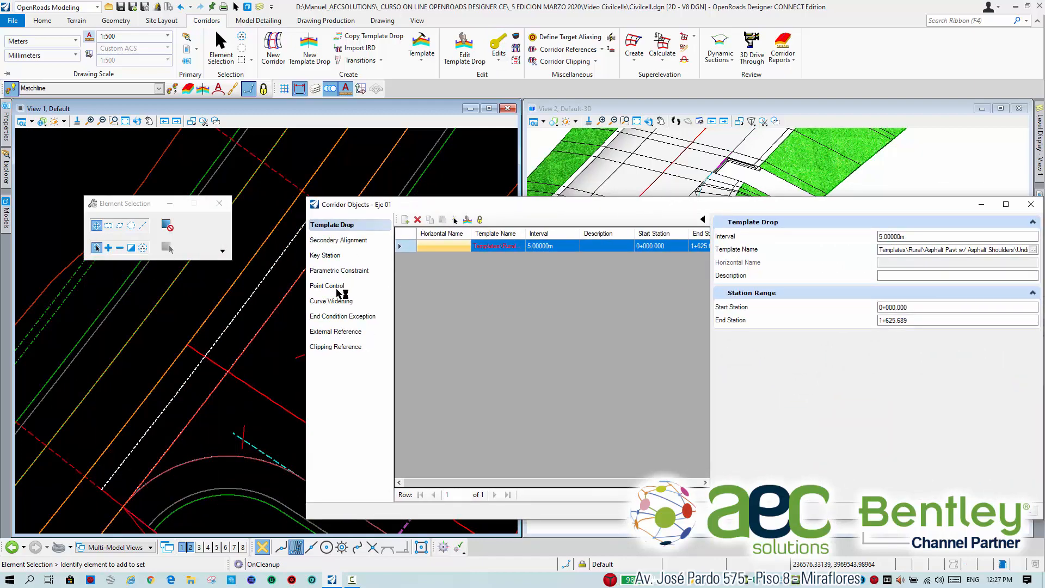
left_click(333, 256)
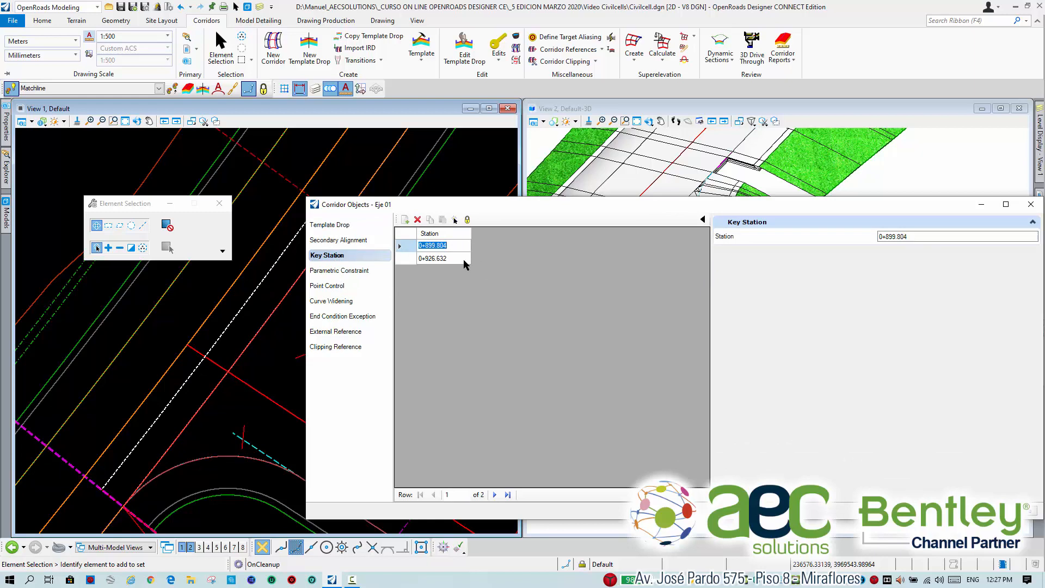
left_click(405, 220)
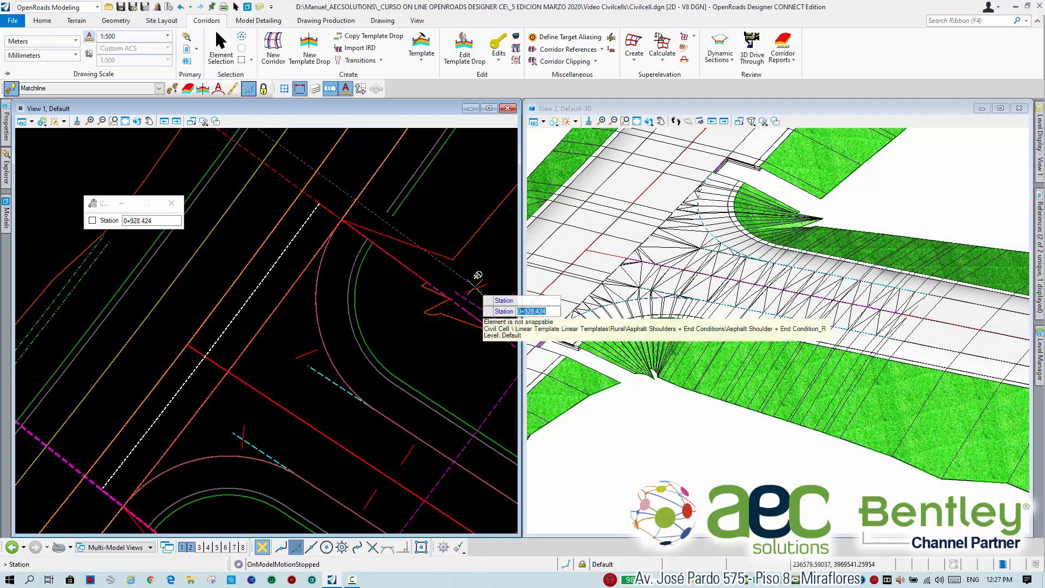
middle_click_drag(203, 429, 272, 331)
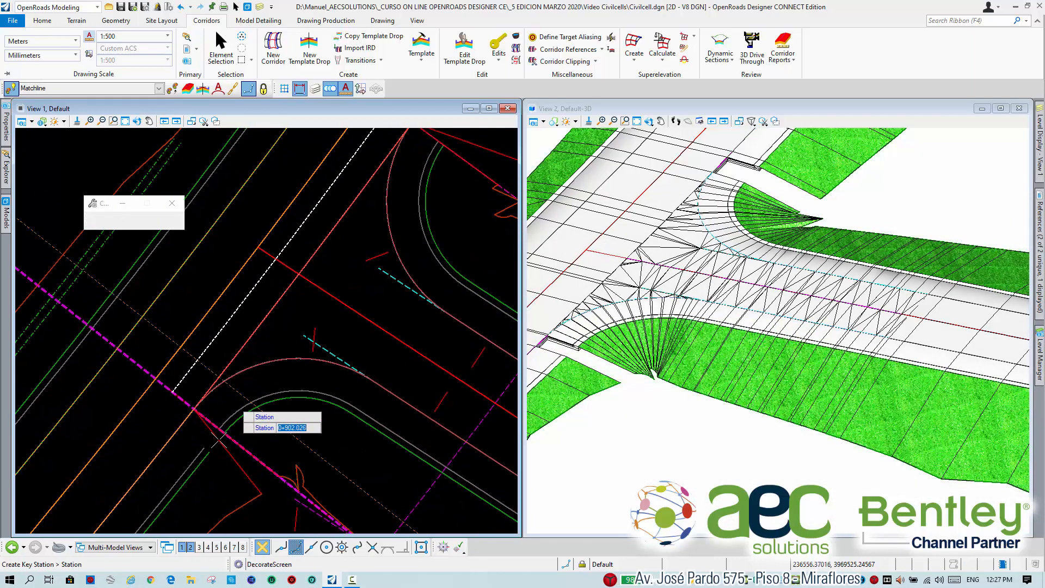
scroll(214, 452, "up", 2)
left_click(197, 414)
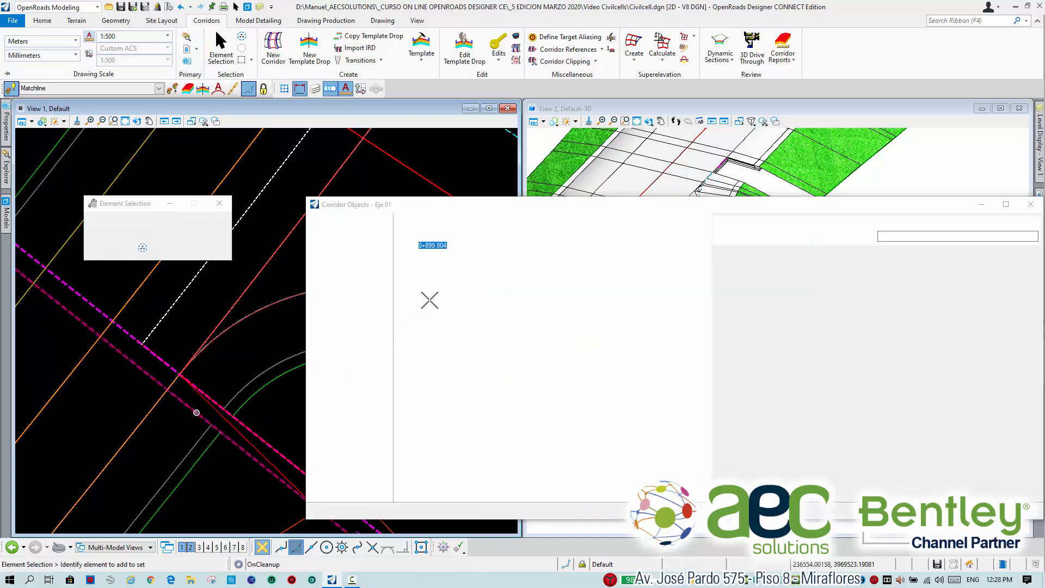
Deactivate the corridor's rule and add a key station at about 0+927.272, just past the matchline's upper end.
left_click(467, 220)
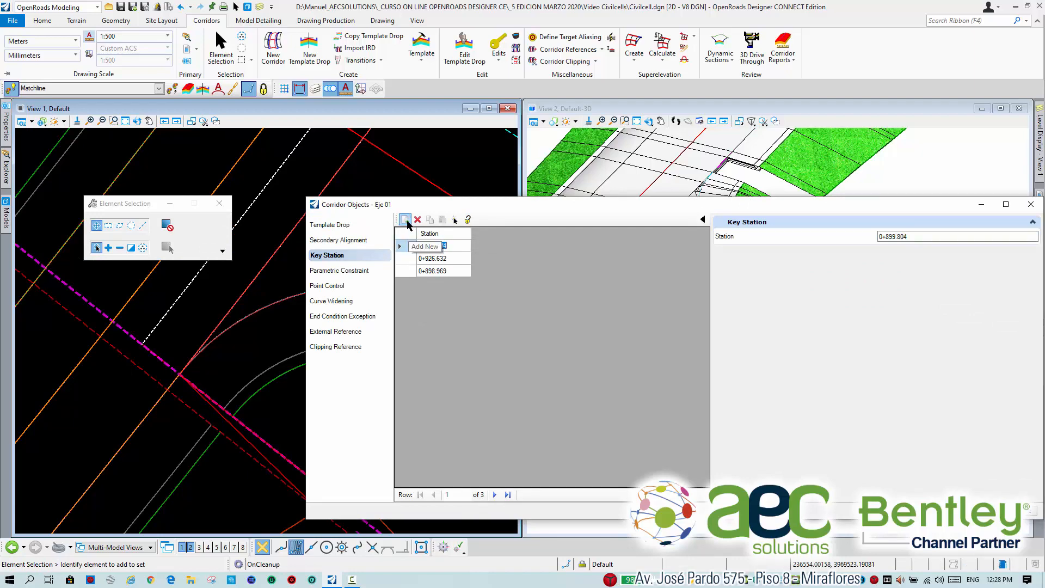
left_click(406, 220)
scroll(439, 212, "up", 3)
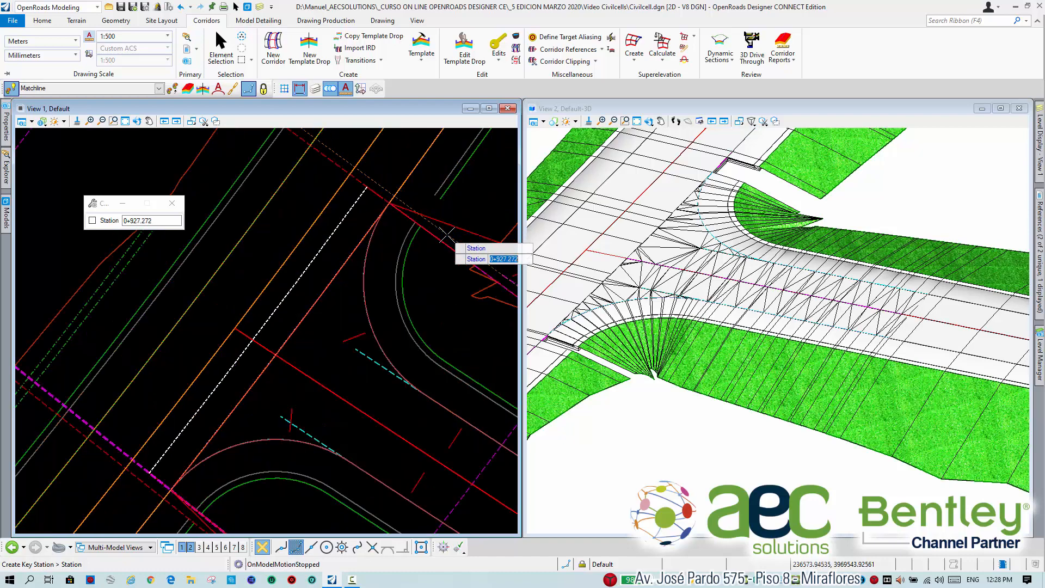
left_click(447, 236)
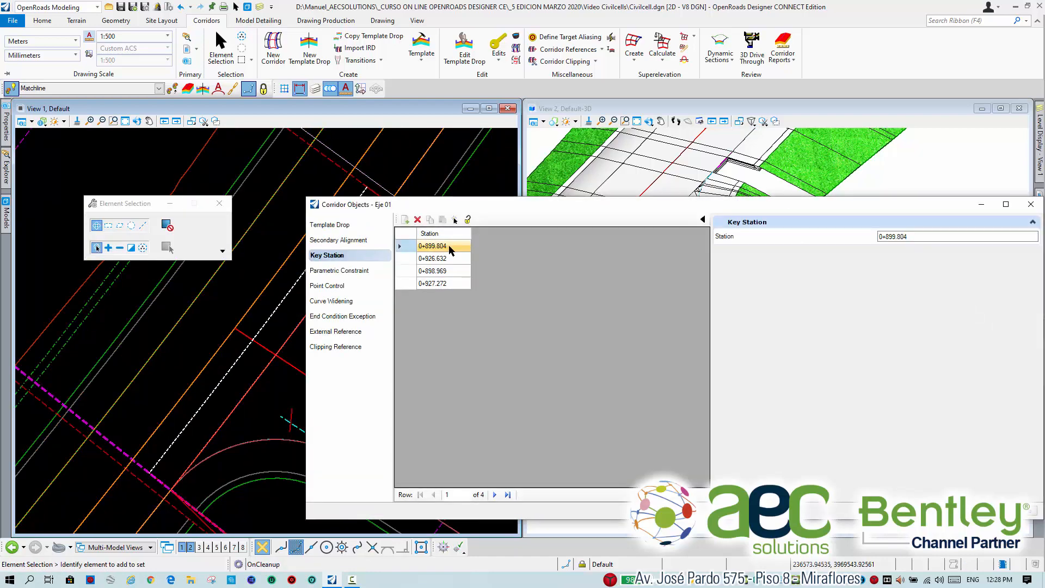
Set the third key station to 0+898.803 and the fourth to 0+926.633.
left_click(448, 271)
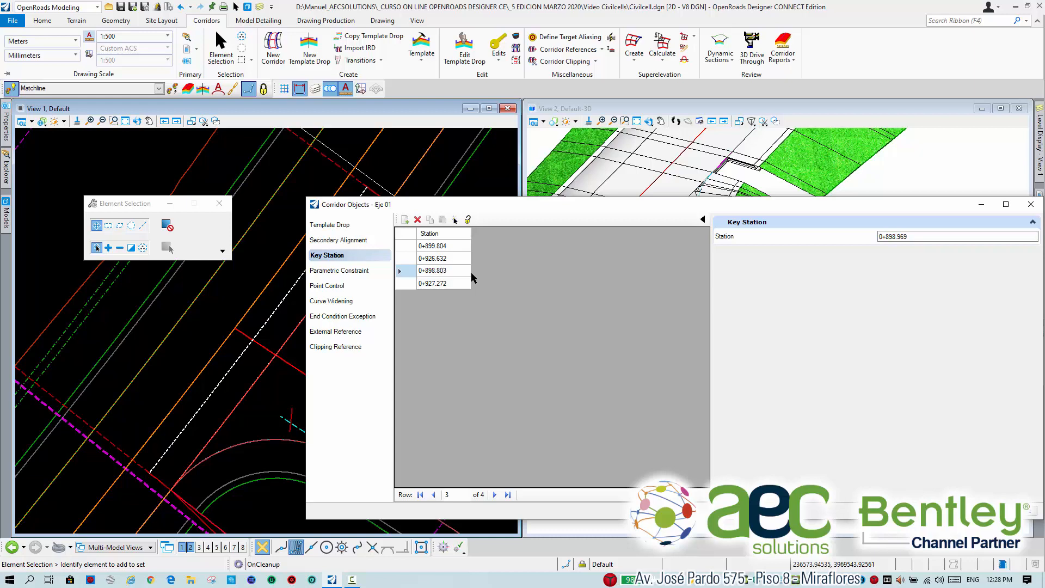
left_click(459, 283)
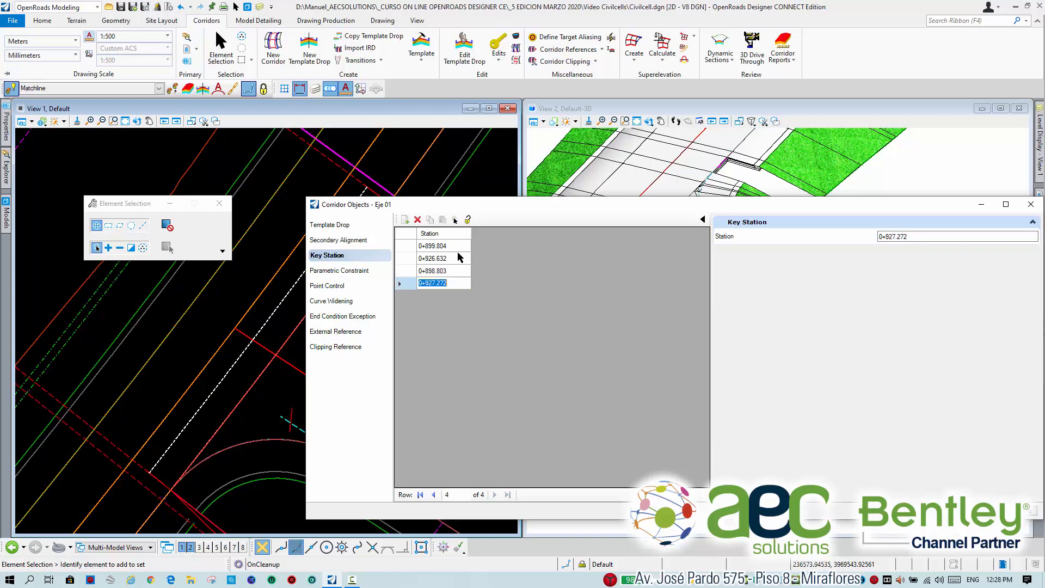
left_click(462, 283)
type("33")
key("Return")
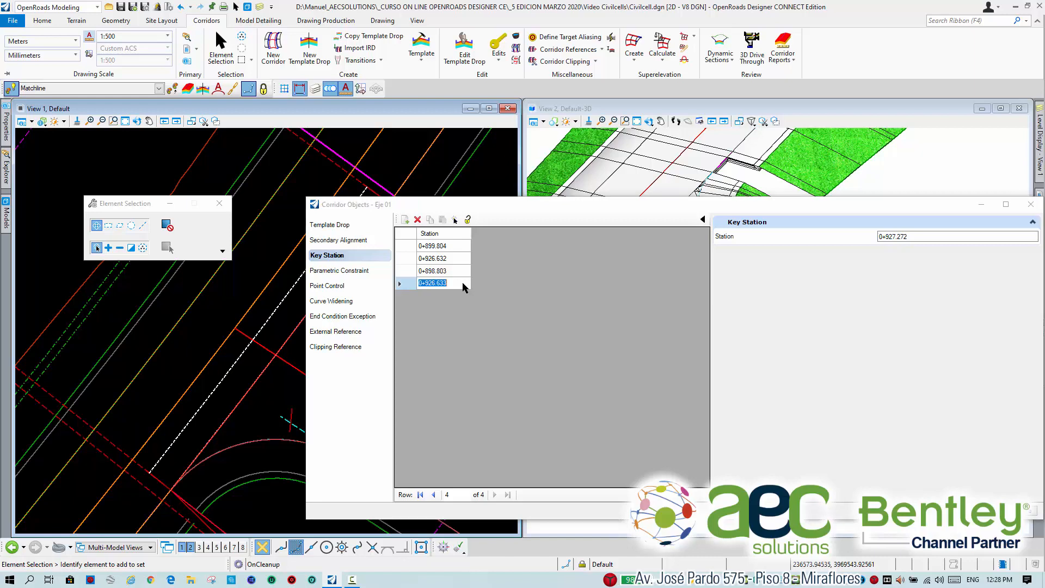
Correct the third key station to 0+899.803, reactivate the corridor's rule and close the corridor objects.
left_click(437, 270)
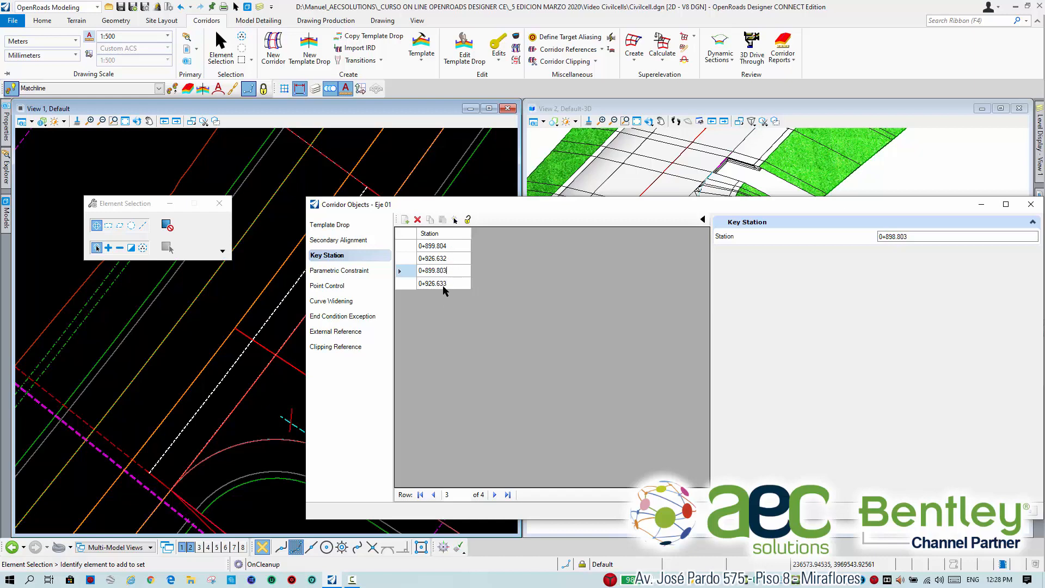
left_click(468, 220)
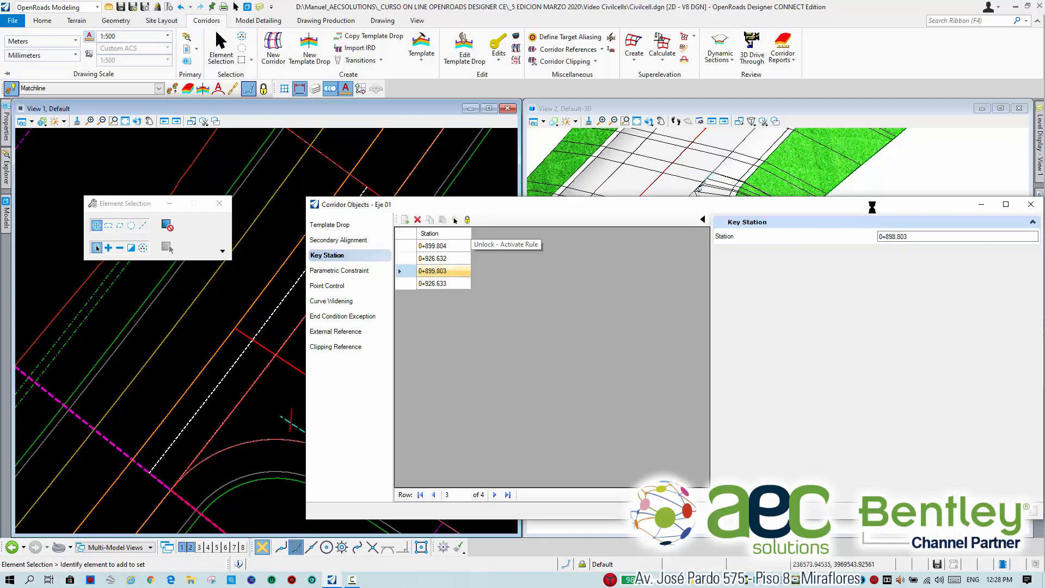
left_click(1030, 205)
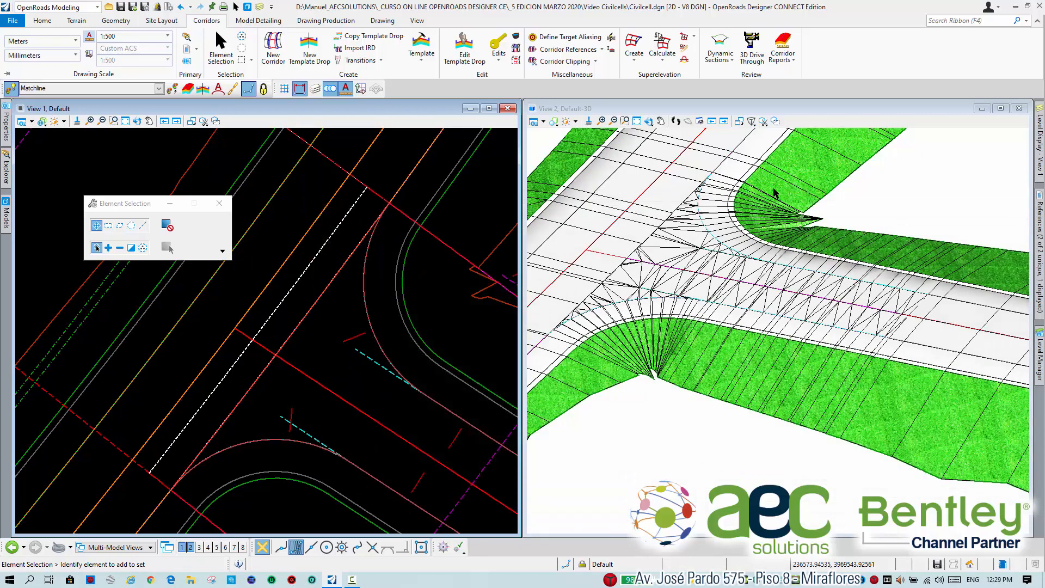
Examine the joint between the main corridor and the civil cell's lower curb return in the 3D view.
scroll(774, 189, "up", 3)
scroll(764, 206, "down", 3)
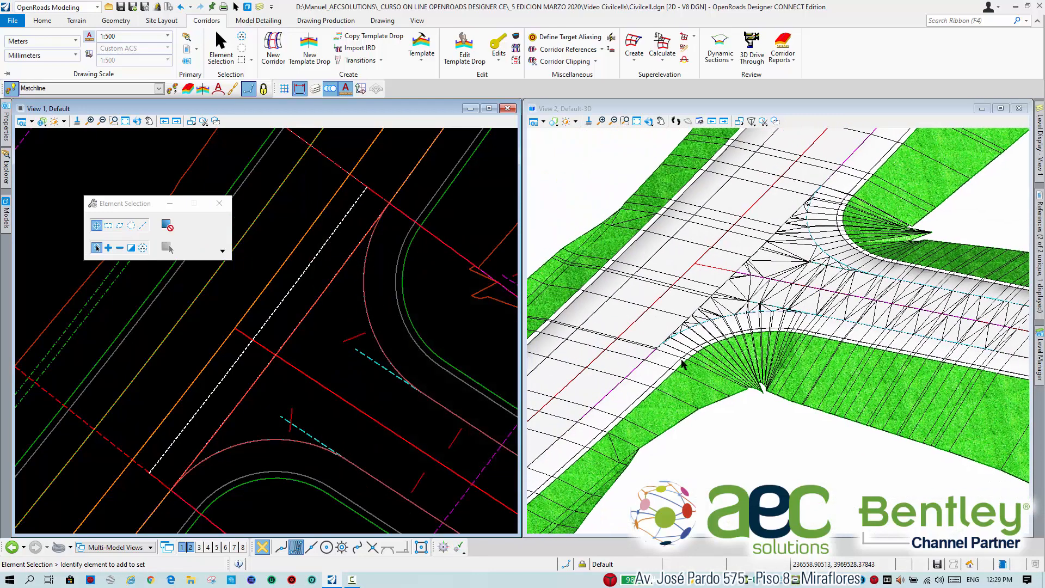
scroll(678, 360, "up", 4)
scroll(672, 354, "down", 4)
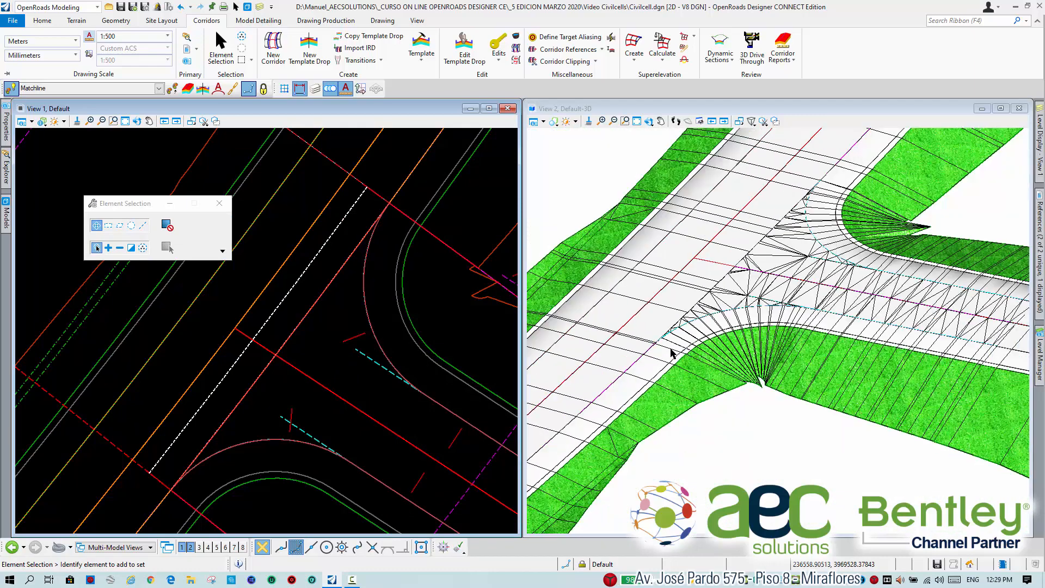
scroll(712, 340, "up", 2)
middle_click_drag(678, 346, 724, 322)
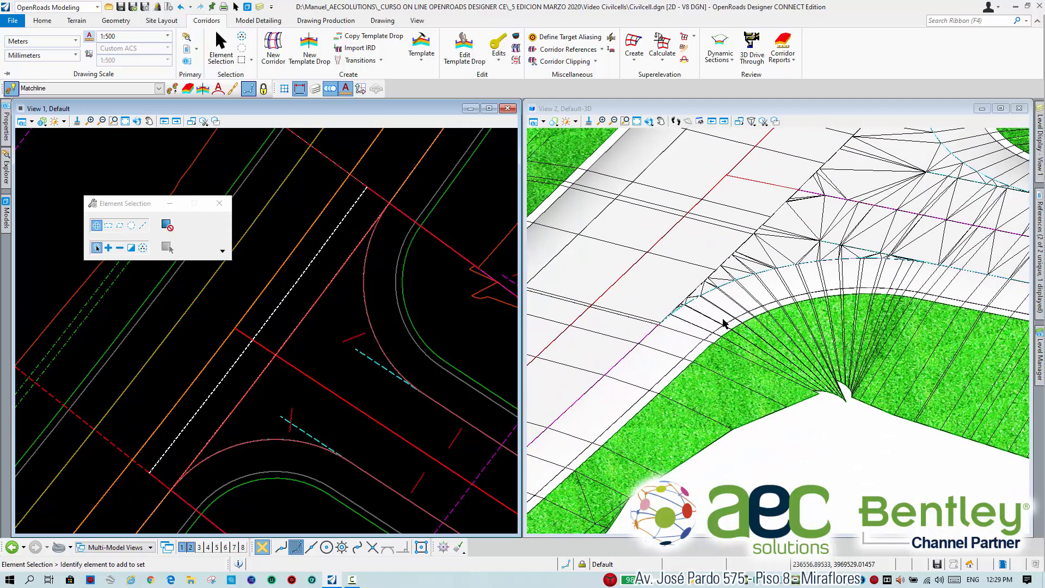
scroll(753, 311, "down", 3)
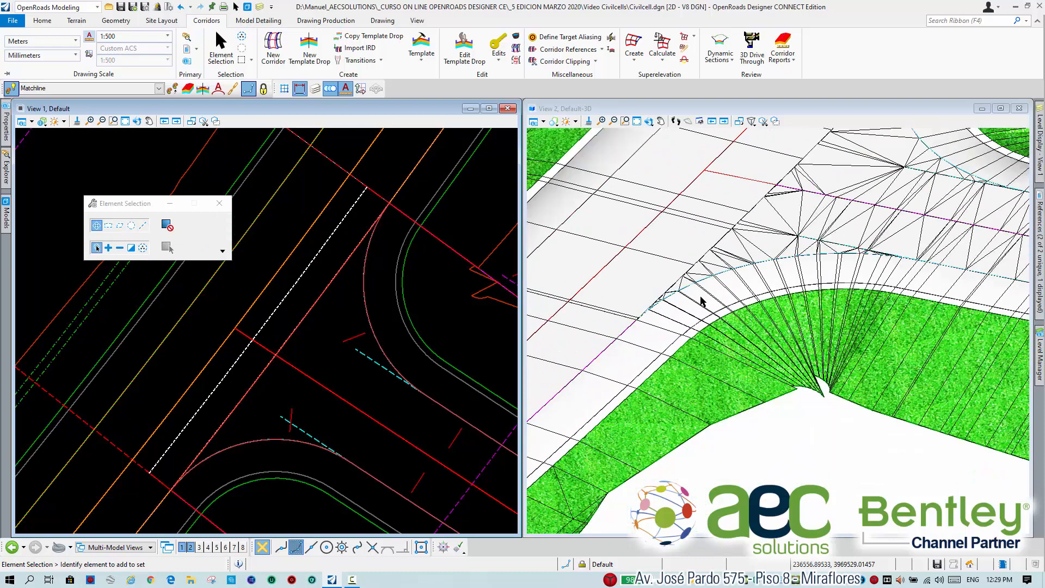
middle_click_drag(839, 234, 874, 206)
middle_click_drag(833, 258, 815, 279)
scroll(725, 353, "up", 2)
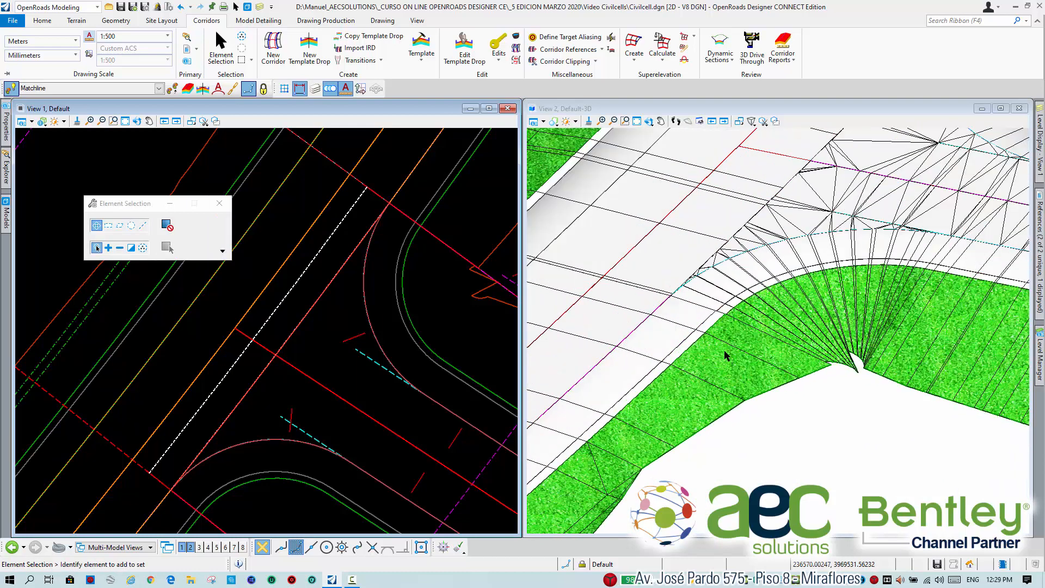
Rotate the 3D view dynamically about the start of the lower curb return to inspect the shoulder joint up close.
left_click(624, 103)
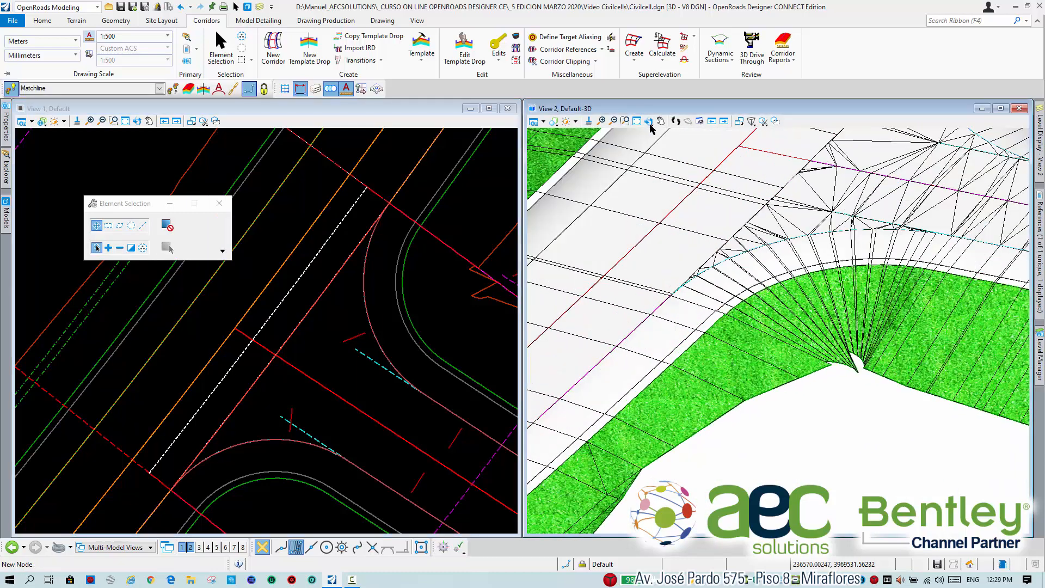
left_click(649, 123)
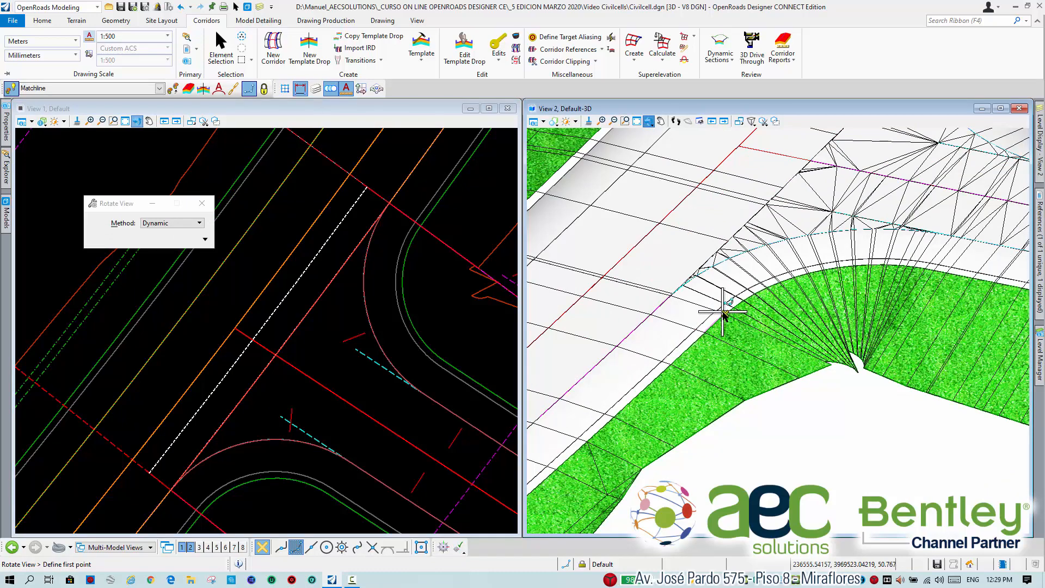
scroll(724, 313, "up", 5)
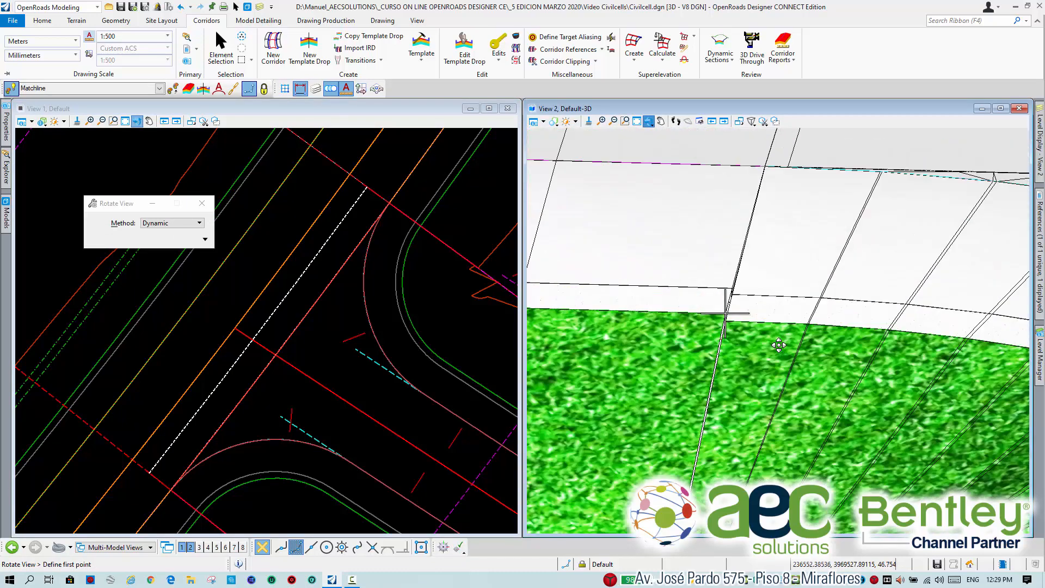
left_click(780, 345)
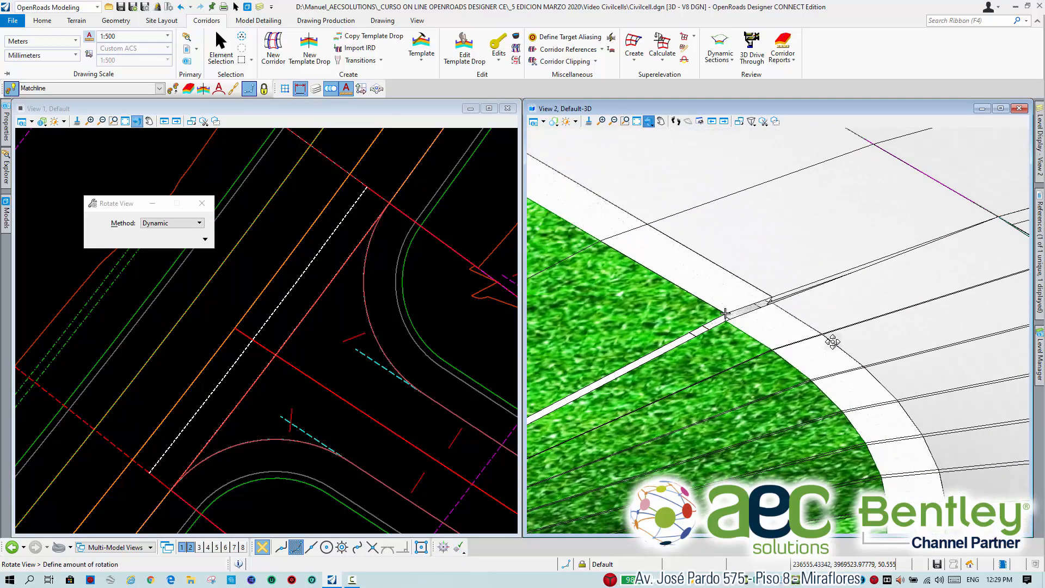
left_click(834, 324)
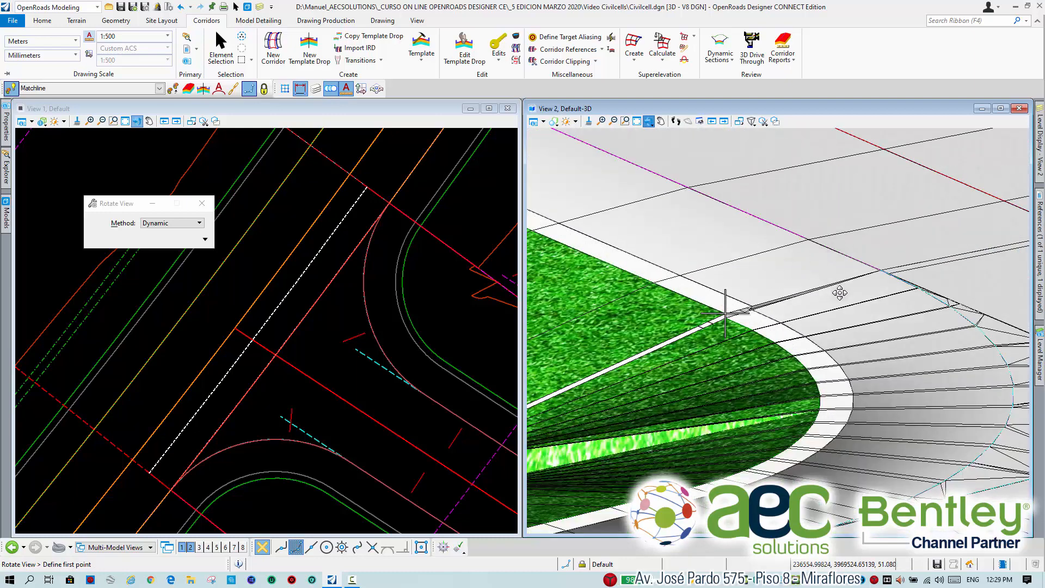
scroll(824, 306, "up", 3)
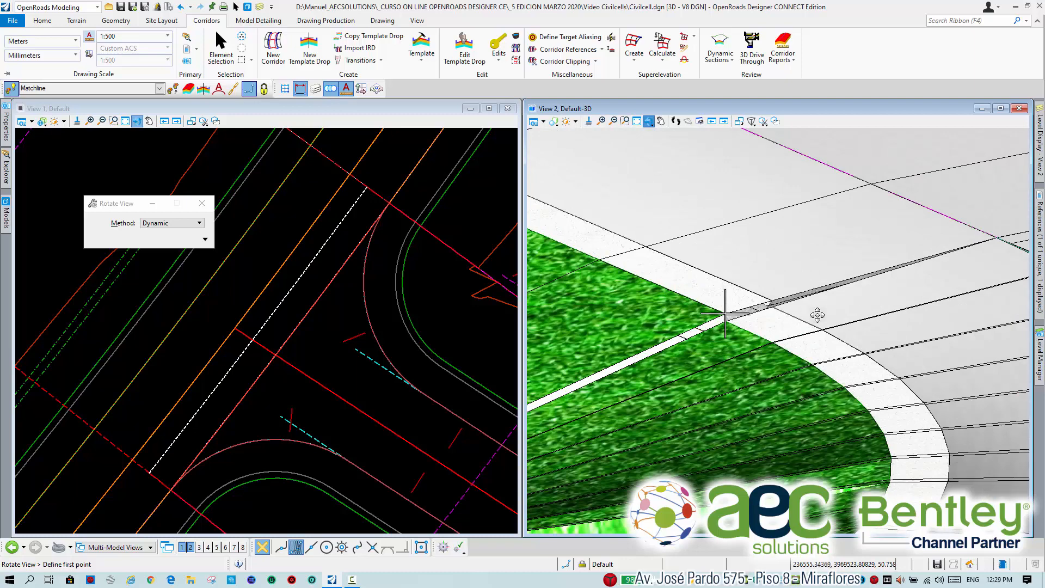
scroll(813, 330, "down", 2)
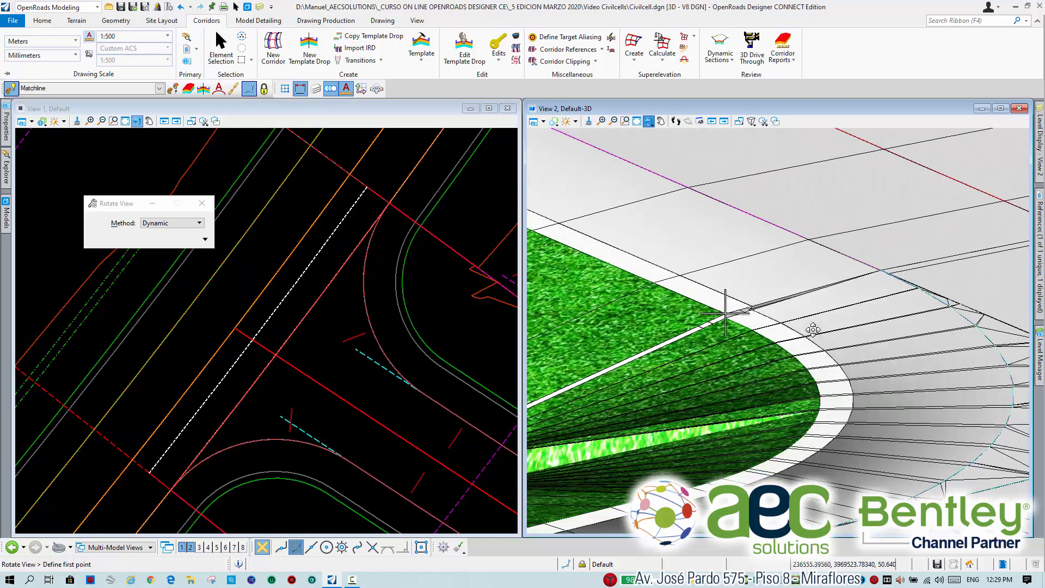
Open the main corridor's template drop for editing.
left_click(220, 54)
scroll(369, 280, "down", 7)
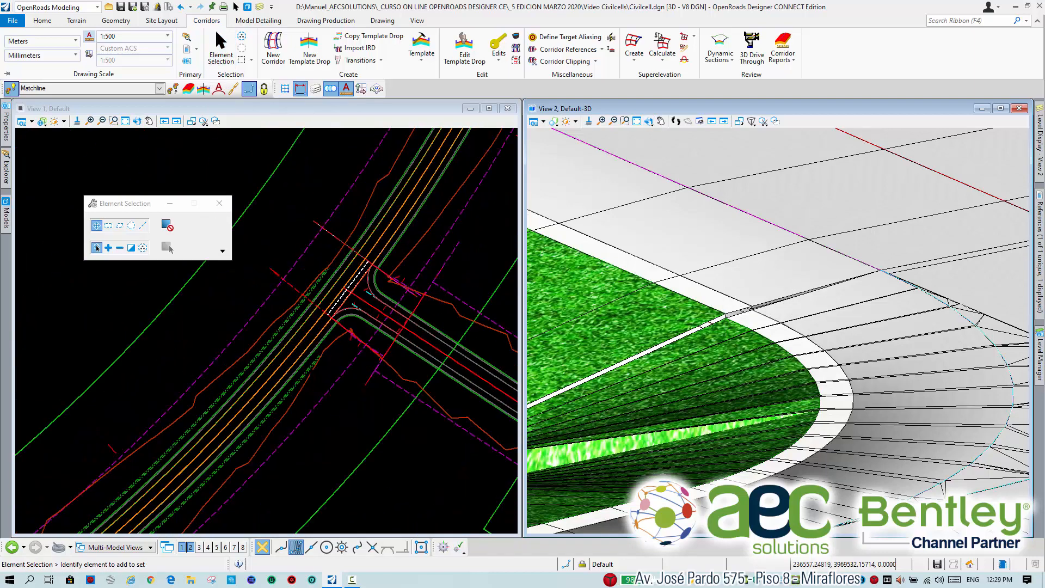
left_click(242, 326)
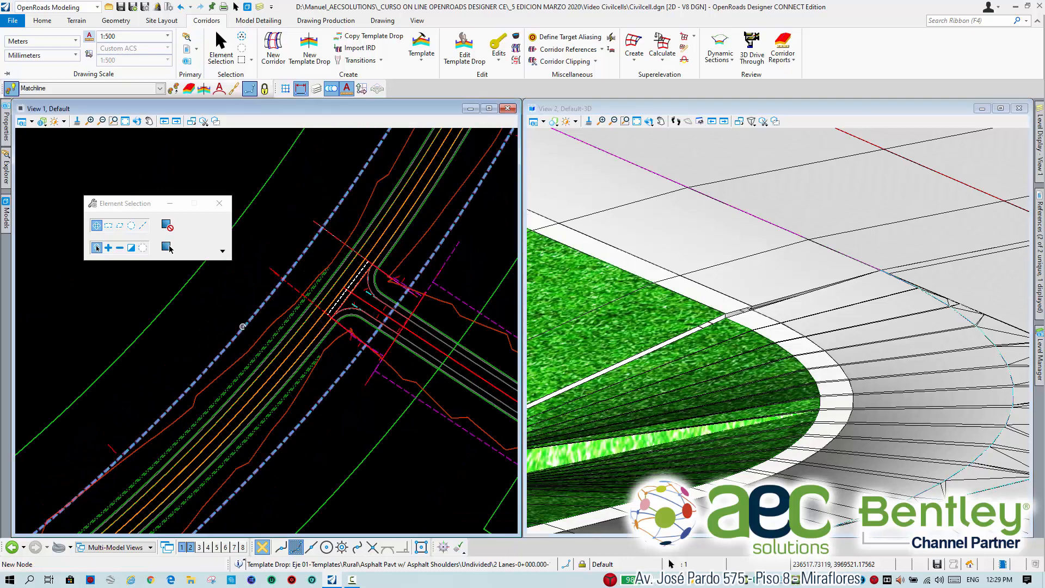
mouse_move(256, 321)
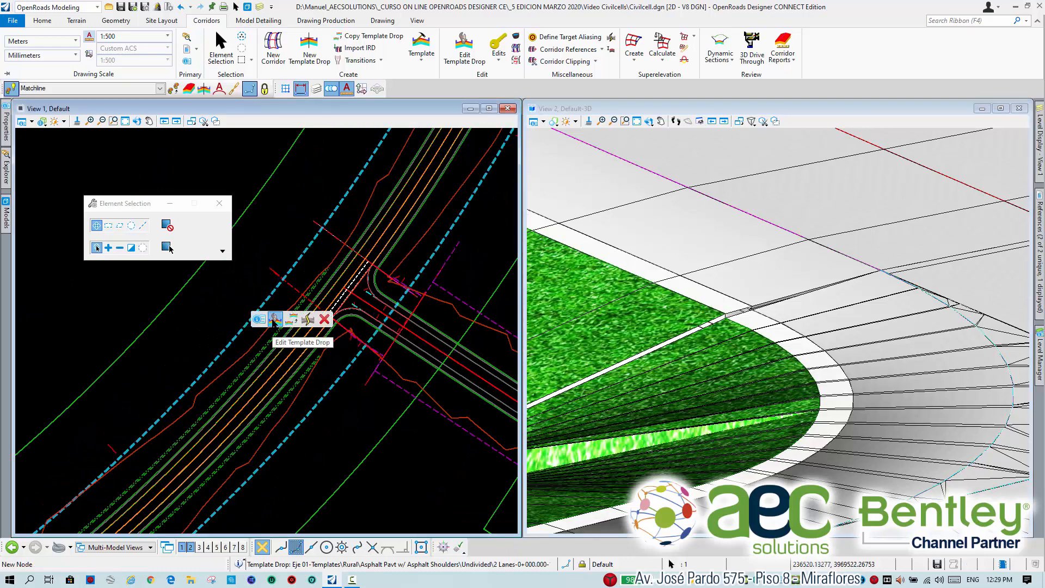
left_click(275, 322)
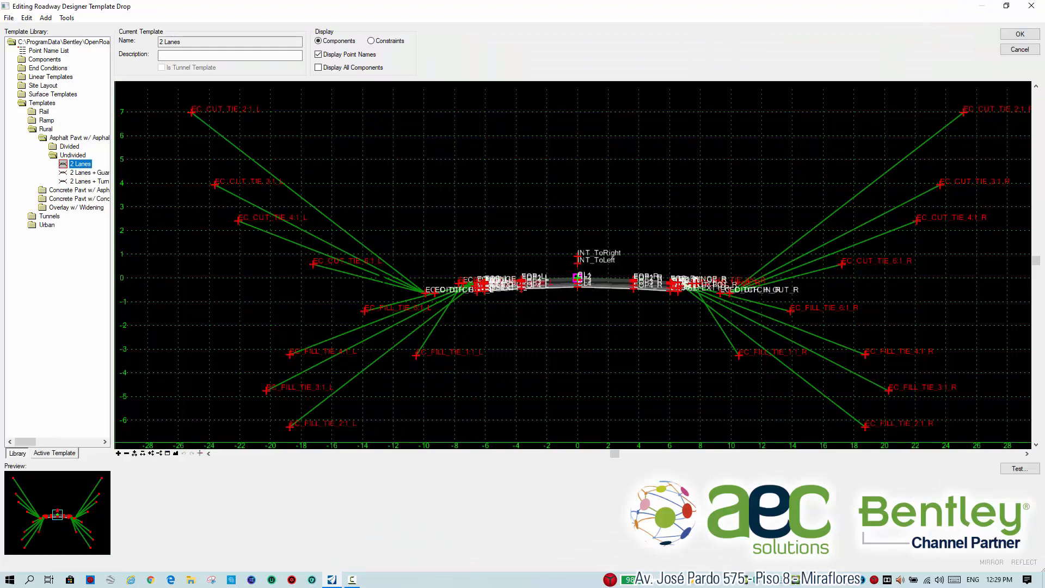
Inspect the slope and horizontal constraints of the shoulder point EOS_L and close the template drop editor.
scroll(481, 281, "up", 10)
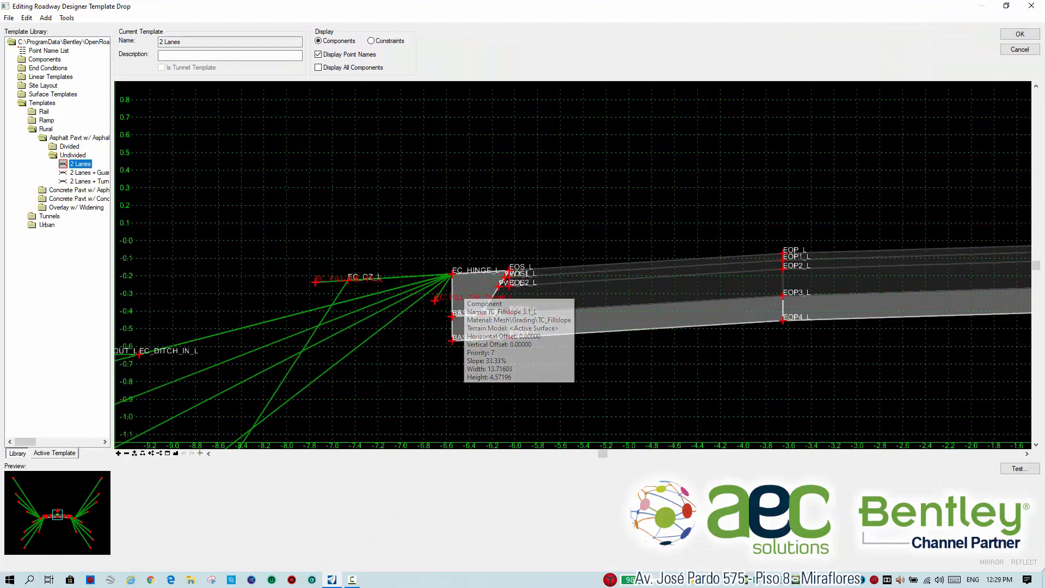
scroll(648, 264, "down", 2)
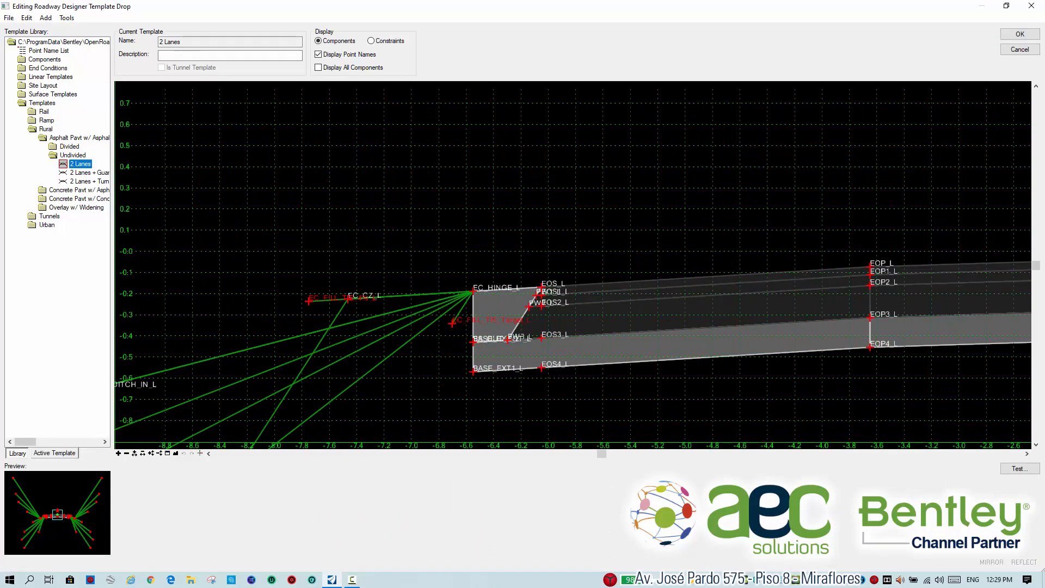
middle_click_drag(647, 265, 525, 263)
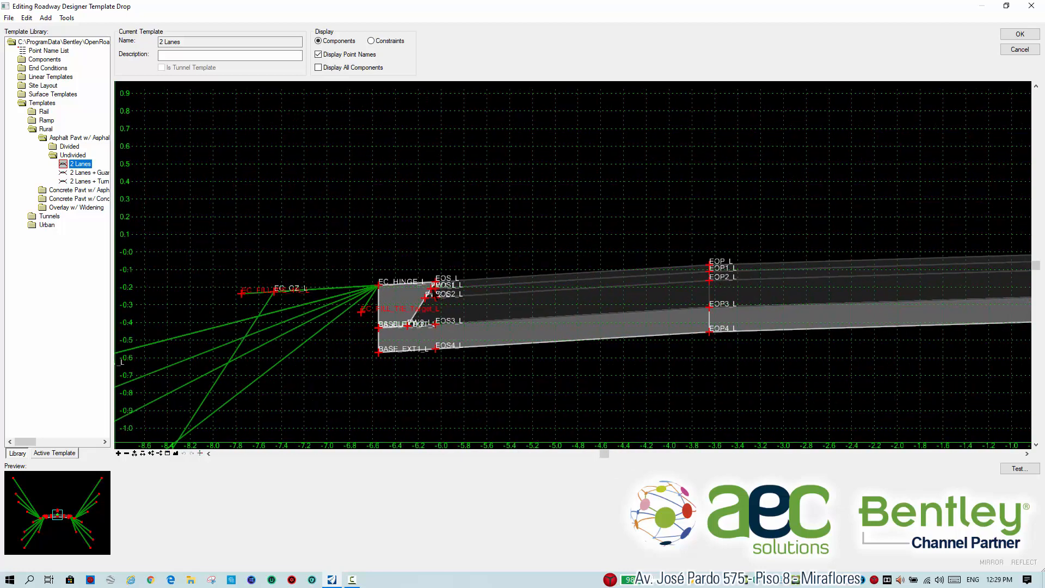
scroll(436, 282, "up", 2)
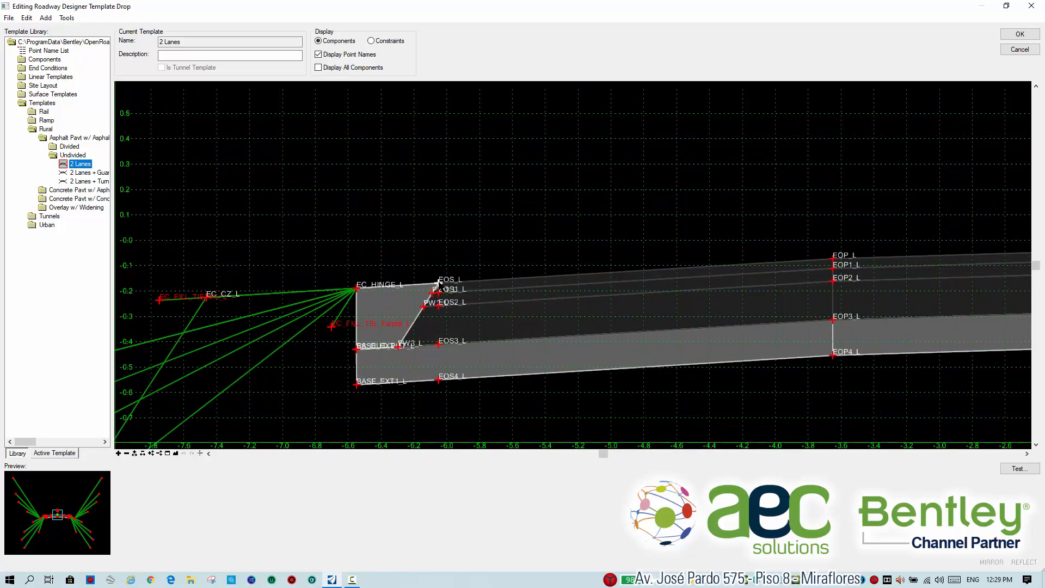
double_click(439, 281)
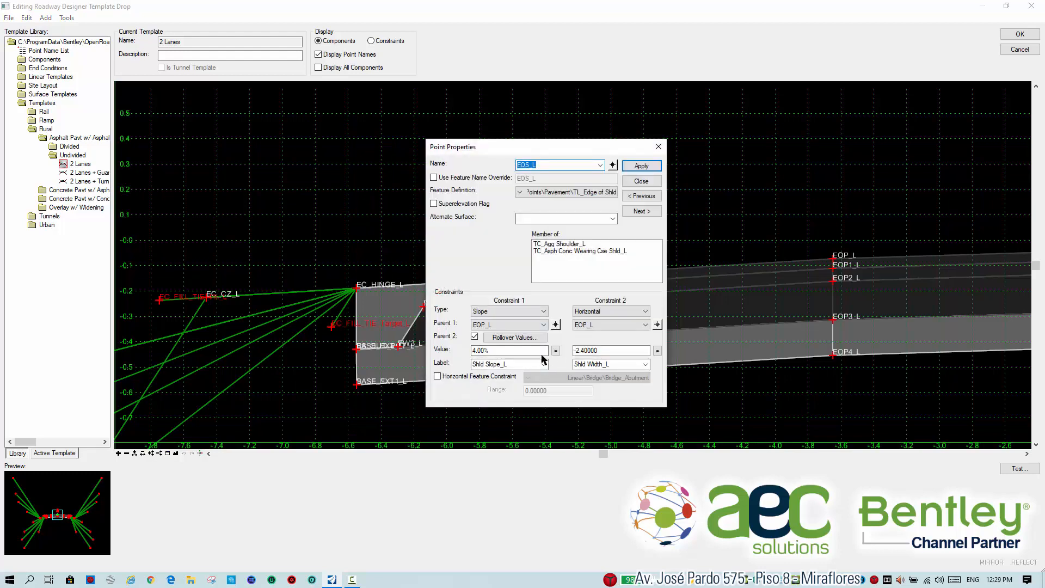
left_click(642, 180)
left_click(1020, 34)
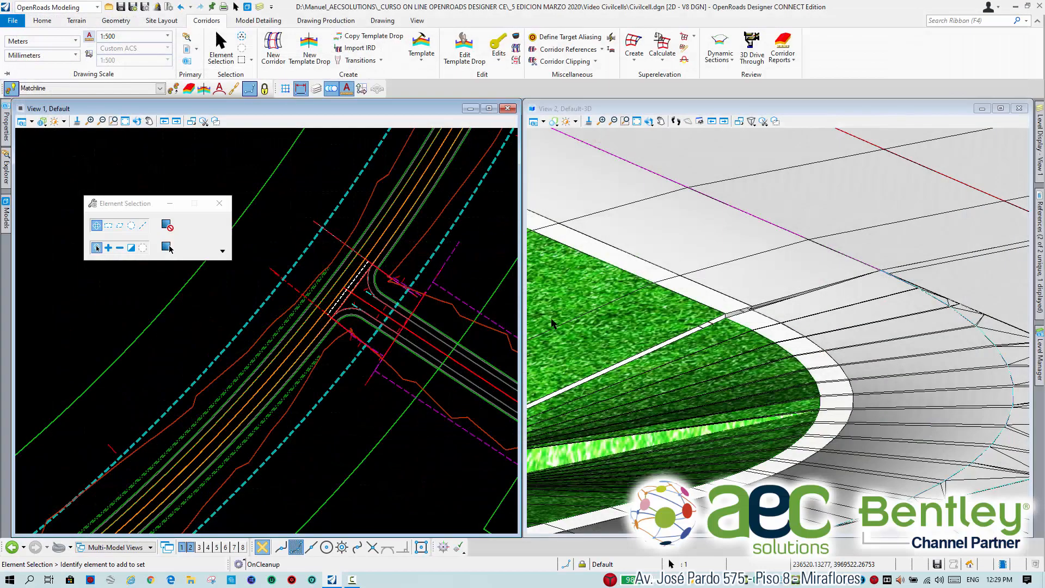
Examine the whole intersection and its two corridors in the plan and 3D views.
middle_click_drag(458, 330, 411, 324)
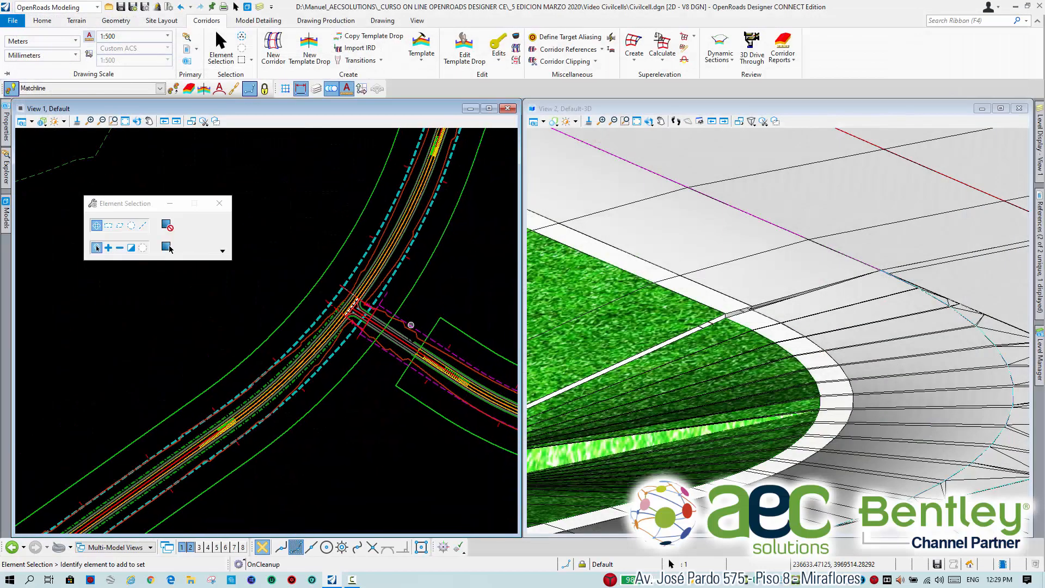
scroll(394, 338, "up", 2)
scroll(348, 325, "down", 2)
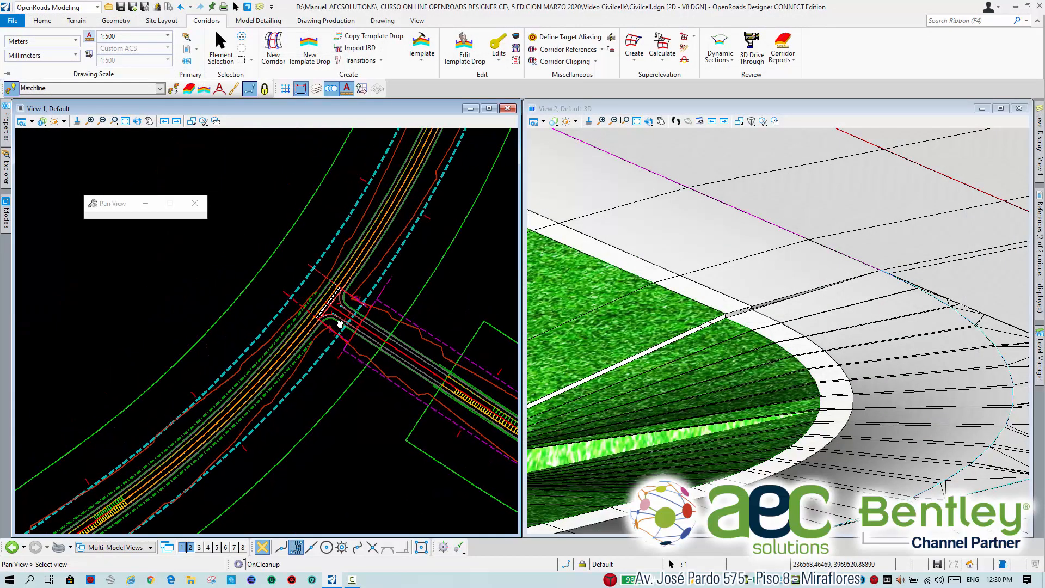
scroll(236, 265, "up", 2)
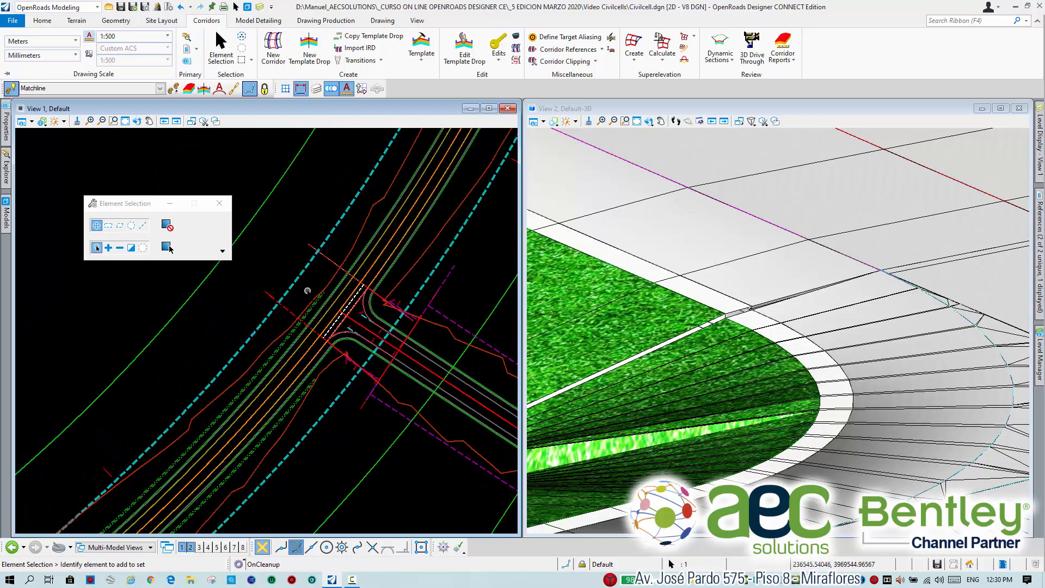
scroll(379, 323, "down", 2)
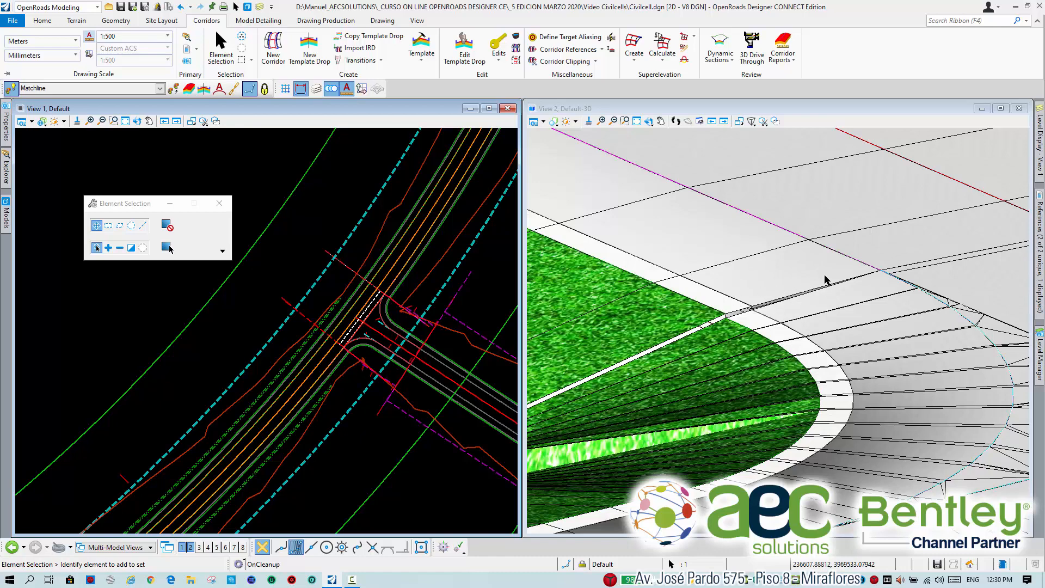
scroll(842, 261, "down", 4)
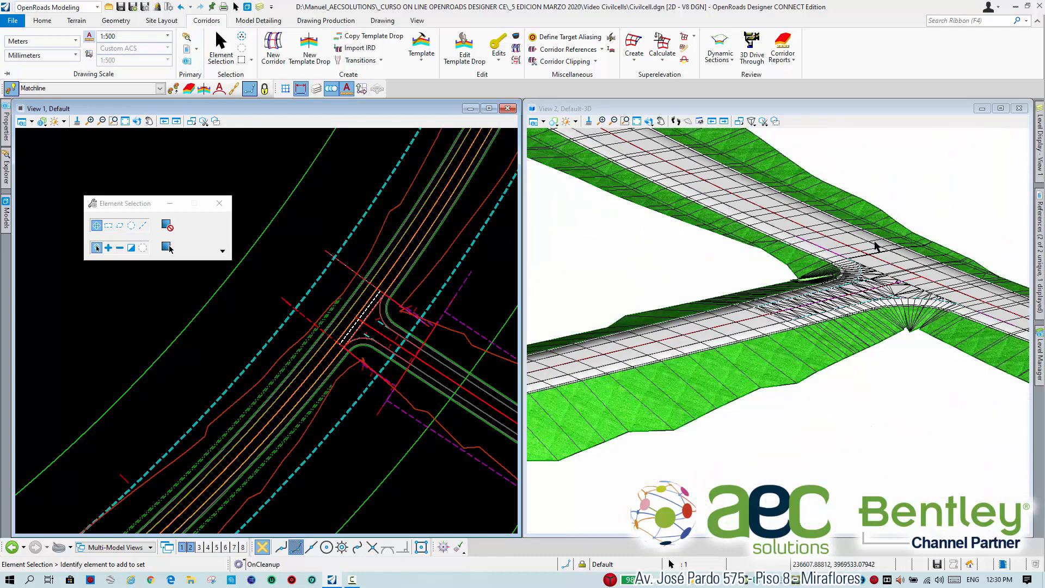
middle_click_drag(342, 315, 379, 330)
scroll(332, 347, "up", 3)
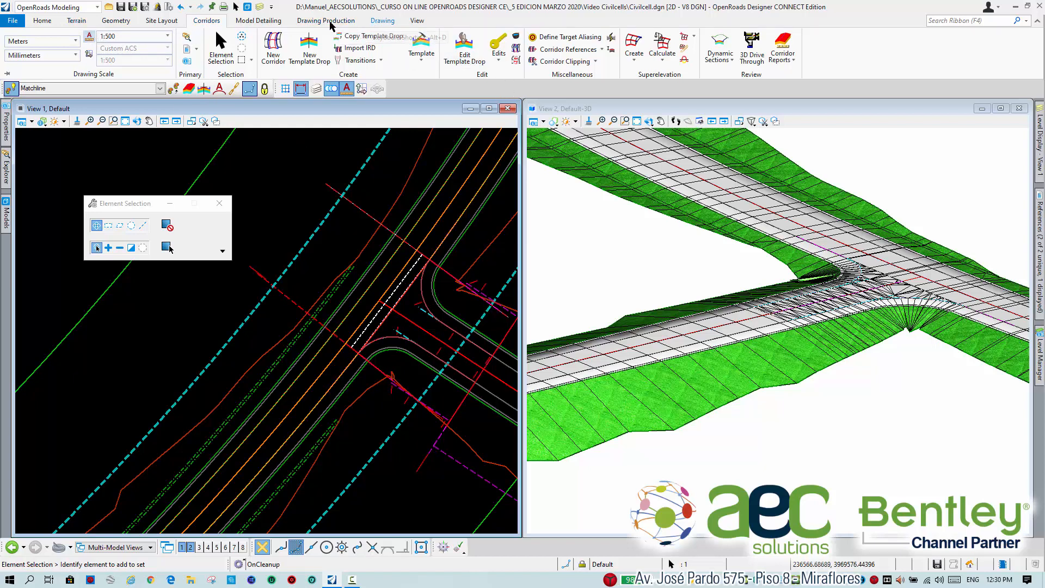
Open a dynamic cross section of the main corridor in View 2.
left_click(720, 42)
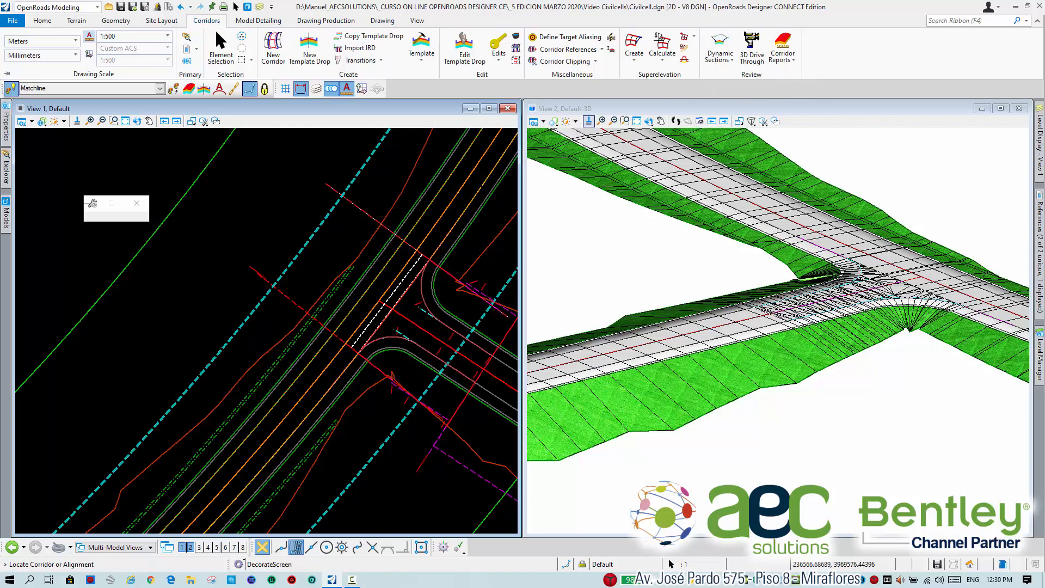
scroll(217, 252, "down", 2)
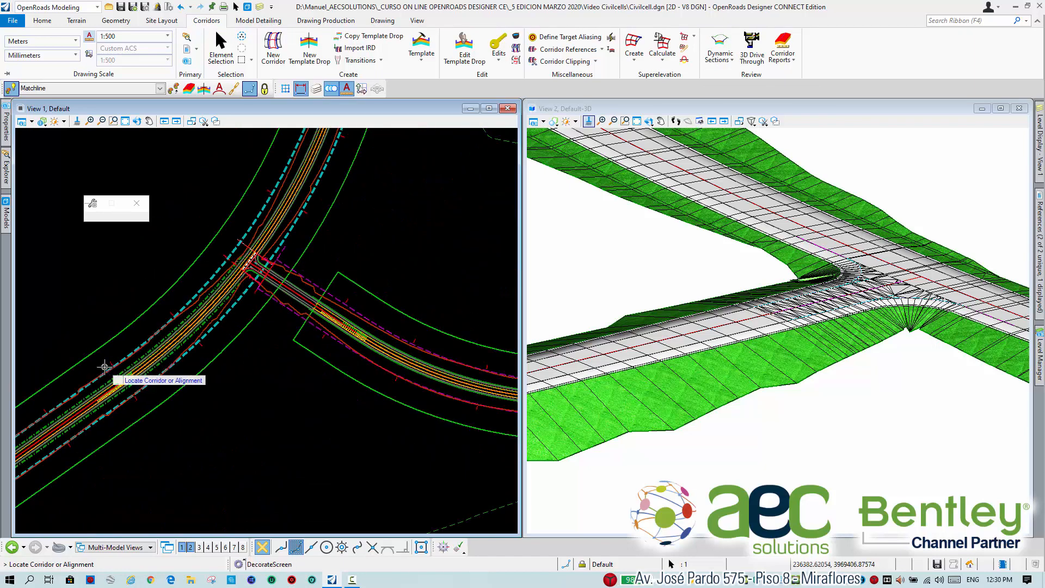
scroll(106, 364, "up", 2)
left_click(131, 354)
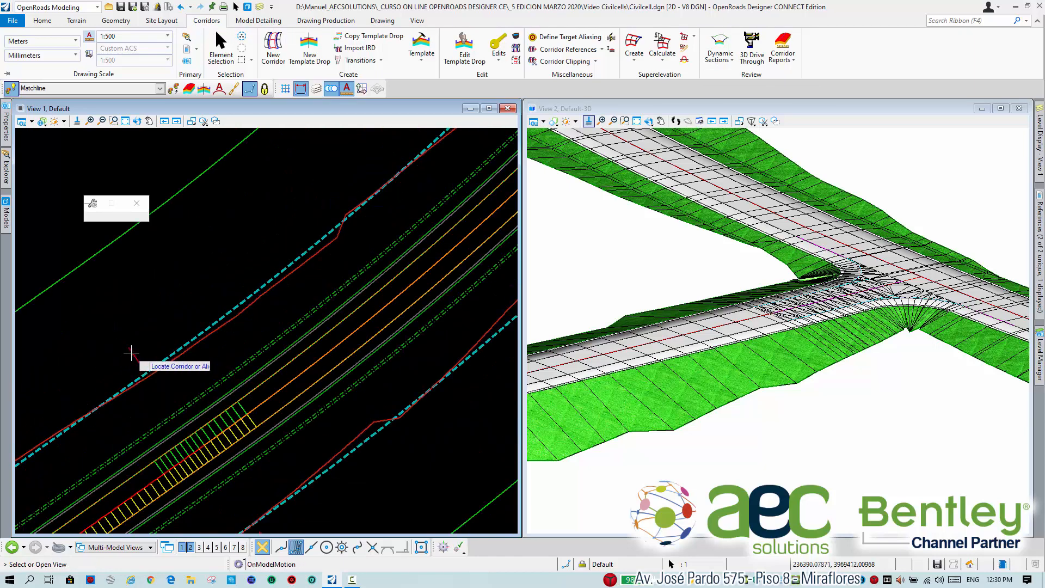
scroll(171, 314, "down", 3)
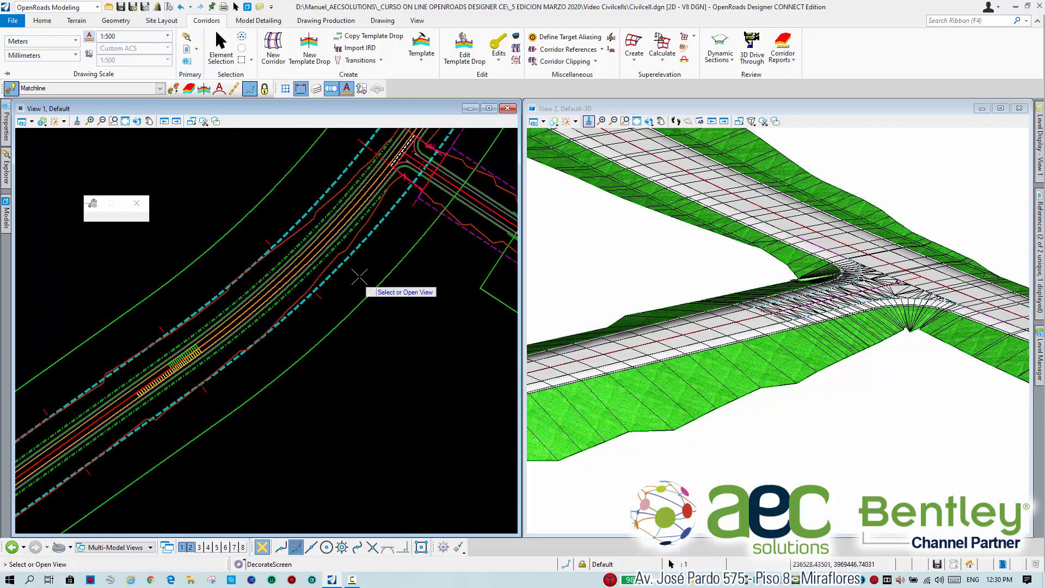
middle_click_drag(353, 279, 306, 321)
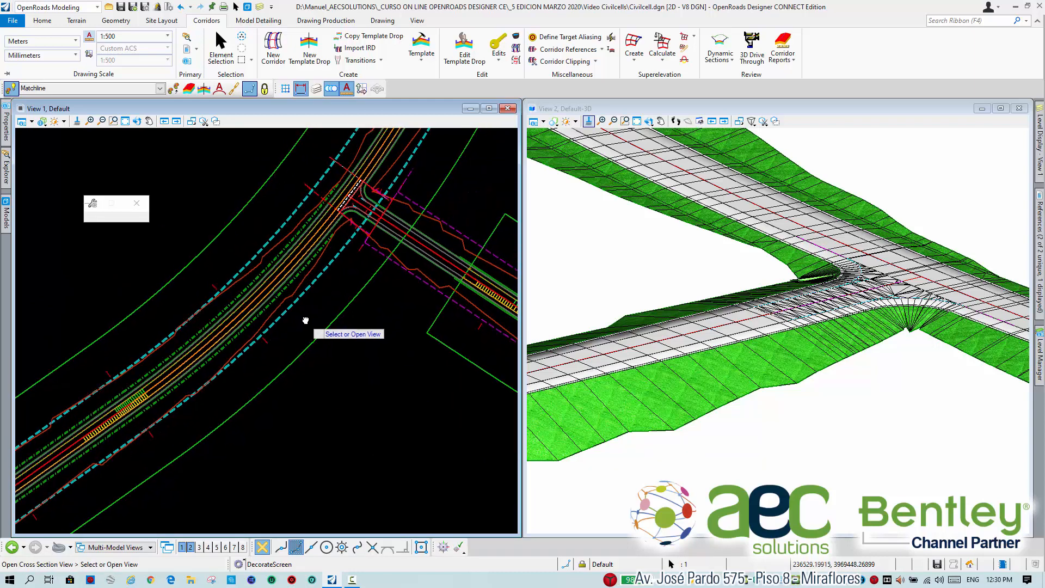
left_click(645, 258)
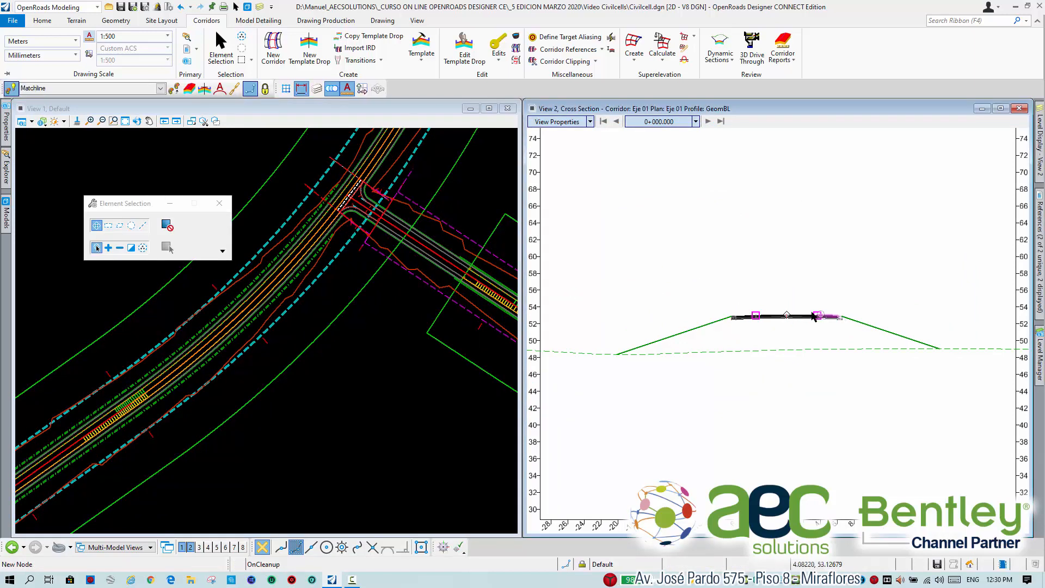
Move the cross section to about station 0+899.8 by locating it at the start of the dashed intersection edge in the plan view.
right_click(707, 242)
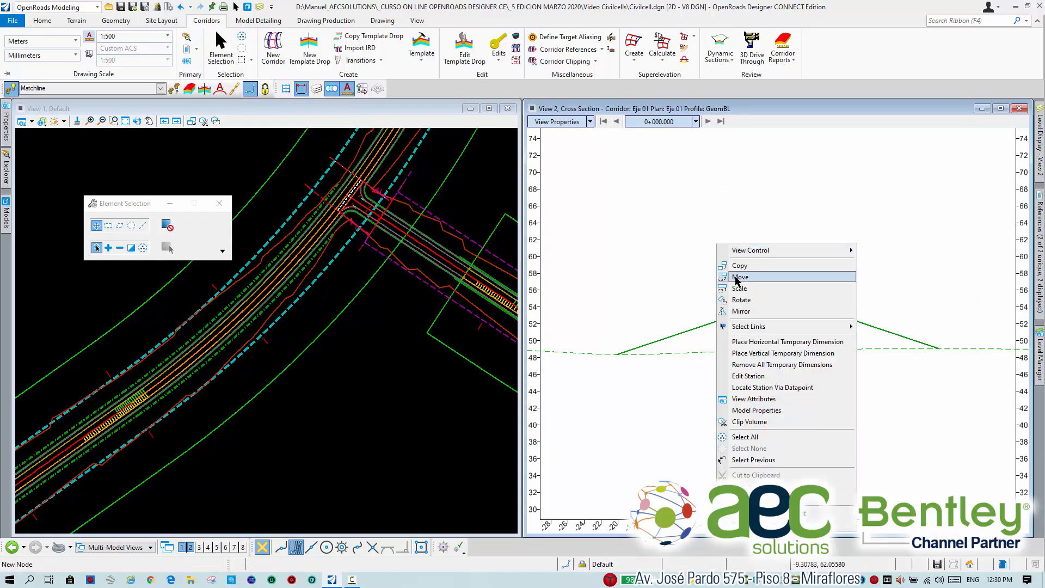
left_click(785, 388)
scroll(365, 229, "up", 3)
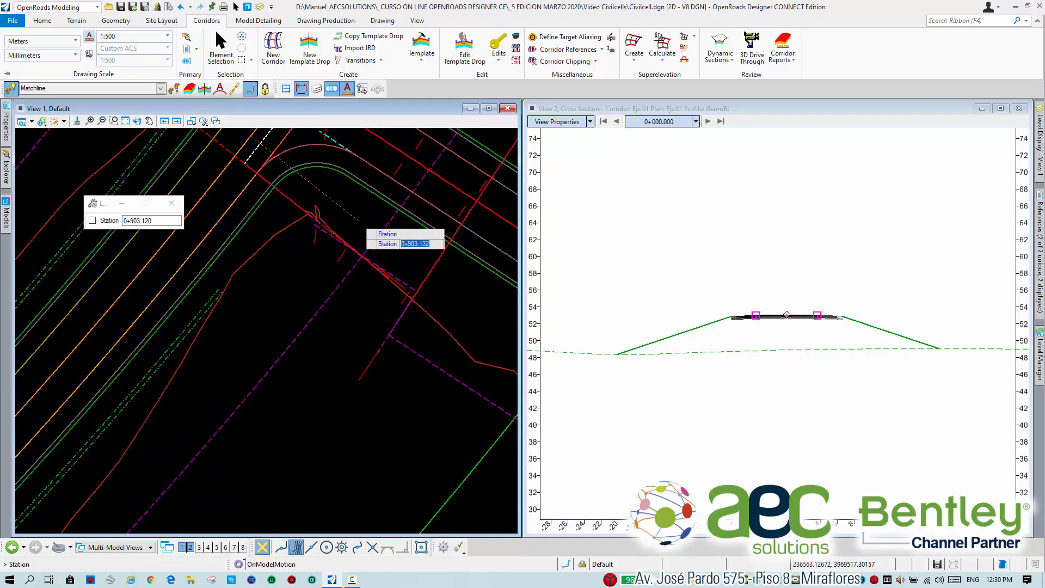
scroll(305, 232, "up", 3)
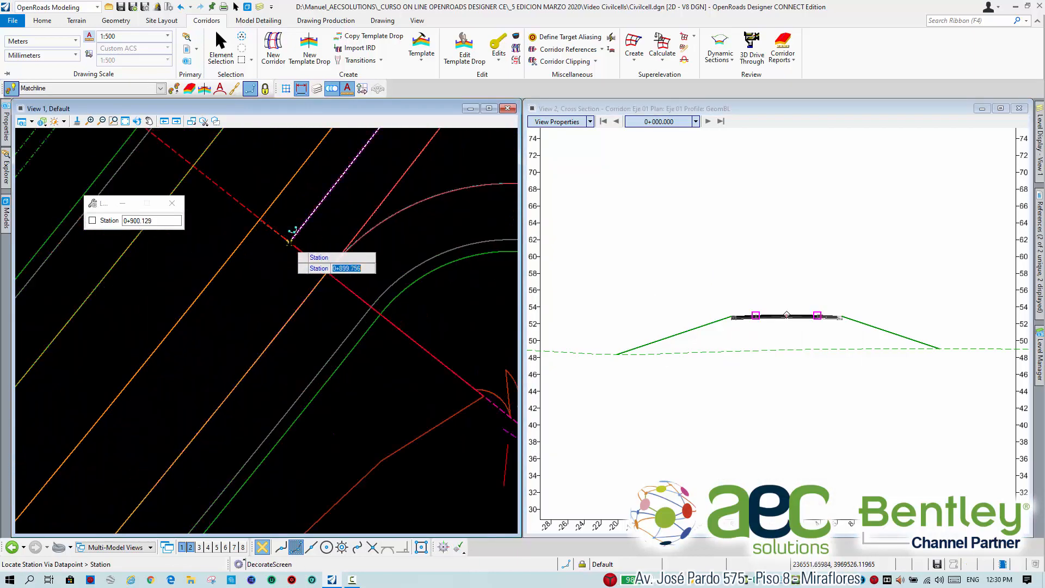
left_click(291, 233)
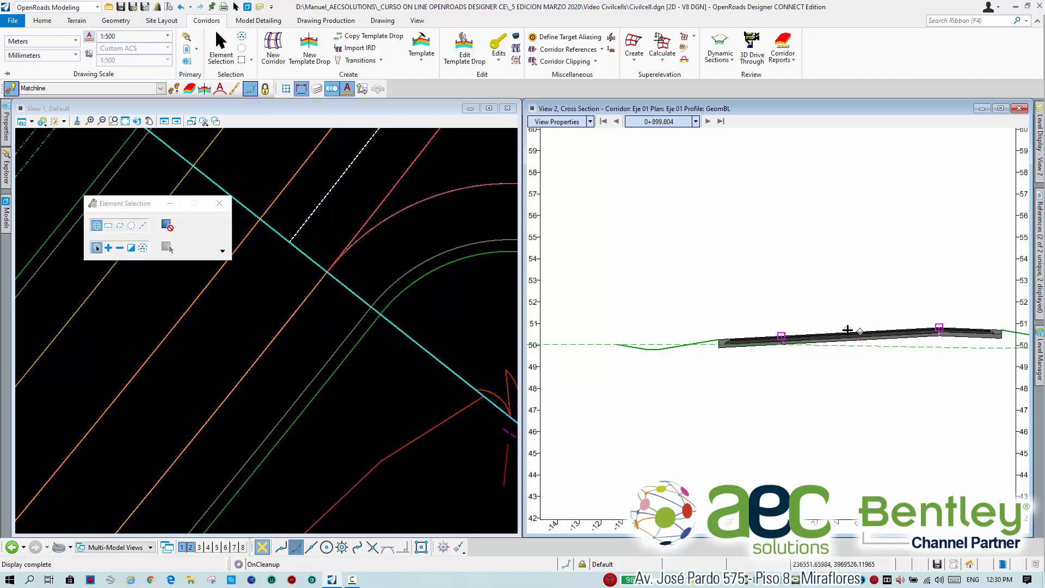
Try to place a horizontal temporary dimension across the right shoulder from pavement edge to paved shoulder edge, and remove all temporary dimensions.
scroll(455, 307, "down", 2)
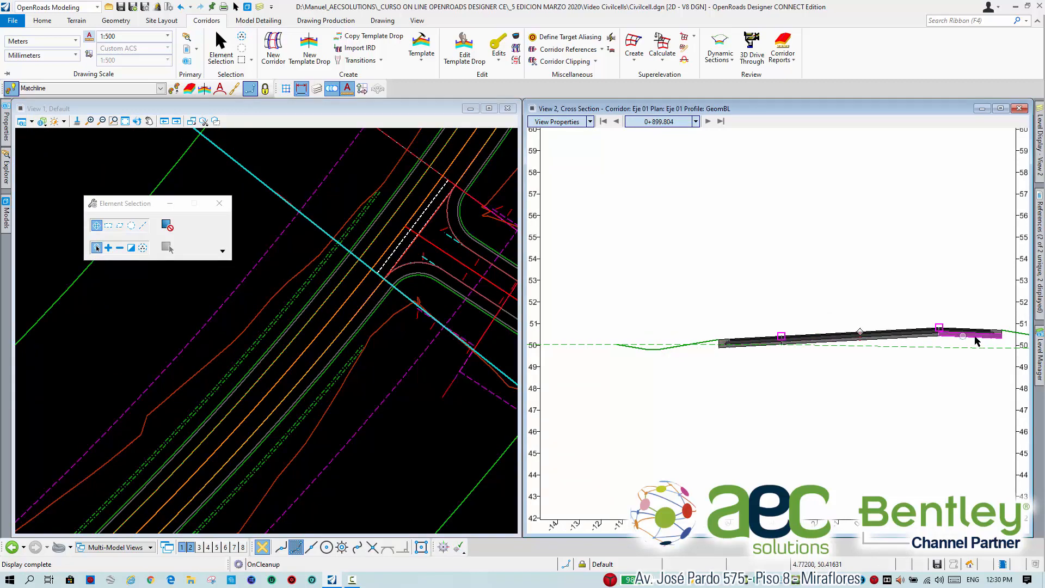
scroll(980, 333, "up", 2)
middle_click_drag(946, 322, 830, 333)
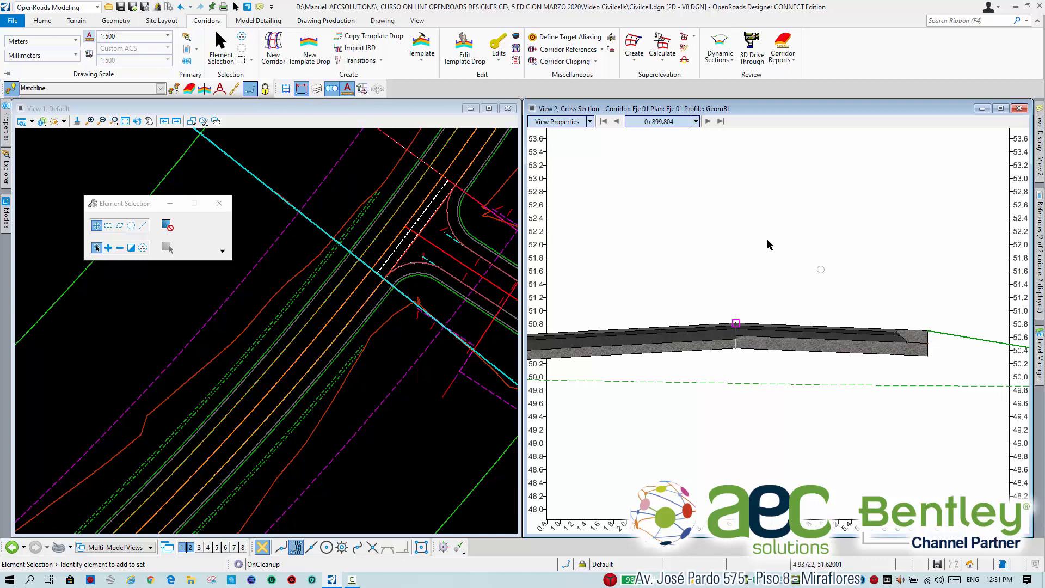
right_click(743, 217)
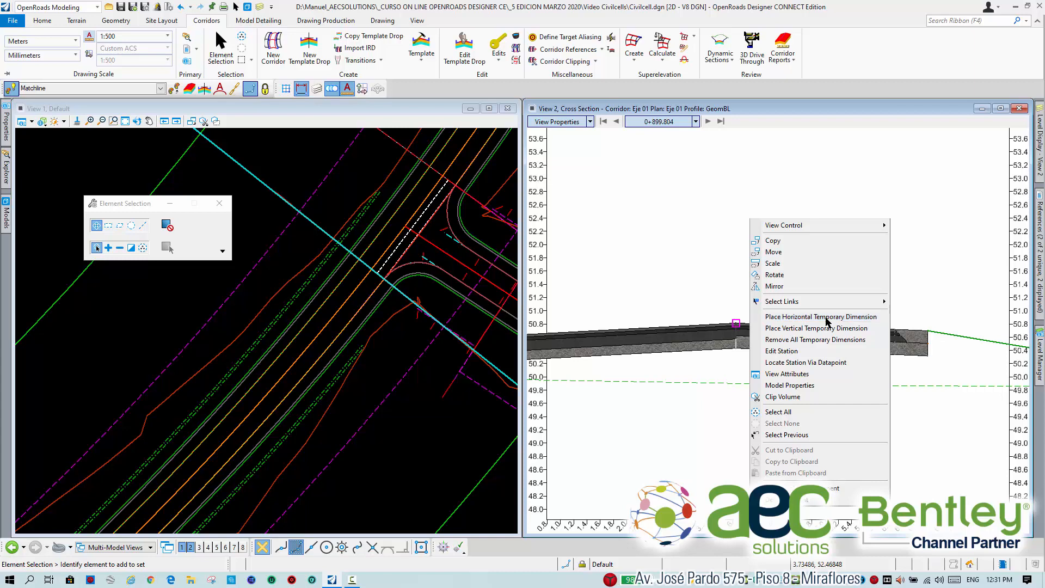
left_click(826, 318)
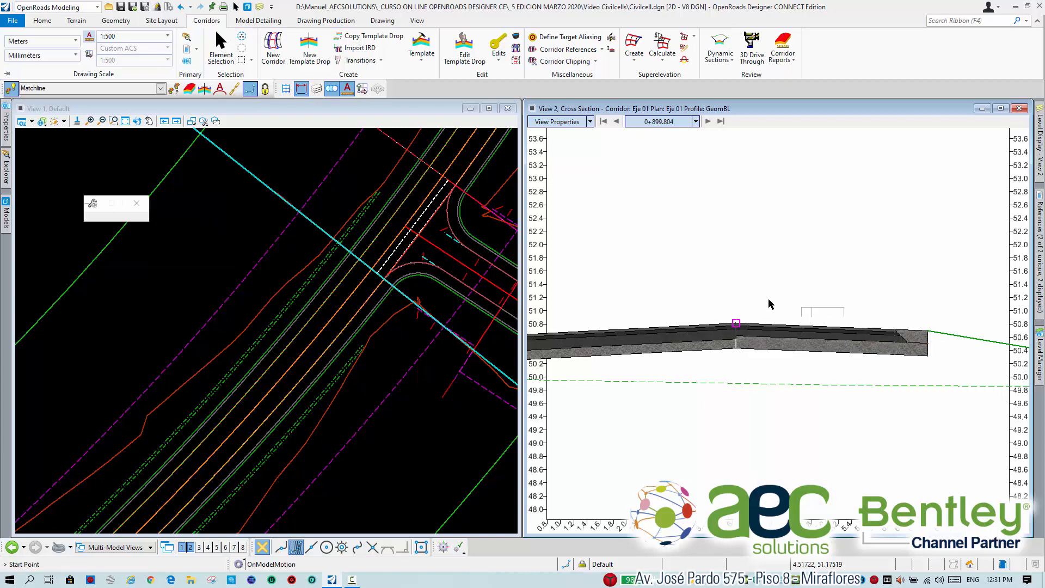
scroll(736, 323, "up", 2)
left_click(736, 329)
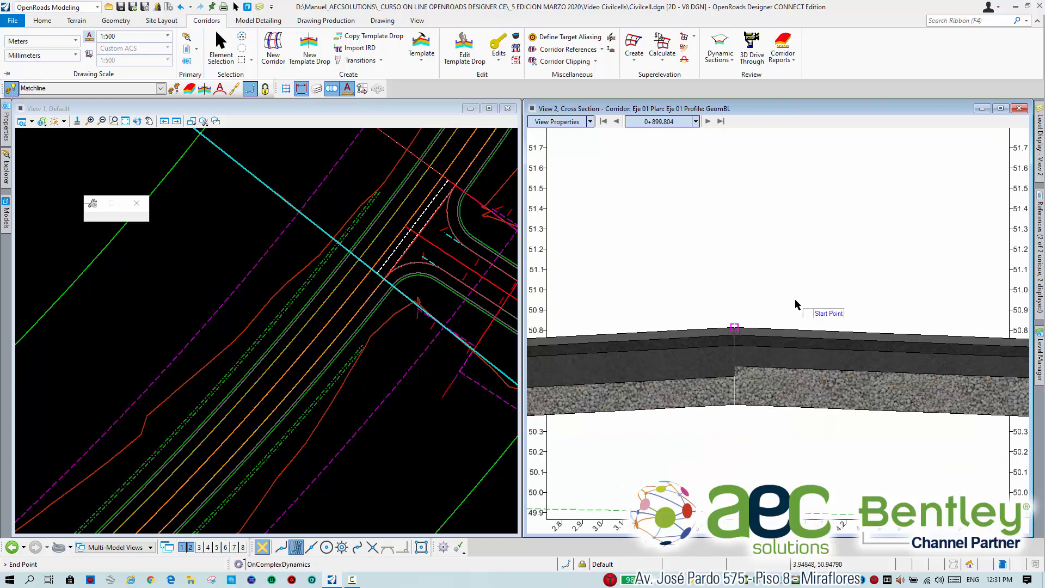
scroll(795, 300, "down", 2)
middle_click_drag(880, 279, 717, 285)
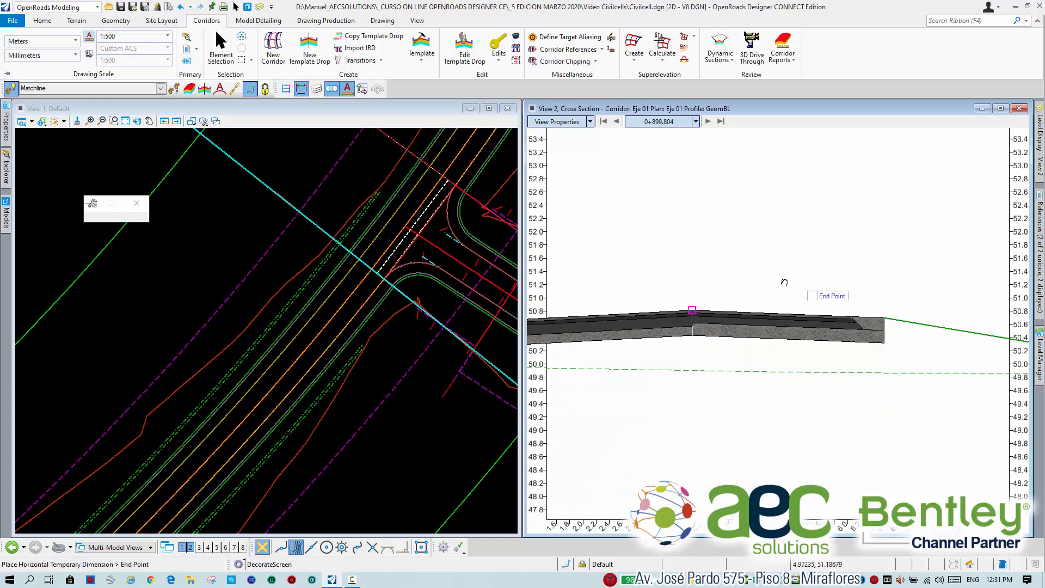
scroll(855, 322, "up", 3)
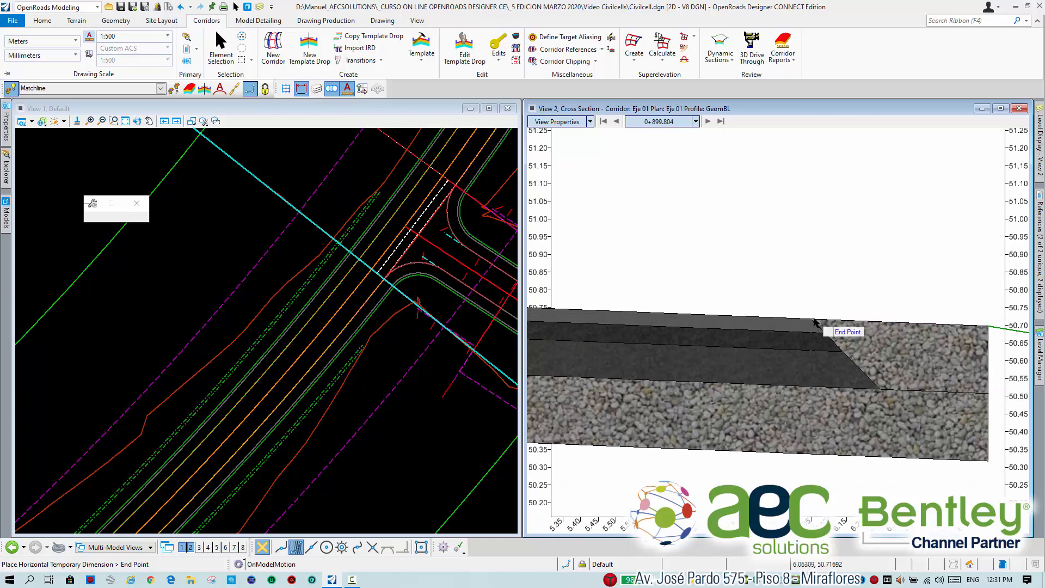
left_click(812, 318)
scroll(797, 270, "down", 2)
scroll(796, 266, "down", 3)
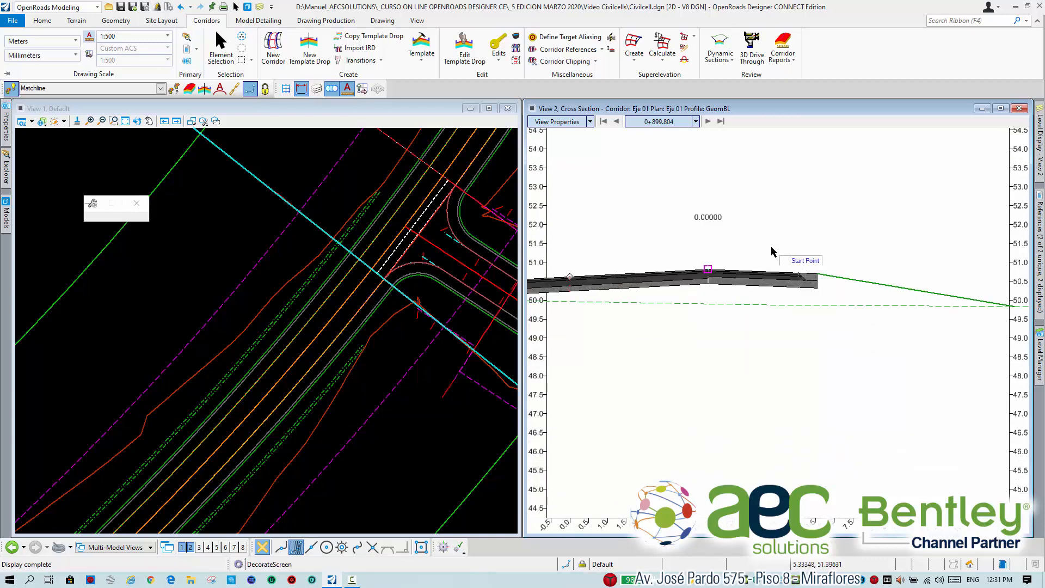
left_click(794, 244)
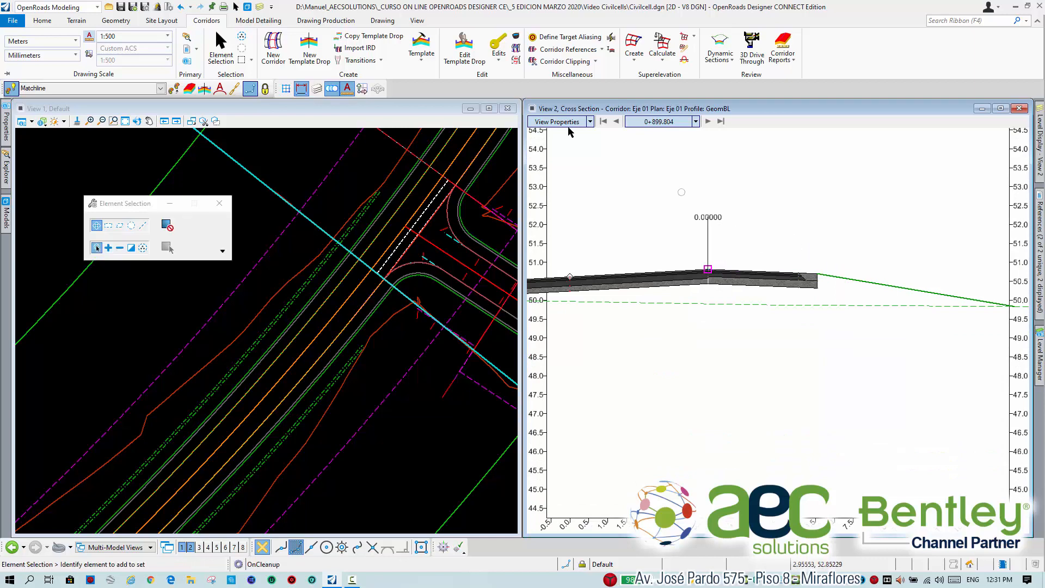
right_click(726, 242)
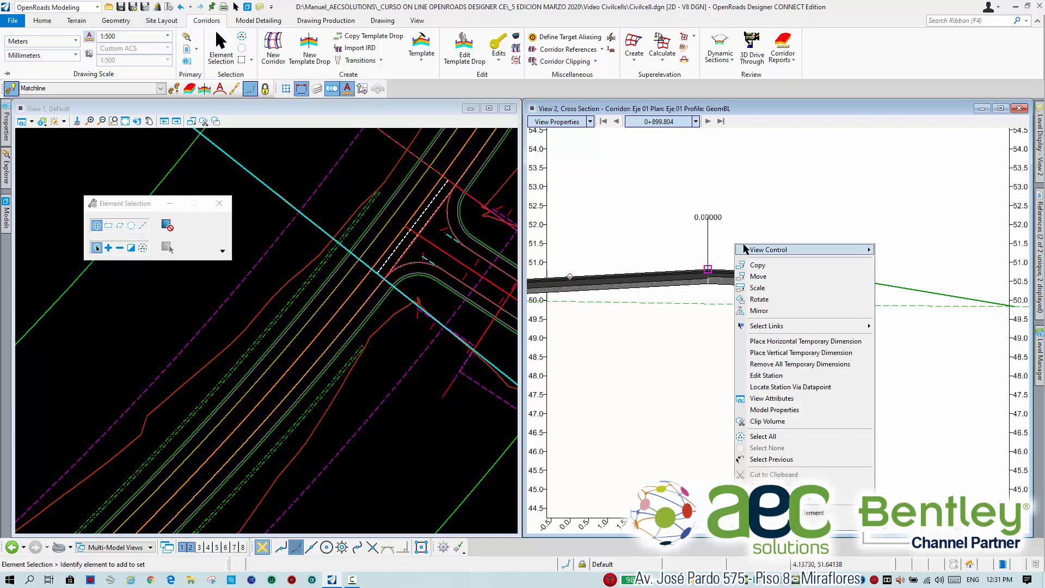
left_click(824, 364)
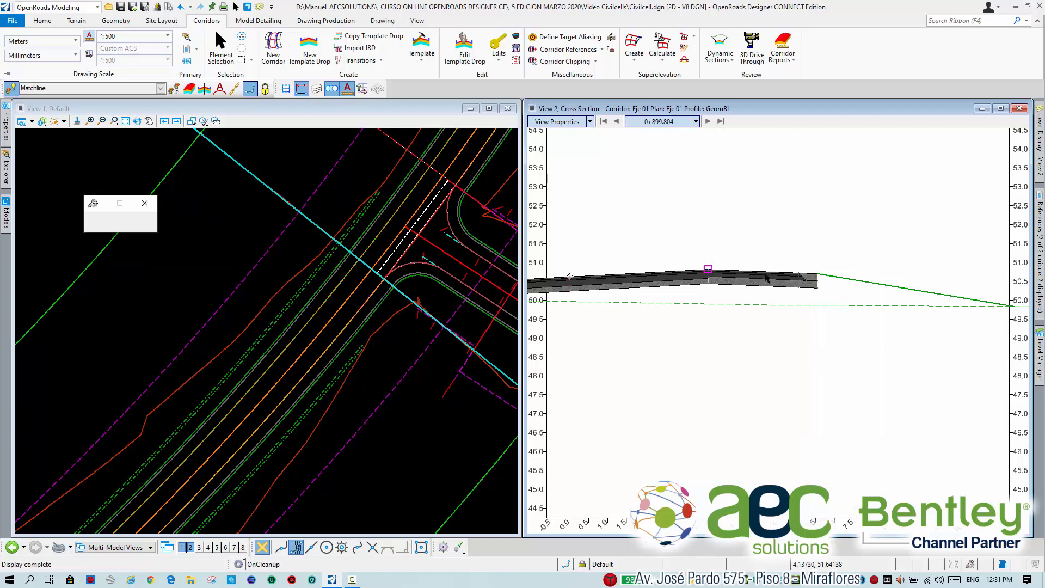
Try again to dimension the right paved shoulder with a horizontal temporary dimension starting at the edge of pavement.
right_click(734, 235)
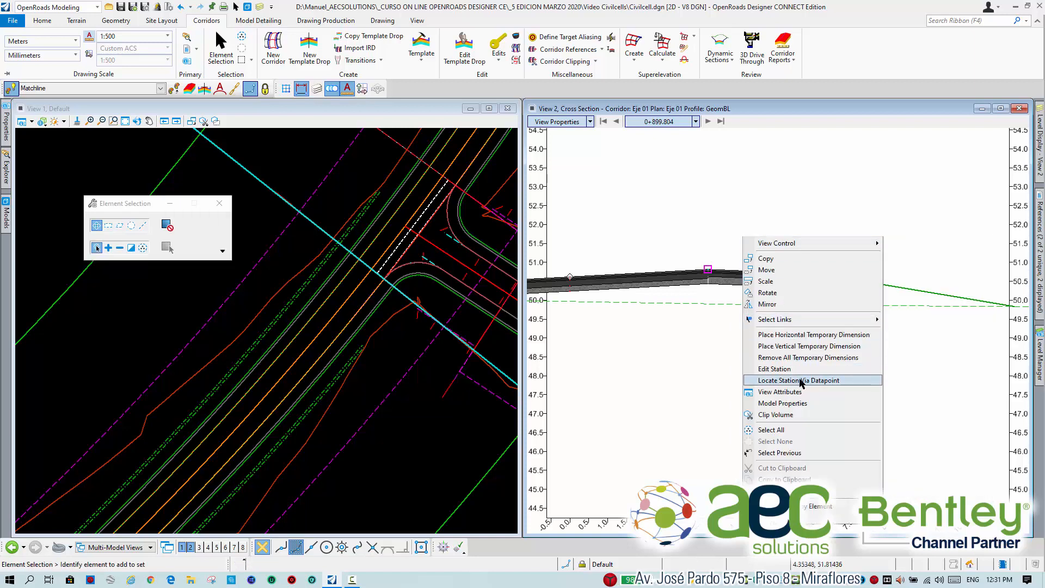
left_click(800, 335)
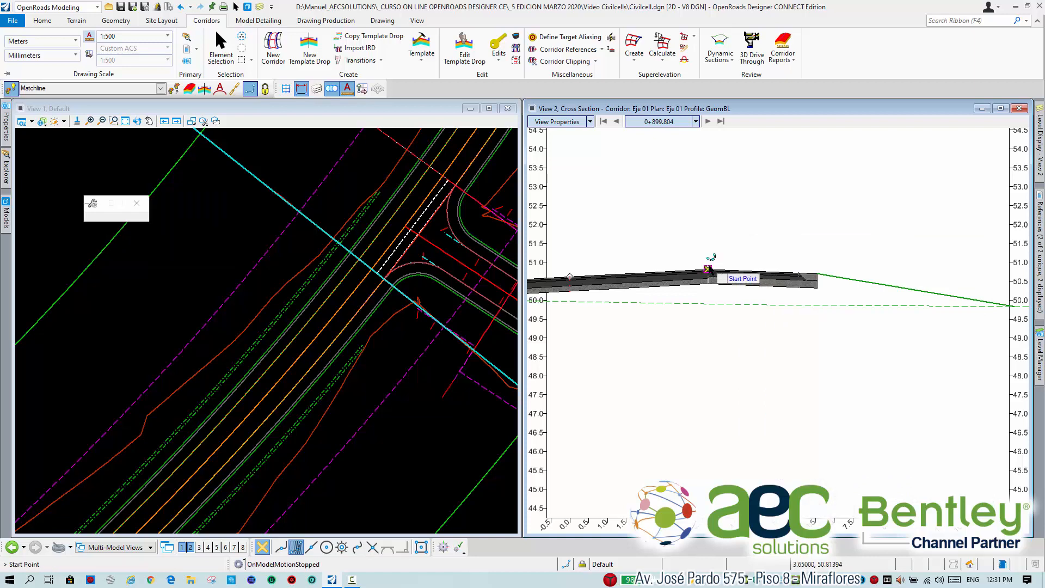
left_click(708, 269)
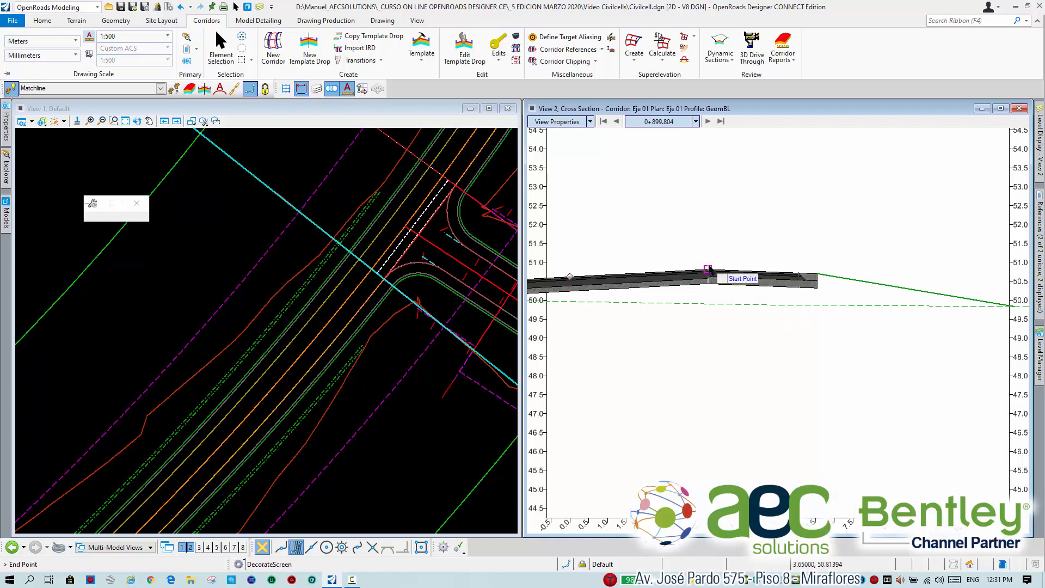
left_click(799, 273)
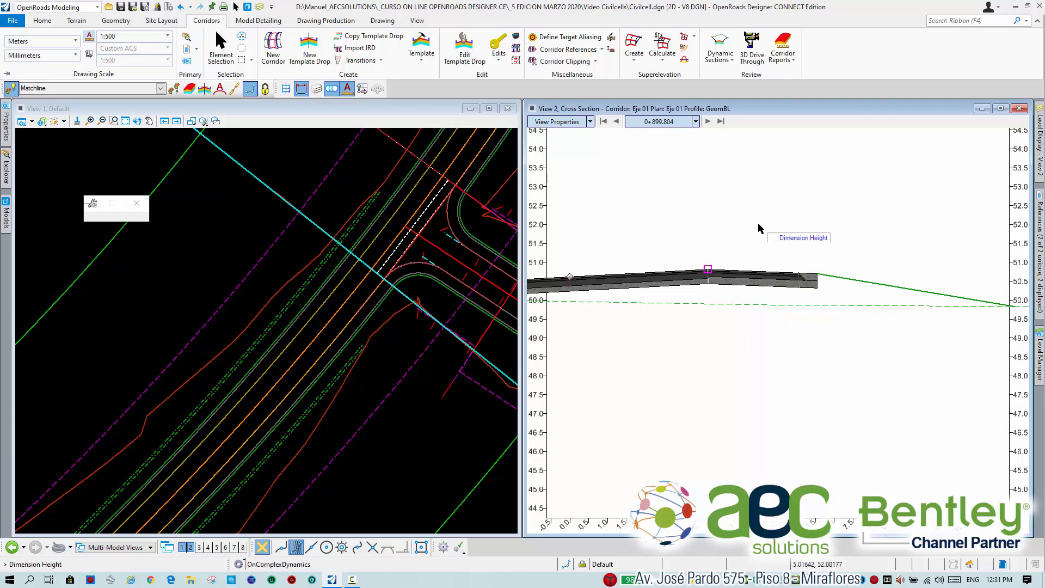
left_click(758, 224)
Place a horizontal temporary dimension across the right lane, from the centerline to the edge of pavement, above the section.
scroll(754, 258, "down", 4)
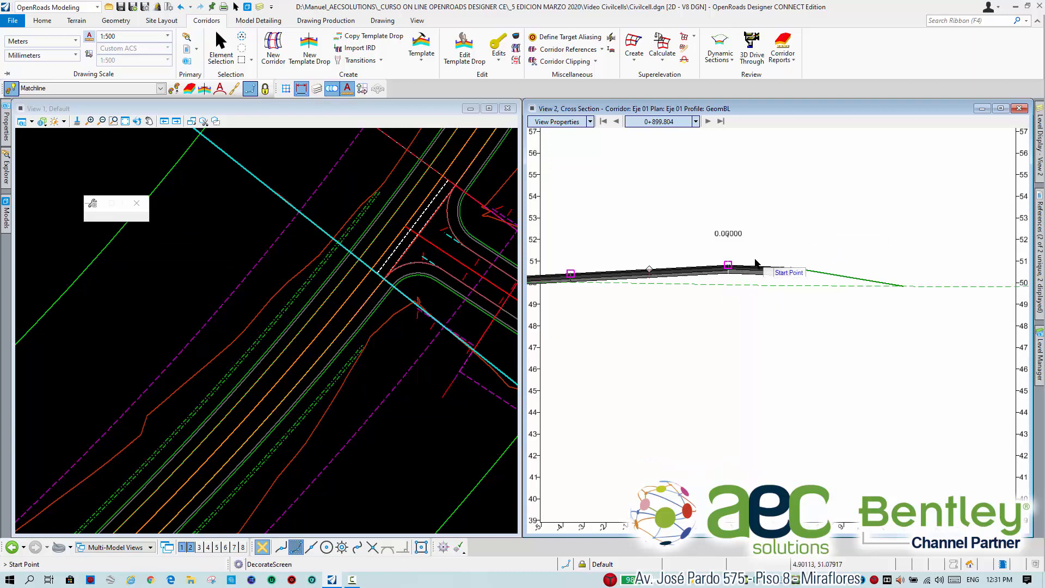
scroll(763, 305, "up", 3)
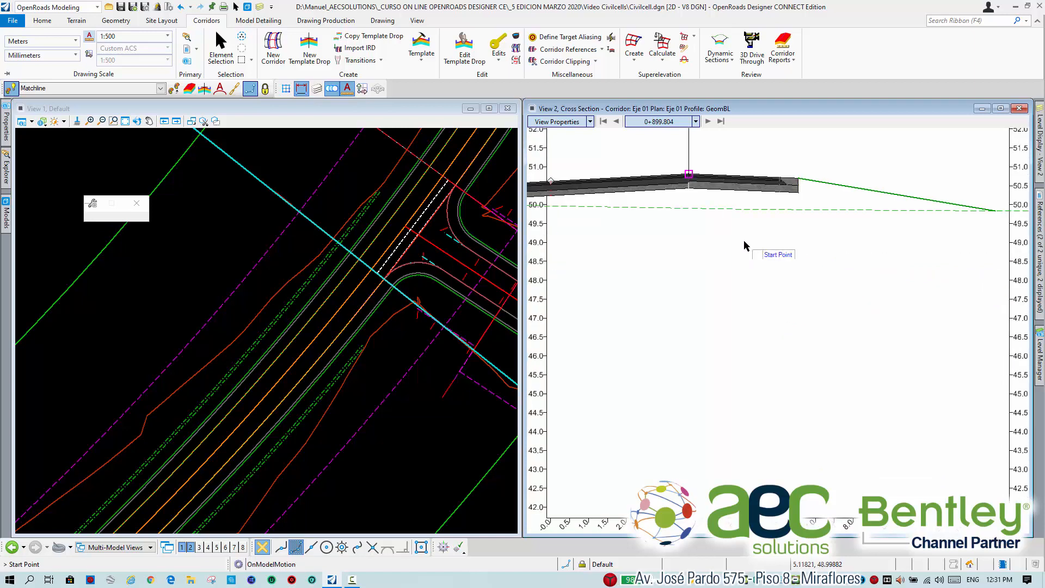
middle_click_drag(752, 245, 755, 277)
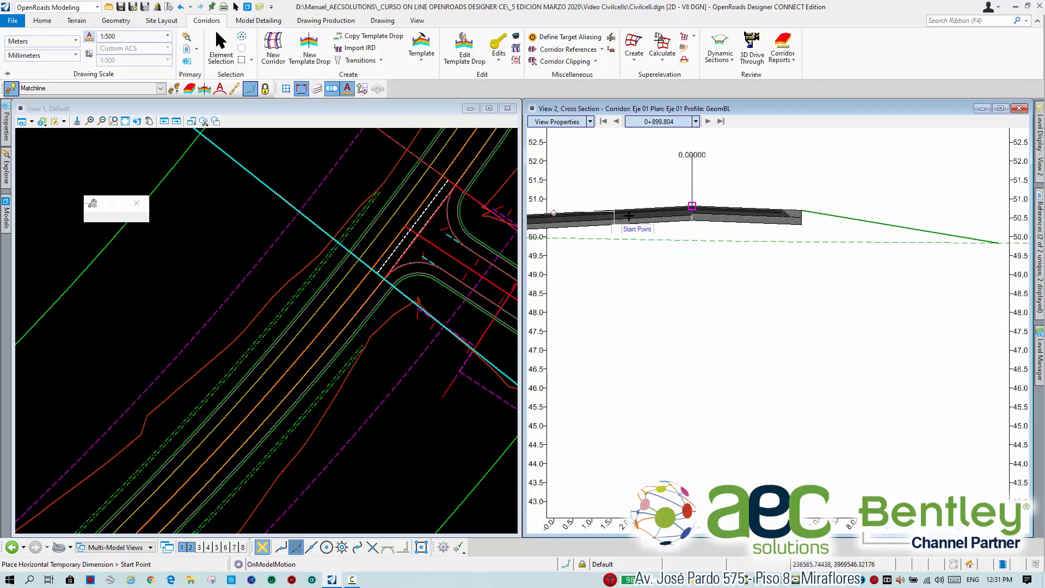
middle_click_drag(707, 211, 856, 254)
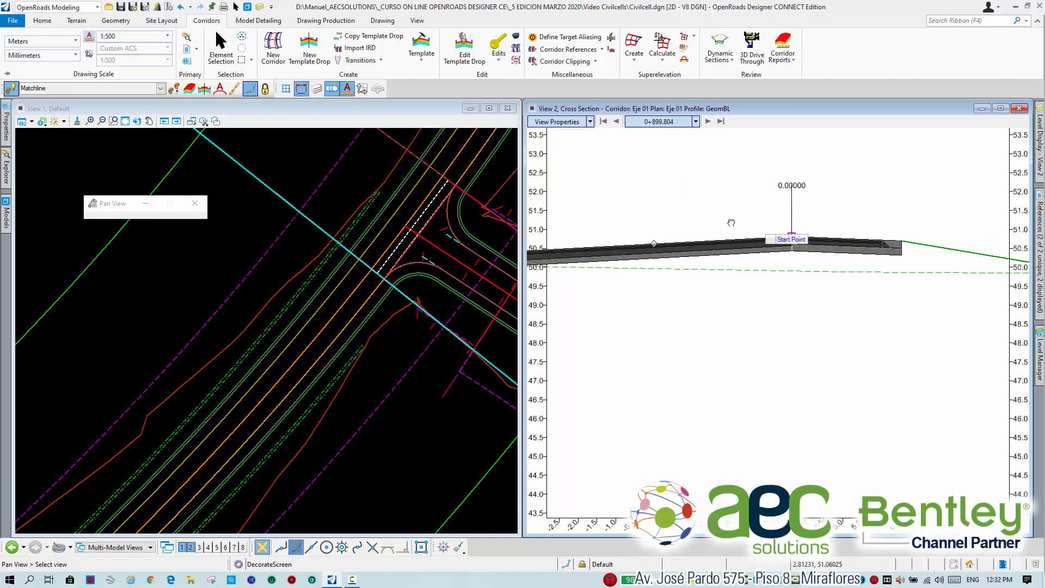
left_click(655, 243)
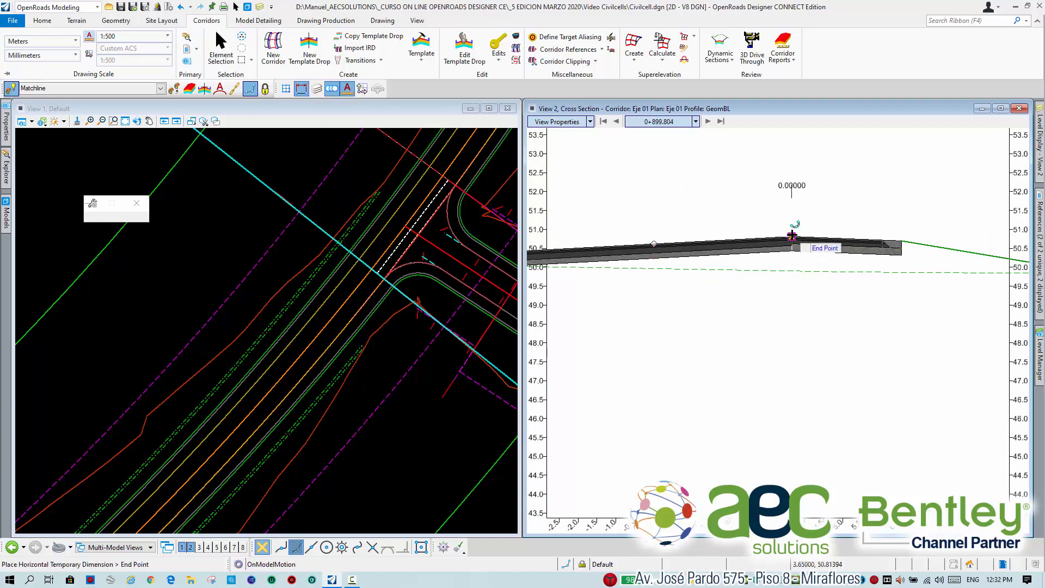
left_click(792, 237)
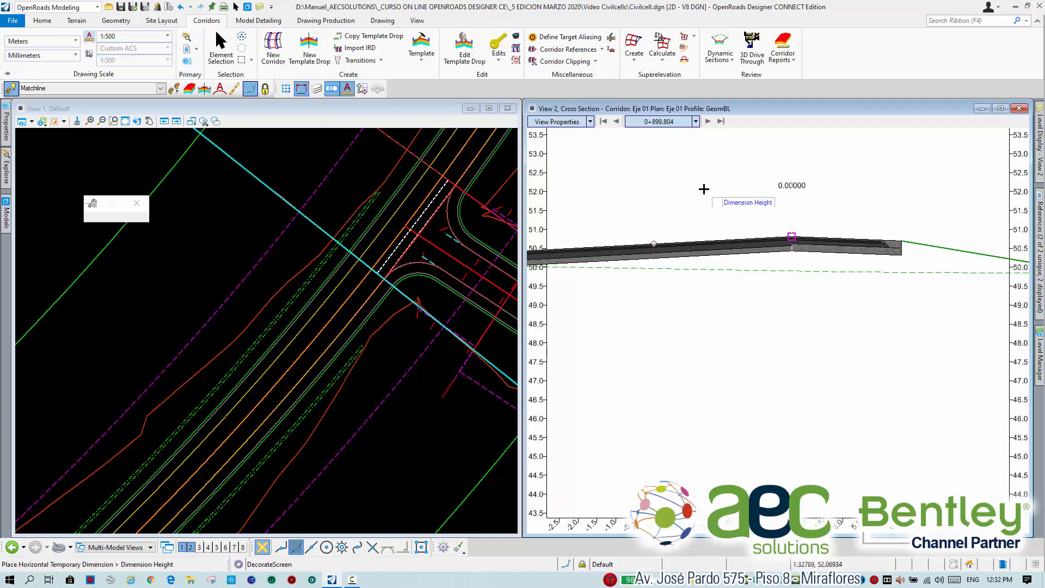
left_click(738, 211)
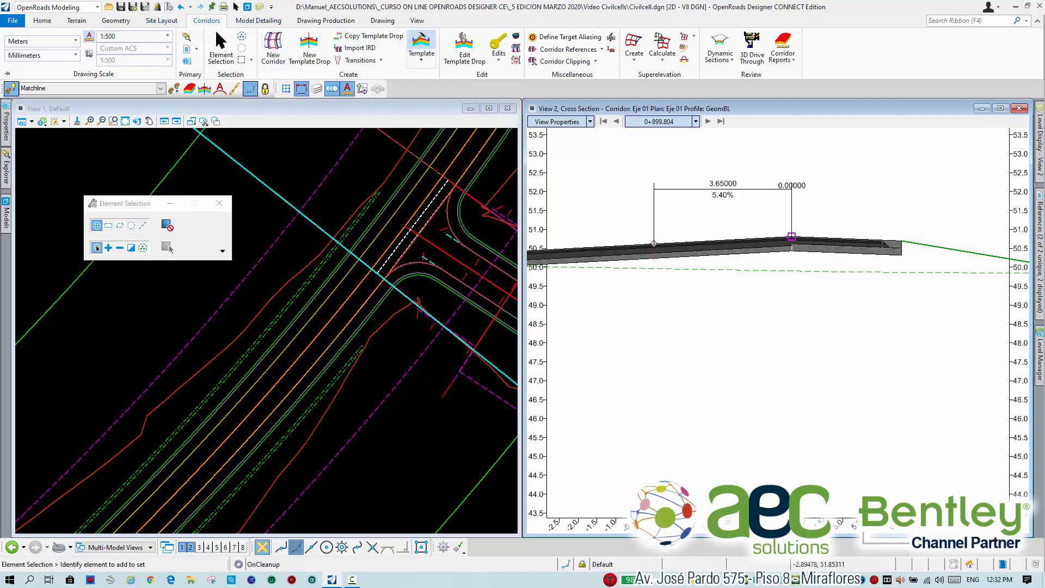
Open the 2 Lanes template in the template editor and inspect the constraints and rollover values of shoulder point EOS_R.
left_click(421, 47)
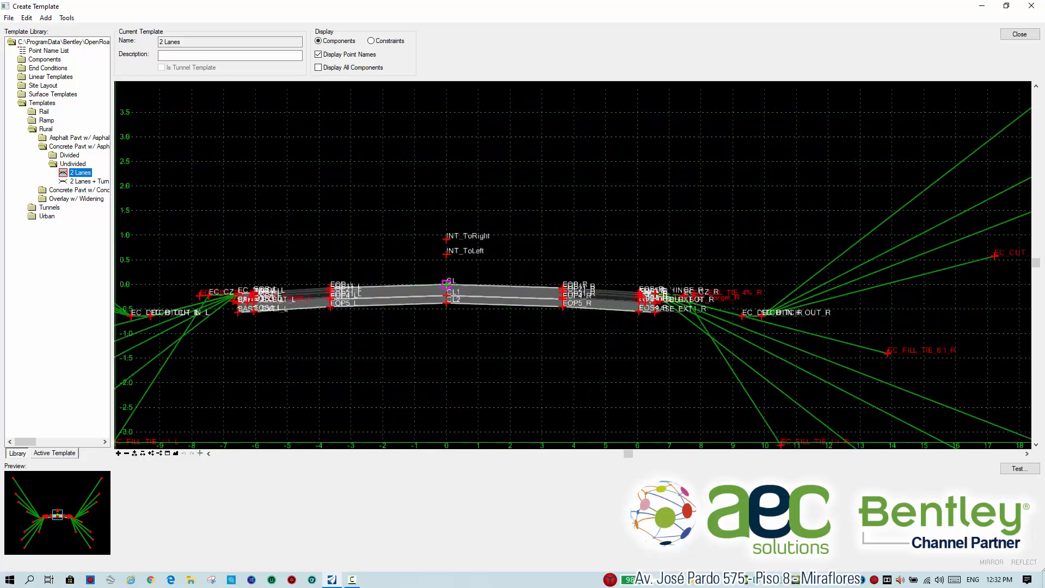
scroll(626, 284, "up", 5)
middle_click_drag(626, 294, 579, 273)
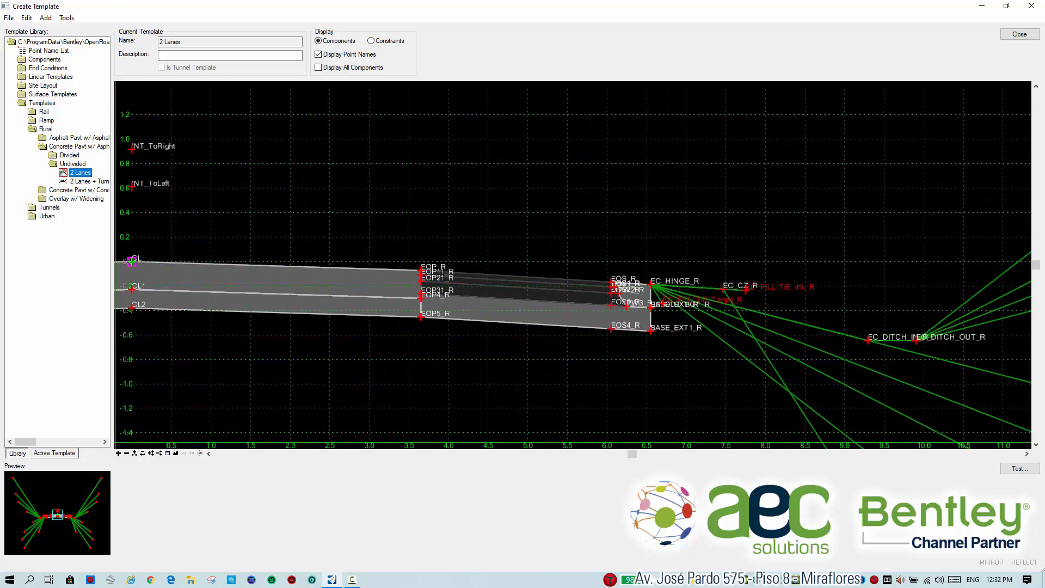
scroll(612, 284, "up", 3)
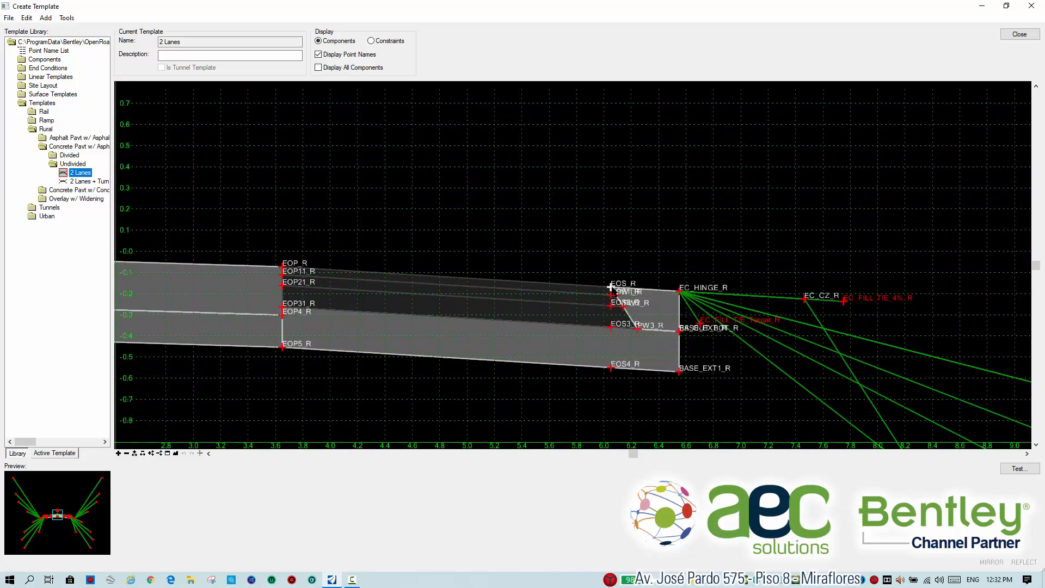
double_click(610, 286)
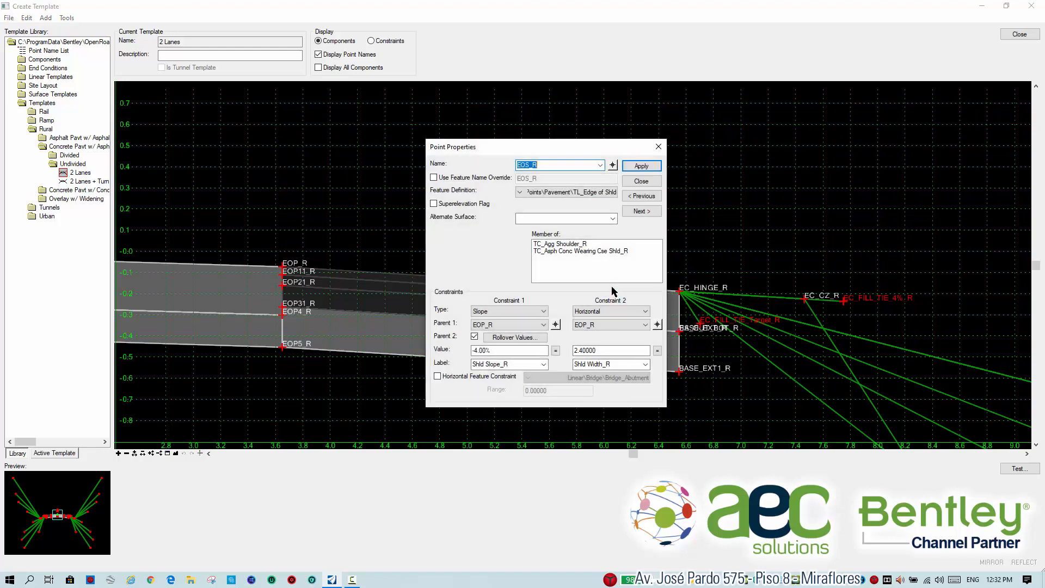
left_click(526, 339)
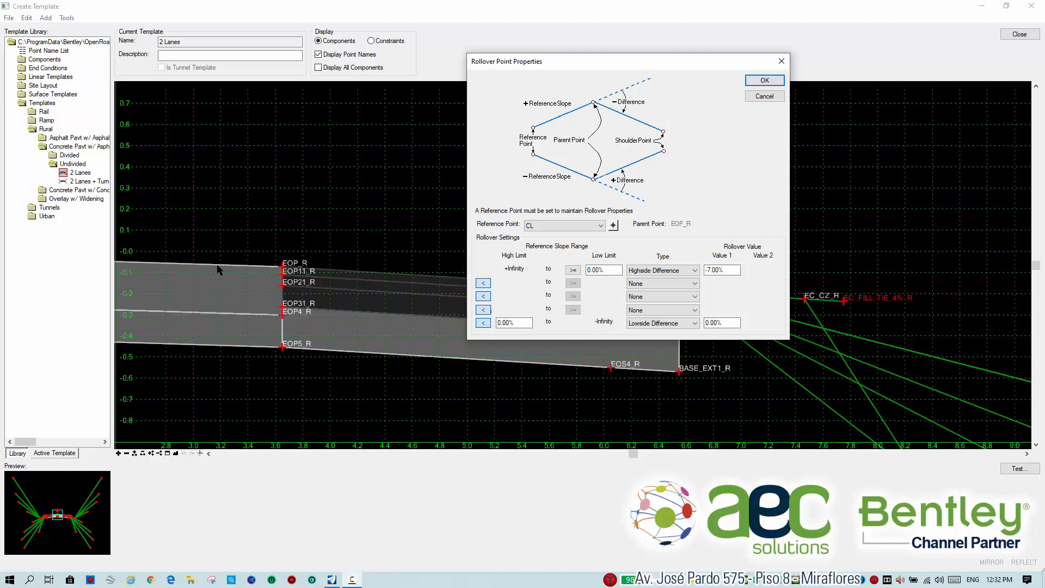
left_click(764, 80)
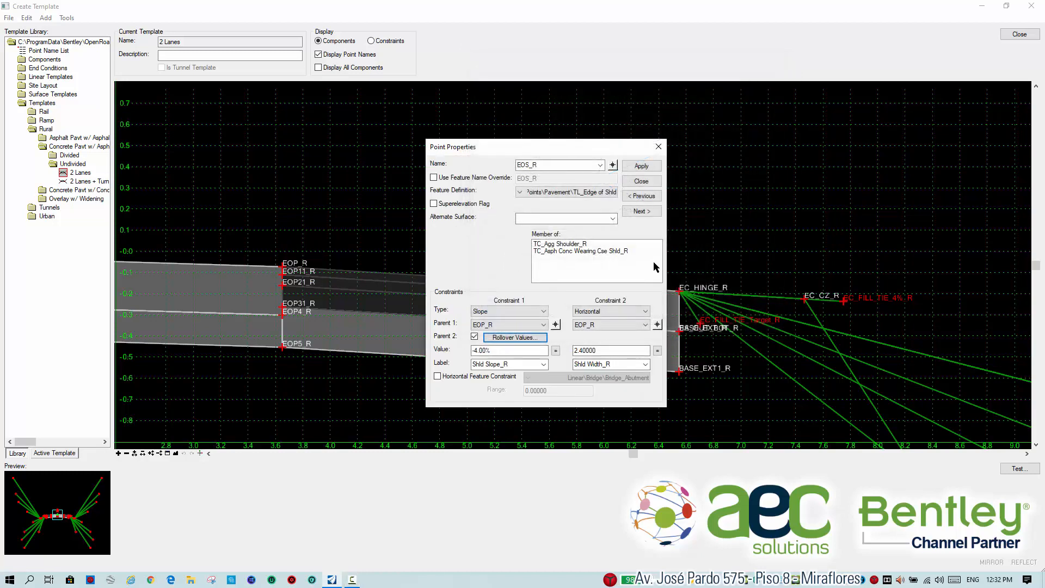
left_click(647, 183)
Set the slope constraint of point EOP_R in the 2 Lanes template to -5.4% and apply it.
mouse_move(282, 272)
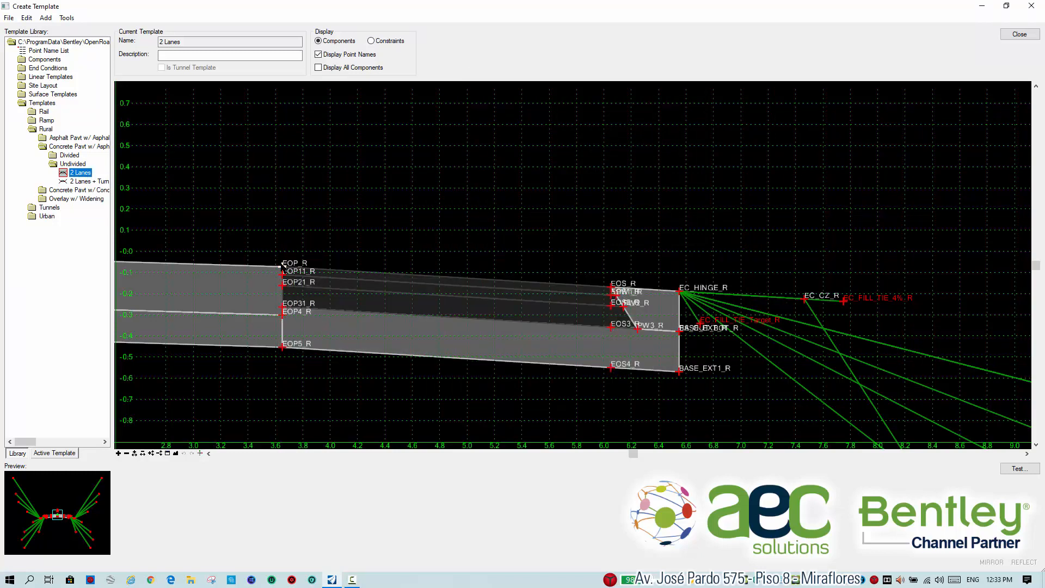
double_click(283, 267)
left_click(501, 349)
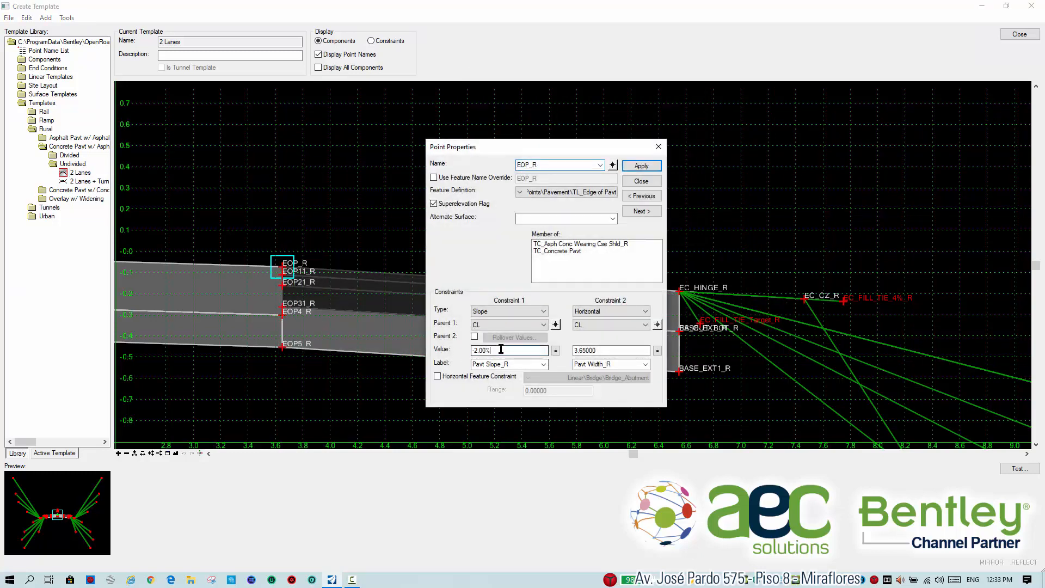
double_click(500, 350)
type("-5.4")
left_click(642, 166)
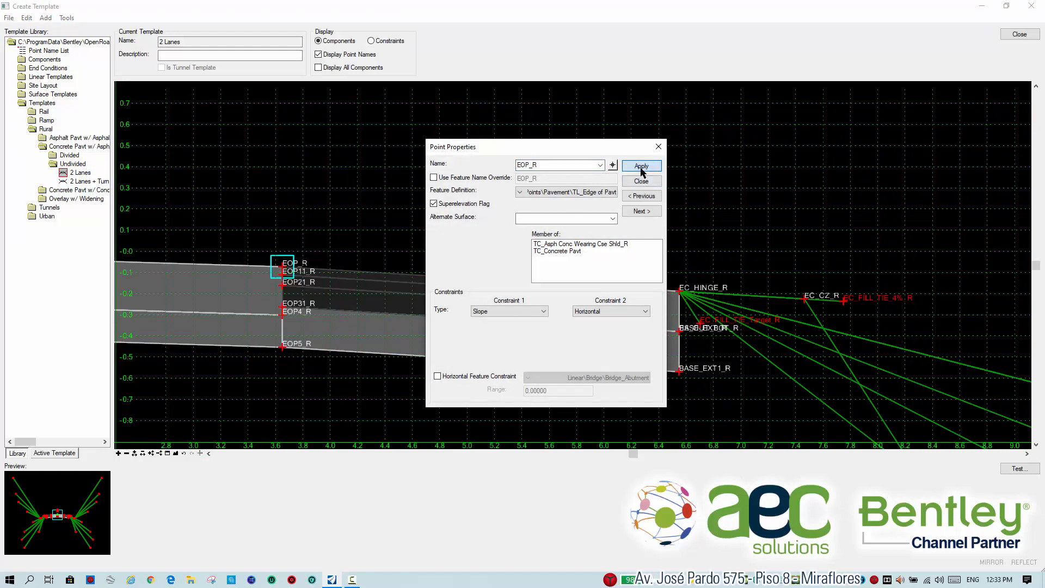
Set the slope constraint of point EOP_R in the 2 Lanes template to 5.4% and apply it.
left_click(474, 350)
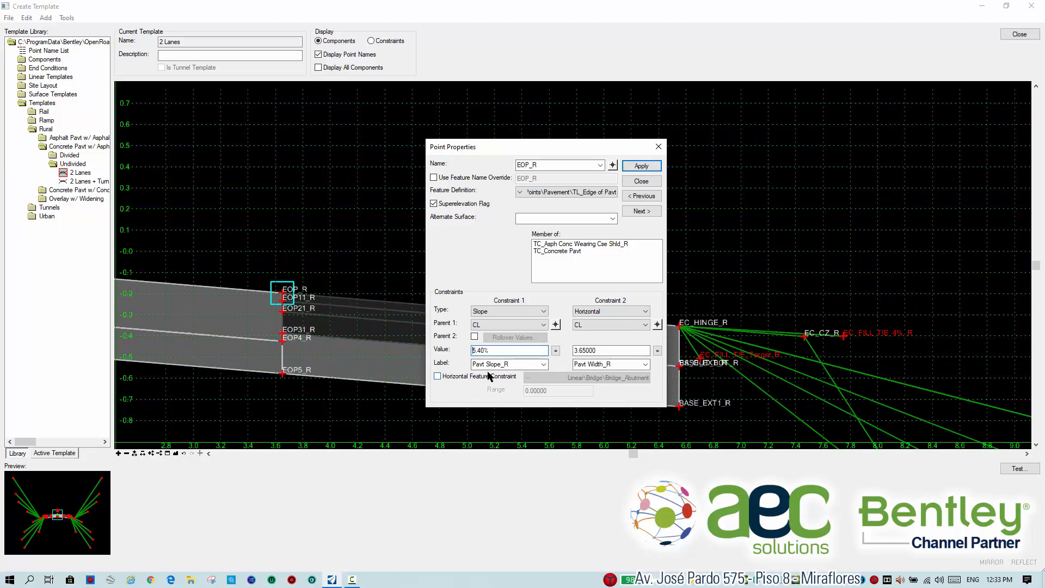
left_click(642, 166)
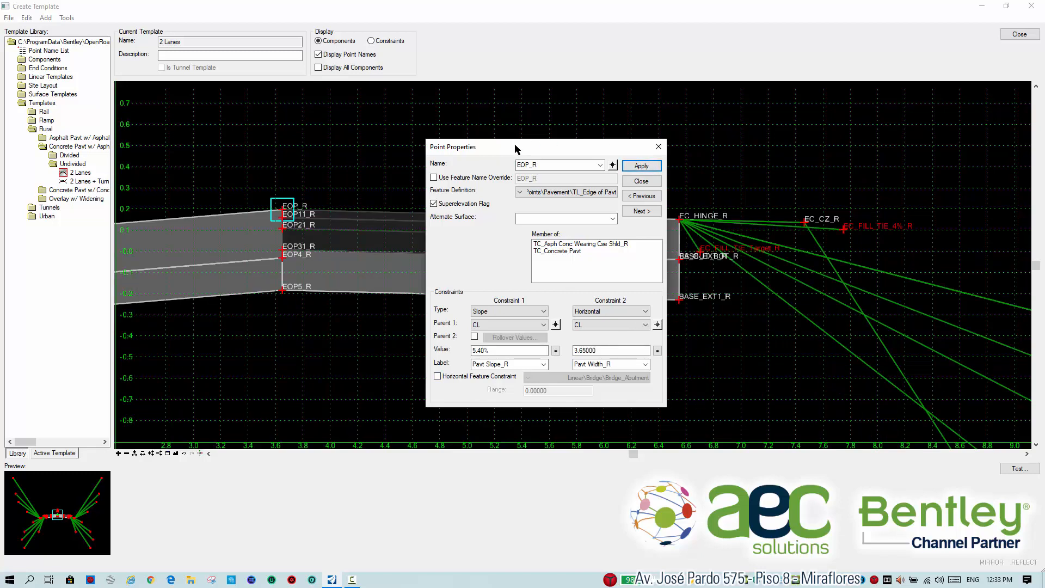
left_click_drag(516, 148, 728, 181)
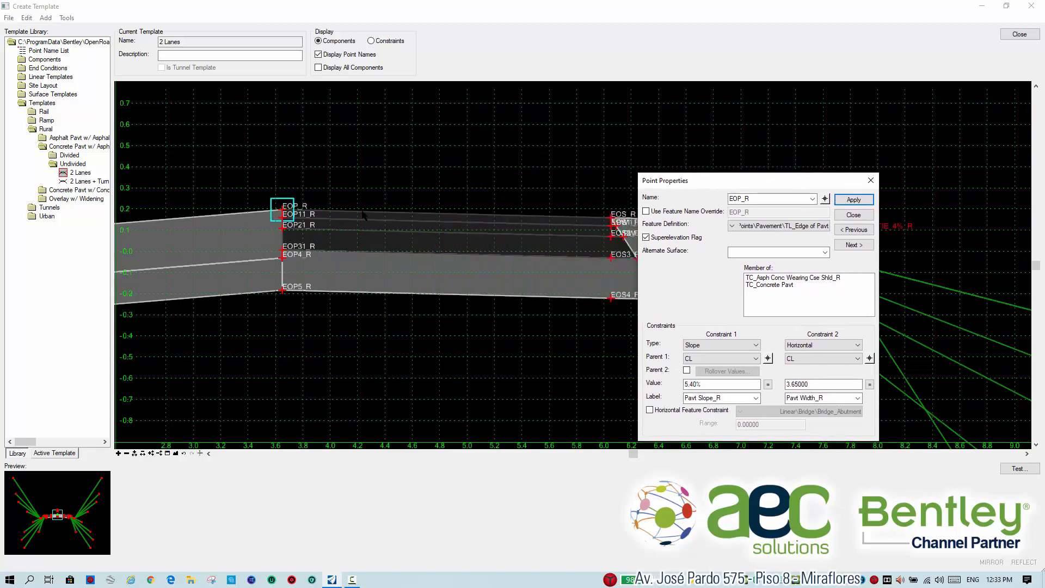
scroll(509, 230, "down", 1)
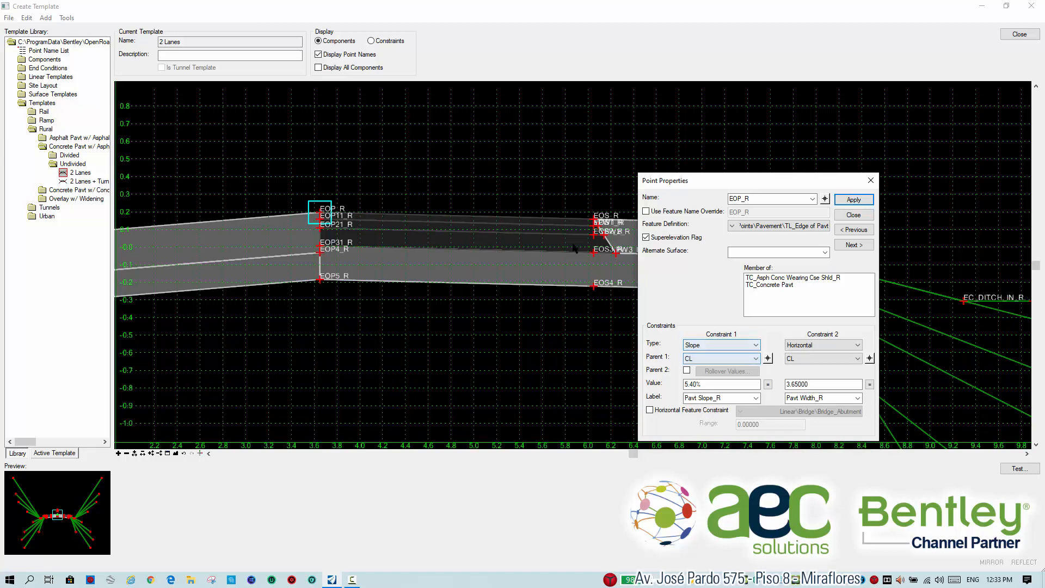
Inspect the constraints and rollover values of shoulder point EOS_R against the raised pavement slope.
left_click(825, 199)
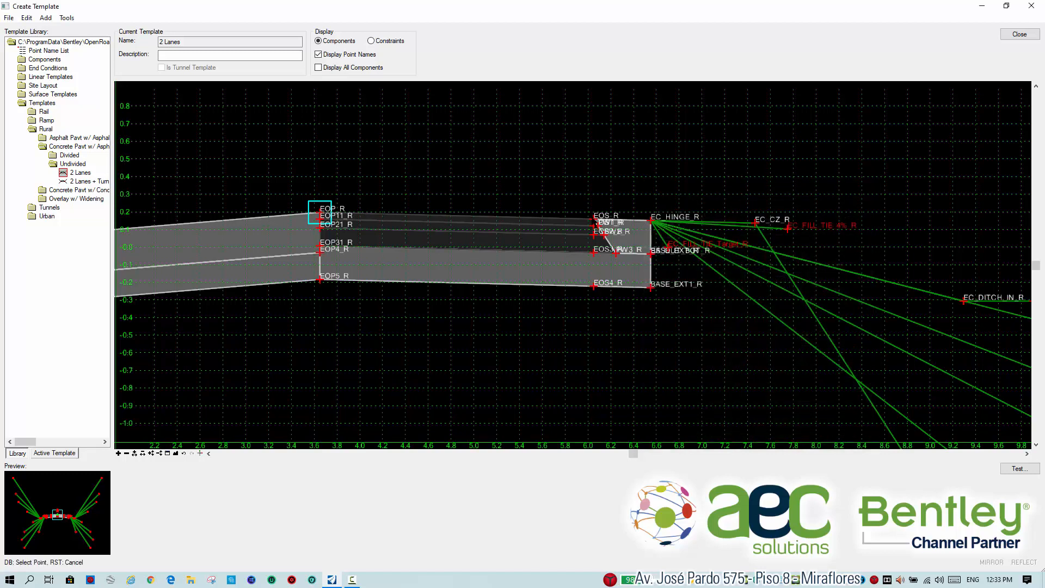
left_click(593, 219)
left_click(736, 372)
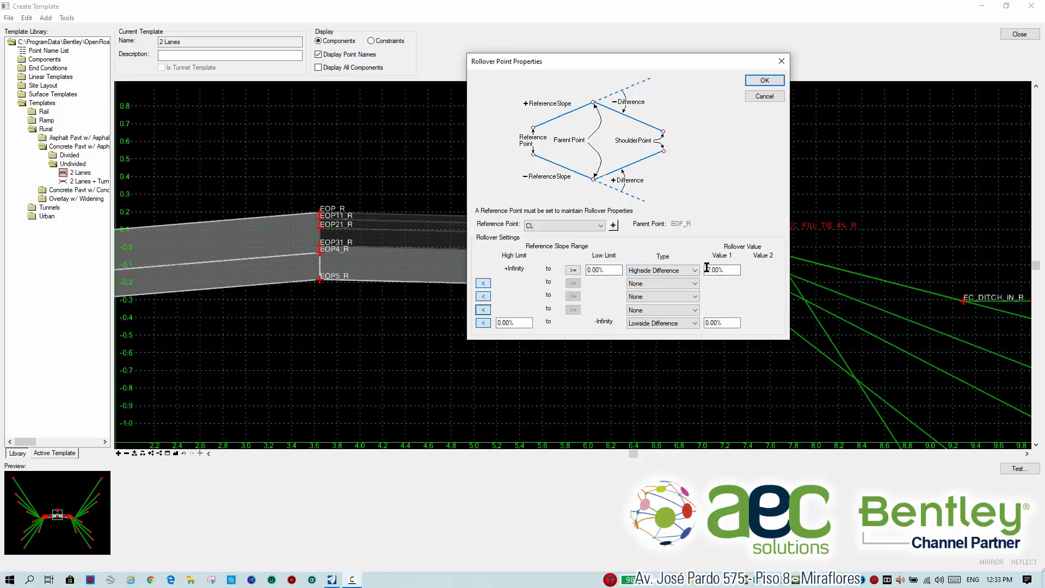
left_click(765, 81)
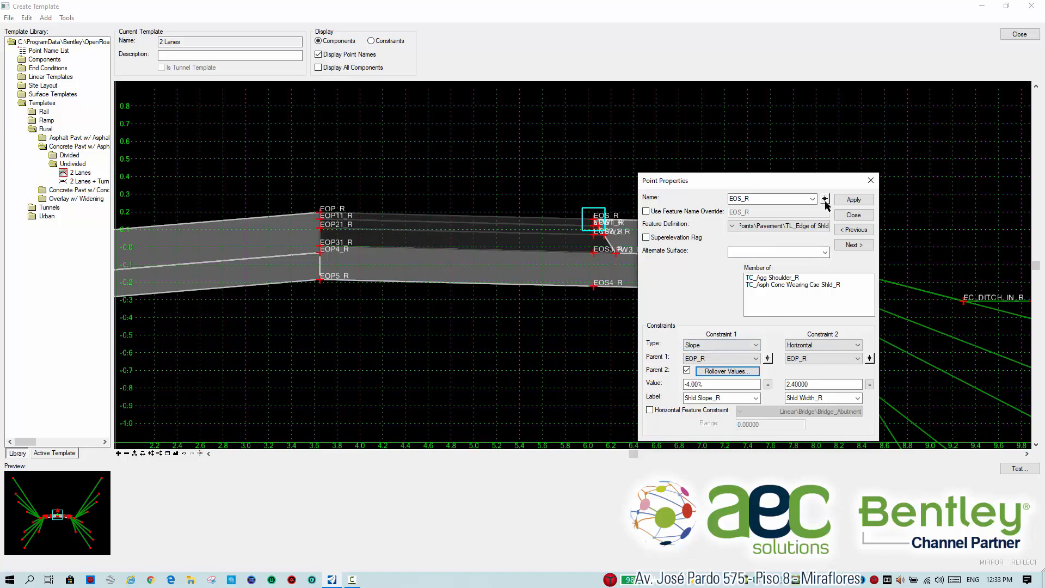
left_click(853, 214)
Set the slope constraint of point EOP_R to -2%, then close the template editor and save the template library.
double_click(320, 213)
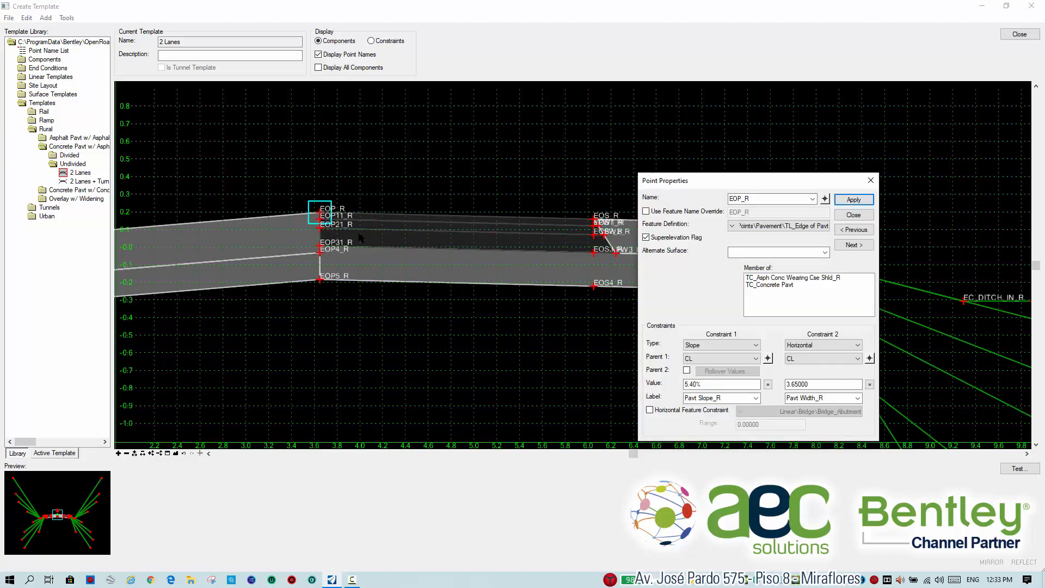
double_click(706, 386)
type("-2")
key("Return")
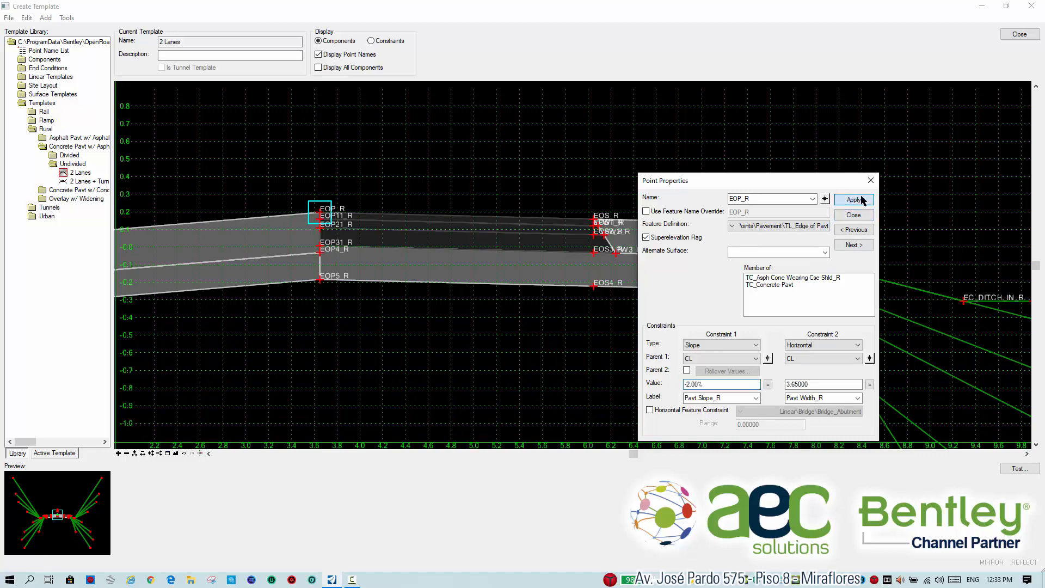
left_click(853, 215)
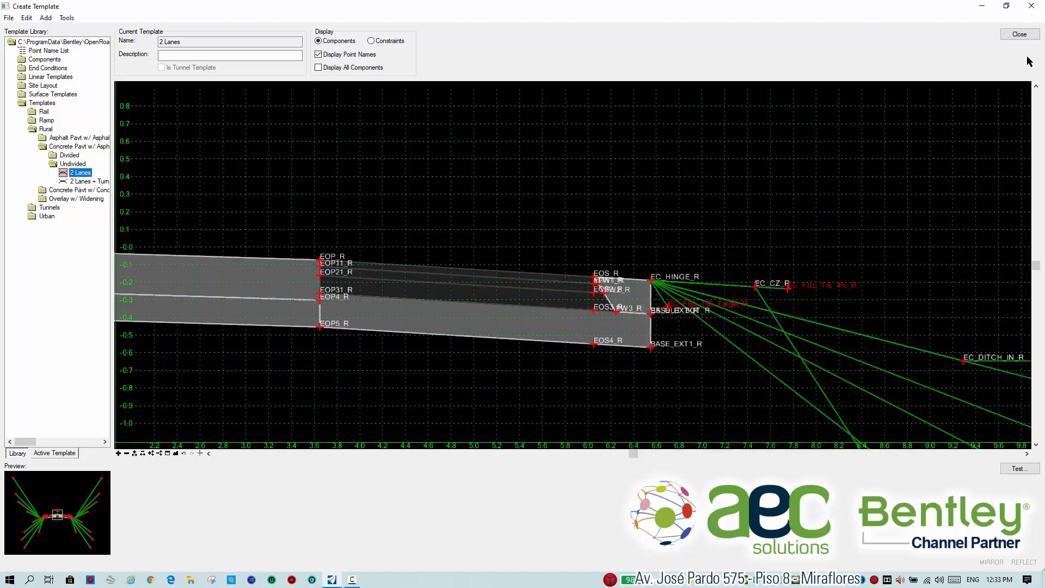
left_click(1019, 34)
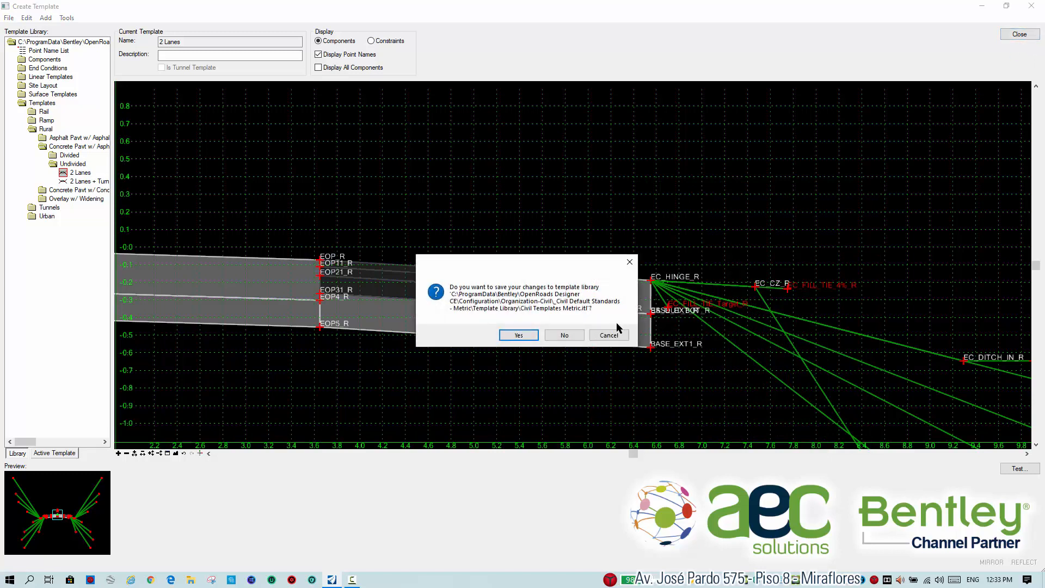
left_click(519, 335)
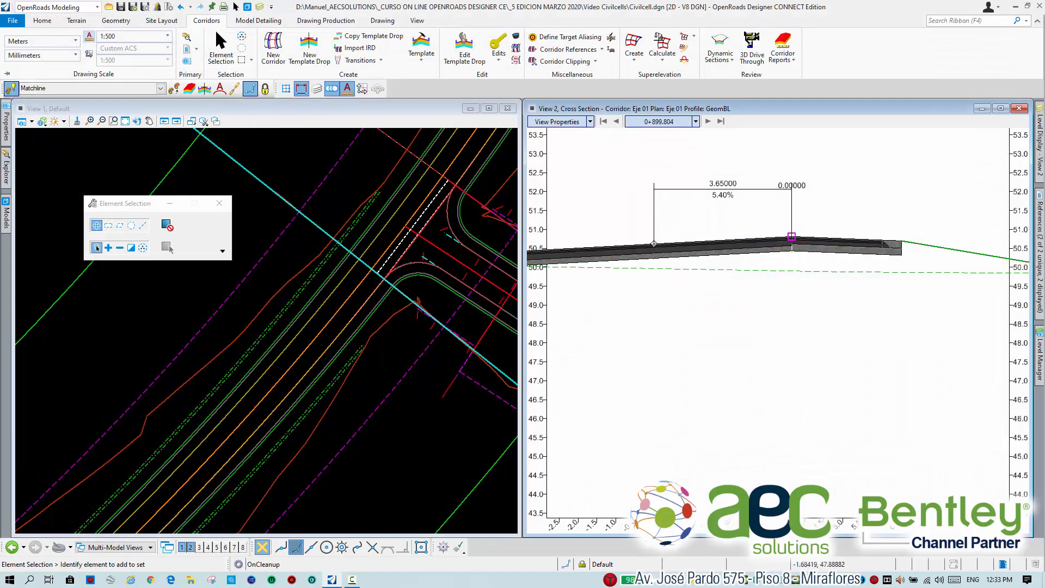
scroll(427, 303, "up", 8)
middle_click_drag(408, 271, 397, 305)
scroll(395, 304, "down", 5)
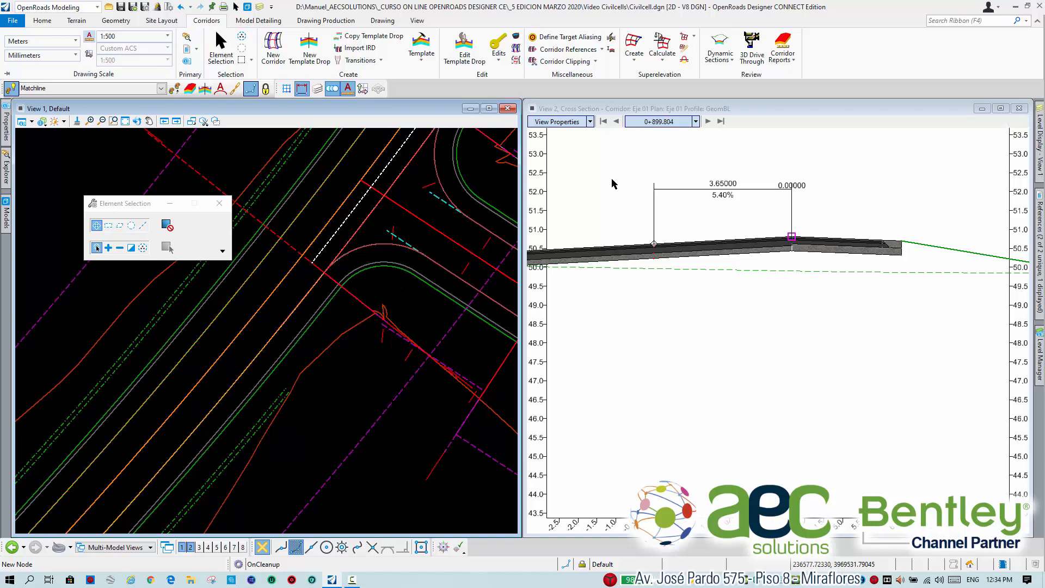
left_click(590, 121)
left_click(714, 145)
left_click(592, 155)
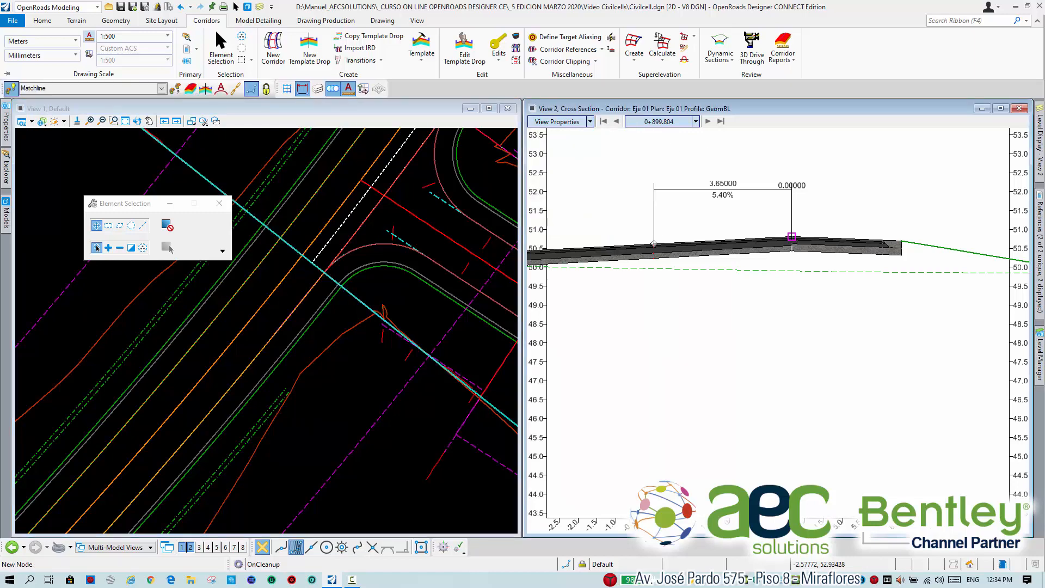
Replace the cross section in View 2 with the Default-3D model.
left_click(22, 121)
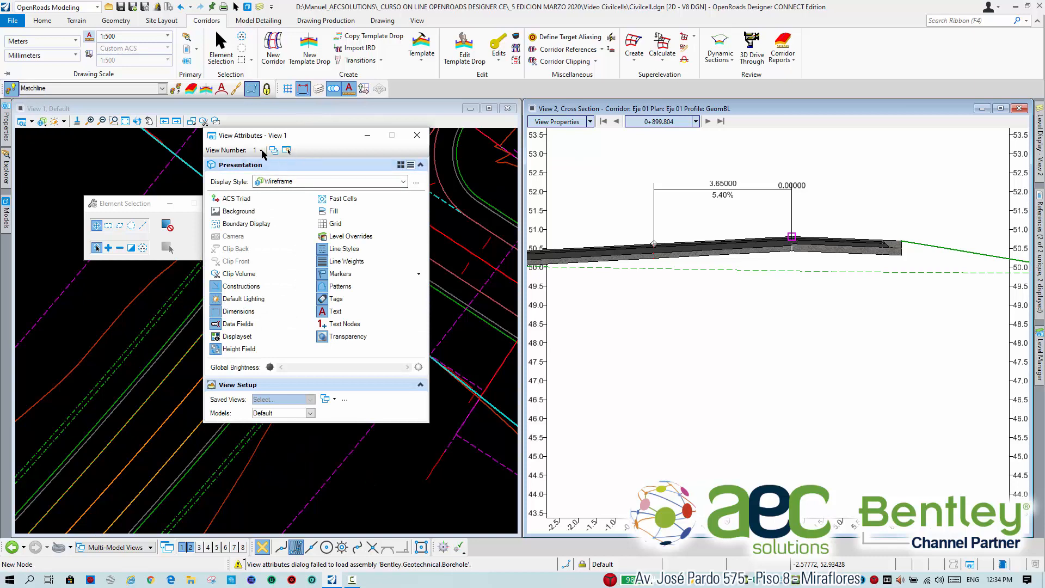
left_click(261, 151)
left_click(279, 175)
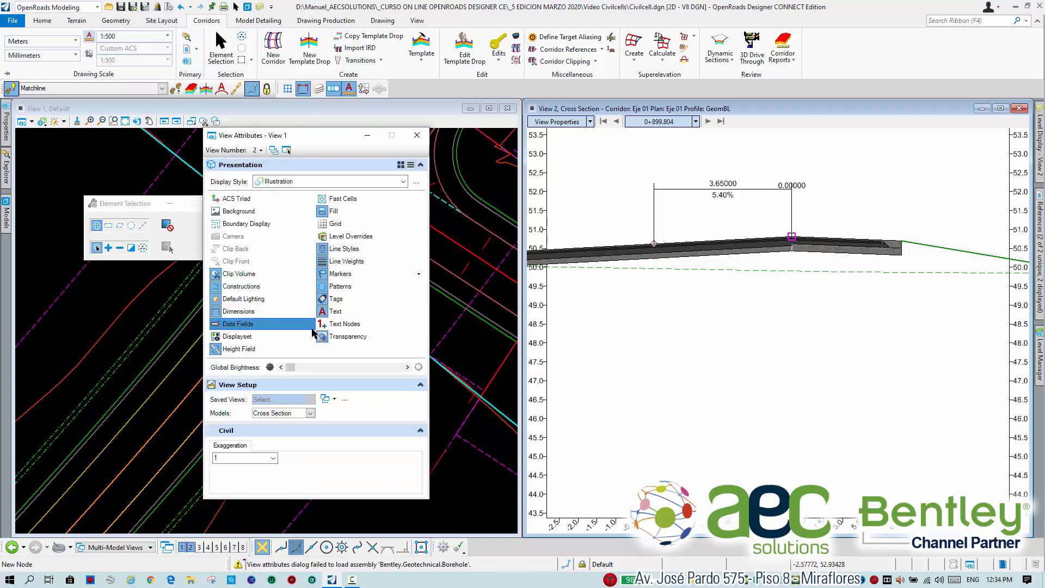
left_click(309, 412)
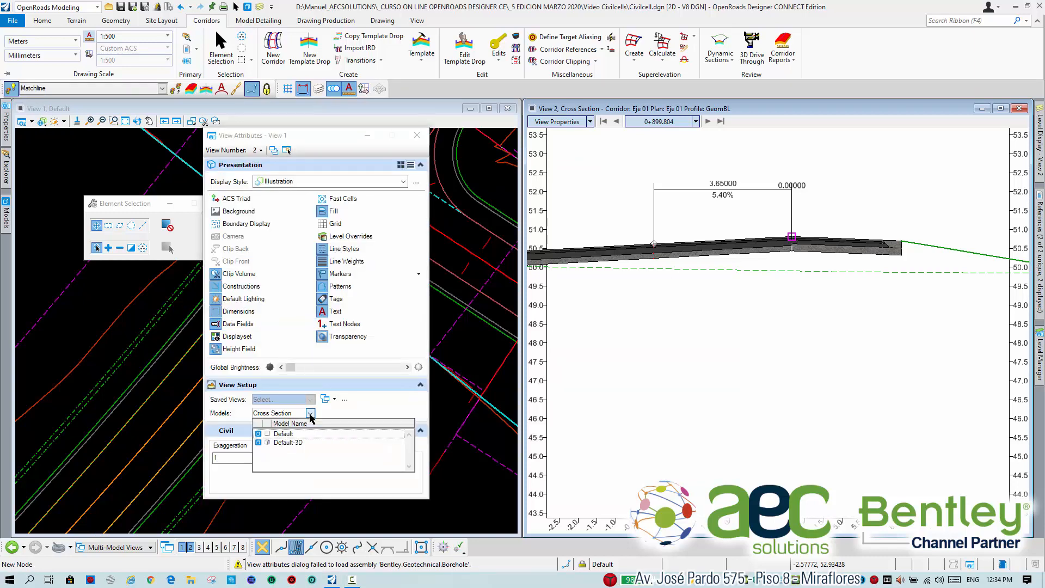
left_click(313, 444)
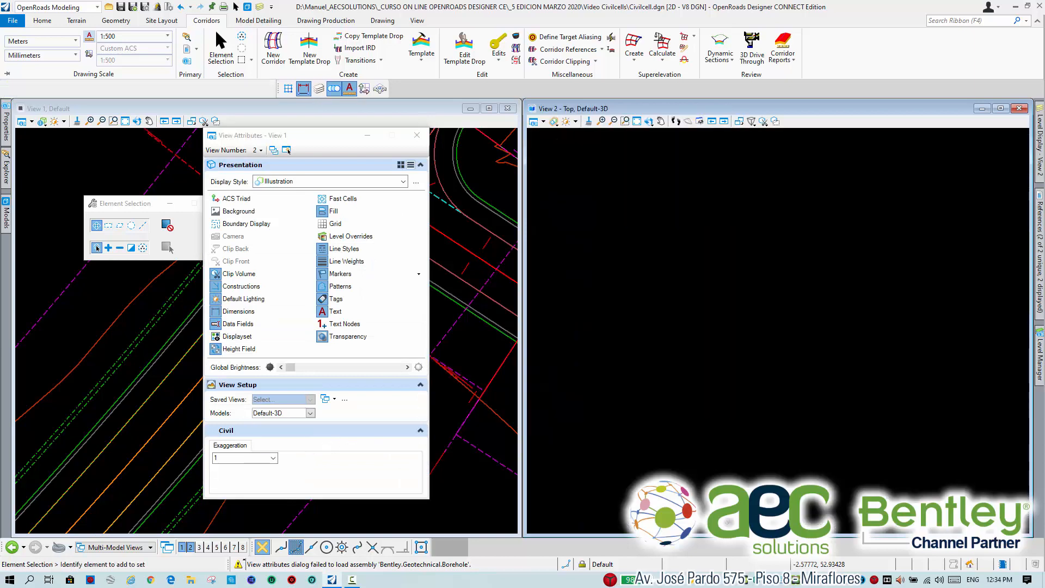
Apply the Illustration display style to the 3D view and fit the whole model in it.
left_click(553, 121)
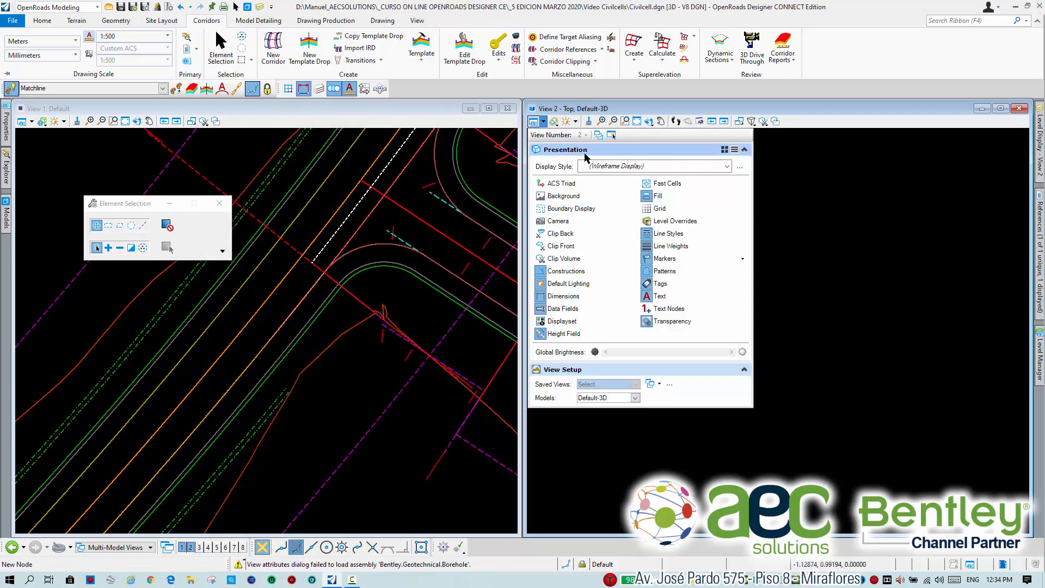
left_click(659, 166)
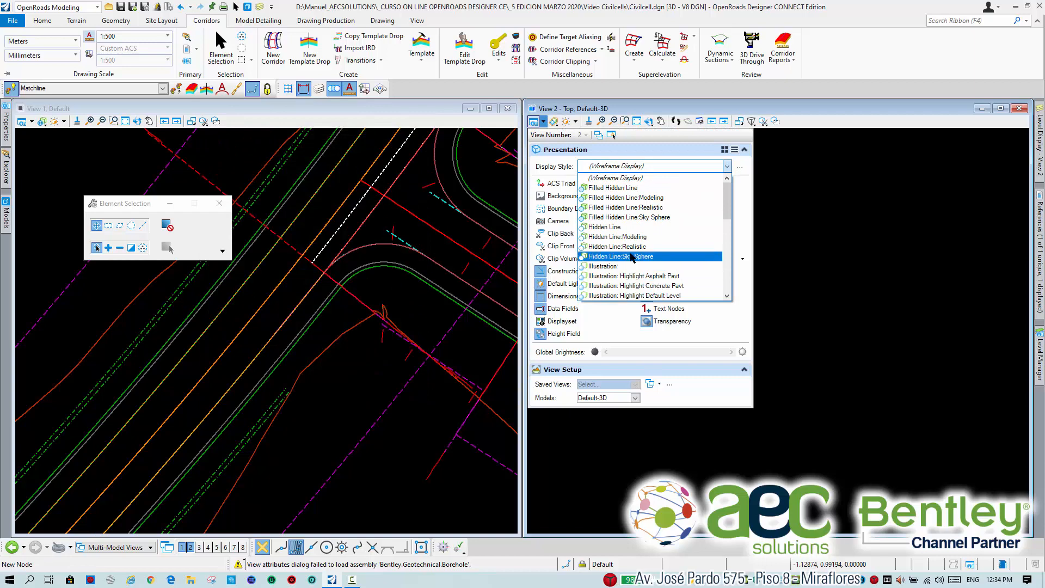
left_click(630, 266)
left_click(637, 121)
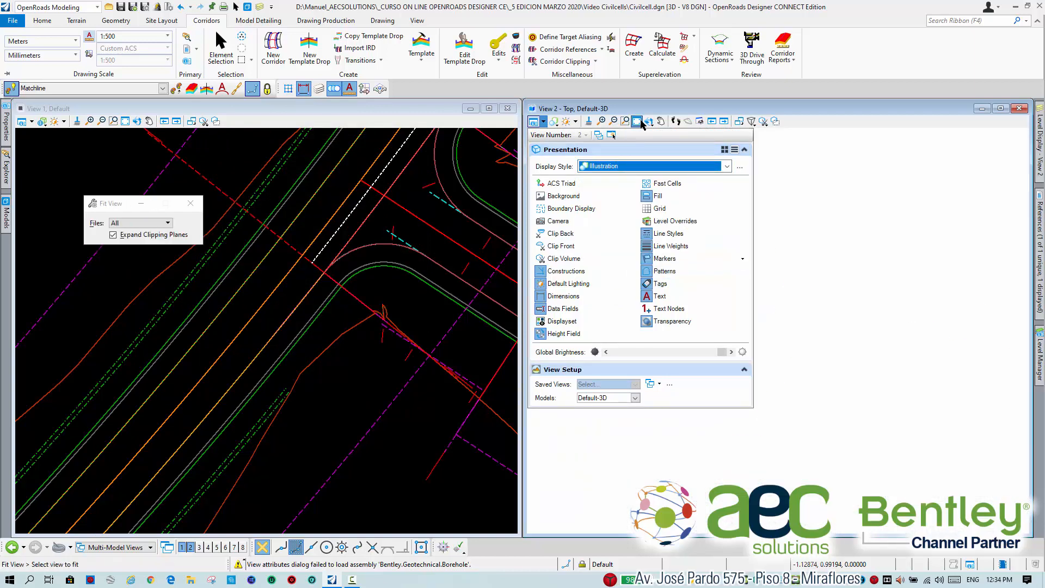
left_click(797, 327)
Rotate the 3D view to examine how the side slopes meet at the intersection's curved corner.
left_click(648, 121)
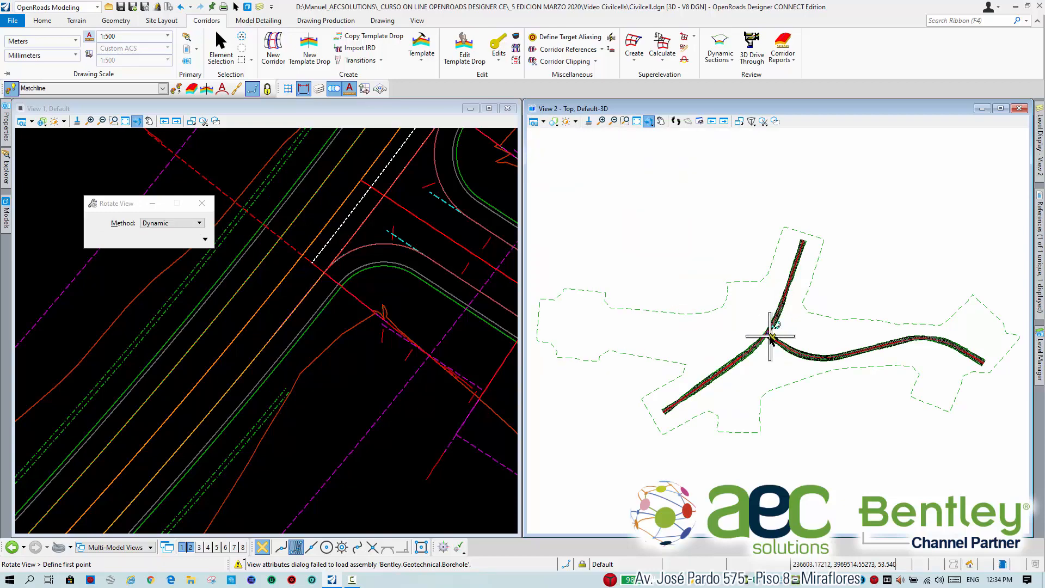
scroll(772, 338, "up", 5)
middle_click_drag(772, 338, 957, 351, "shift")
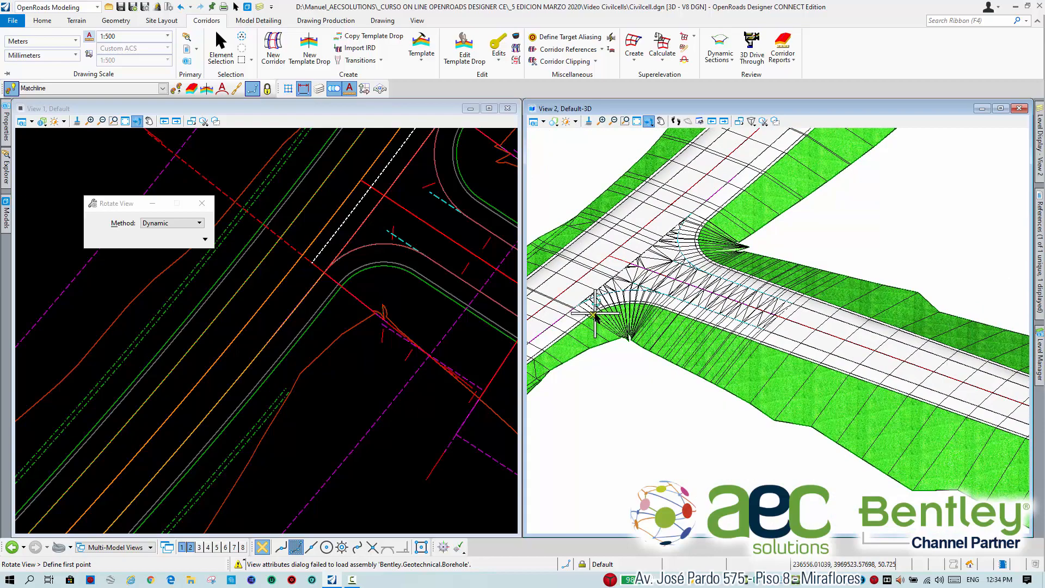
scroll(594, 313, "up", 8)
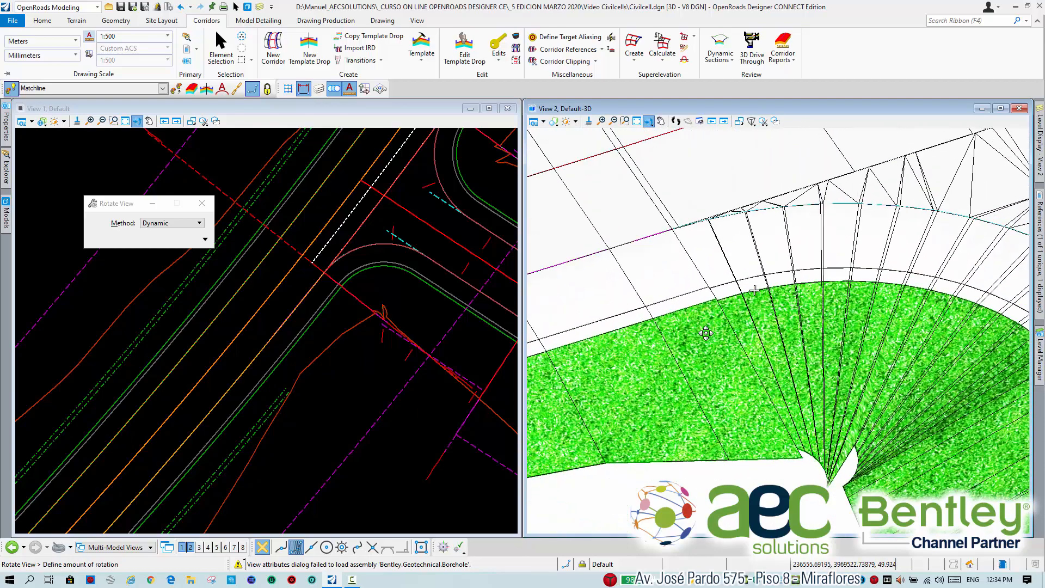
left_click_drag(675, 309, 666, 296)
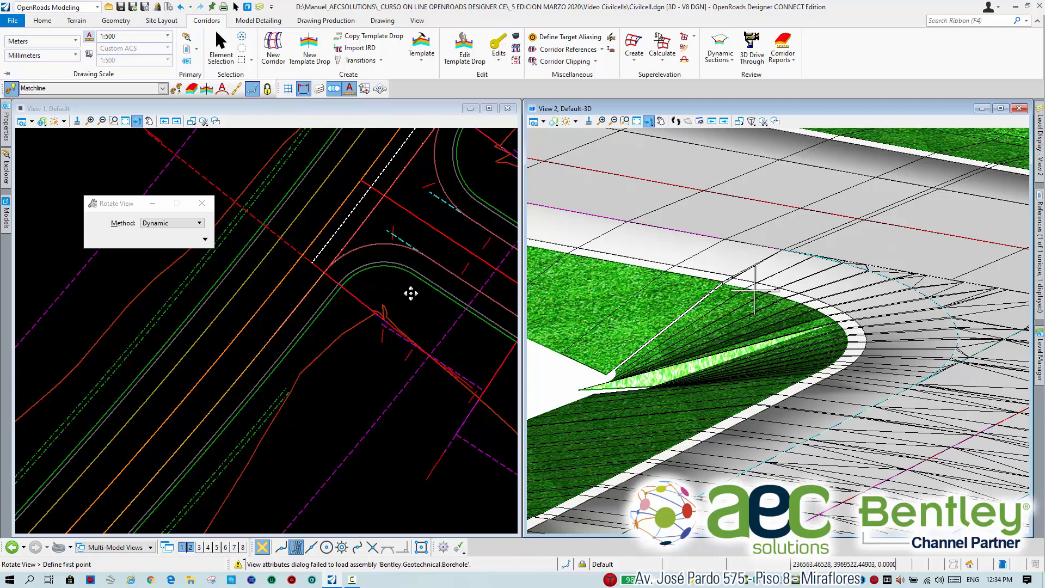
Select the Asphalt Shoulder + End Condition_R linear template at the overlapping-slope corner in the plan view and examine its extents.
middle_click_drag(411, 294, 345, 292)
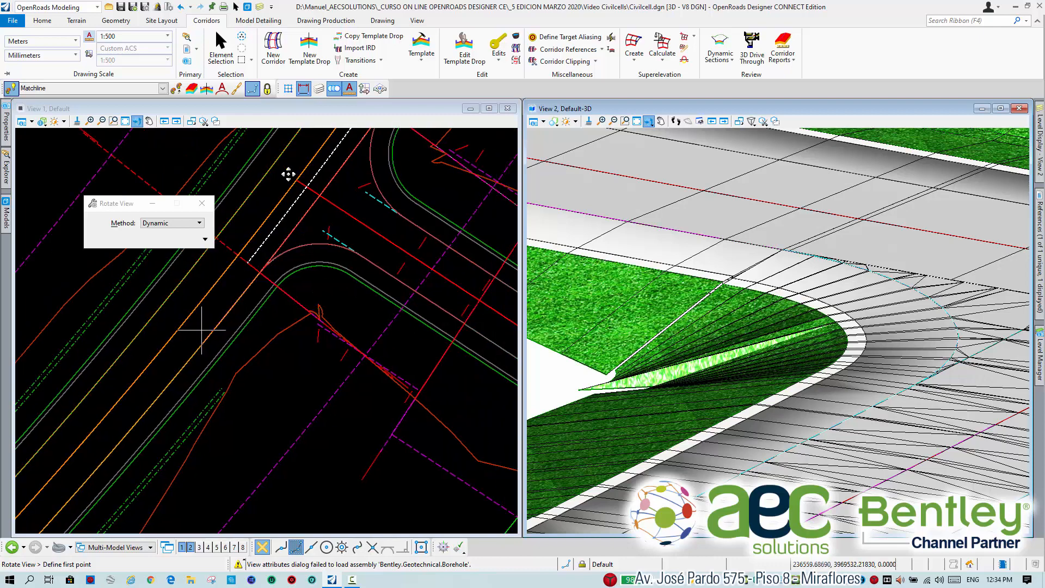
left_click(221, 45)
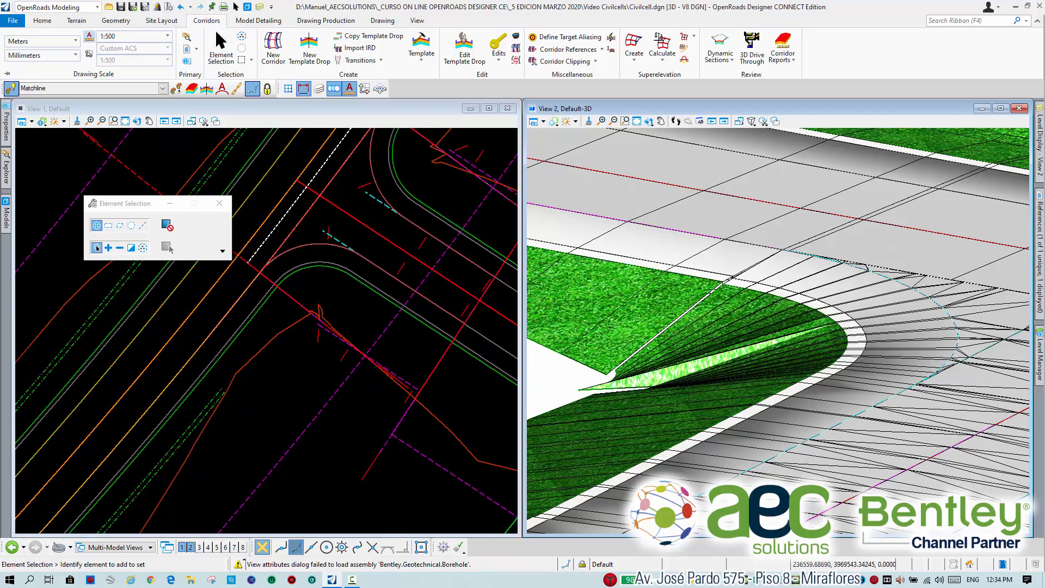
left_click(343, 232)
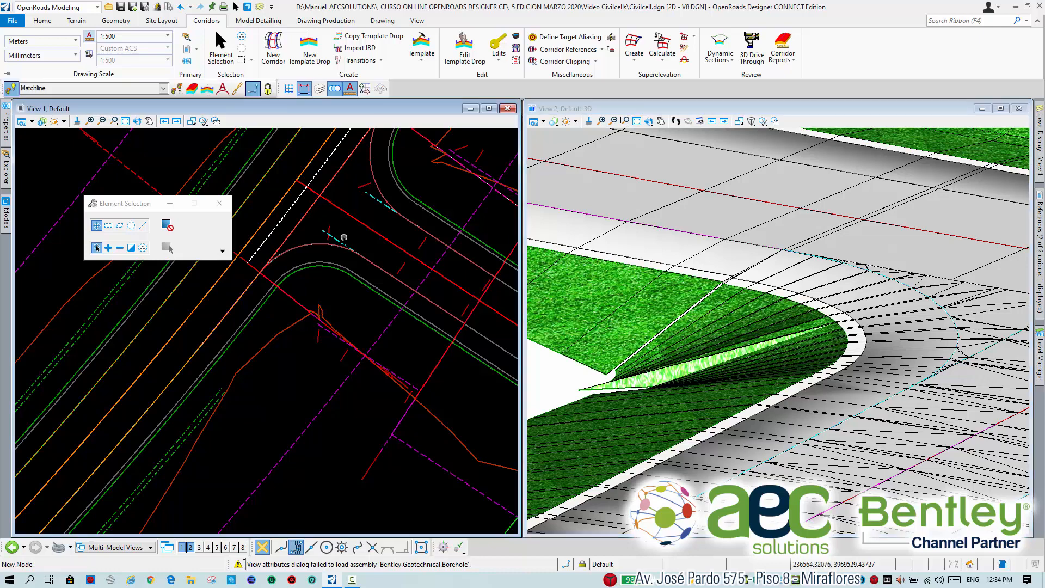
middle_click_drag(308, 272, 324, 289)
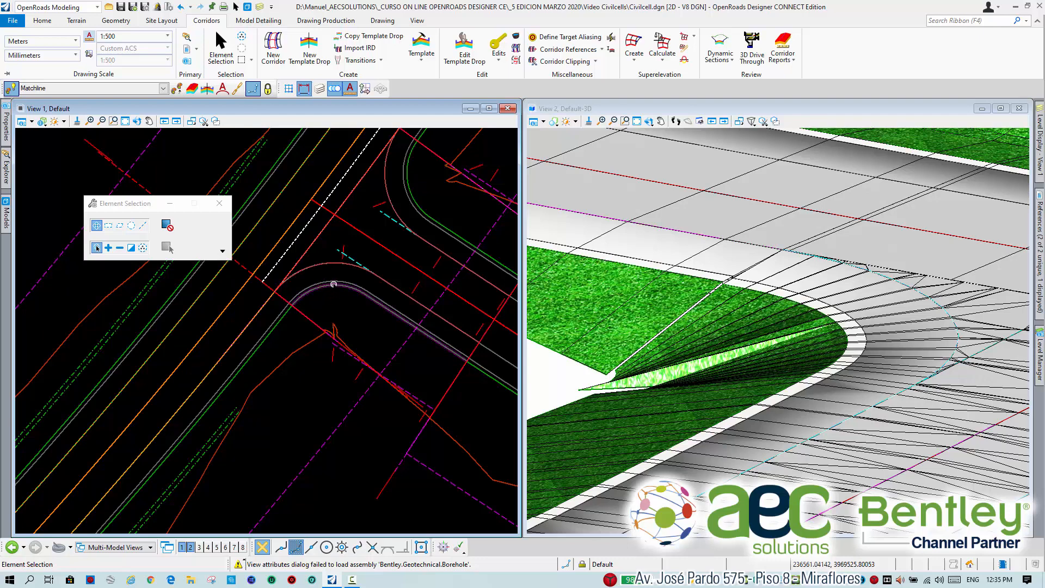
scroll(356, 361, "up", 1)
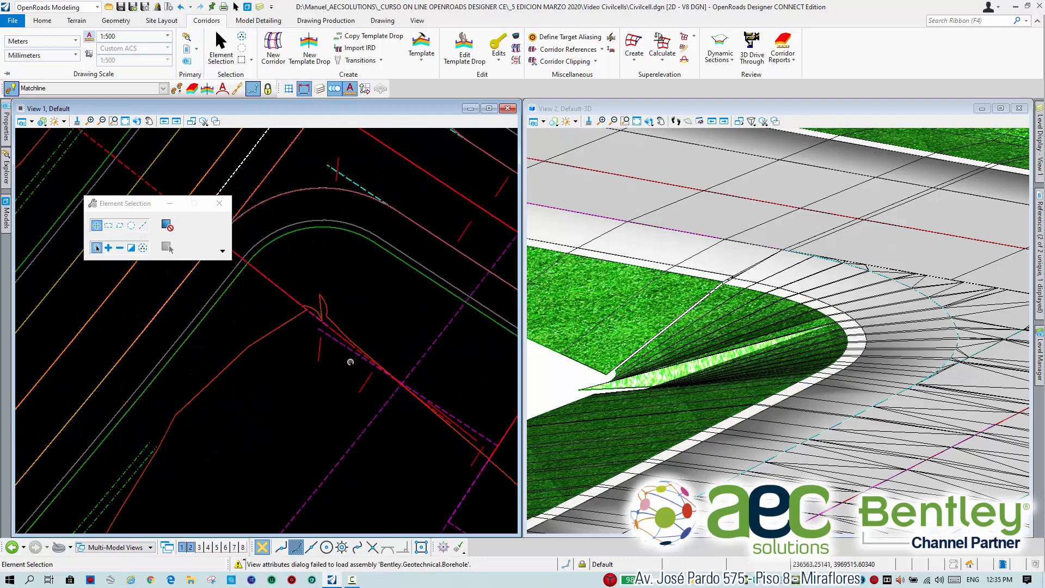
scroll(333, 346, "down", 2)
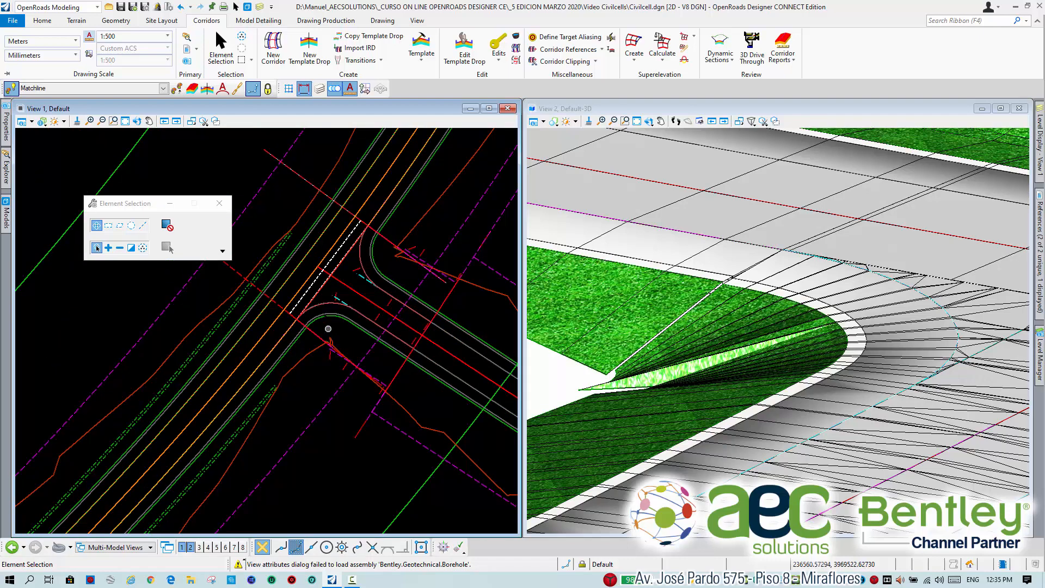
scroll(325, 310, "up", 2)
scroll(344, 426, "up", 2)
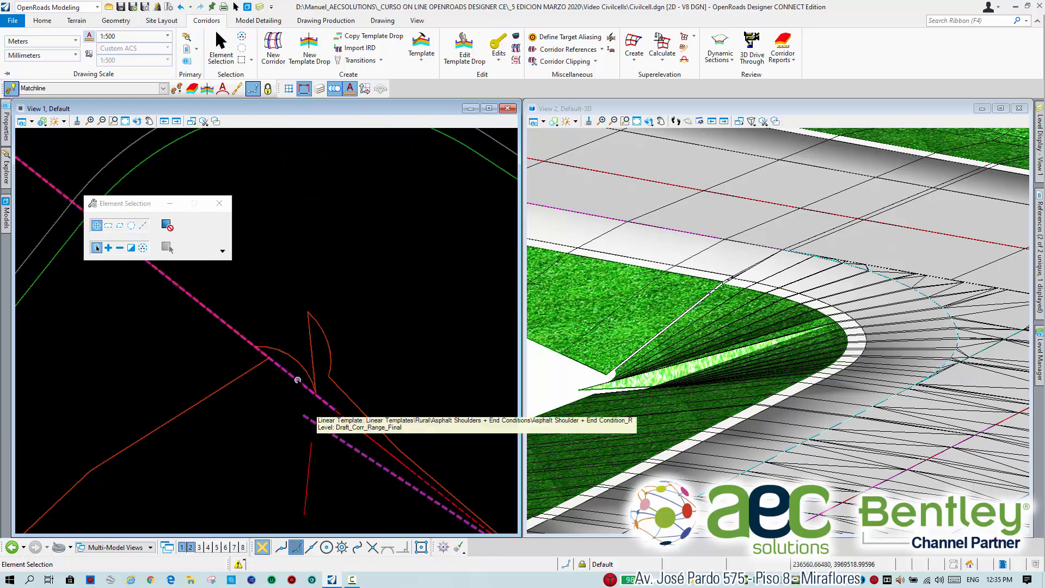
left_click(297, 380)
scroll(344, 316, "down", 3)
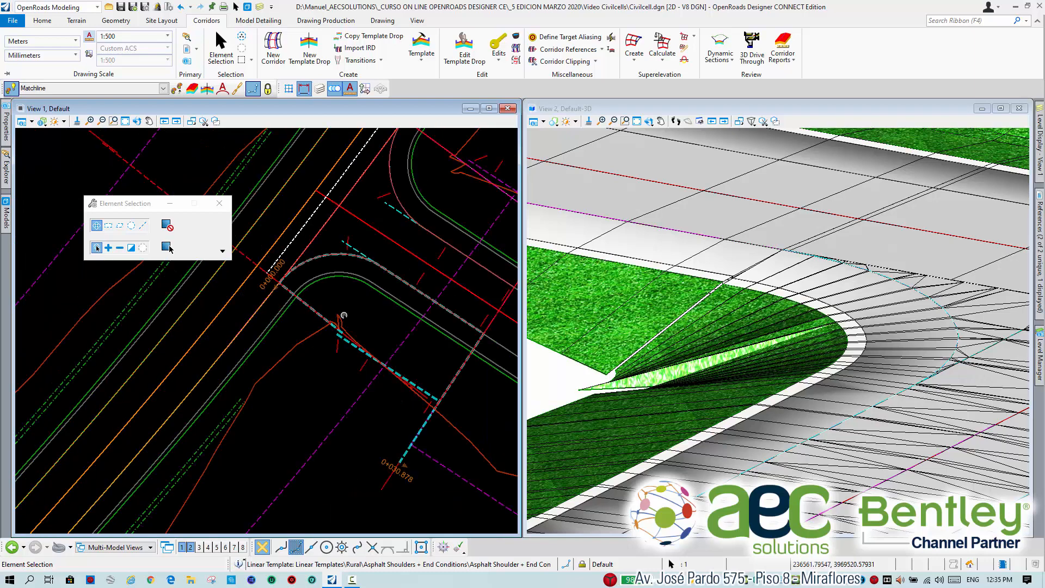
scroll(351, 304, "down", 2)
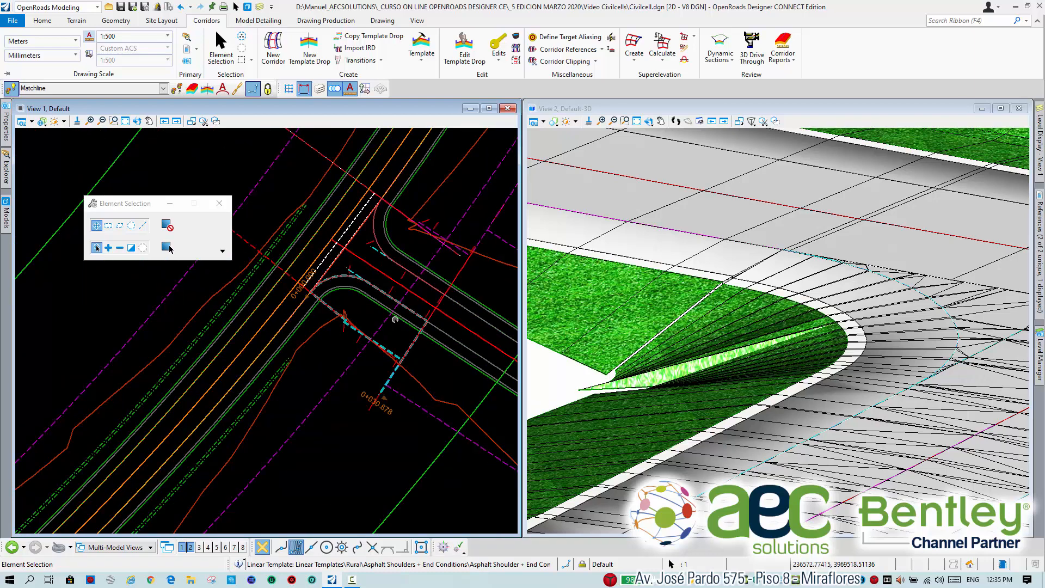
scroll(337, 302, "up", 3)
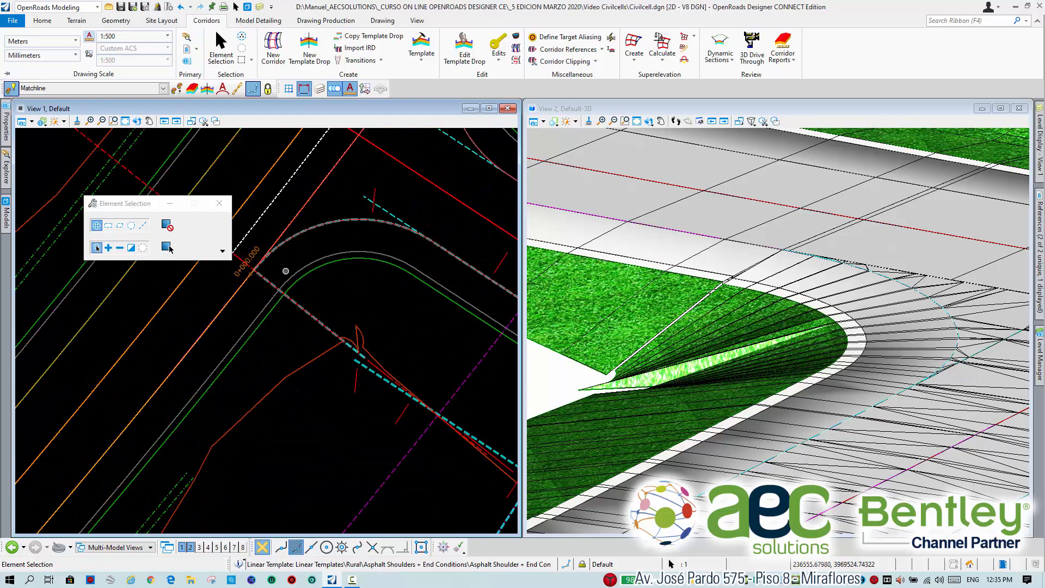
Open the Asphalt Shoulder + End Condition_R template drop at the selected overlapping-slope corner for editing.
scroll(326, 305, "down", 2)
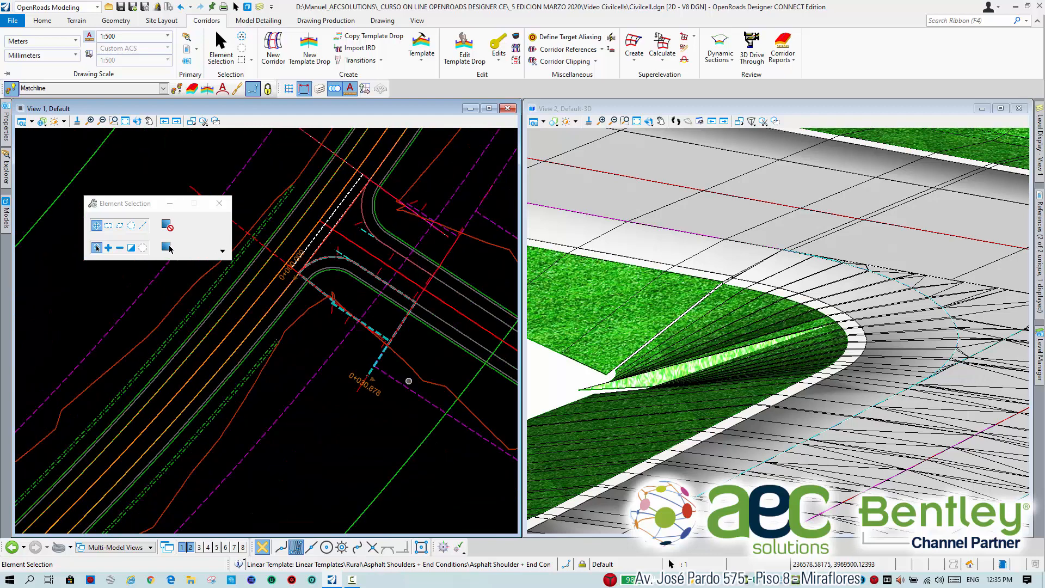
scroll(409, 314, "up", 3)
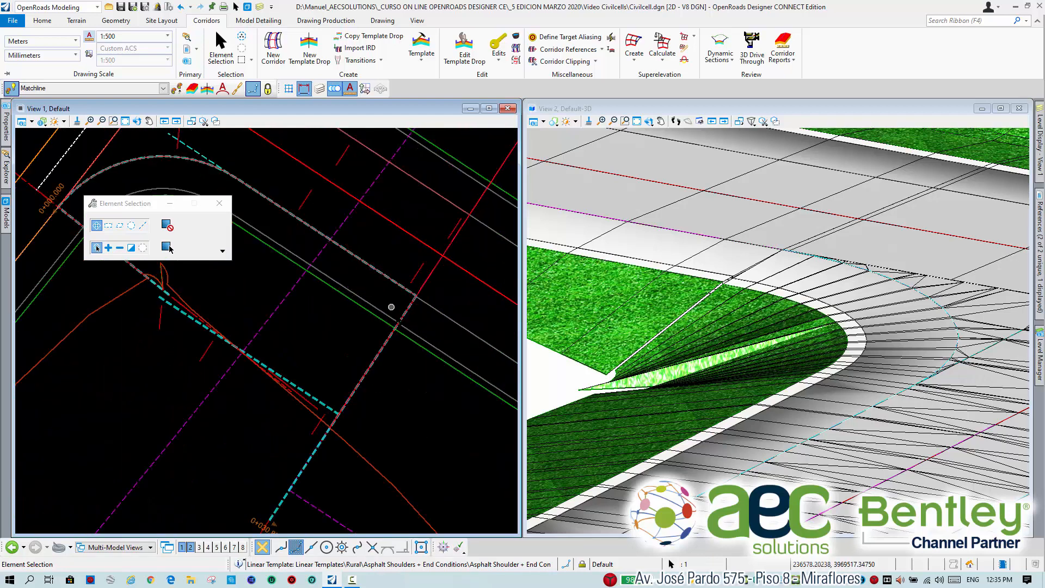
scroll(327, 309, "down", 2)
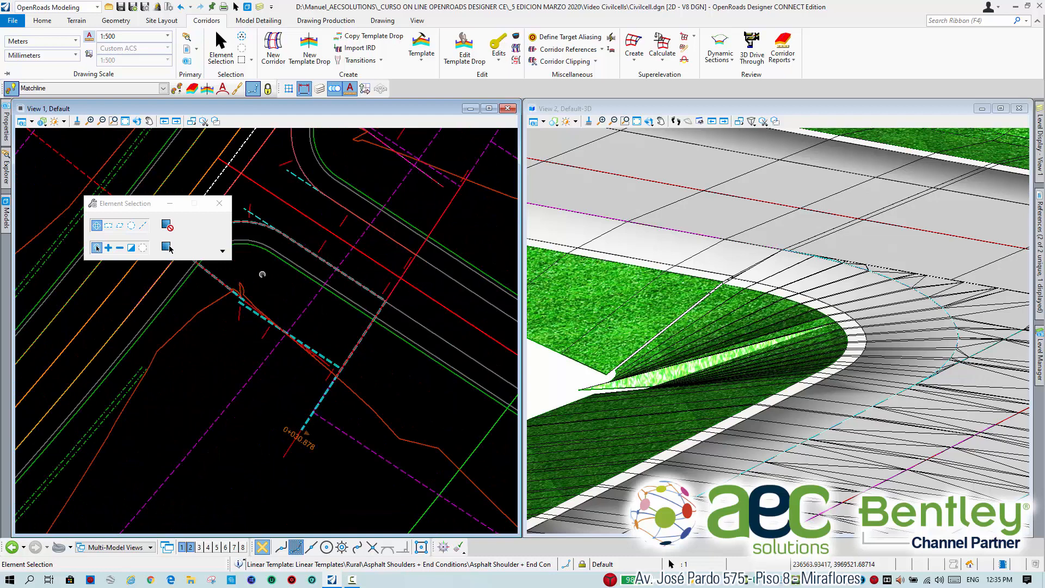
middle_click_drag(261, 274, 317, 316)
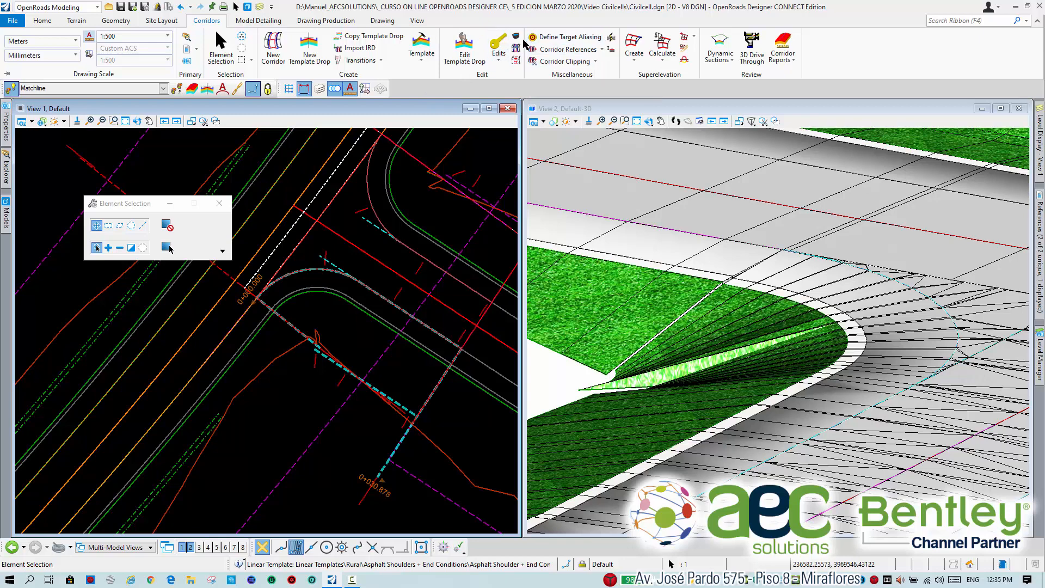
left_click(499, 55)
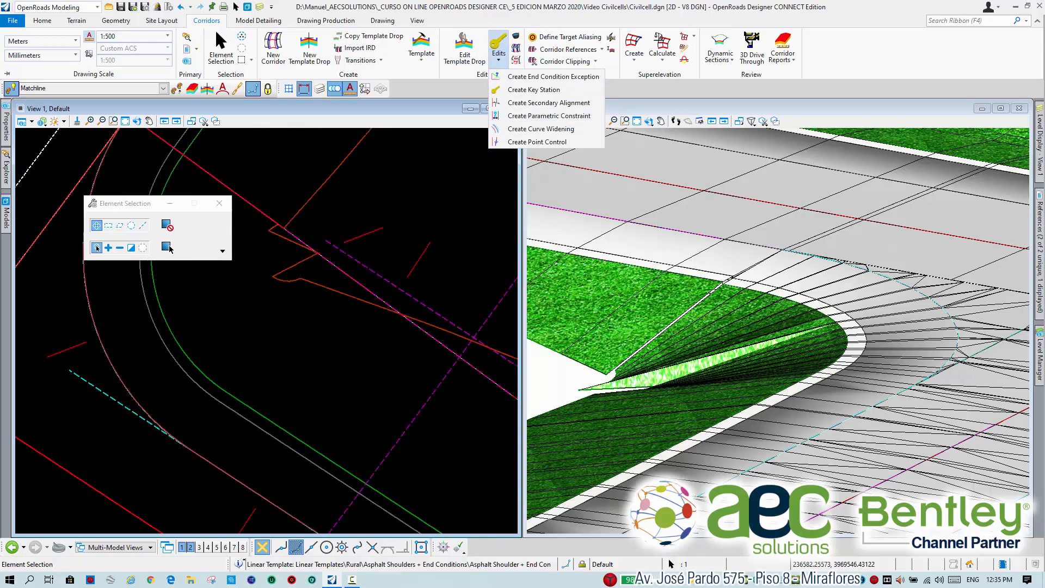
scroll(506, 142, "up", 2)
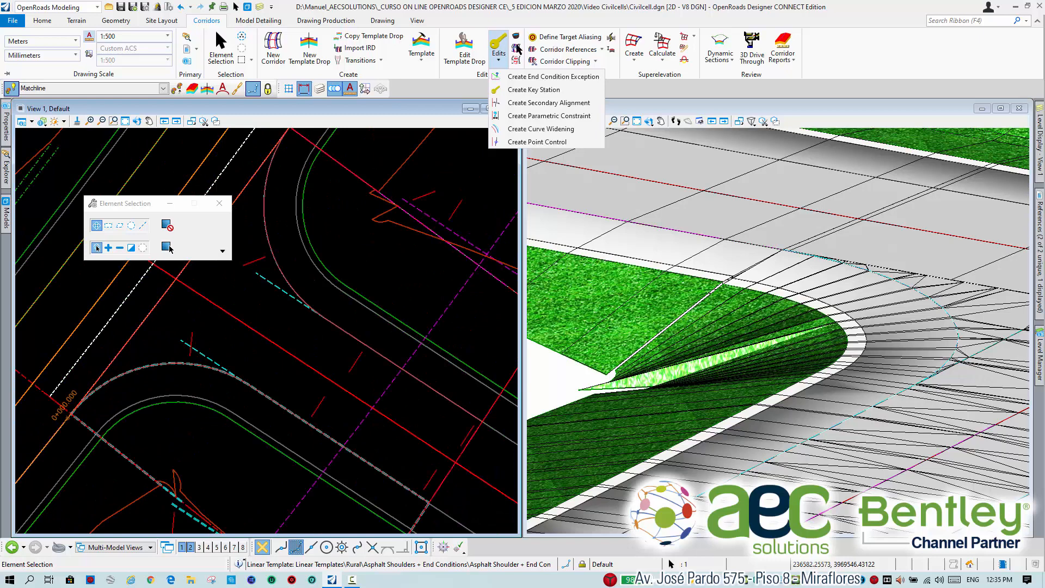
left_click(460, 50)
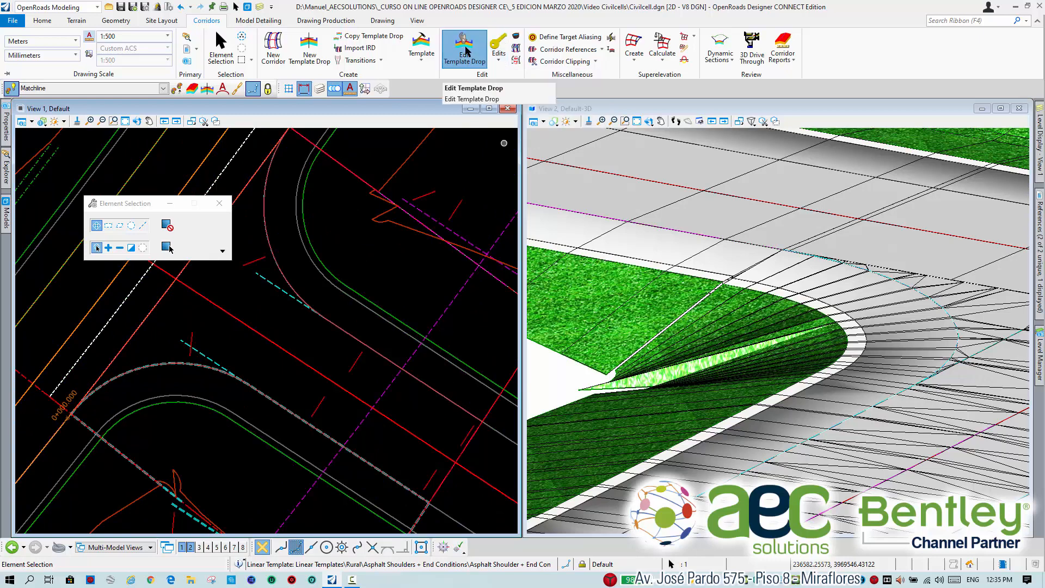
middle_click_drag(193, 437, 278, 354)
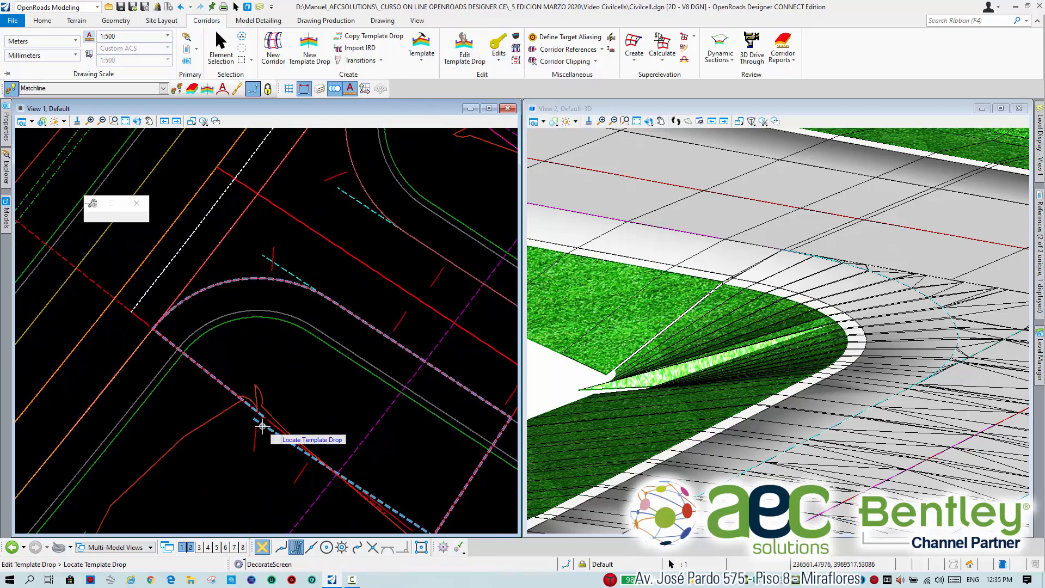
left_click(255, 408)
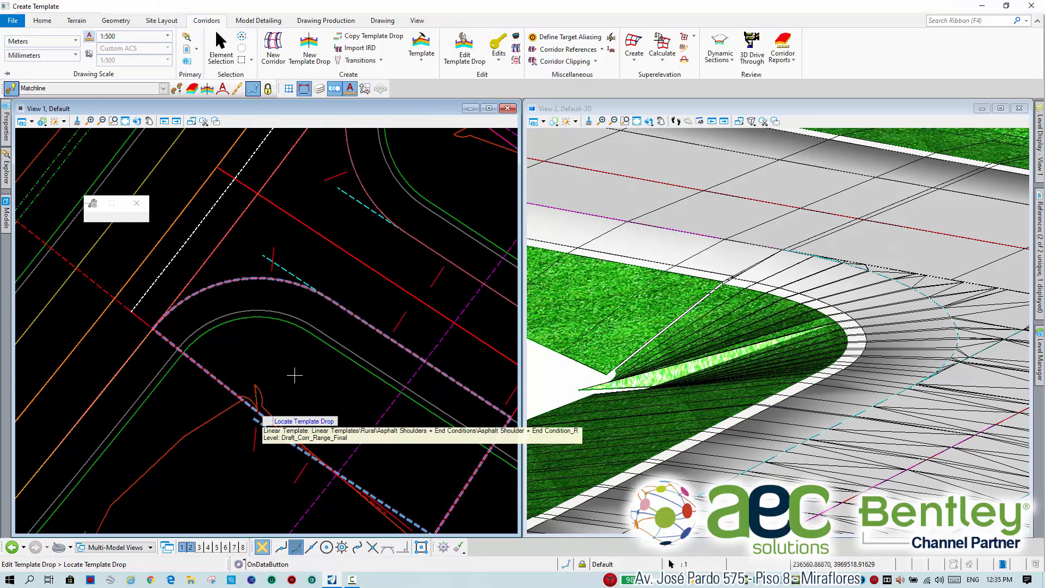
scroll(275, 289, "up", 5)
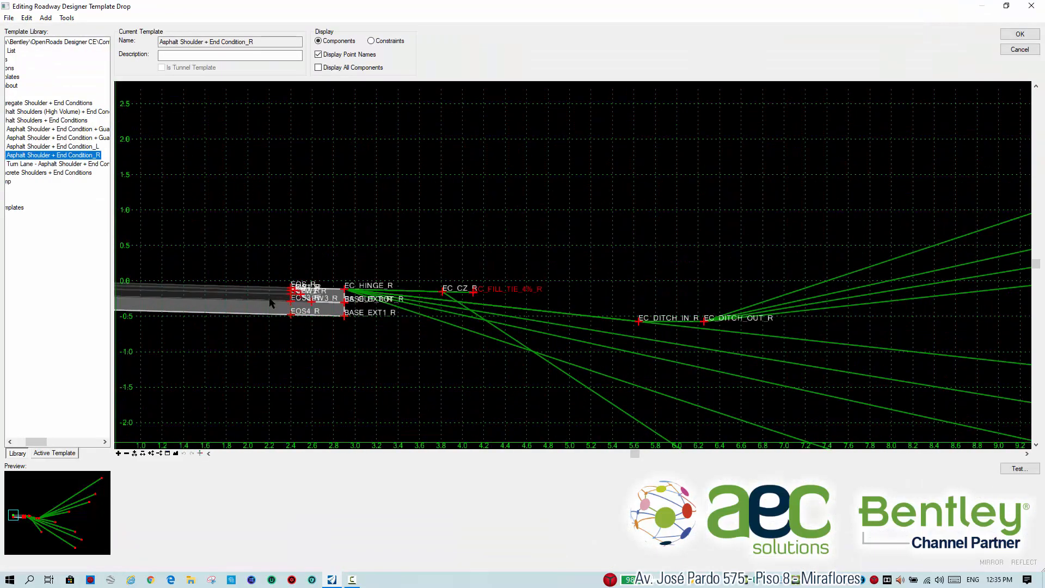
Label the slope constraint of point EOS_R as "Talud arcen" and save the template drop.
scroll(296, 294, "up", 3)
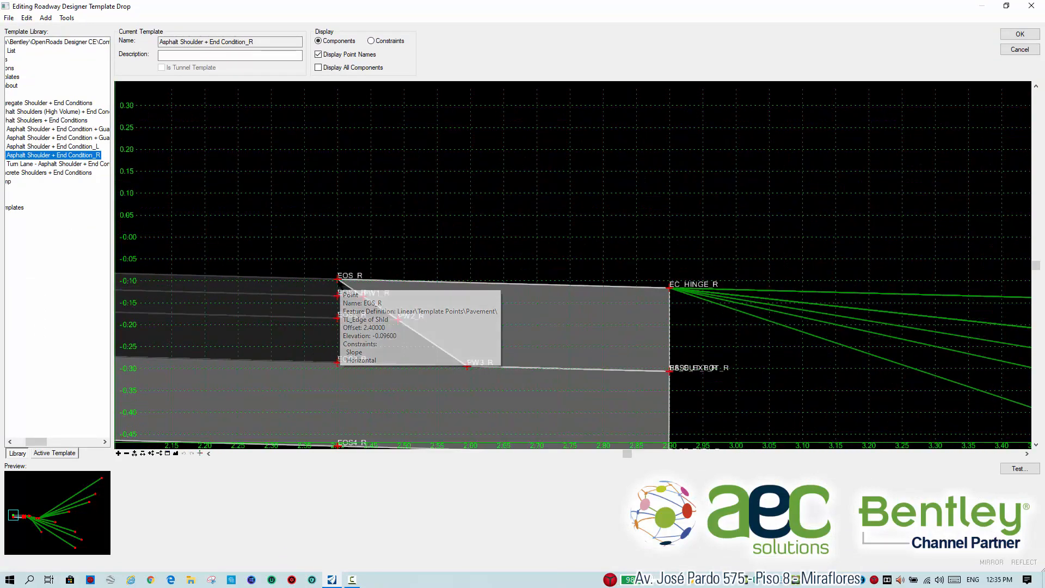
double_click(337, 278)
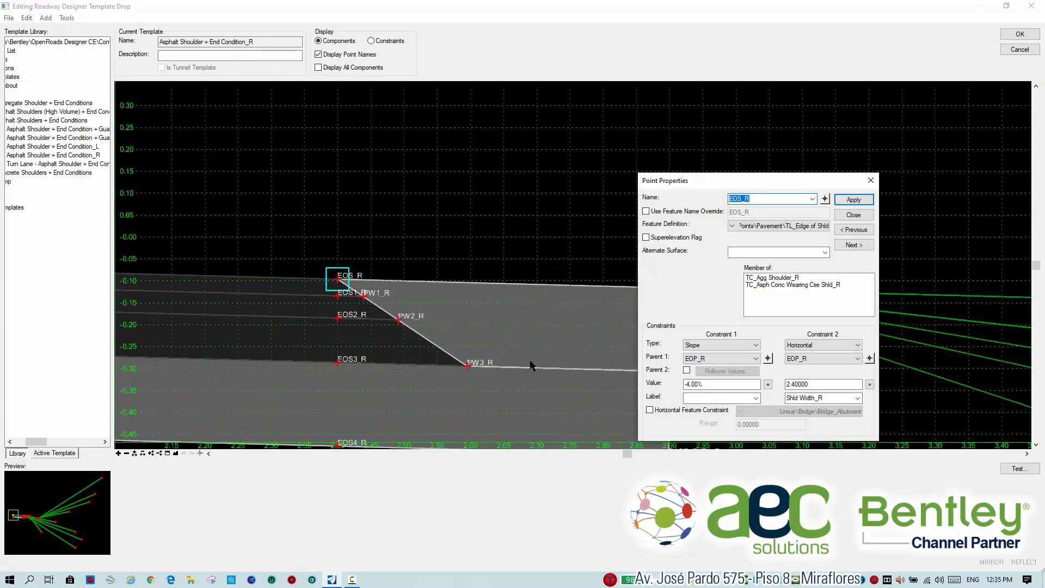
left_click(722, 400)
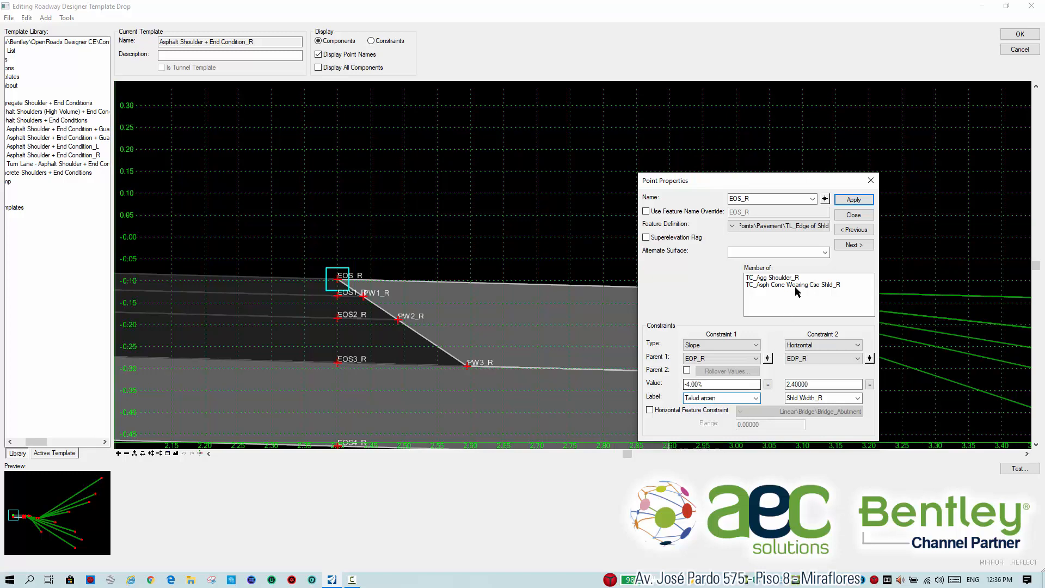
left_click(848, 197)
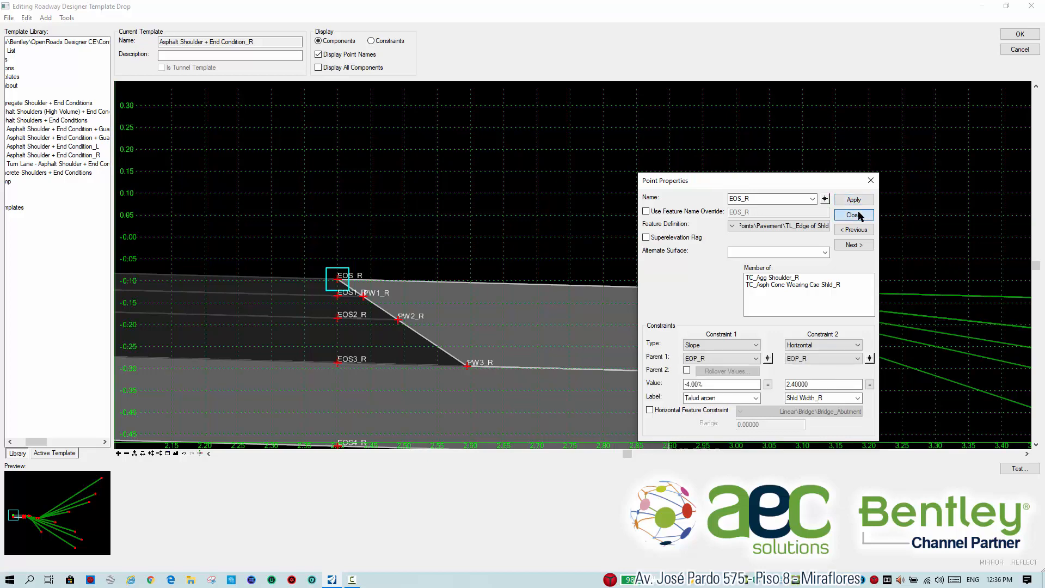
left_click(854, 215)
left_click(1013, 36)
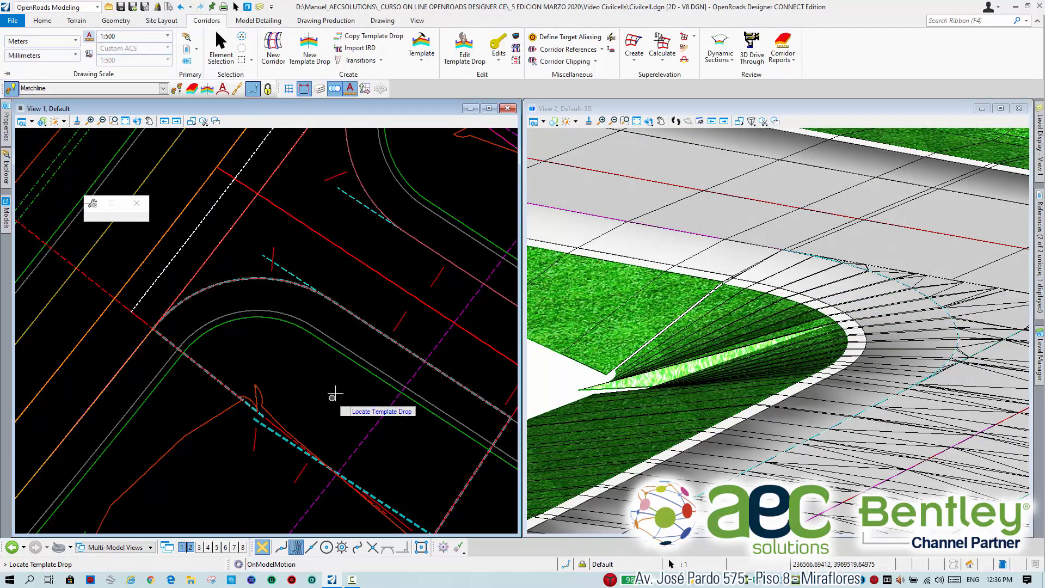
Open the Asphalt Shoulder + End Condition_R template drop at the opposite curved corner of the intersection for editing.
scroll(334, 398, "down", 2)
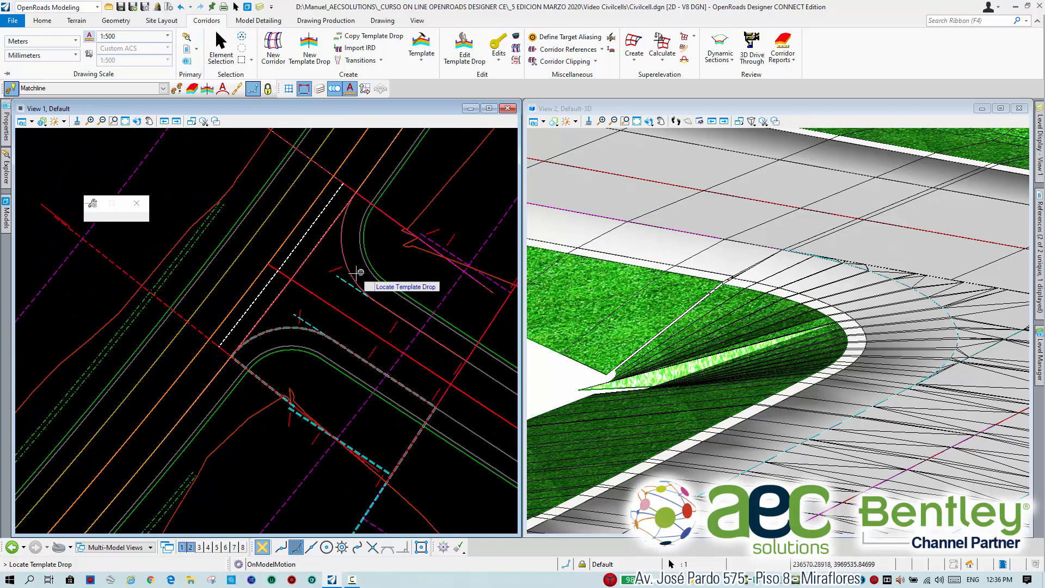
scroll(432, 251, "up", 3)
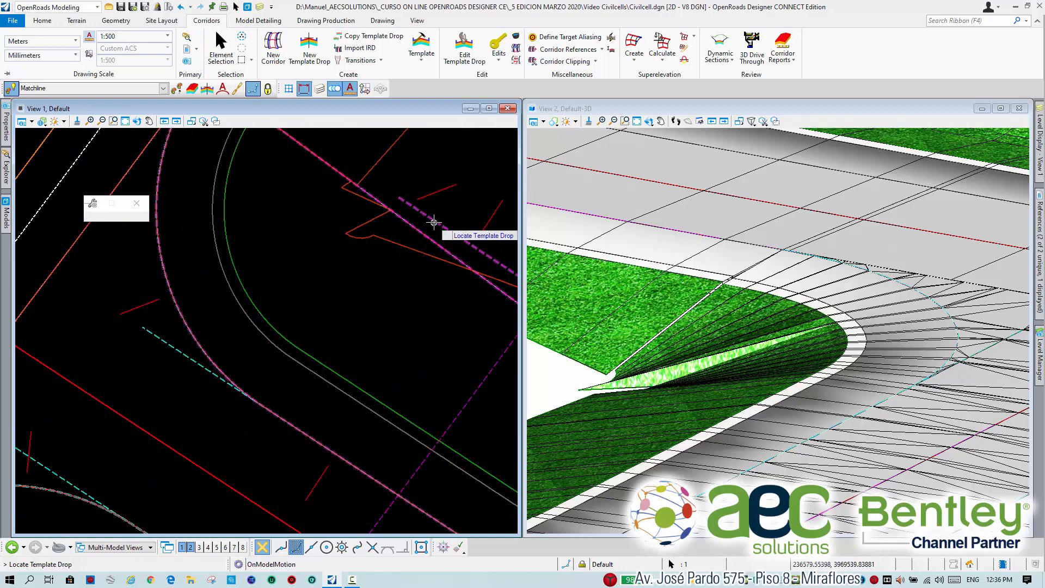
scroll(399, 209, "down", 2)
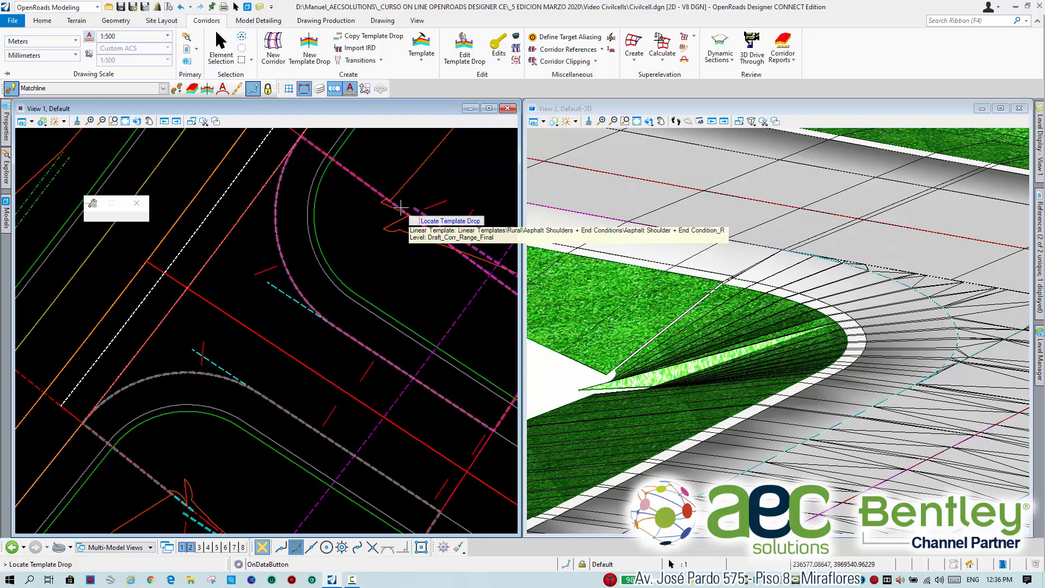
left_click(400, 207)
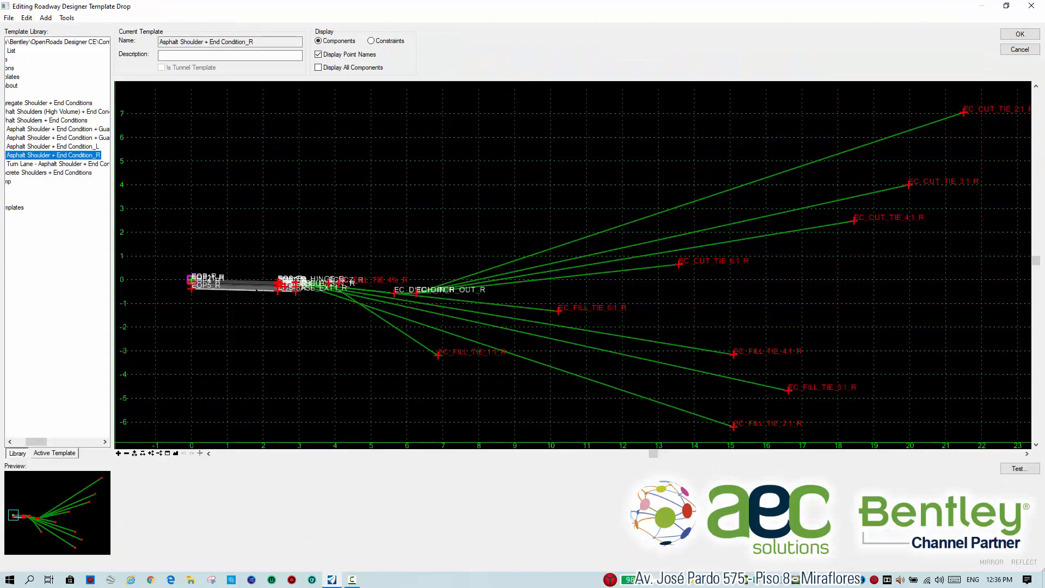
Give the EOS_R slope constraint in the opposite corner's template drop the label "Talud arcen" and save it.
scroll(289, 281, "up", 5)
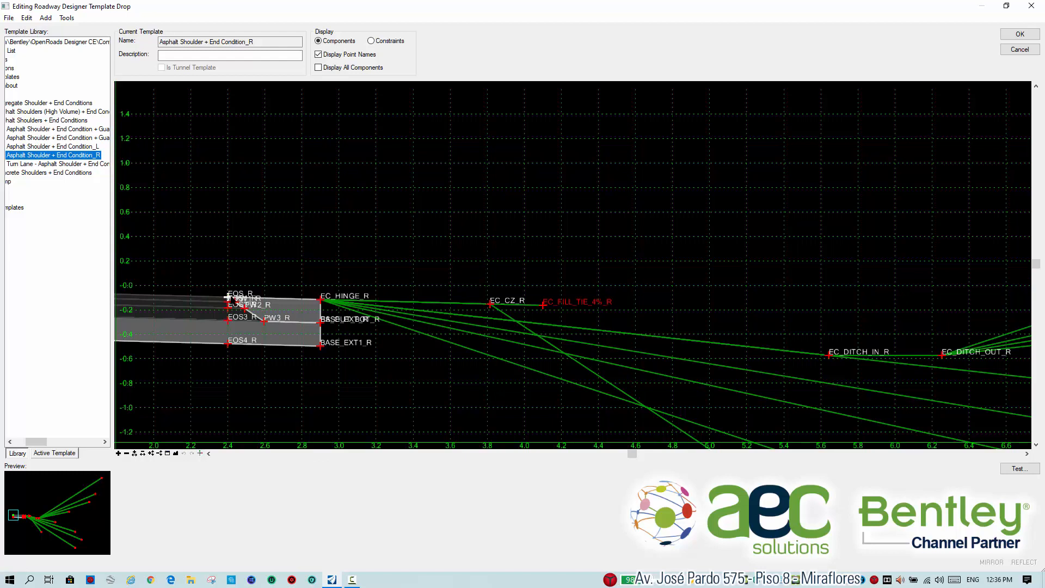
double_click(227, 296)
left_click(695, 399)
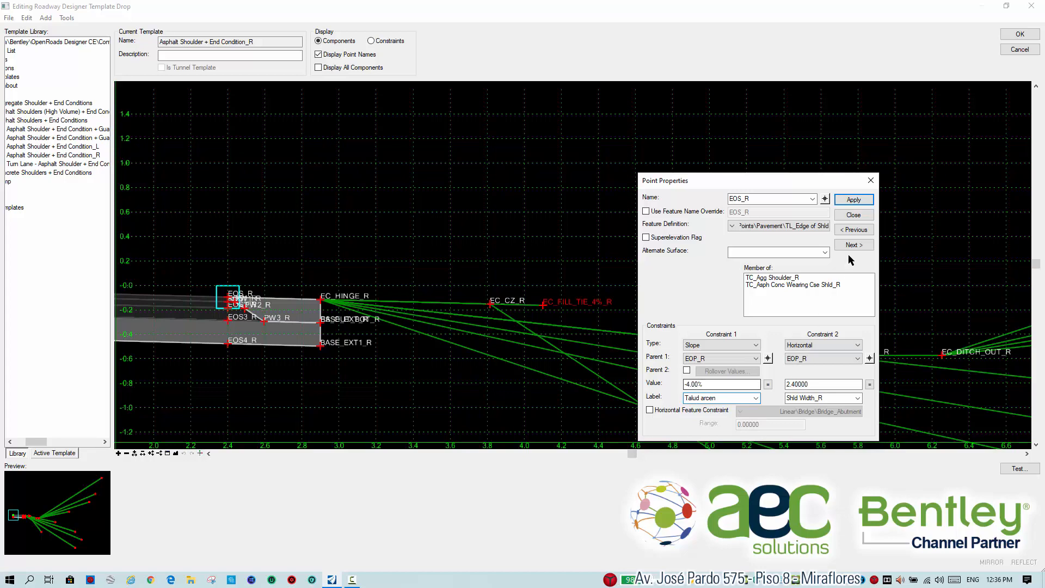
left_click(853, 200)
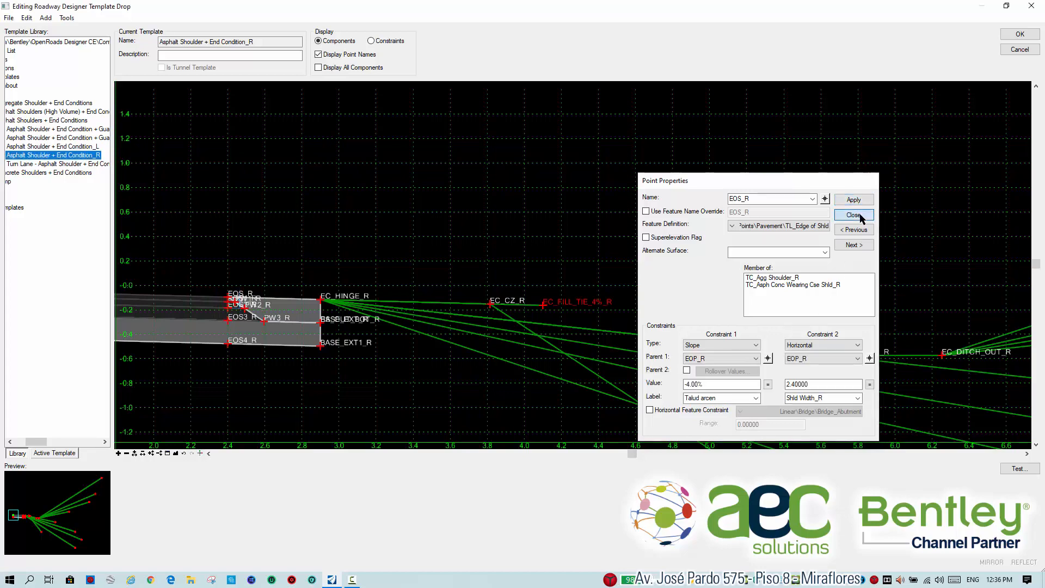
left_click(853, 215)
left_click(1020, 34)
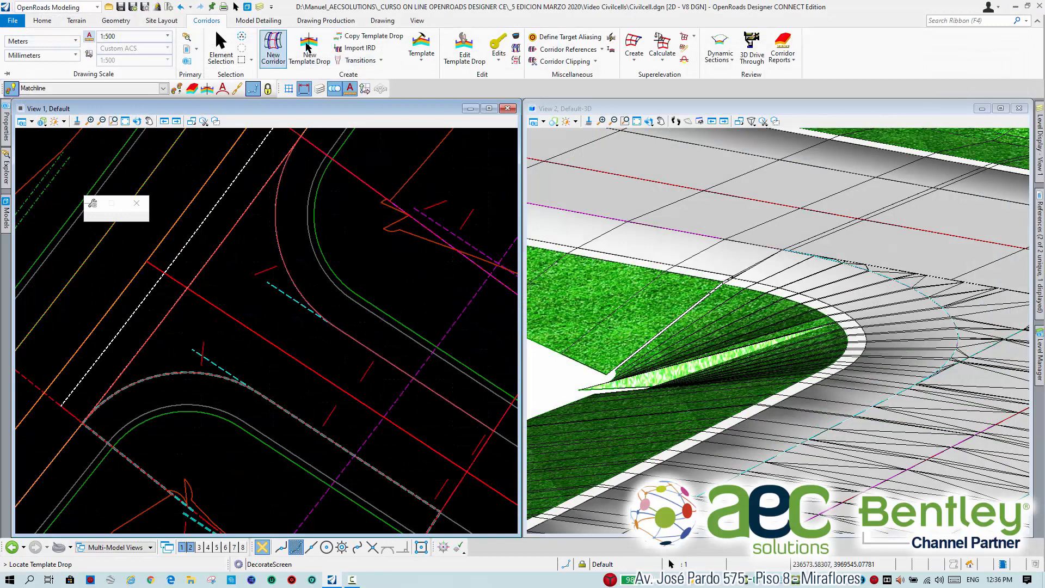
Start a parametric constraint on the first corner's RdEoP_R linear template, spanning stations 0+000.000 to 0+014.799 at the end of the curve.
left_click(499, 55)
left_click(539, 119)
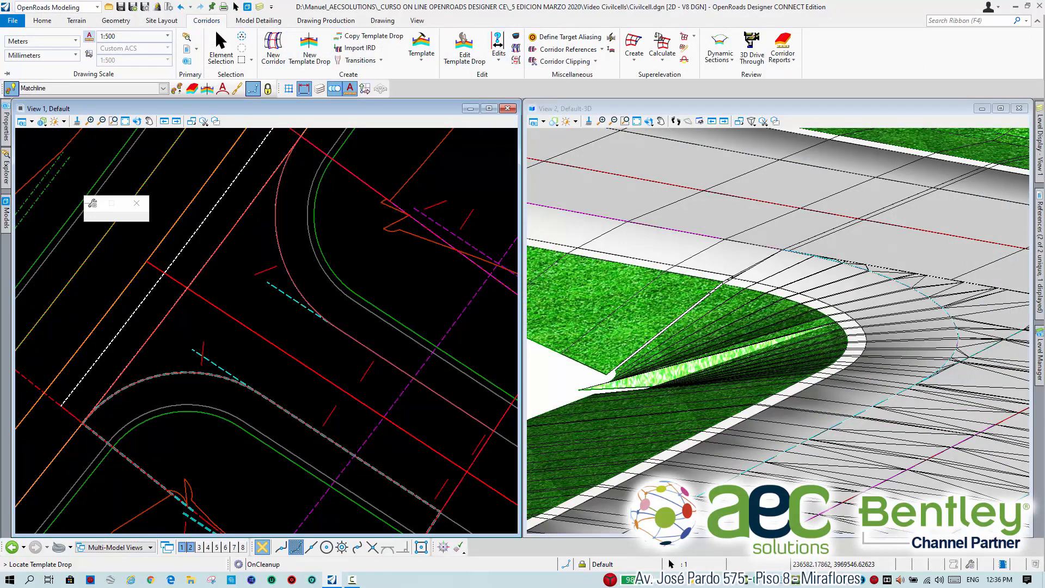
middle_click_drag(198, 423, 289, 355)
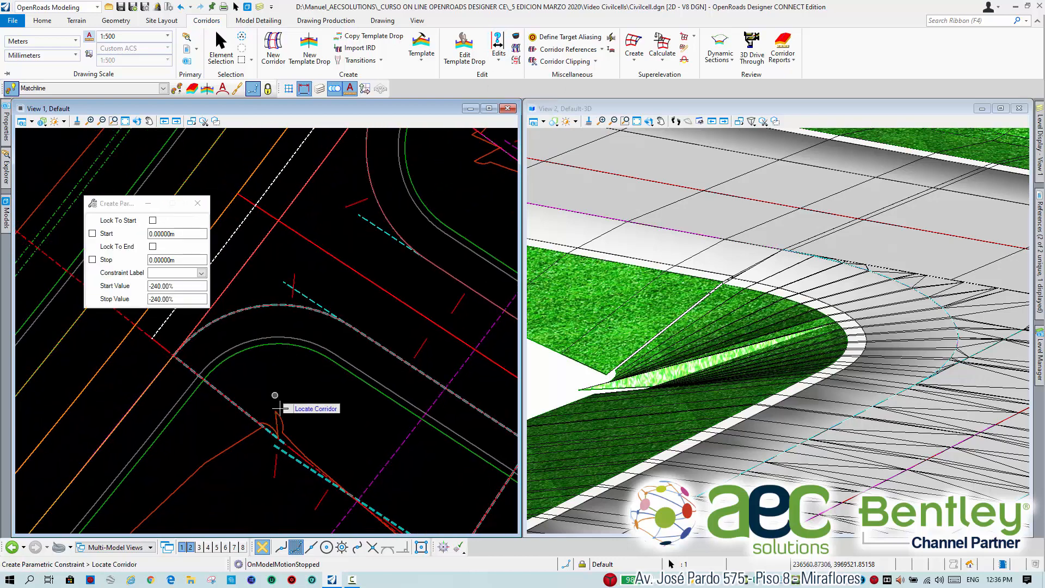
middle_click_drag(273, 392, 335, 369)
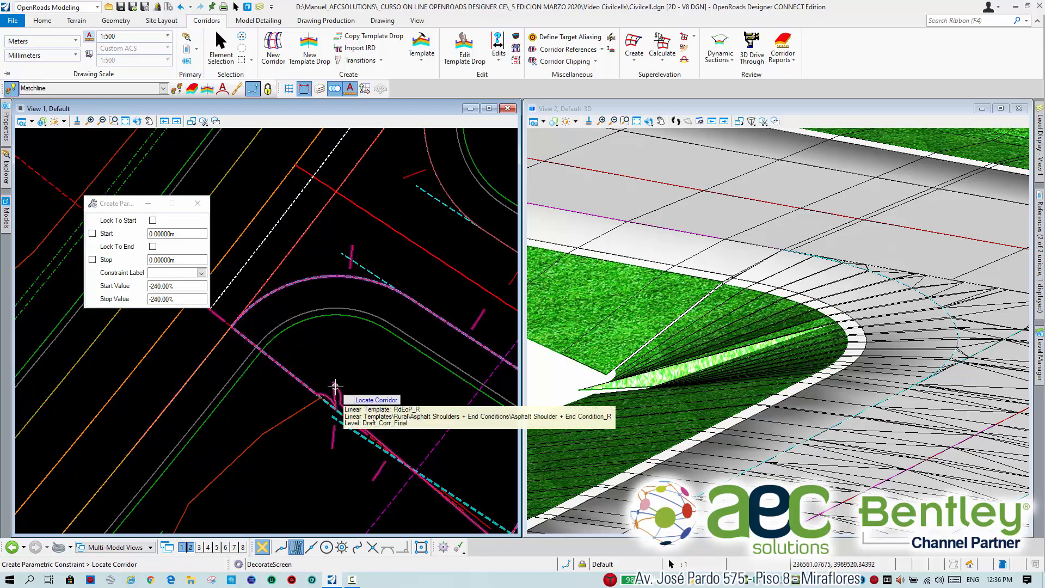
scroll(343, 390, "down", 1)
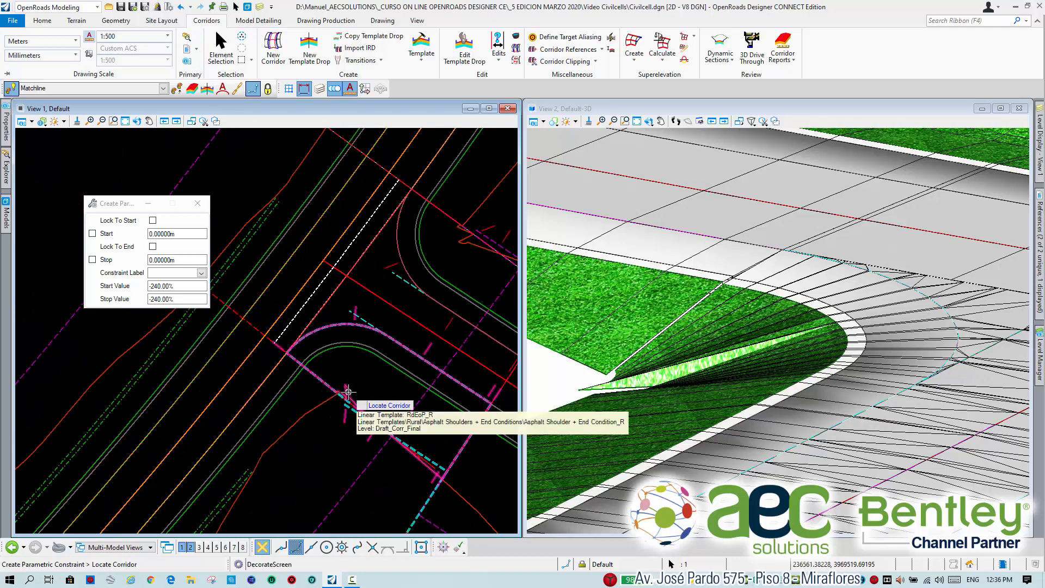
left_click(348, 392)
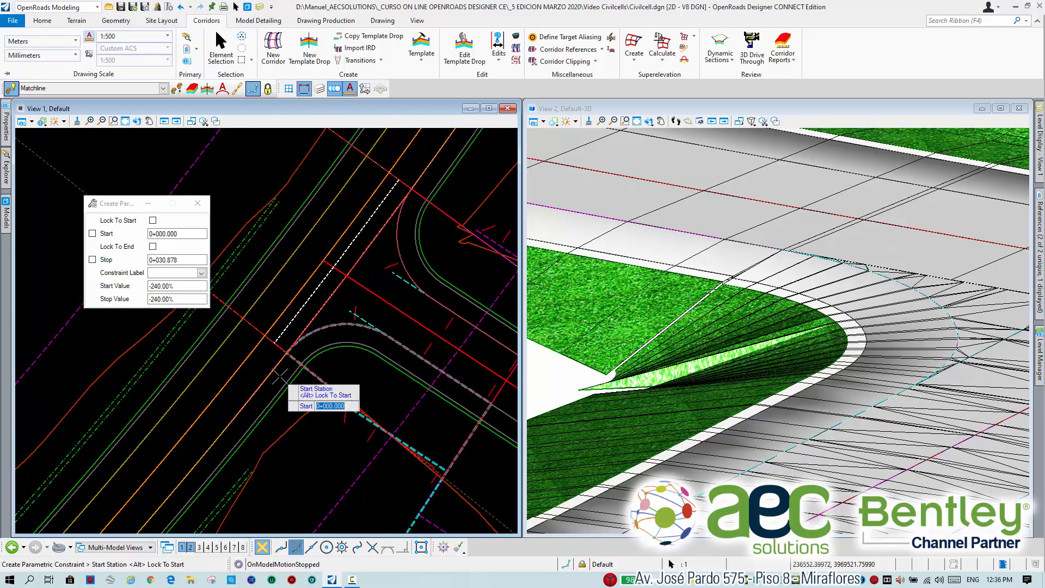
left_click(279, 375)
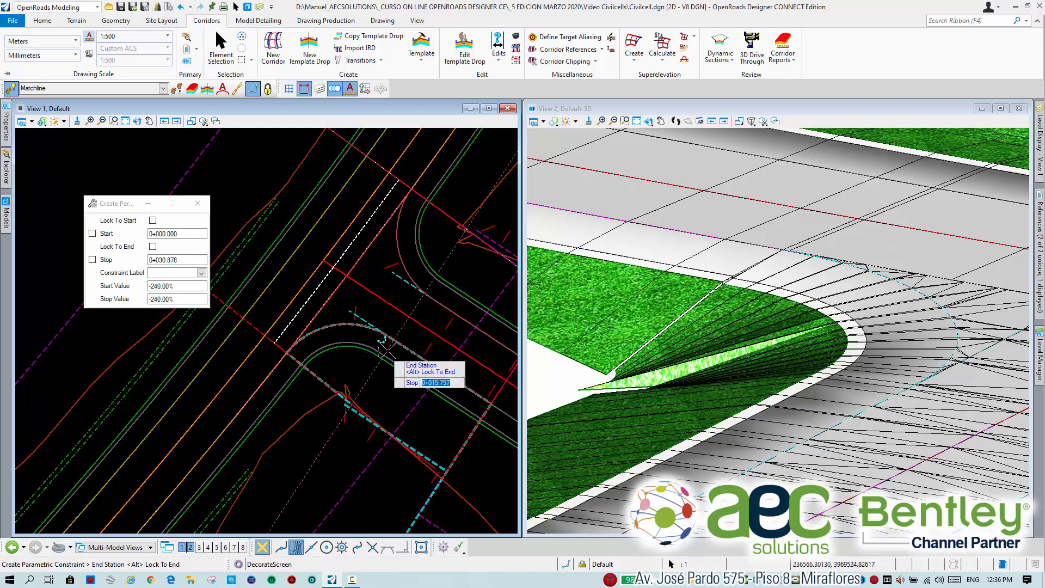
scroll(383, 351, "up", 2)
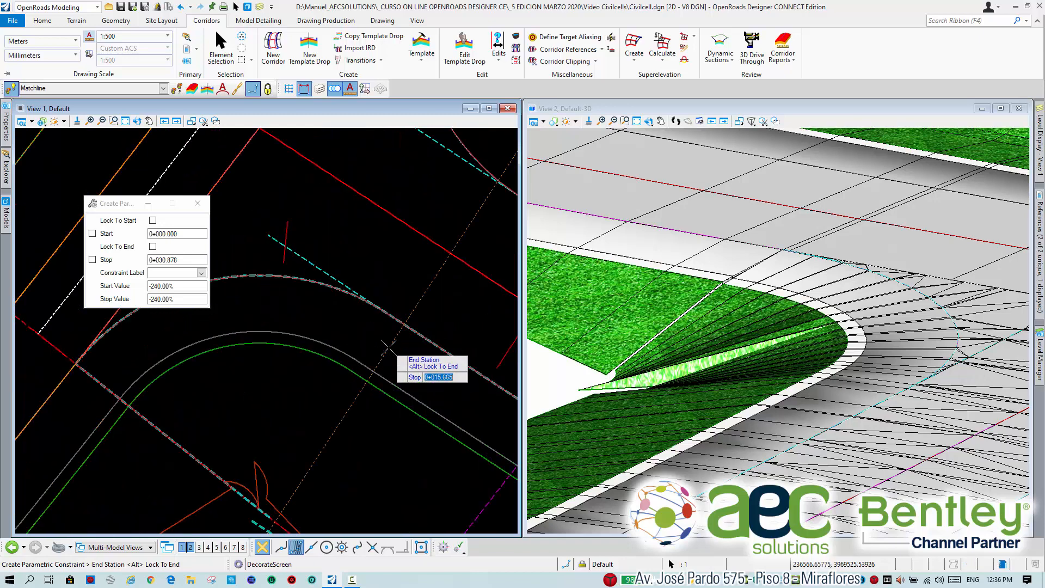
left_click(386, 314)
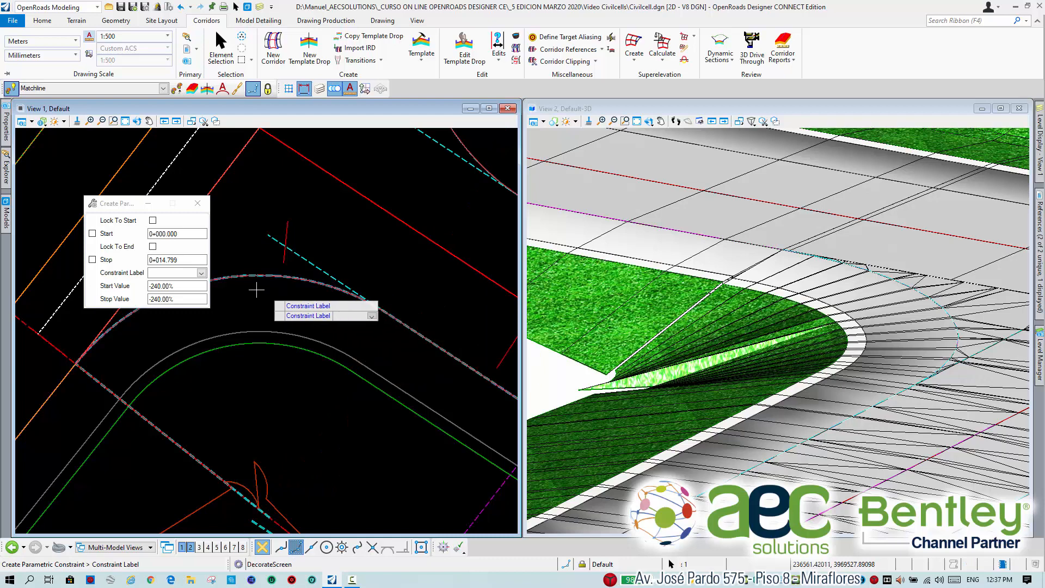
Apply the parametric constraint to the Talud arcen label with a start value of -1.60% and a stop value of -4.00%.
left_click(202, 272)
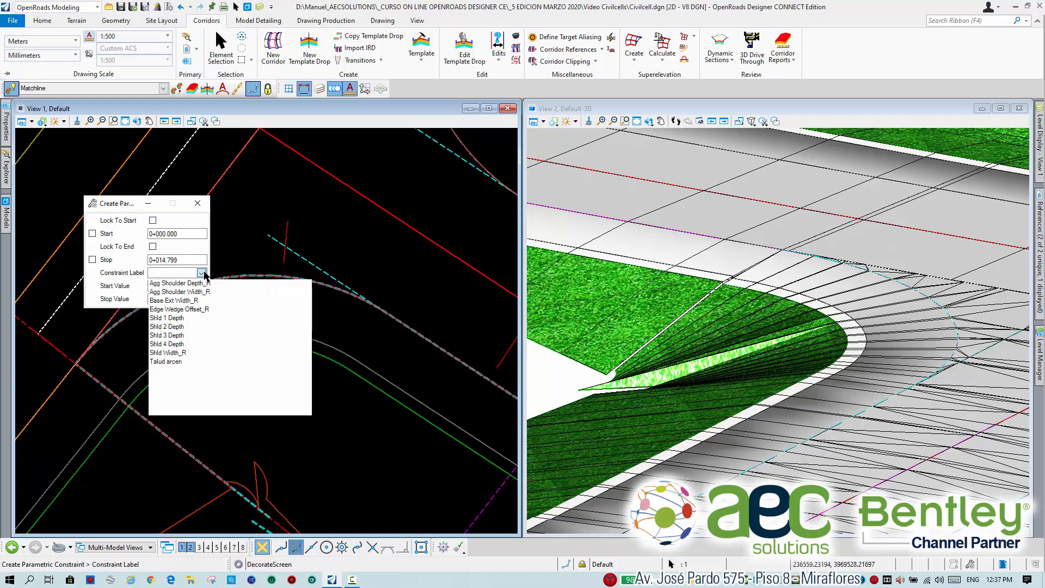
left_click(171, 362)
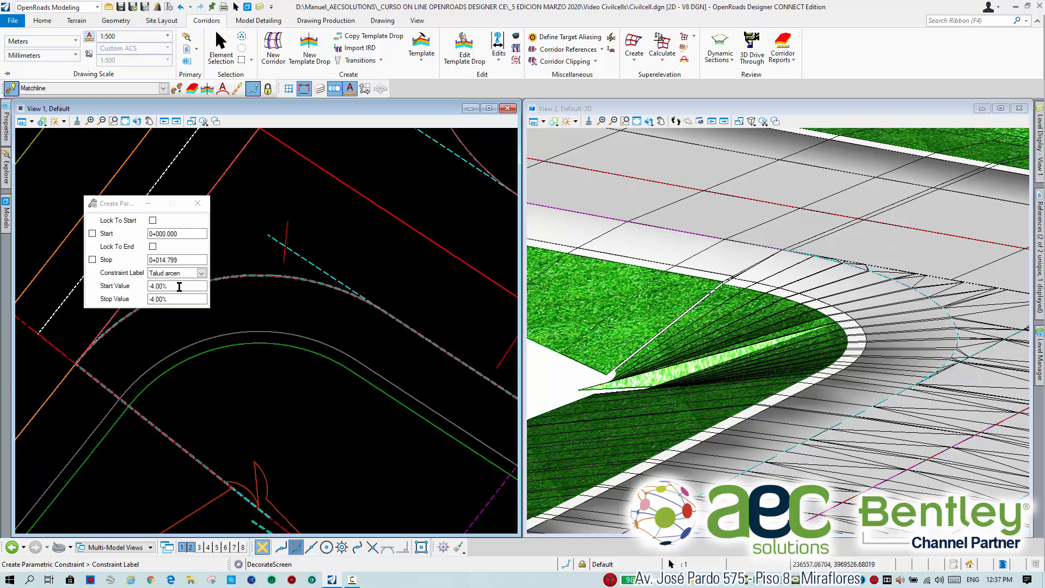
double_click(180, 286)
type("-1.6")
key("Tab")
left_click(311, 306)
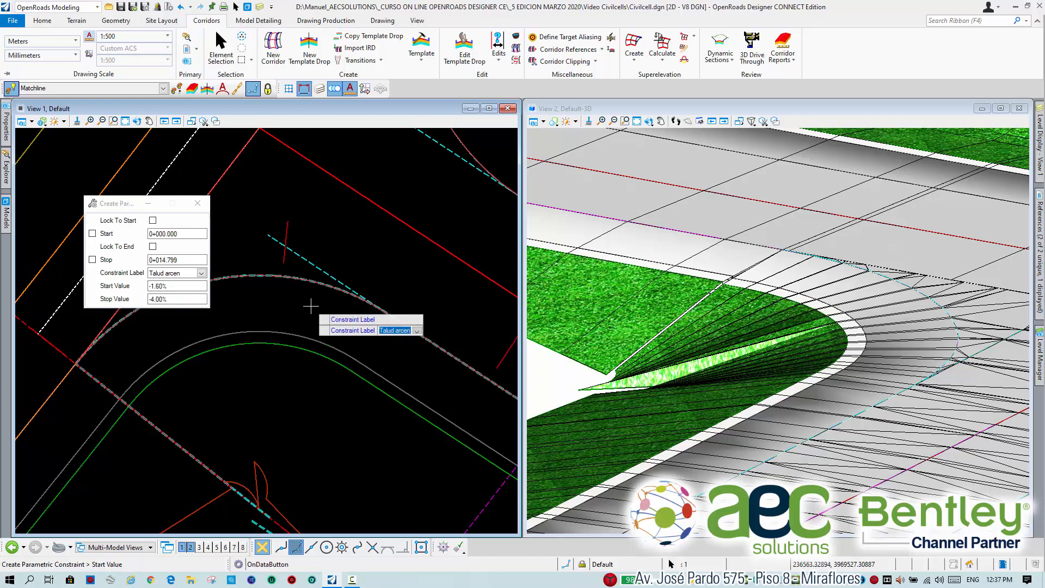
left_click(311, 306)
left_click(311, 305)
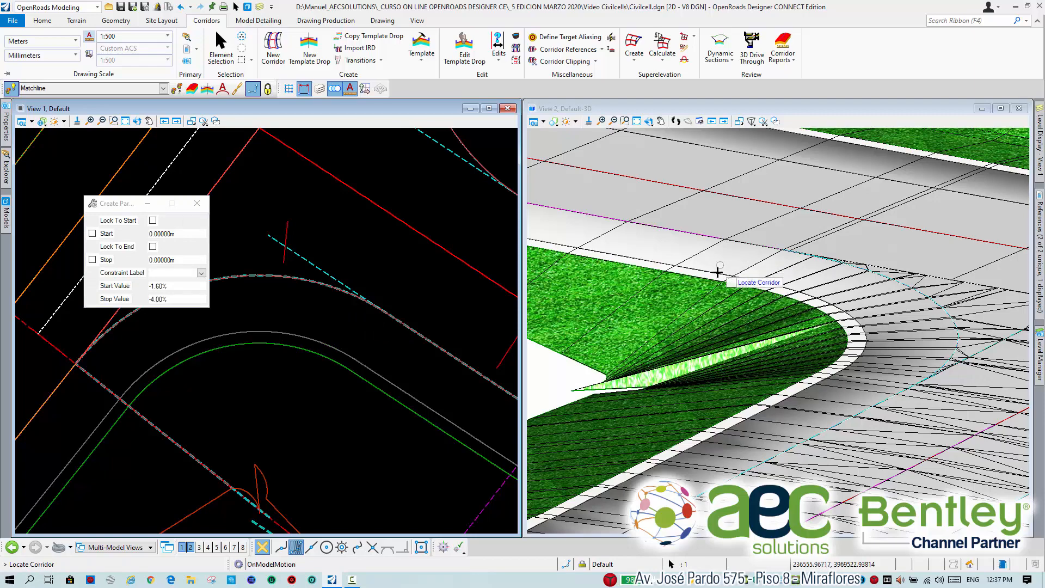
Start a parametric constraint on the opposite corner's linear template, spanning stations 0+000.000 to 0+016.213 at the end of the curve.
scroll(719, 283, "up", 3)
scroll(710, 261, "down", 5)
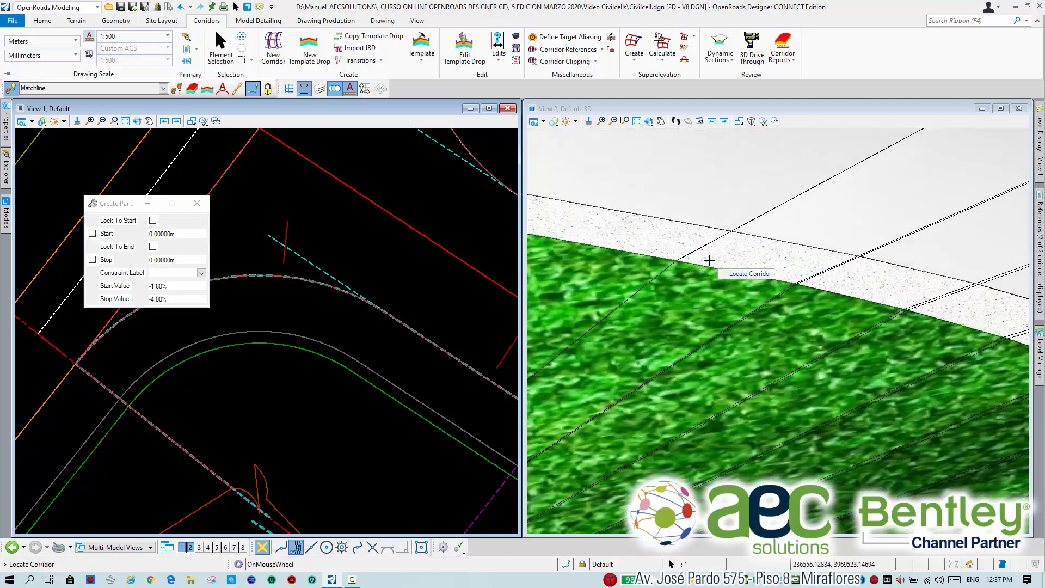
middle_click_drag(952, 319, 860, 332)
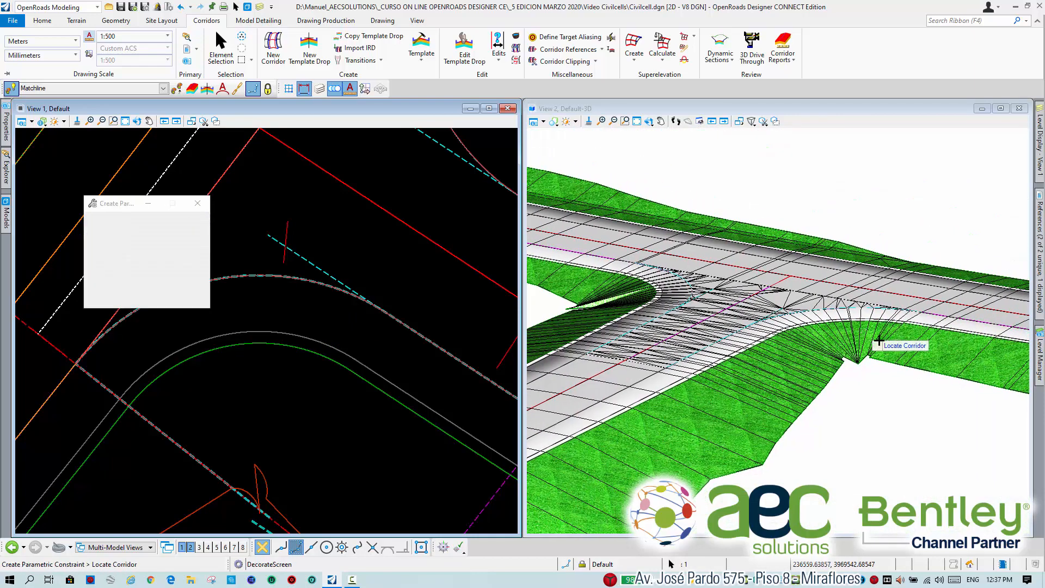
middle_click_drag(464, 211, 398, 354)
middle_click_drag(397, 227, 392, 338)
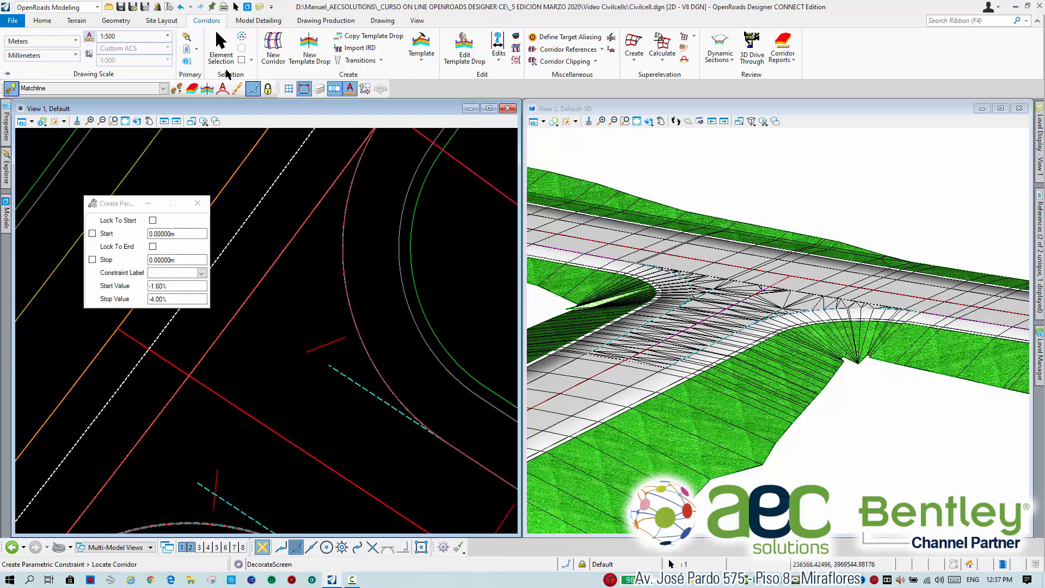
left_click(221, 48)
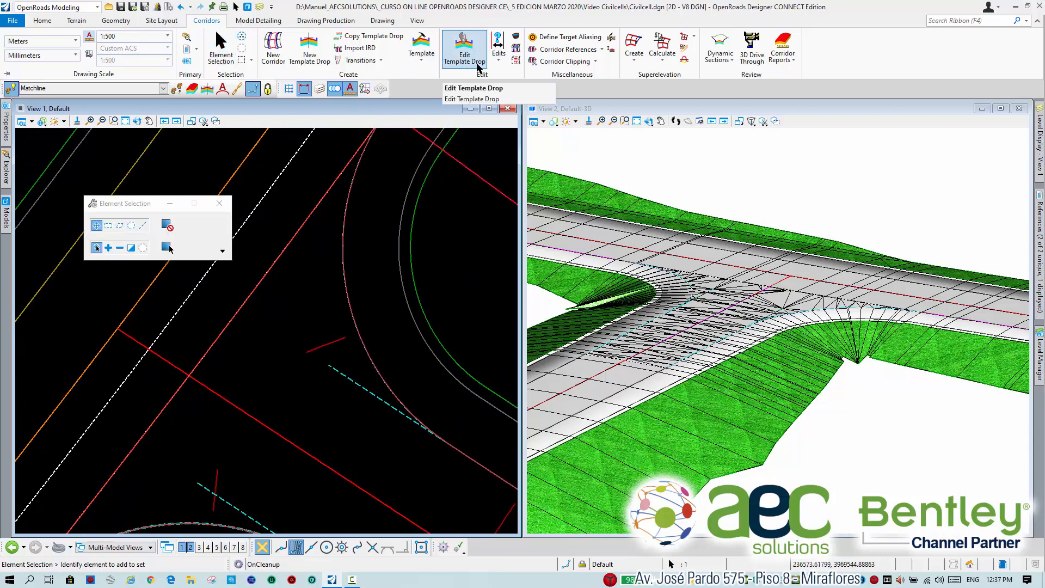
left_click(499, 57)
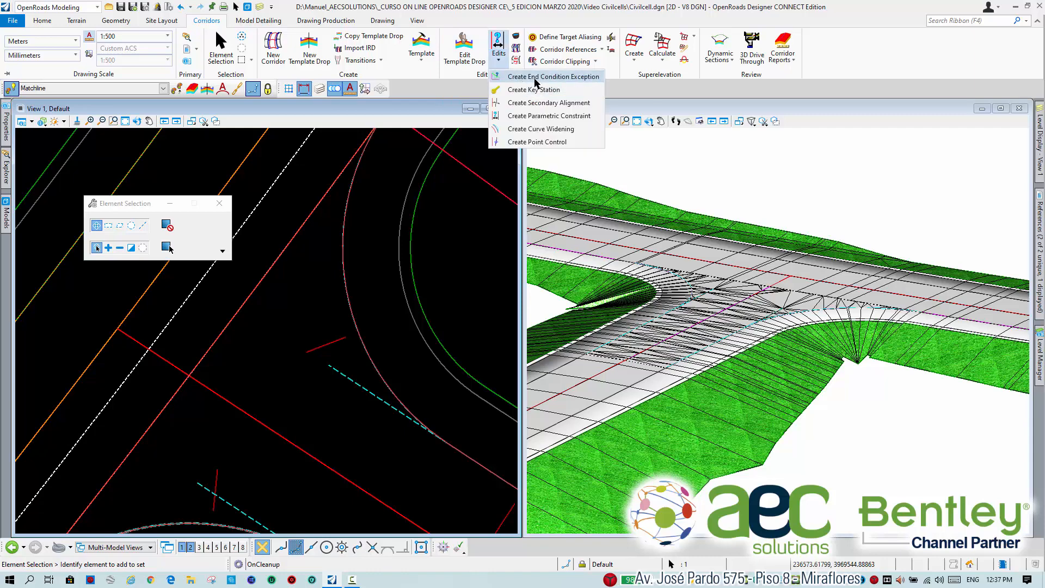
left_click(543, 116)
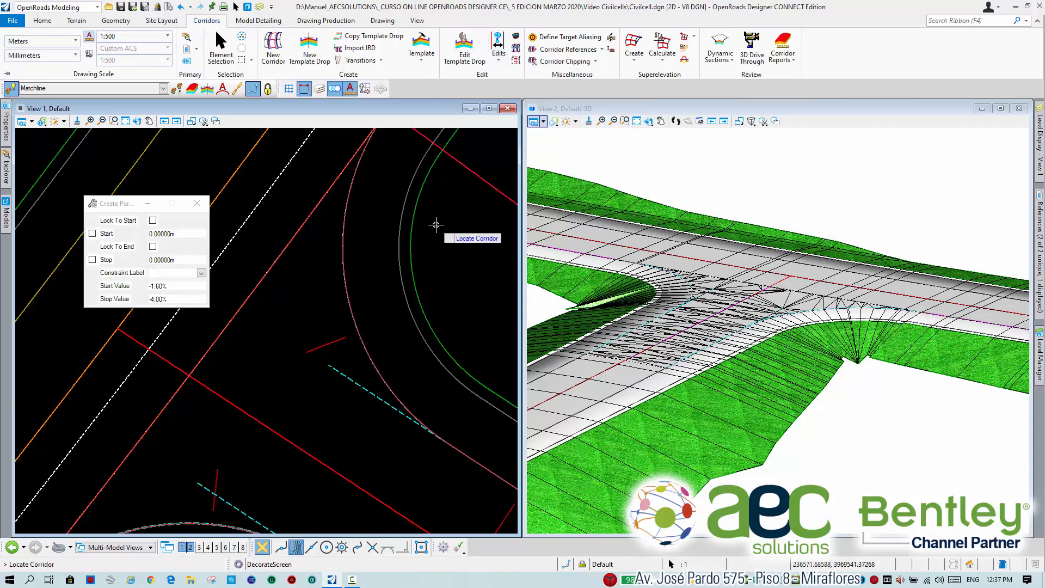
scroll(436, 225, "down", 1)
middle_click_drag(436, 225, 405, 281)
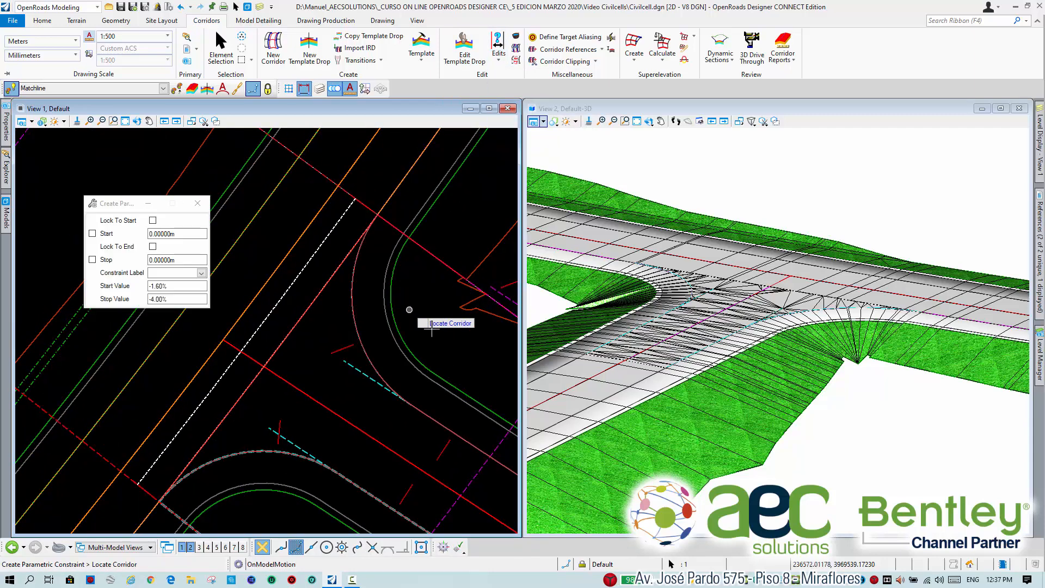
left_click(467, 309)
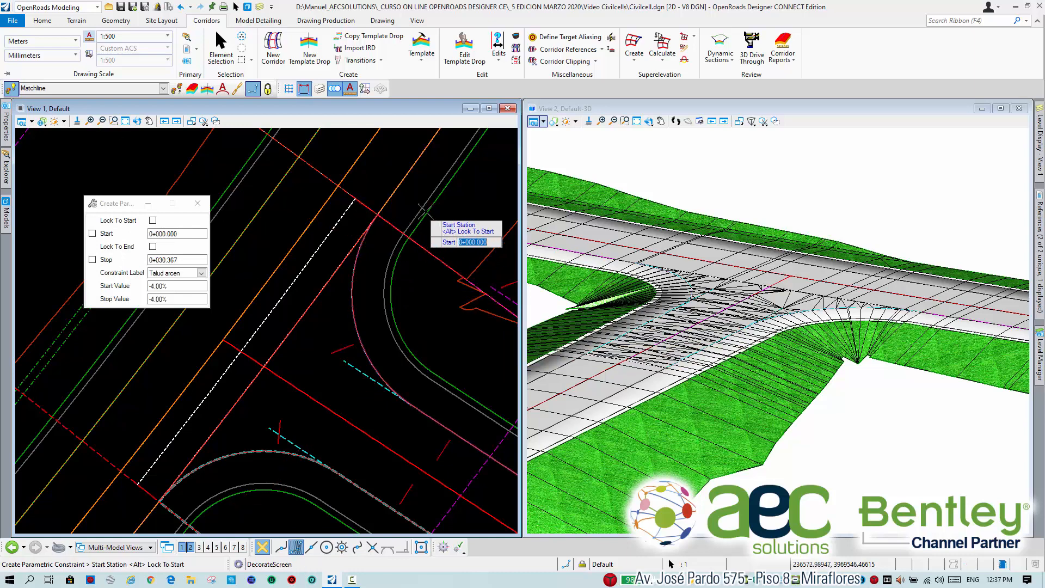
left_click(397, 212)
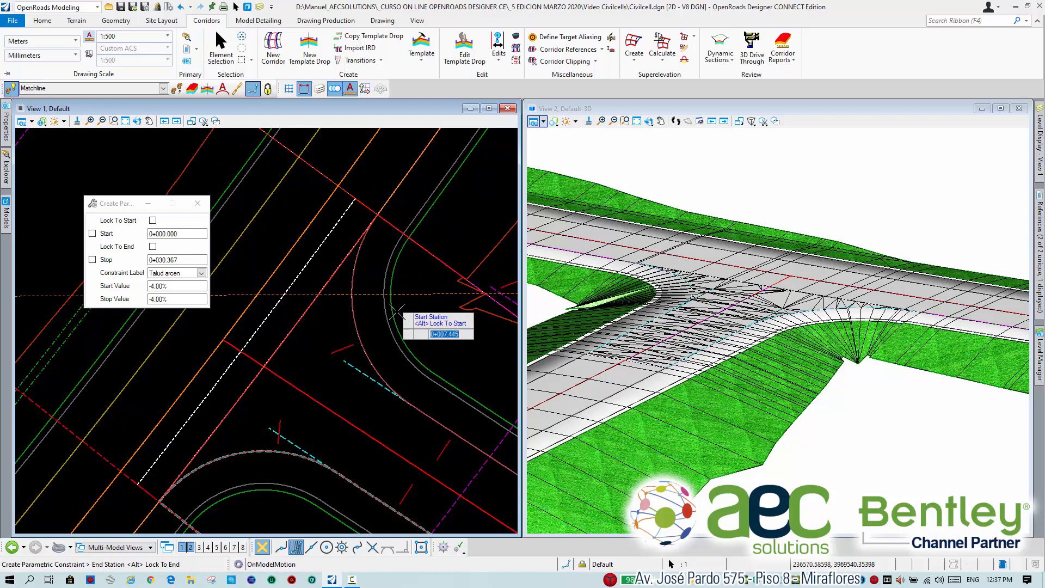
left_click(413, 405)
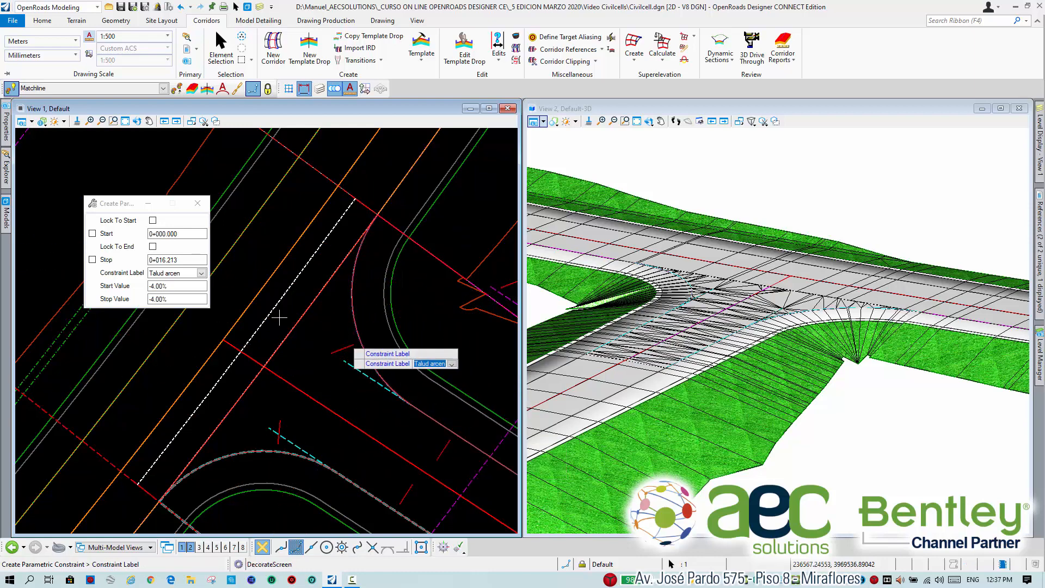
Apply the opposite corner's parametric constraint to the Talud arcen label with a start value of -1.60% and a stop value of -4.00%.
left_click(322, 356)
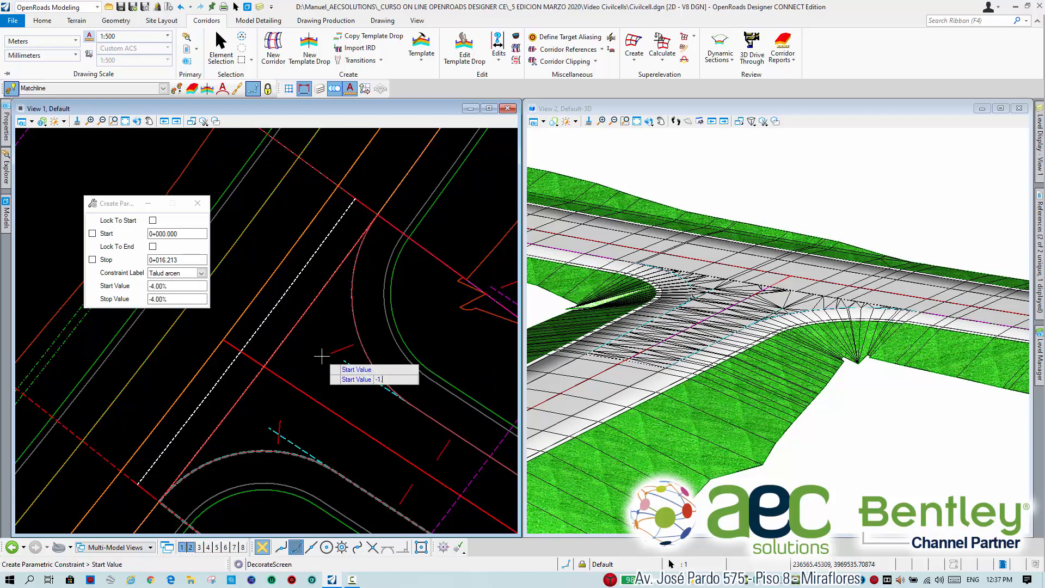
left_click(322, 356)
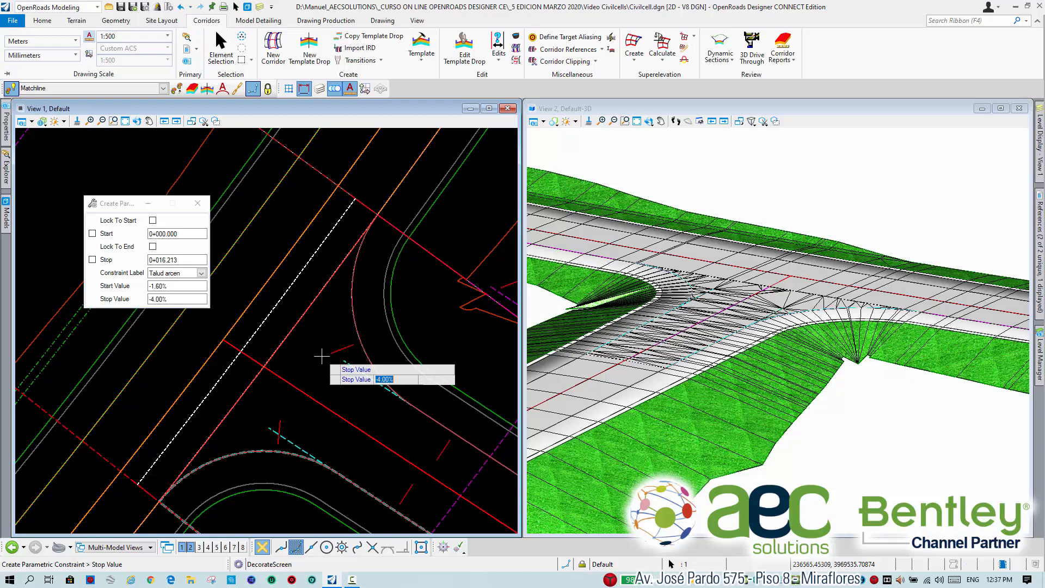
left_click(322, 356)
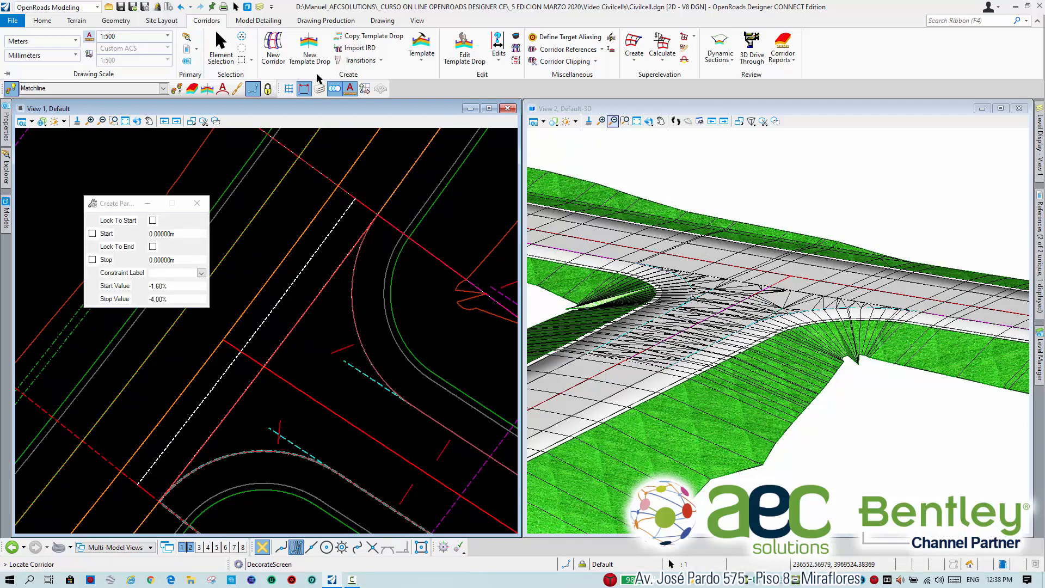
left_click(221, 46)
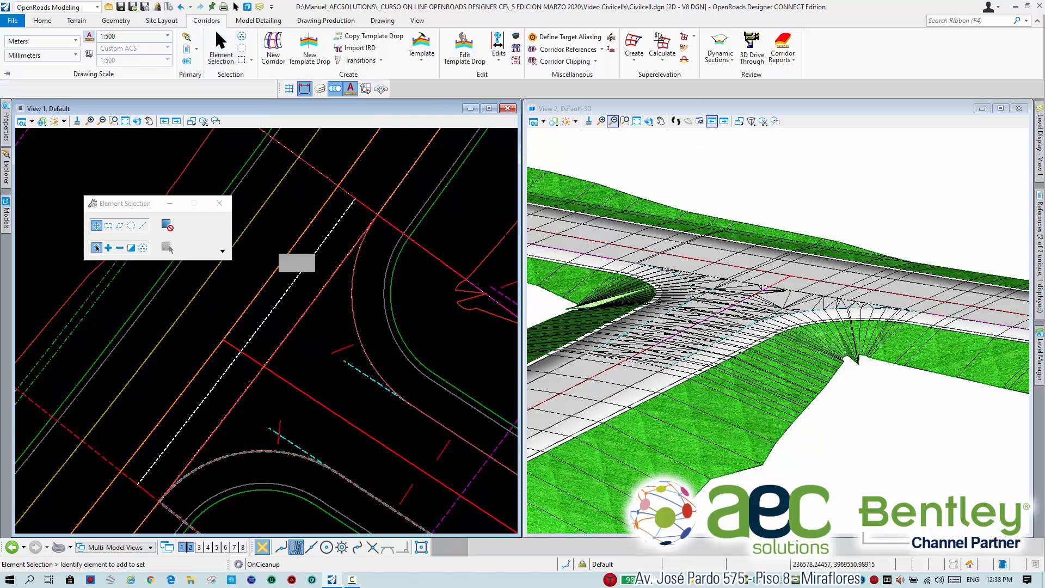
Examine the side-slope limits and shoulder transitions around both curved corners in the plan and 3D views.
scroll(332, 327, "down", 1)
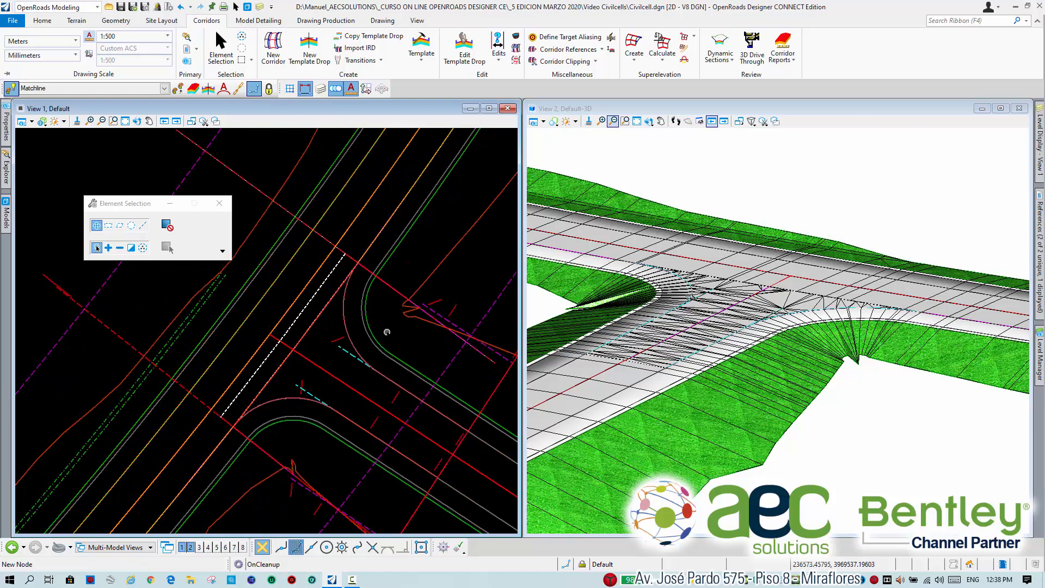
scroll(386, 332, "up", 3)
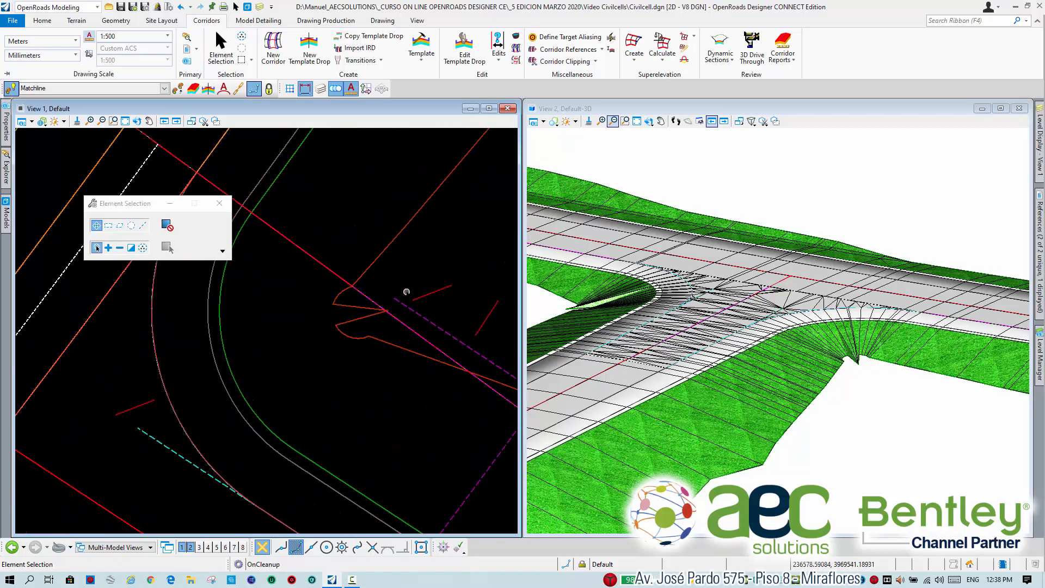
scroll(406, 292, "up", 1)
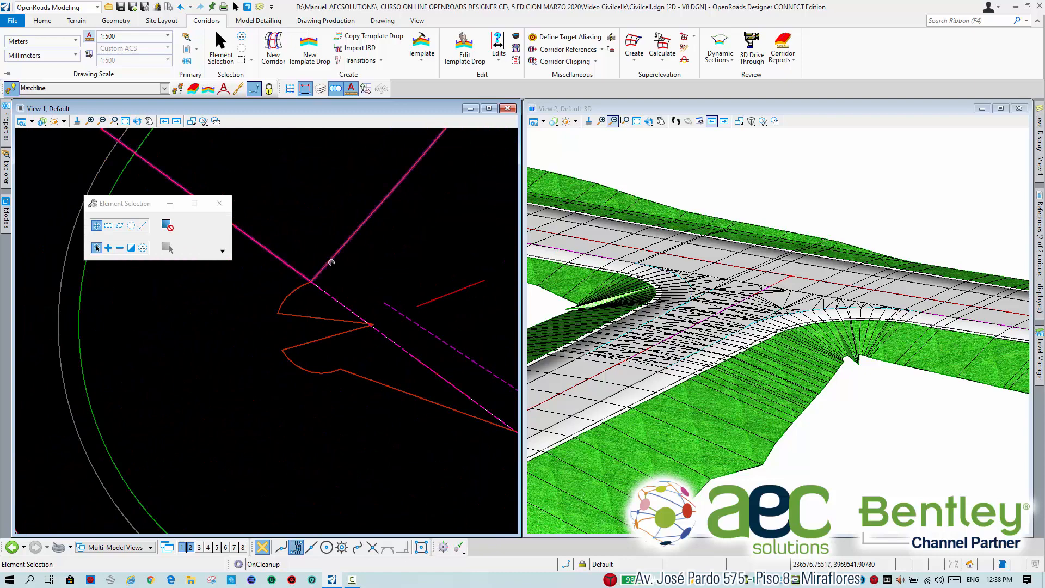
scroll(321, 282, "down", 1)
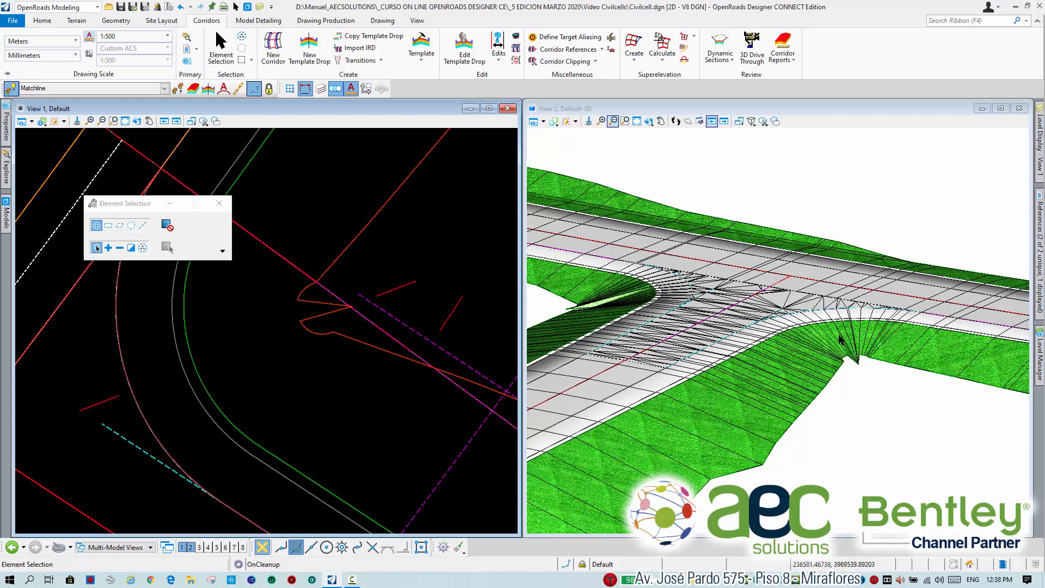
scroll(838, 301, "down", 3)
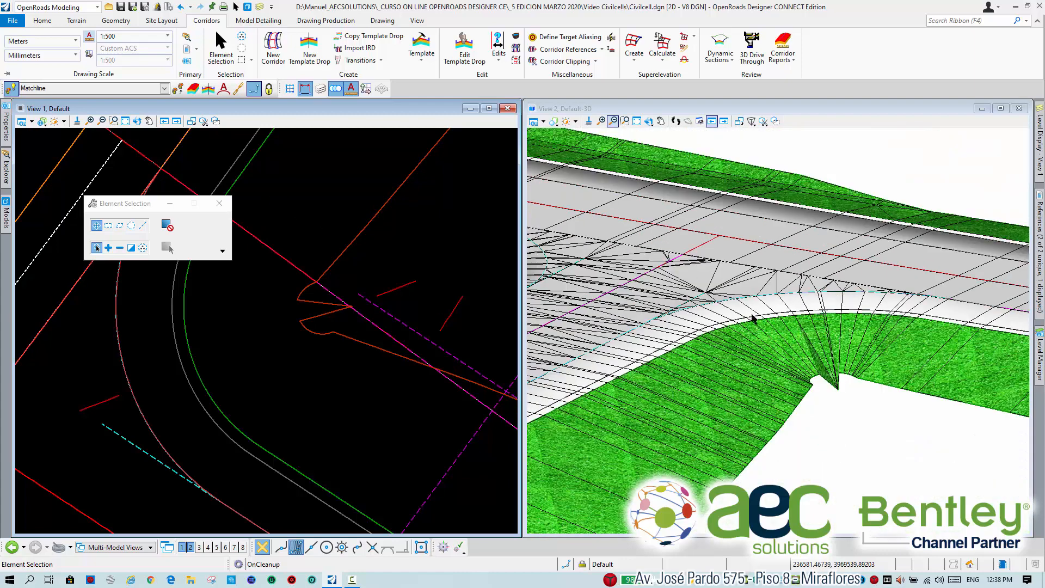
scroll(899, 317, "down", 2)
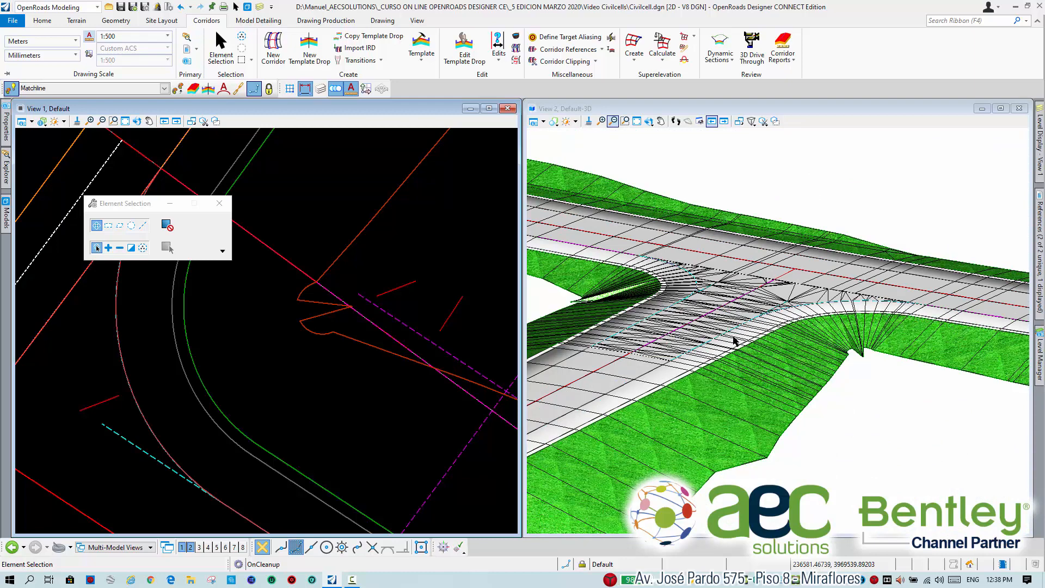
scroll(756, 338, "down", 4)
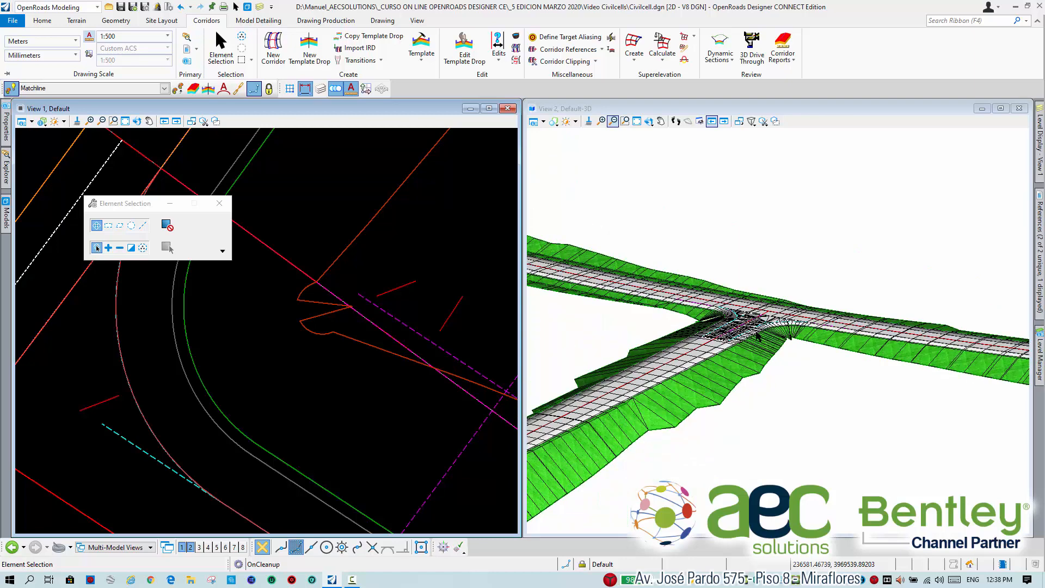
scroll(756, 347, "up", 1)
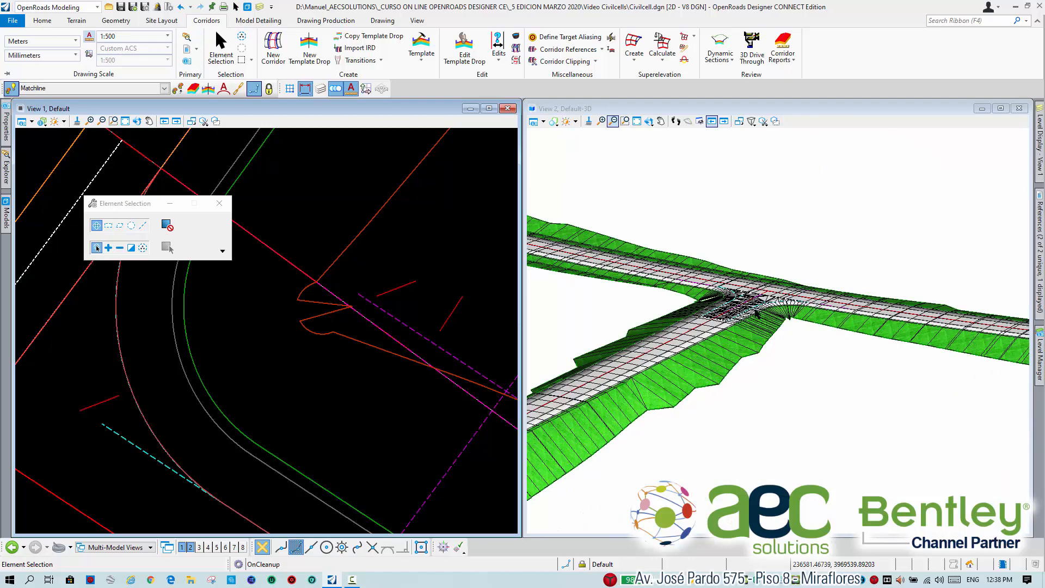
scroll(348, 406, "down", 6)
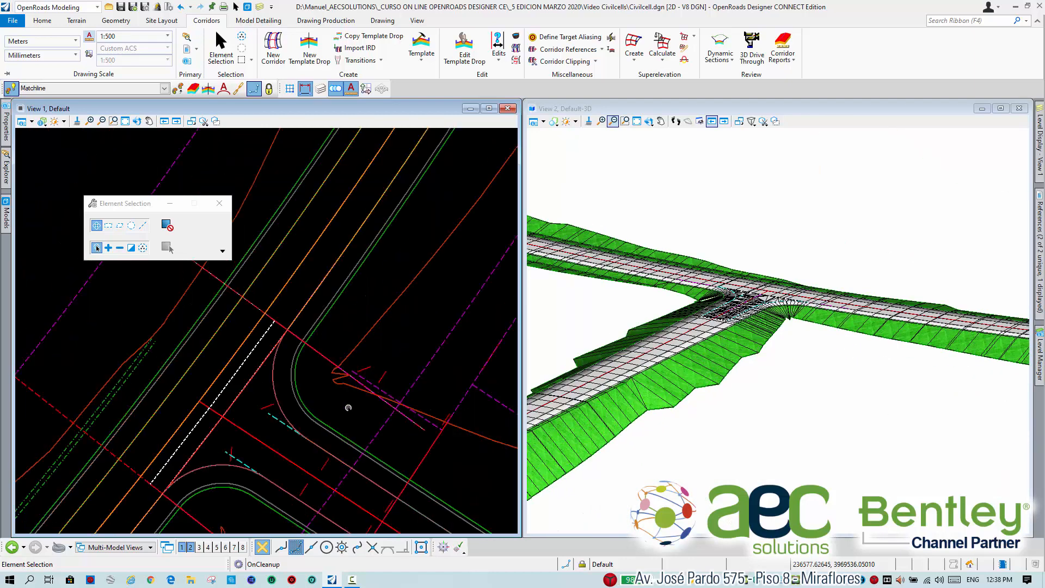
middle_click_drag(343, 417, 369, 384)
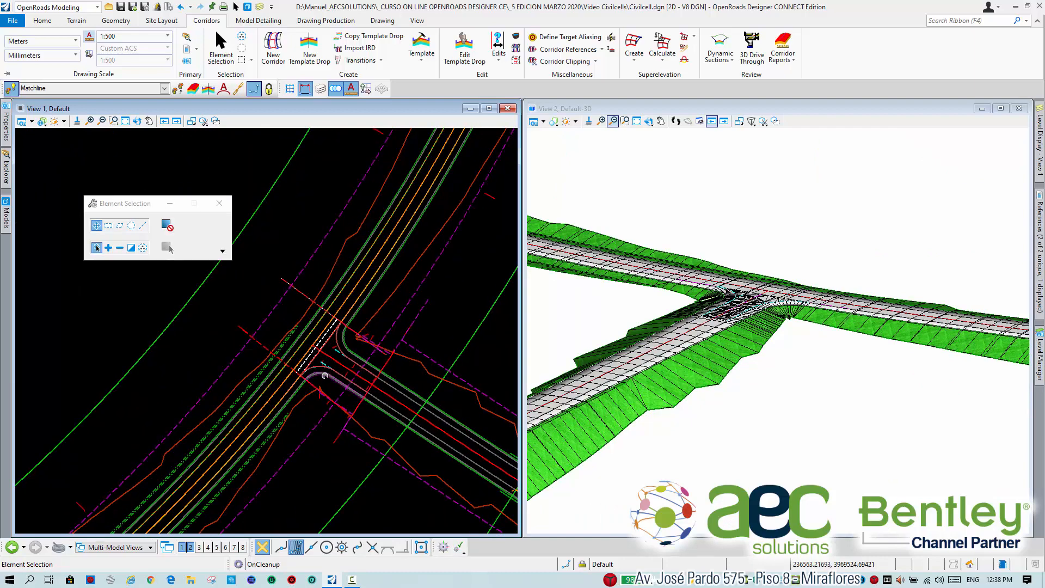
scroll(325, 376, "up", 2)
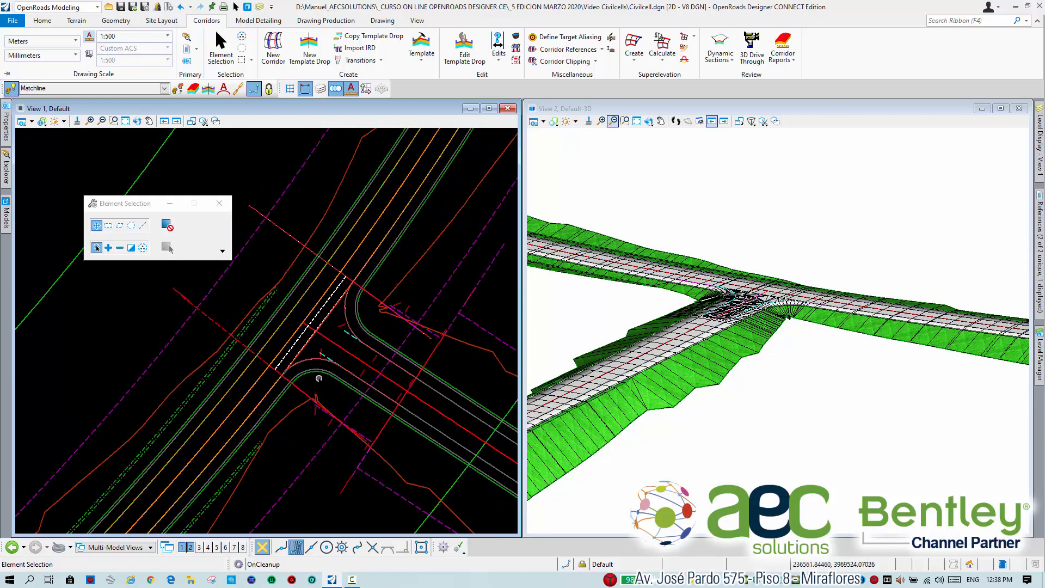
scroll(312, 415, "up", 4)
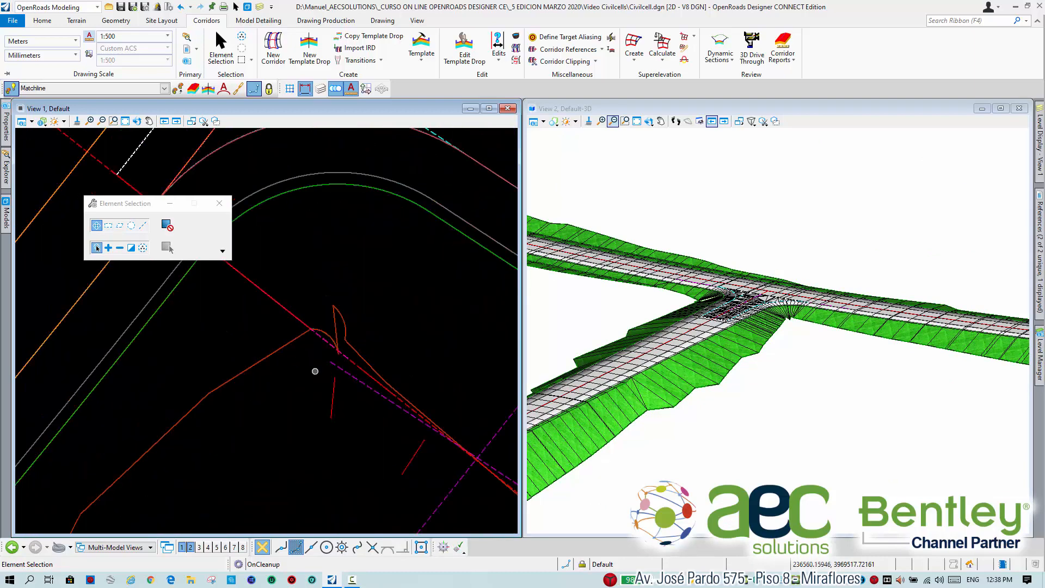
scroll(296, 320, "down", 2)
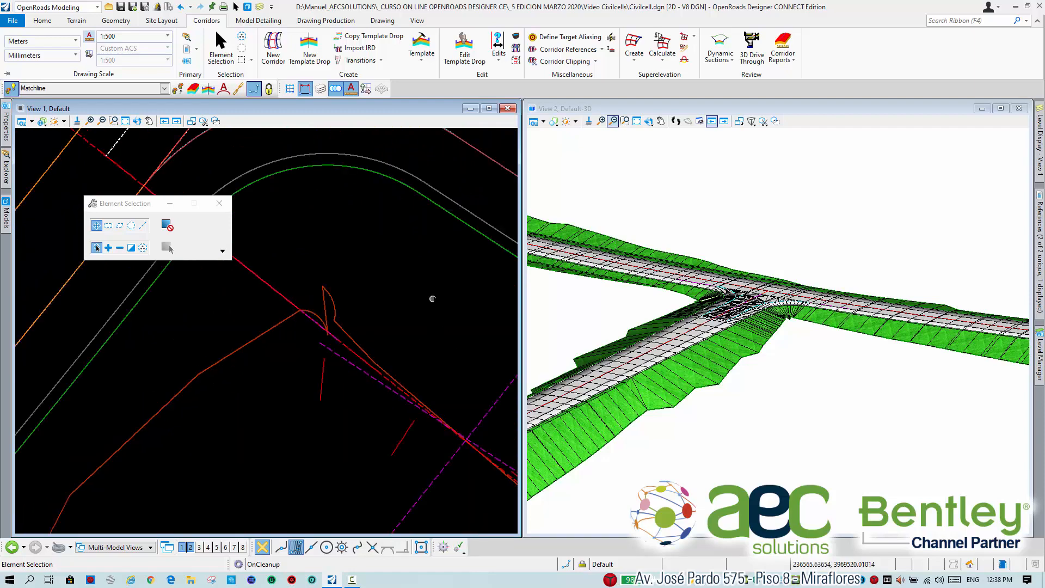
scroll(433, 298, "down", 3)
middle_click_drag(398, 261, 358, 321)
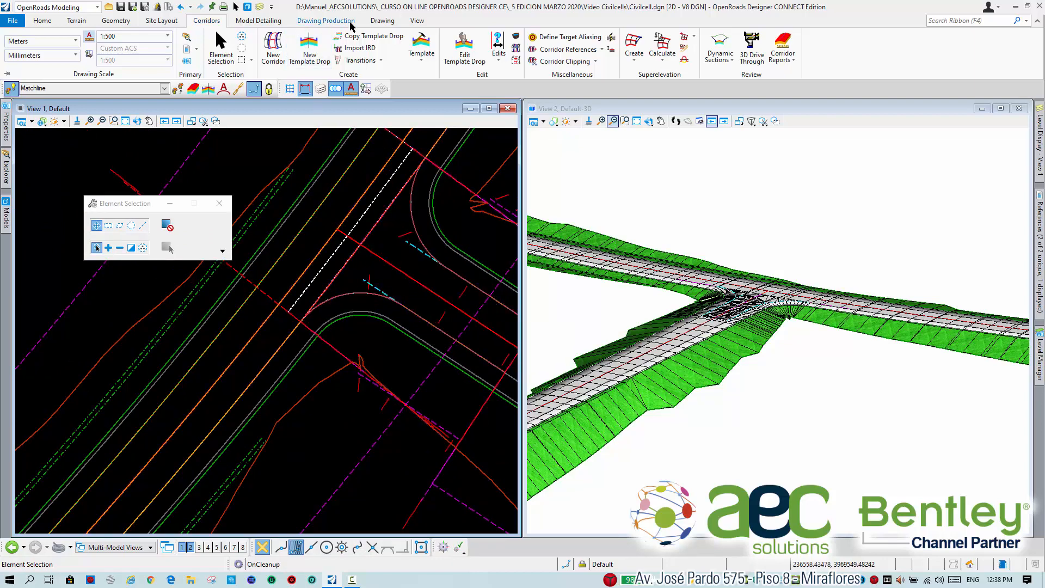
Select the first corner's RdEoP_R linear template, inspect the intersection corners in 3D, and maximize the 3D view.
left_click(279, 22)
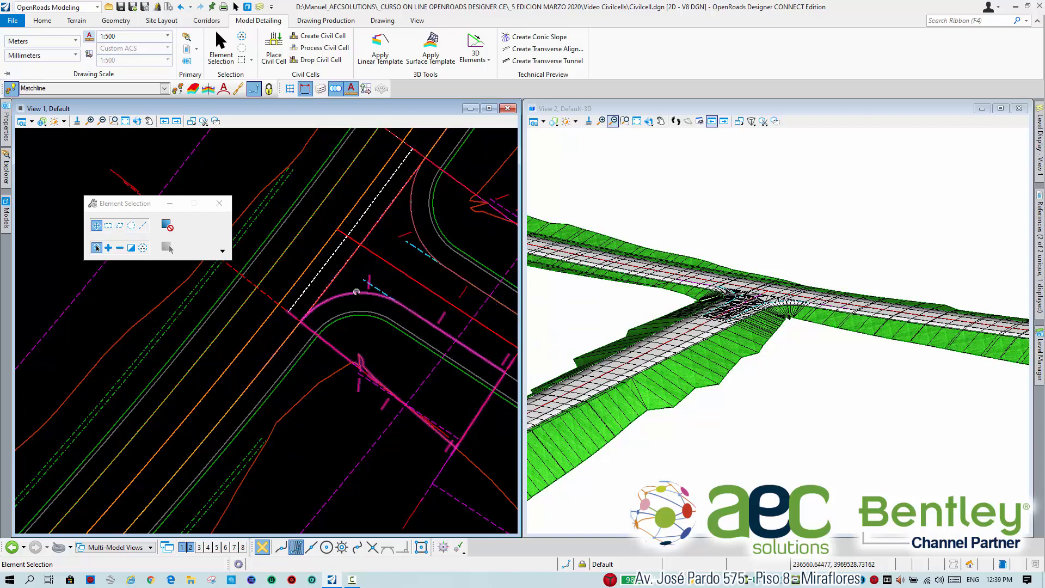
left_click(357, 292)
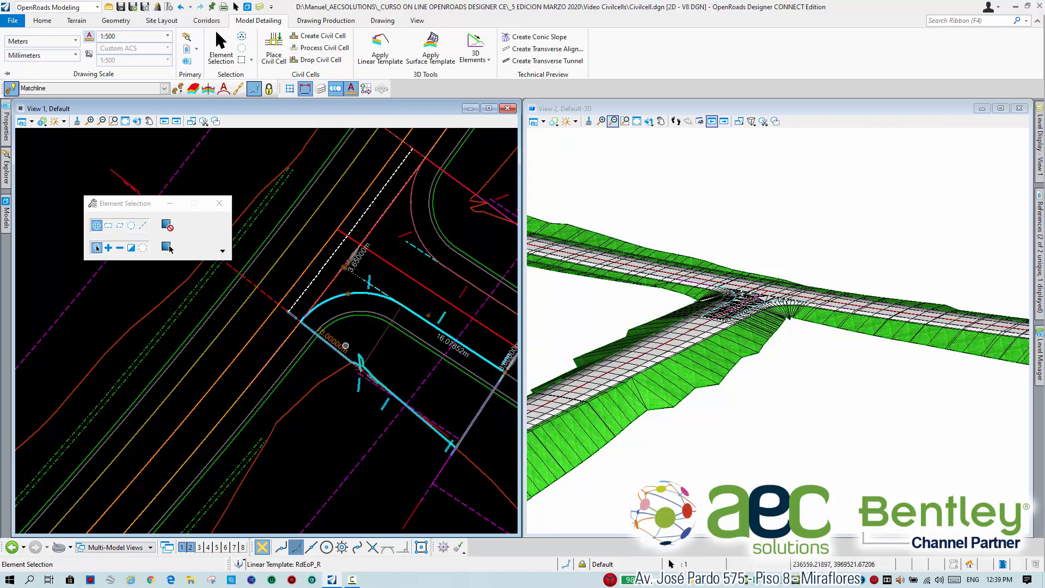
scroll(351, 337, "up", 2)
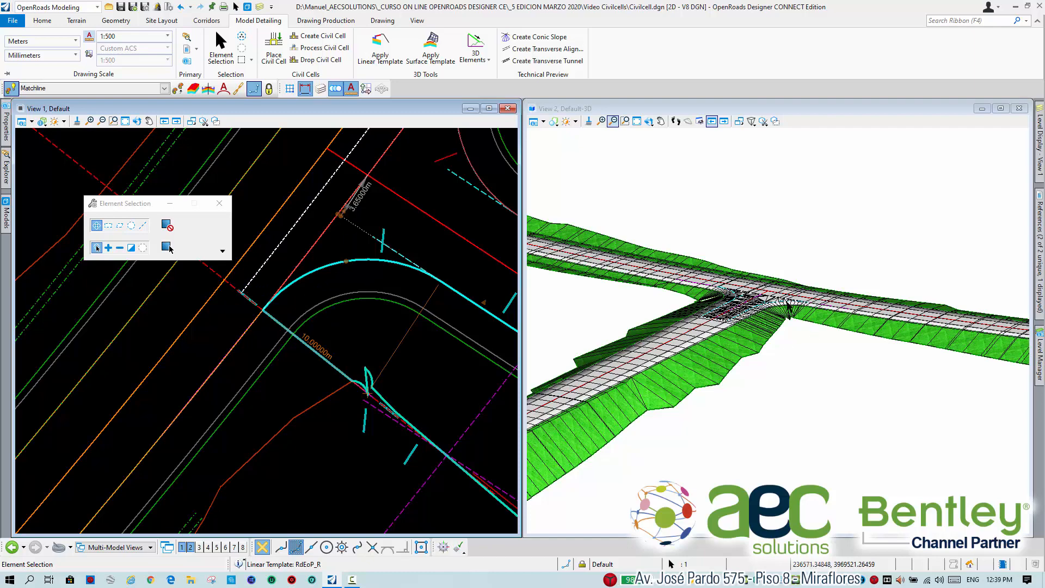
scroll(790, 307, "up", 3)
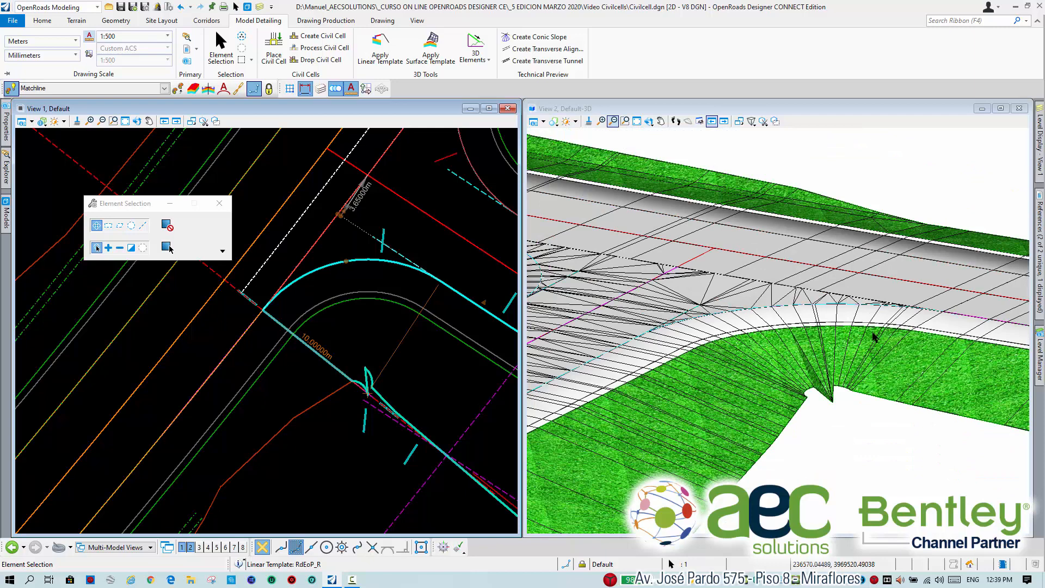
scroll(882, 312, "down", 2)
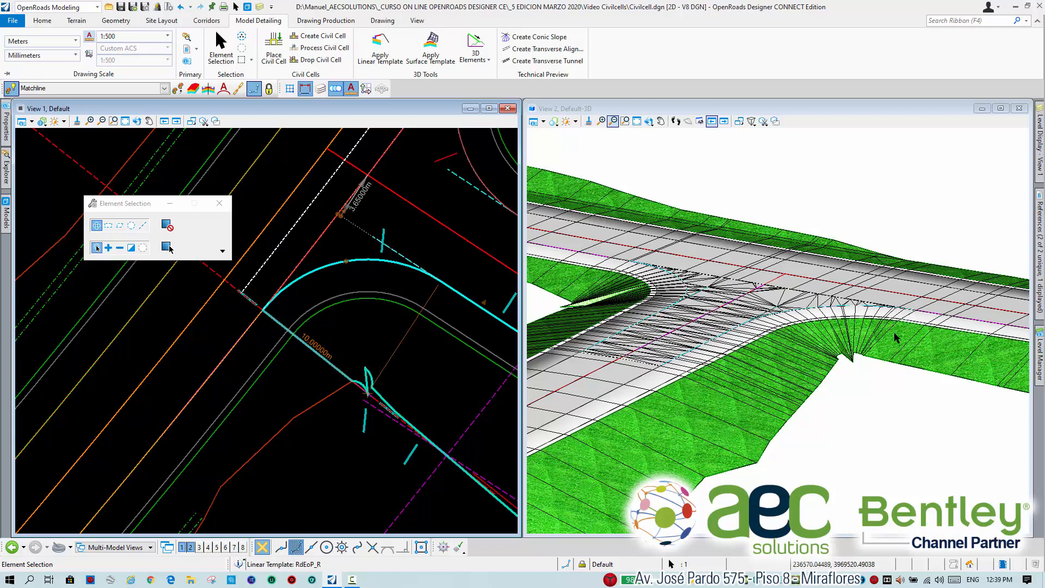
scroll(858, 325, "down", 3)
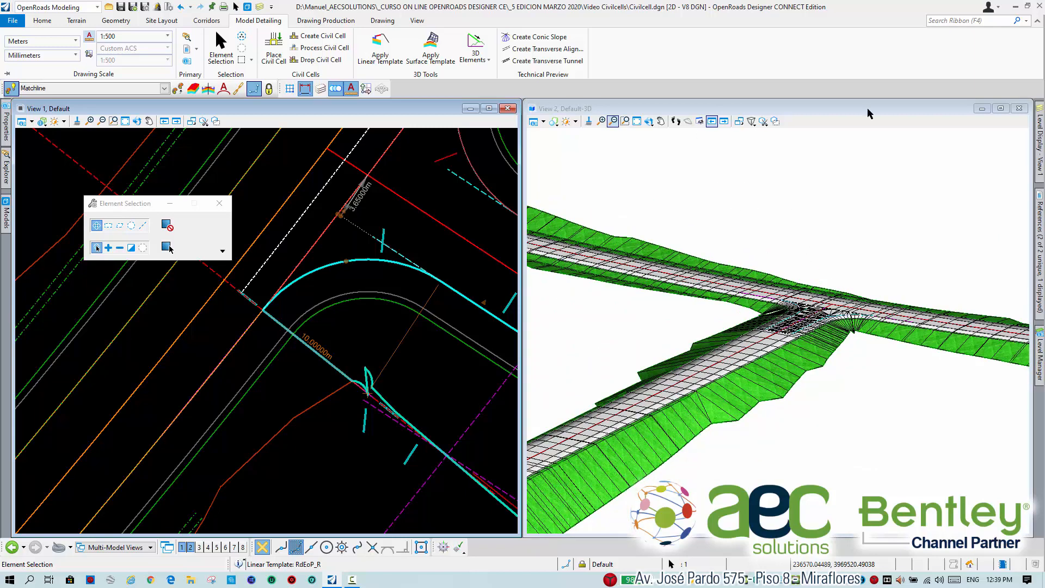
left_click(1000, 108)
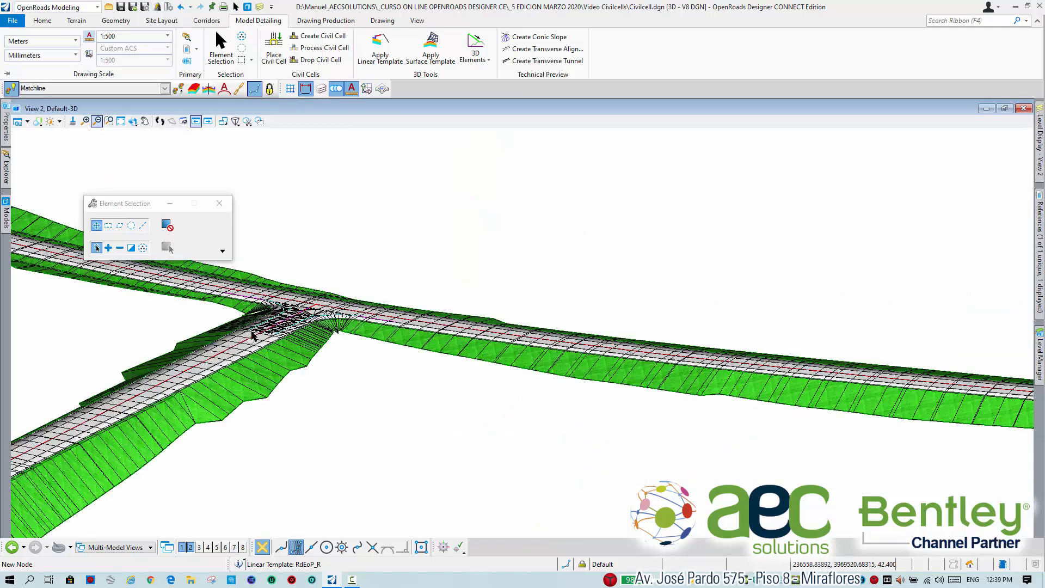
Examine the modelled intersection from plan-like and oblique 3D angles, checking both curved corners and their side slopes.
middle_click_drag(249, 329, 522, 332)
left_click(133, 120)
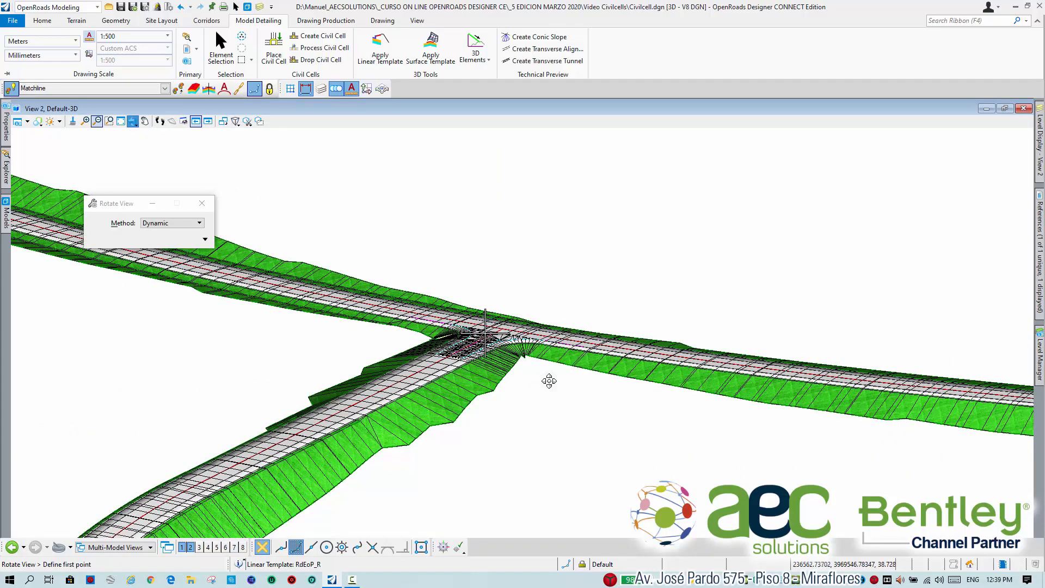
left_click(549, 380)
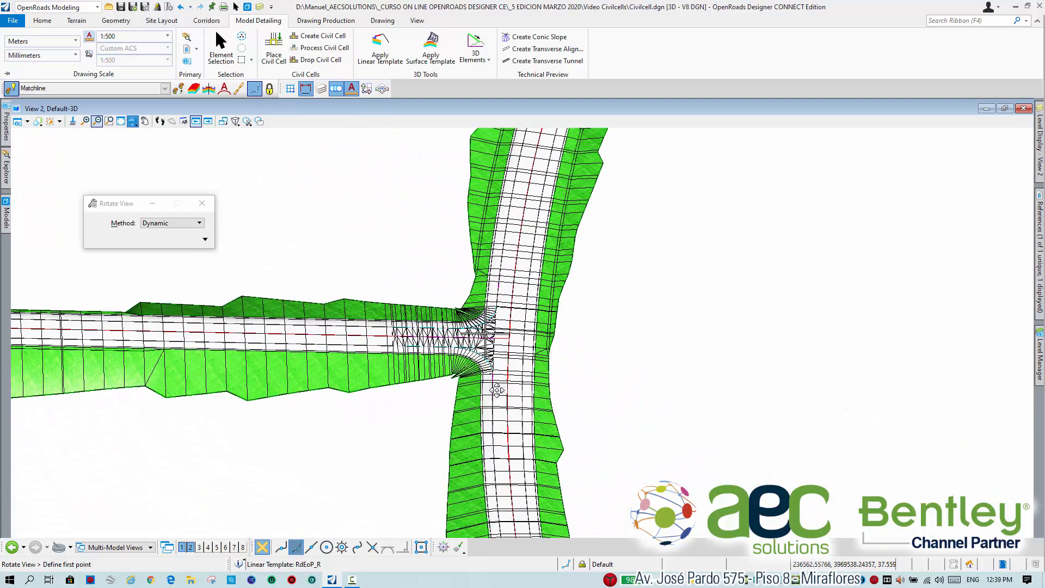
left_click(515, 426)
left_click(485, 415)
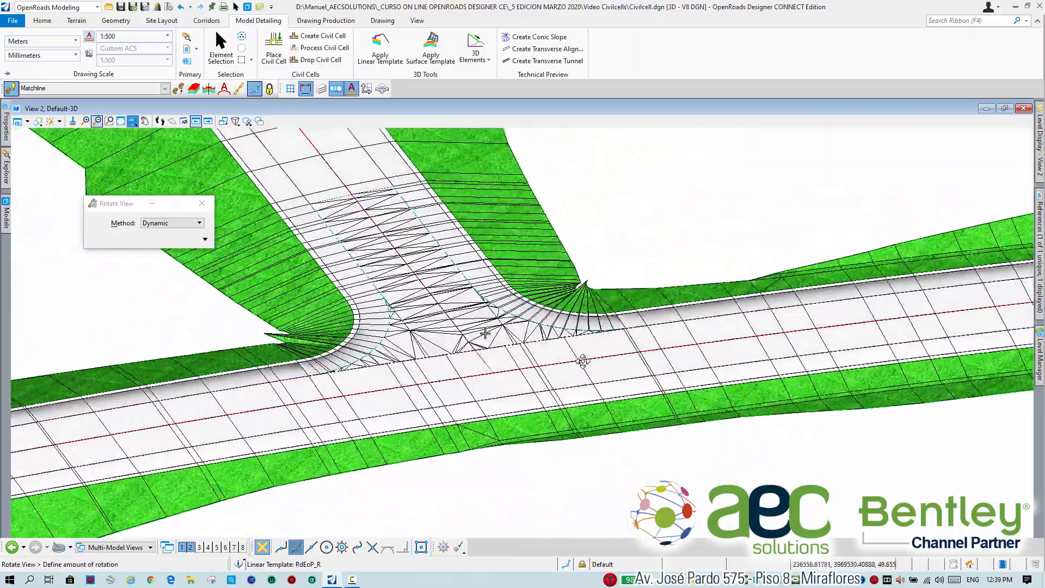
left_click_drag(582, 361, 601, 359)
left_click_drag(462, 364, 550, 379)
mouse_move(436, 390)
left_mouse_down()
mouse_move(561, 402)
mouse_move(619, 423)
left_mouse_up()
left_click(499, 407)
left_click_drag(551, 379, 565, 375)
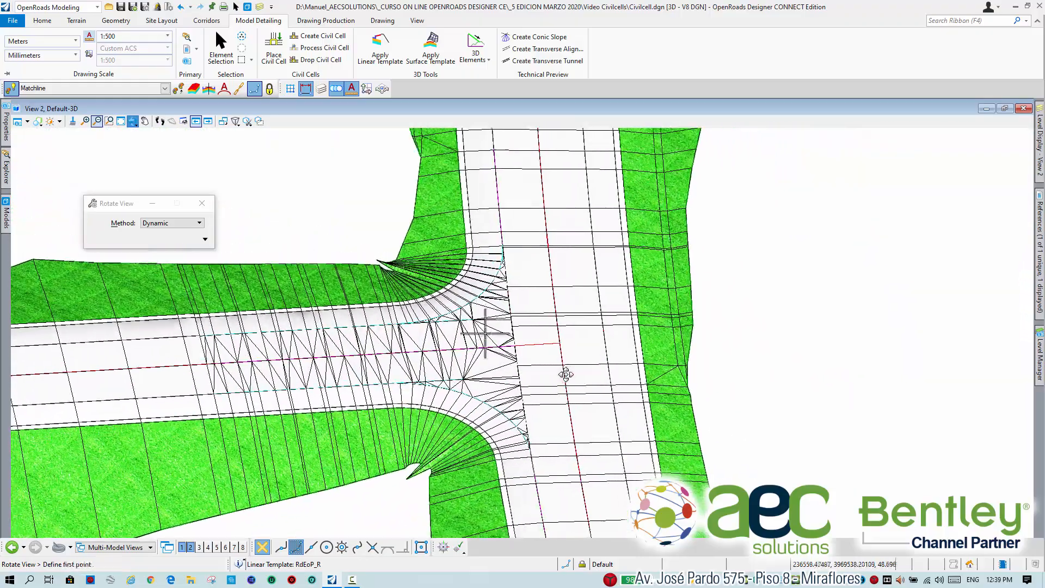
left_click(551, 359)
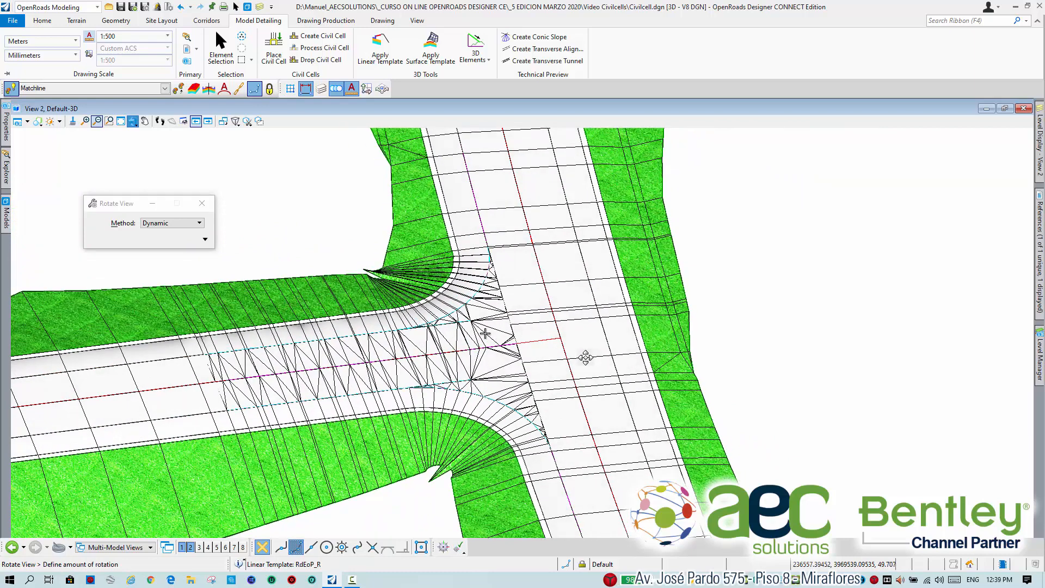
left_click(585, 358)
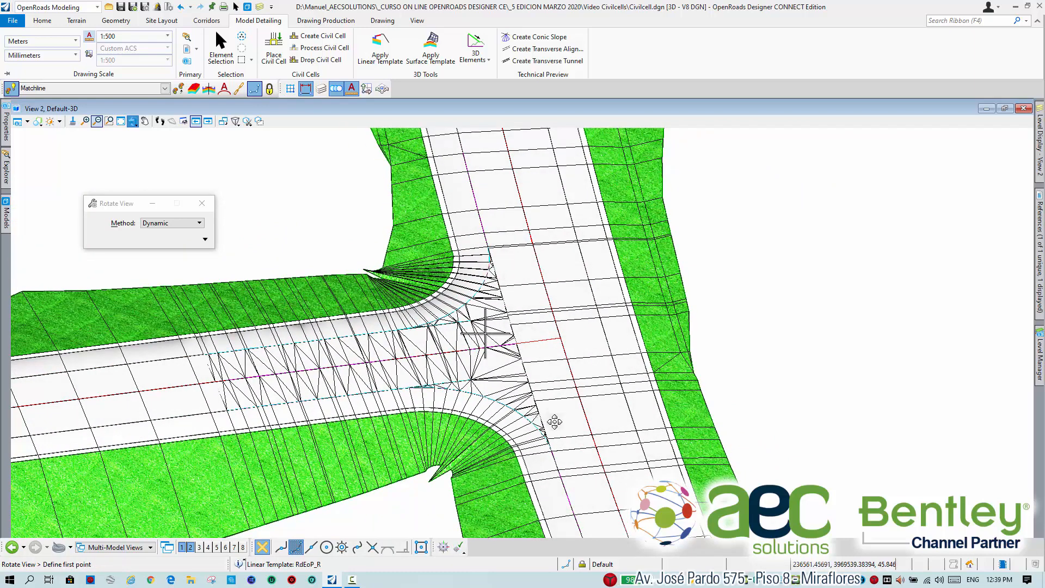
left_click(556, 417)
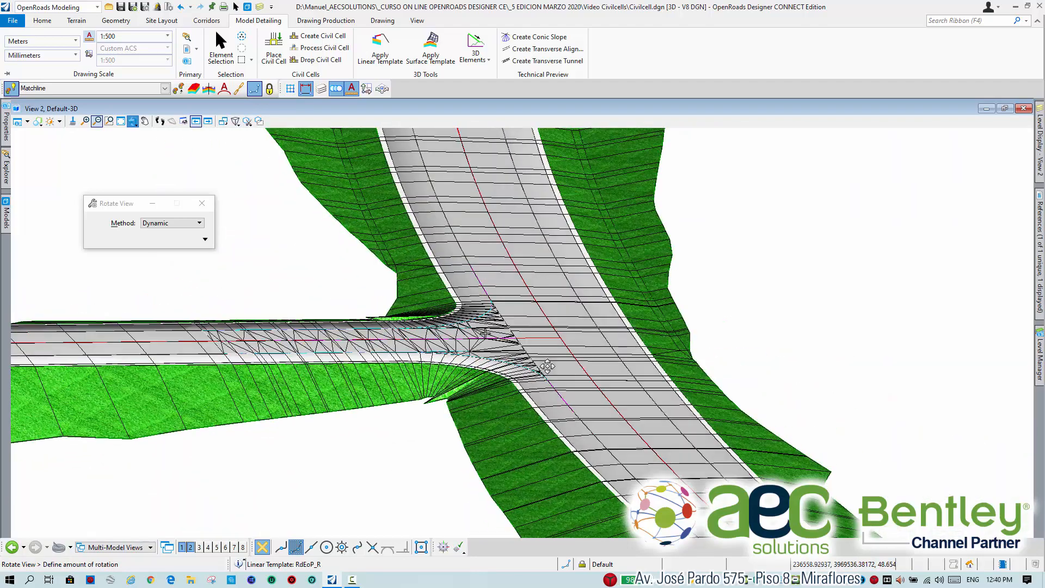
left_click(547, 366)
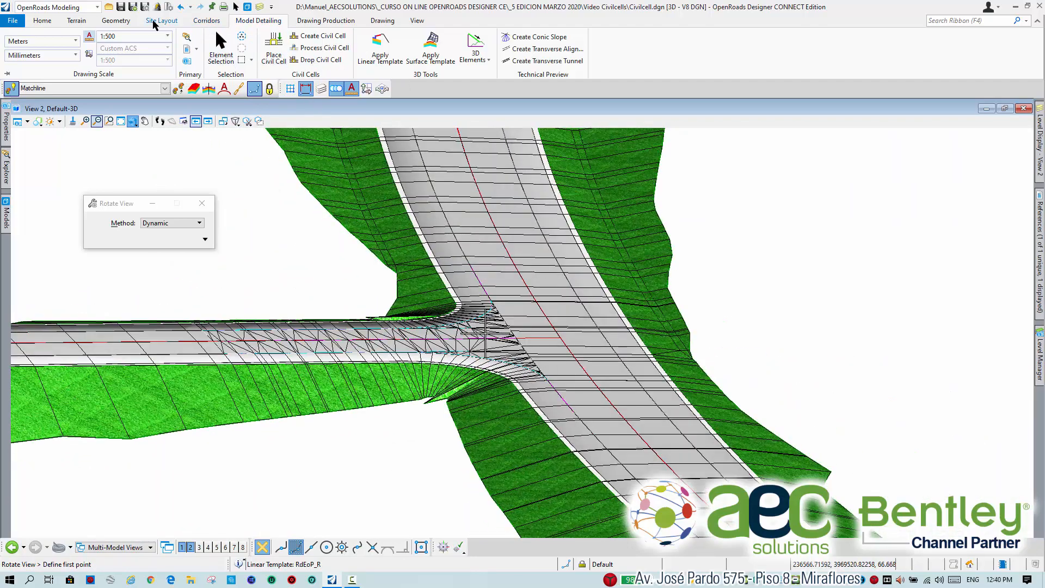
Look over the corridor clipping options and examine the main and side road corridors around the junction from several 3D angles.
left_click(207, 21)
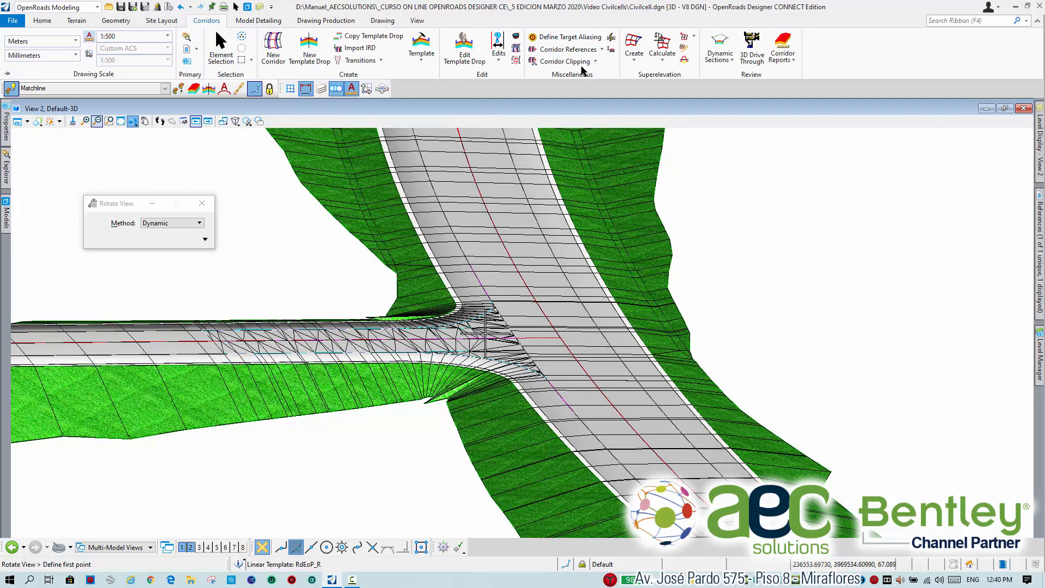
left_click(595, 61)
left_click(543, 412)
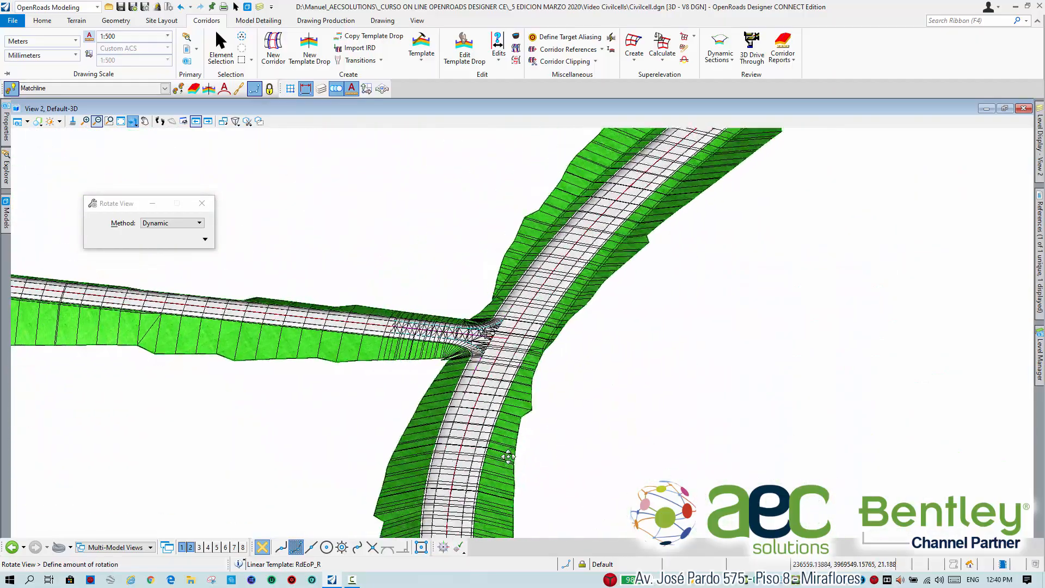
left_click(514, 462)
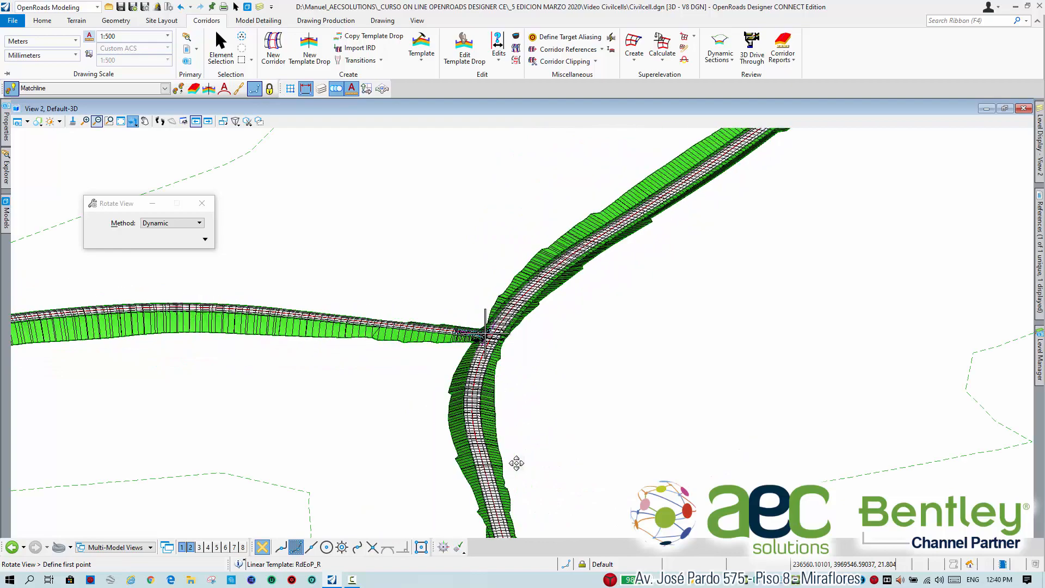
left_click(552, 407)
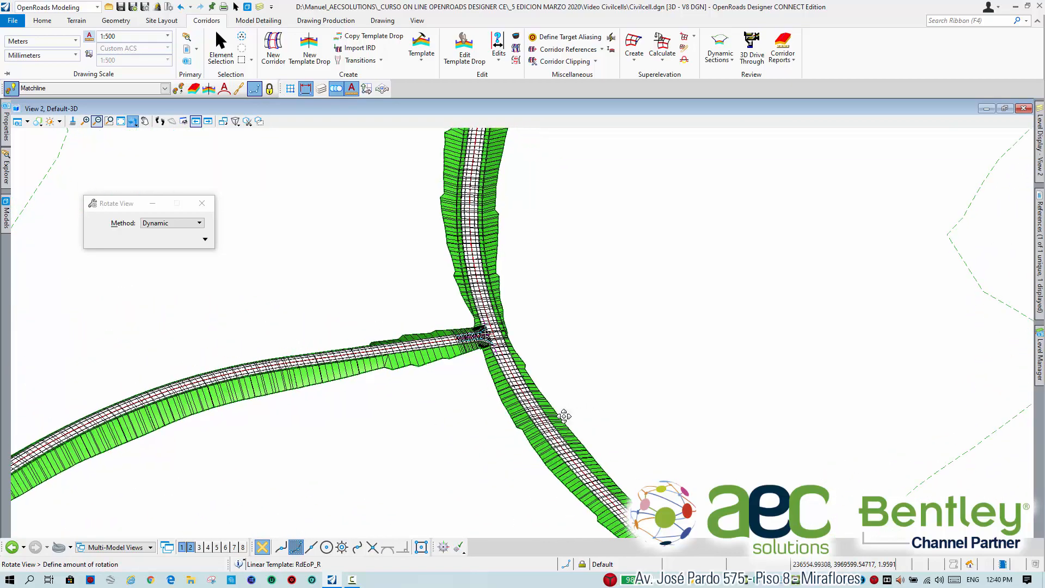
left_click(453, 383)
left_click(418, 382)
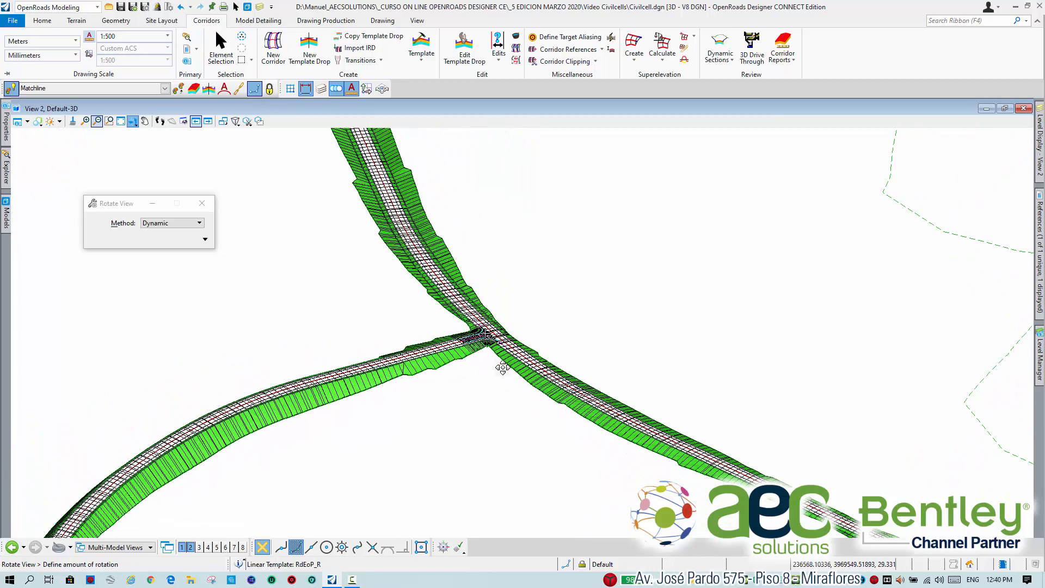
left_click(464, 371)
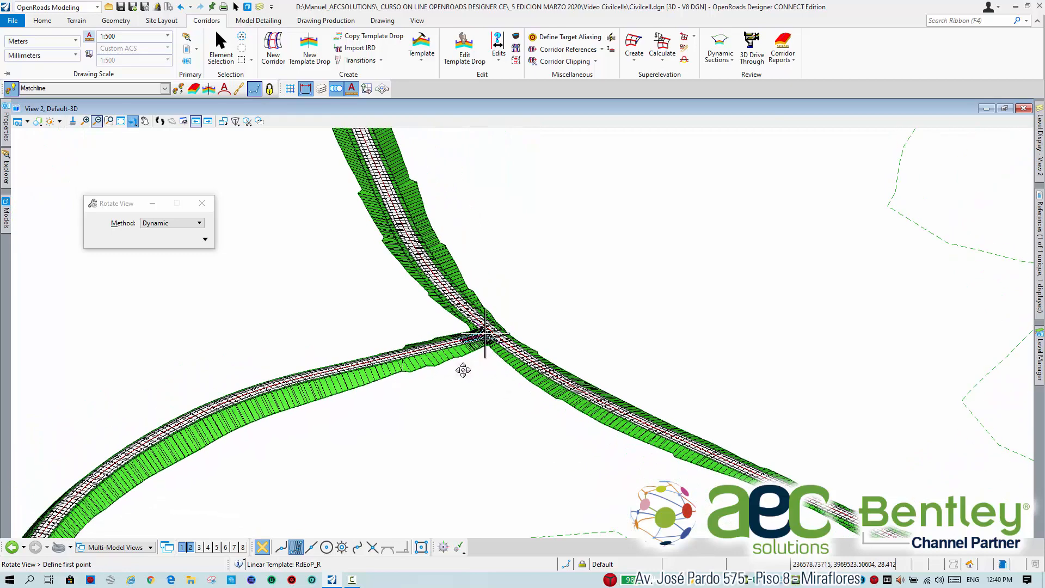
Create cut and fill volumes using Volumes_Cut and Volumes_Fill, leaving the unsuitable, custom and substrata computations off.
left_click(43, 25)
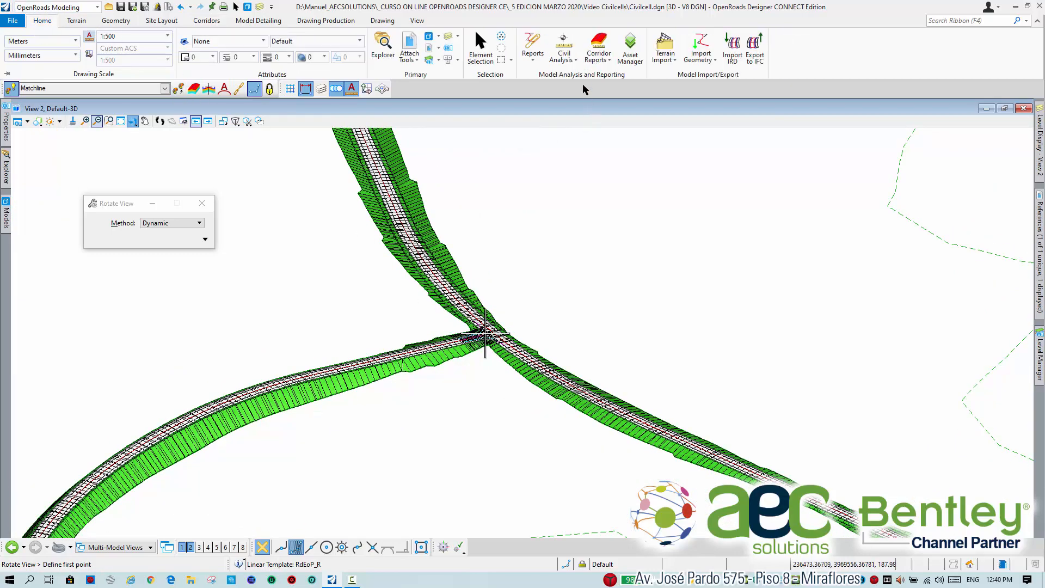
left_click(574, 63)
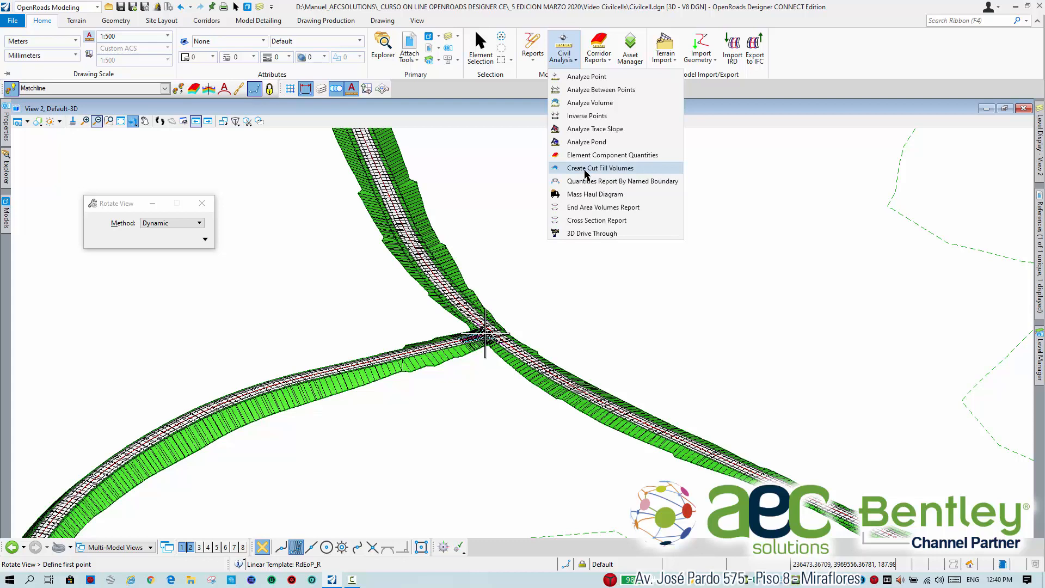
left_click(586, 169)
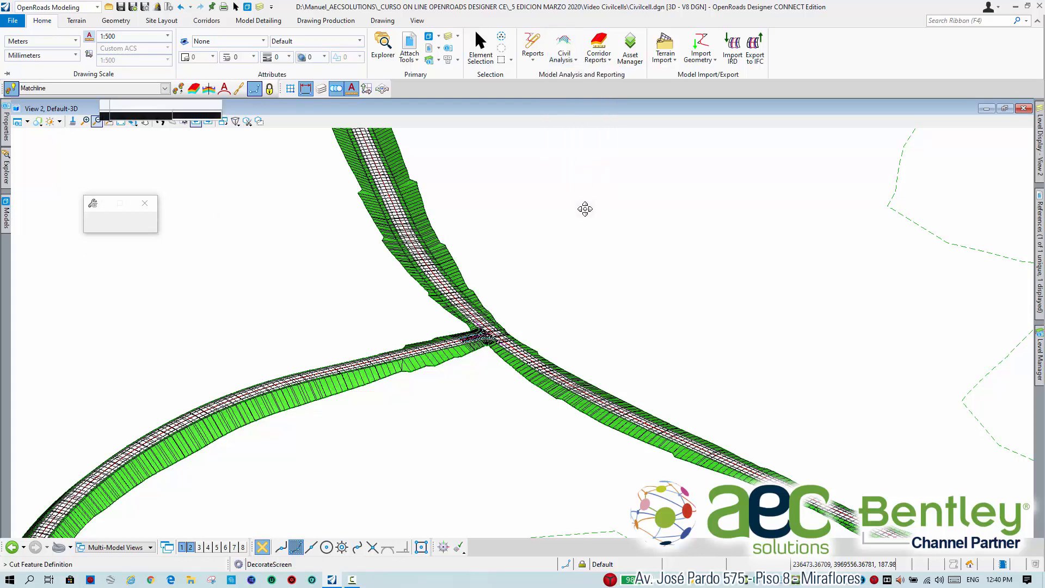
left_click(541, 222)
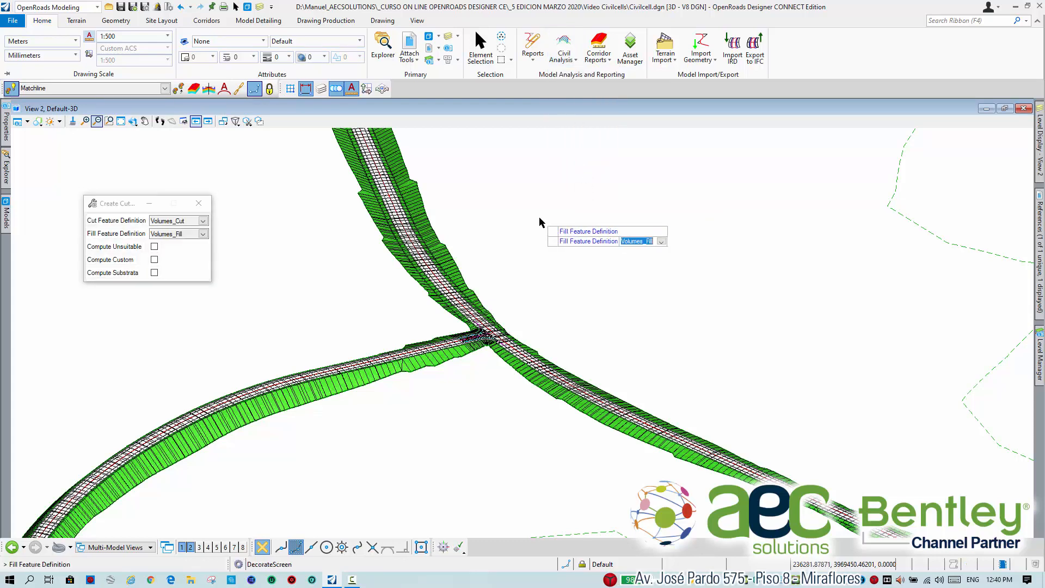
left_click(541, 222)
left_click(540, 219)
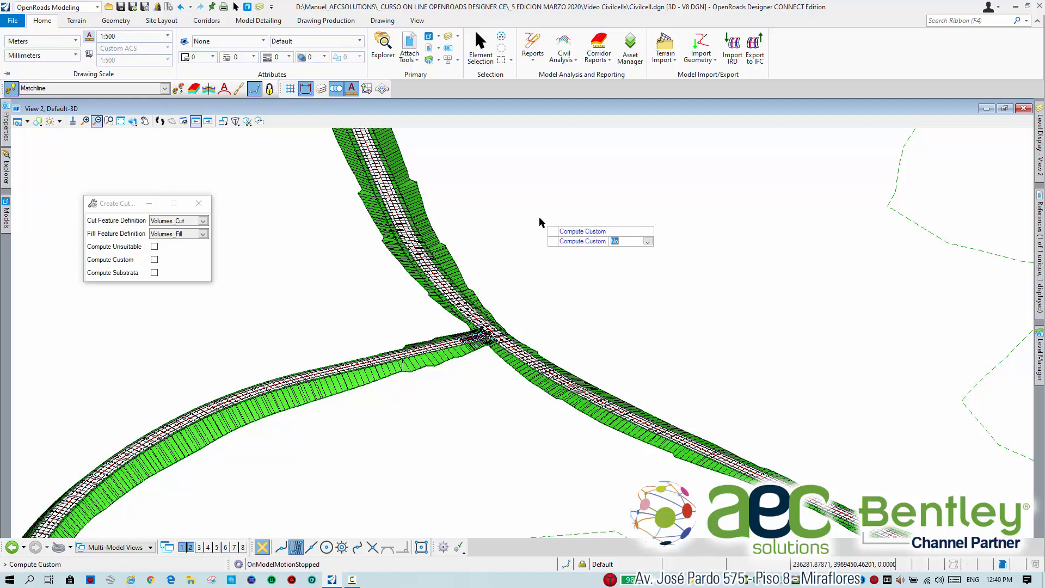
left_click(540, 219)
left_click(541, 222)
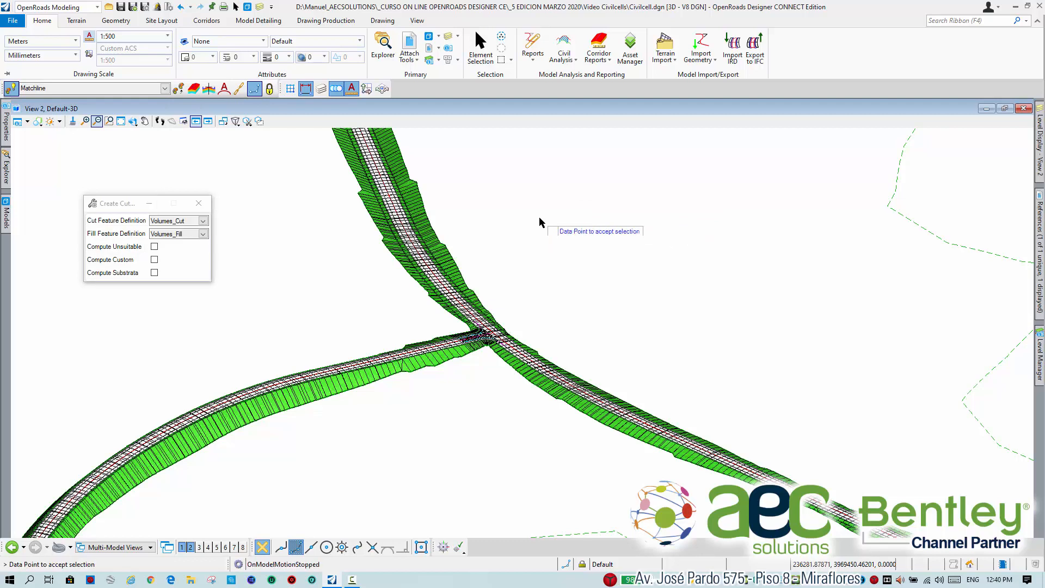
left_click(541, 222)
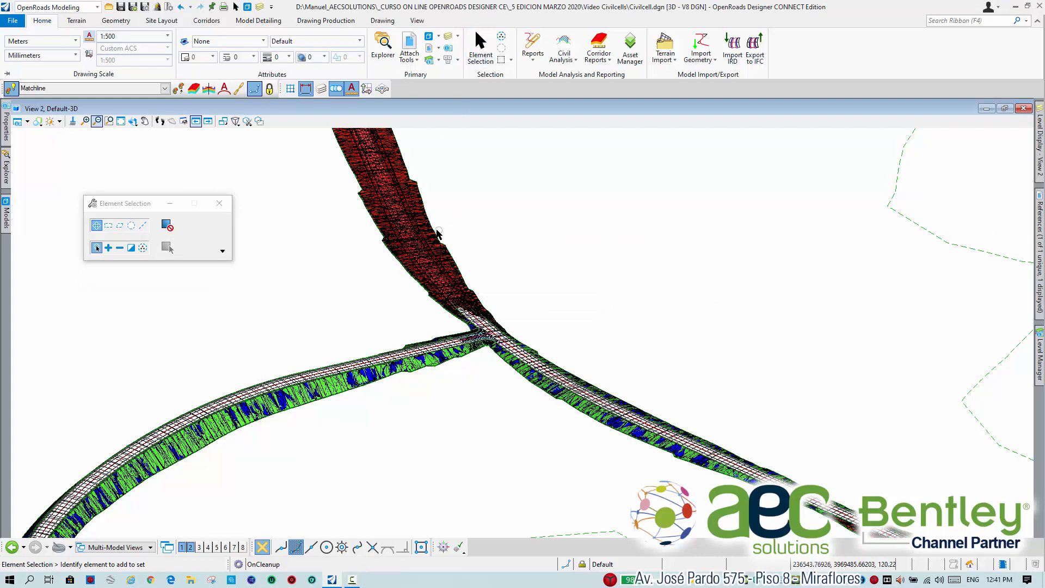
Select the Volumes_Cut mesh on the main road and examine its full extent across all road arms.
scroll(529, 289, "up", 2)
scroll(530, 288, "up", 3)
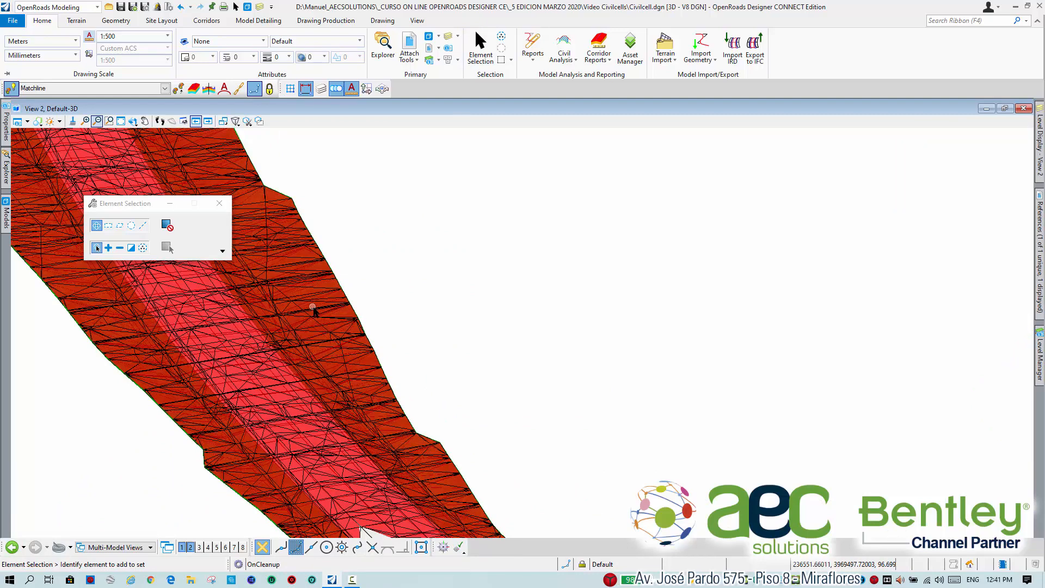
left_click(313, 306)
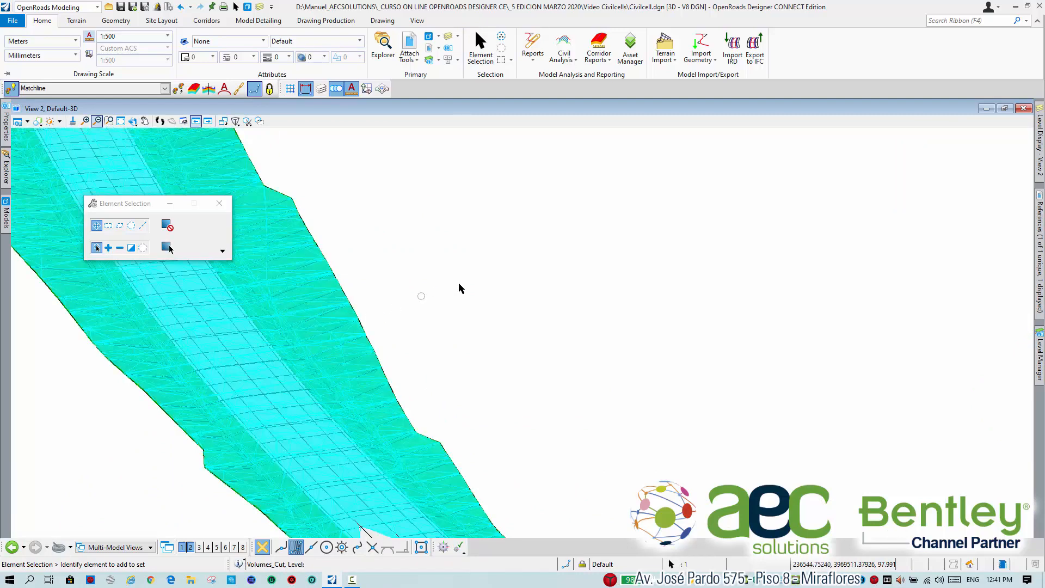
scroll(488, 280, "down", 4)
scroll(488, 280, "down", 3)
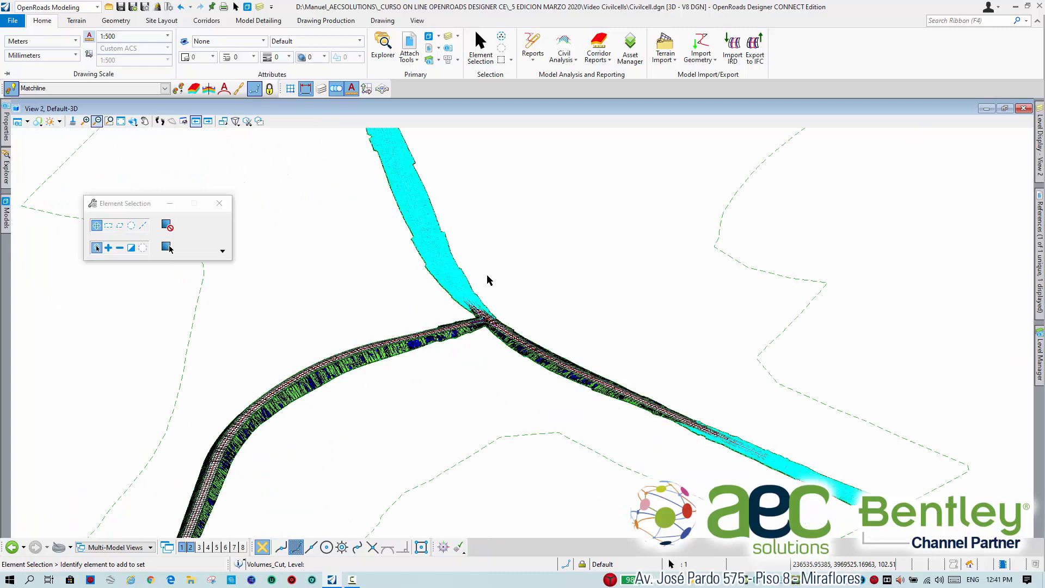
scroll(588, 264, "down", 3)
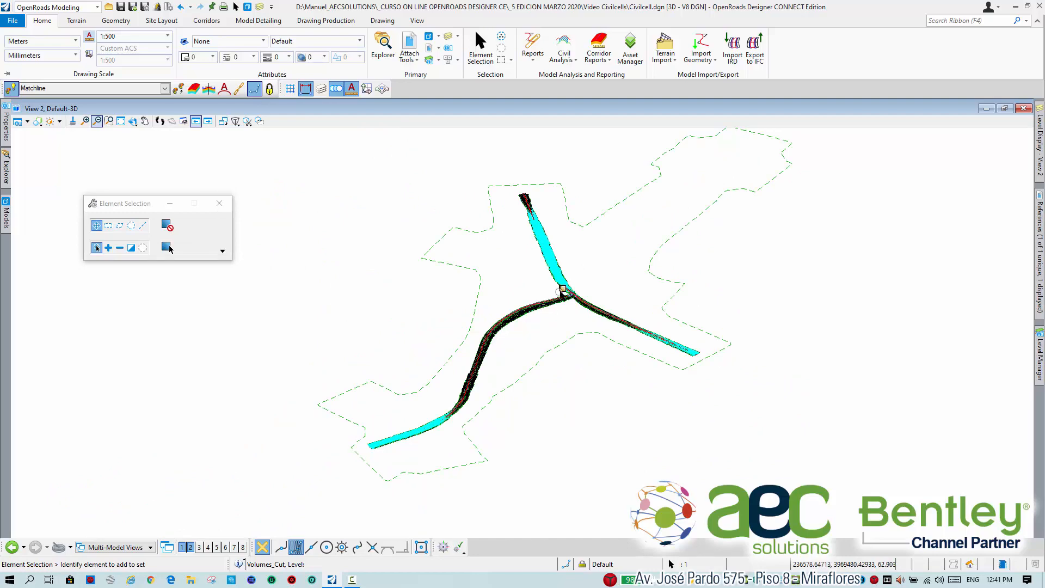
Inspect the meshes from the intersection along the side road and show the Civil Quantities of the selected Volumes_Cut mesh.
scroll(559, 317, "up", 5)
scroll(551, 295, "up", 5)
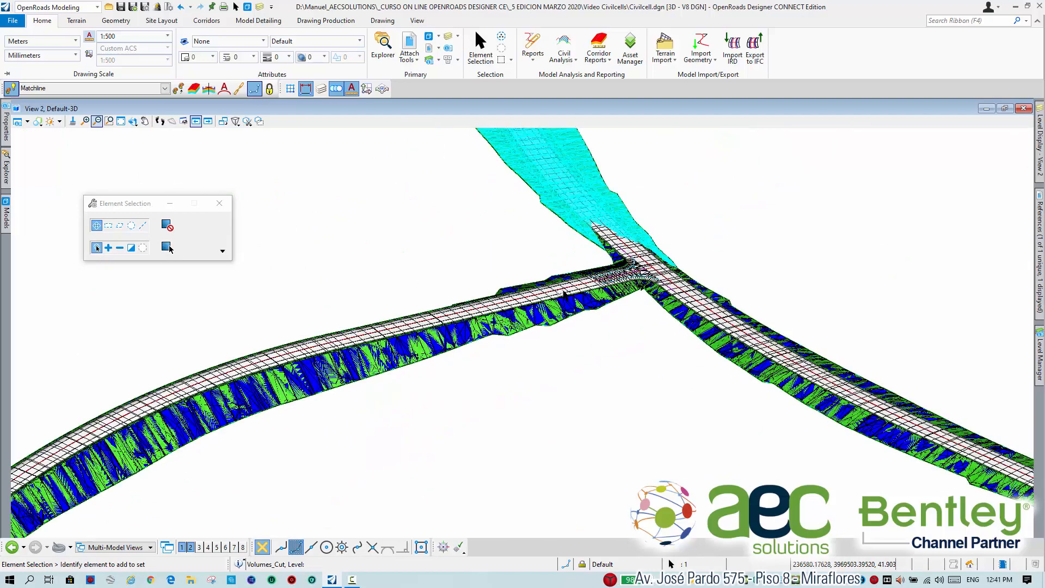
scroll(564, 290, "down", 5)
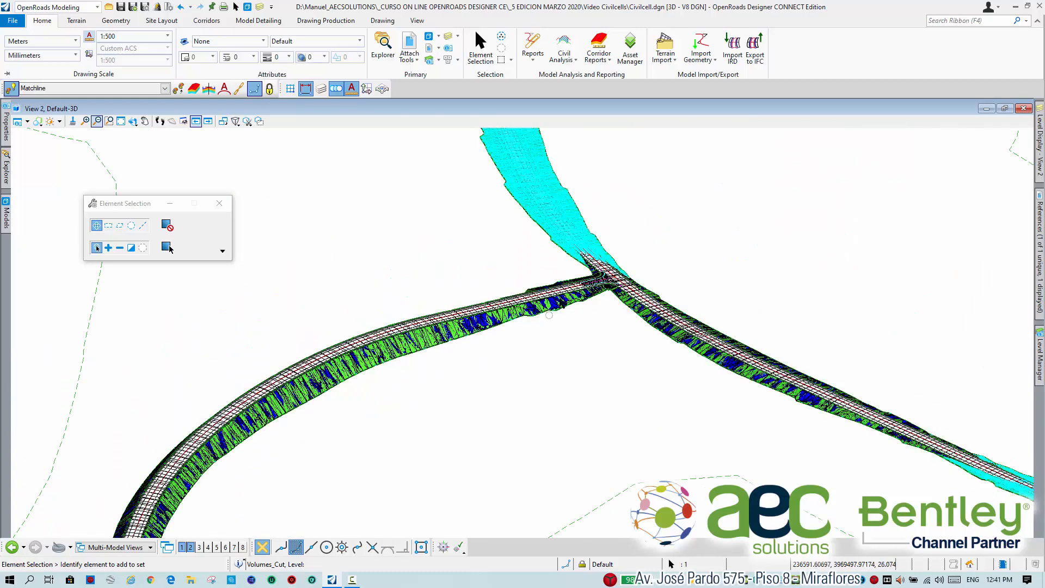
scroll(621, 245, "down", 2)
middle_click_drag(489, 395, 551, 282)
middle_click_drag(492, 360, 545, 277)
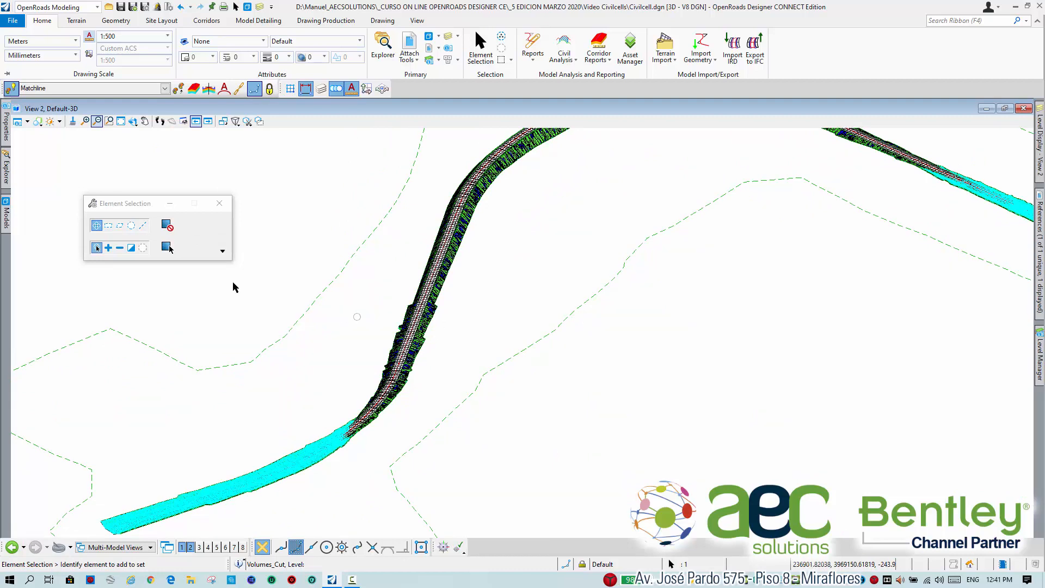
mouse_move(7, 133)
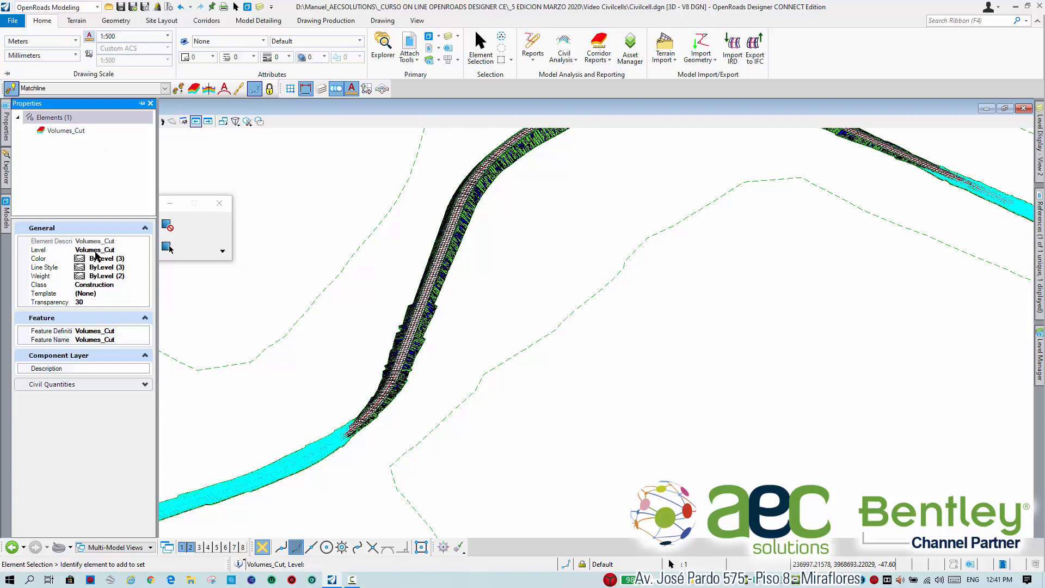
left_click(99, 384)
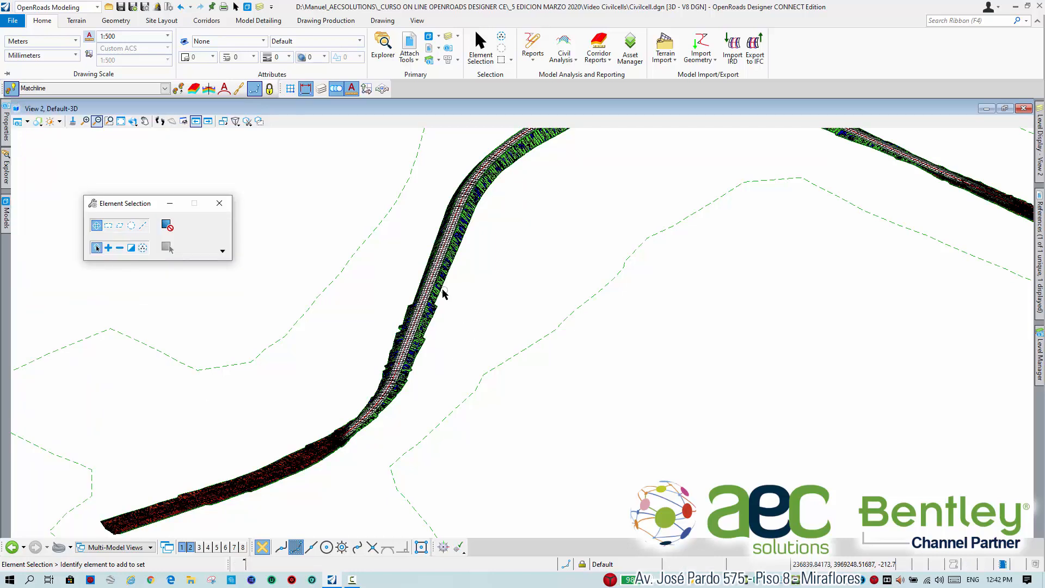
Cycle through the overlapping elements on the side road's slope to pick out the Volumes_Fill mesh, ending with nothing selected.
scroll(444, 294, "up", 2)
scroll(517, 298, "up", 1)
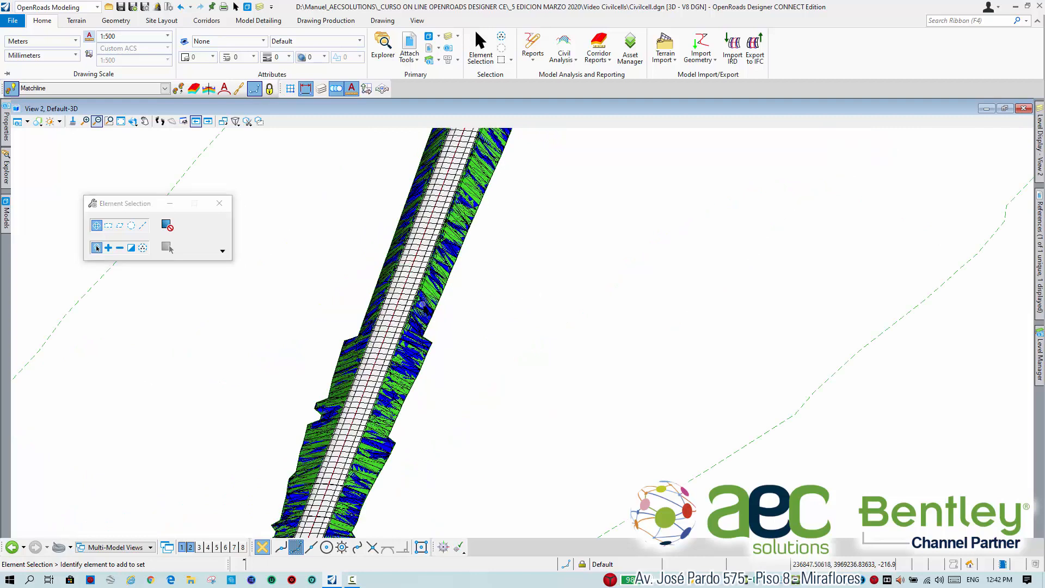
scroll(427, 317, "up", 1)
left_click(429, 318)
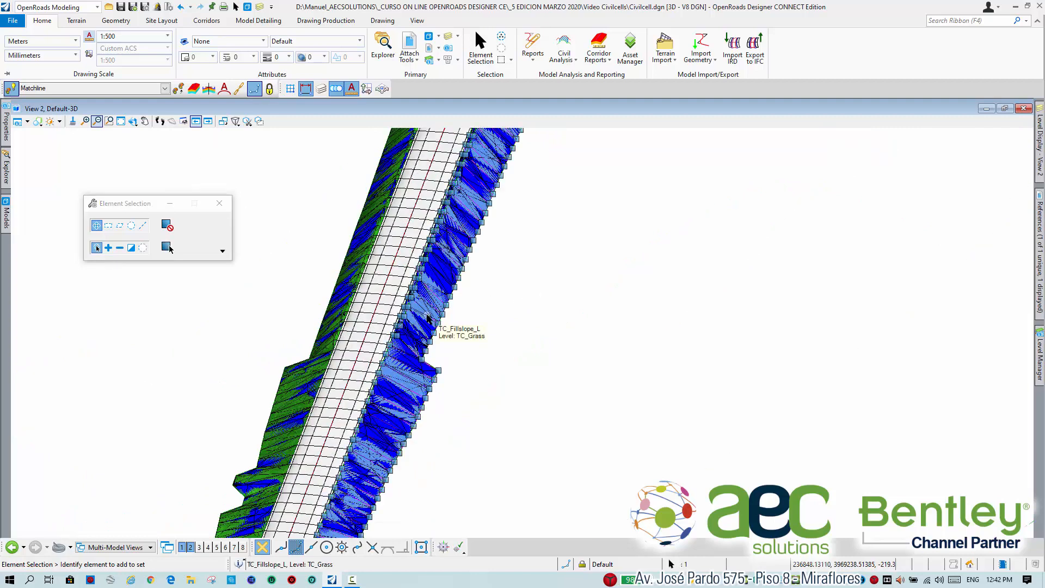
right_click(428, 318)
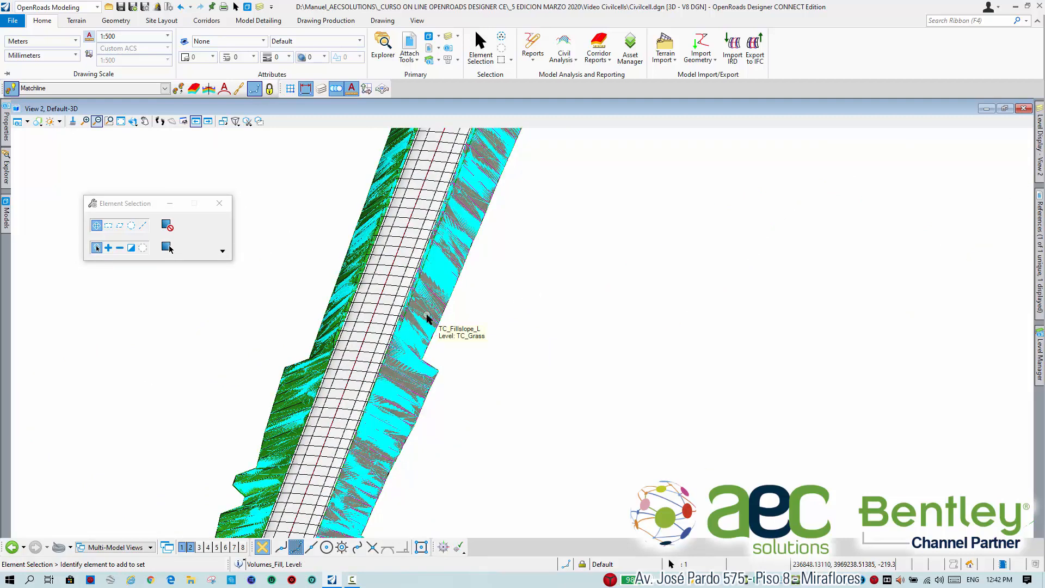
left_click(428, 318)
right_click(428, 319)
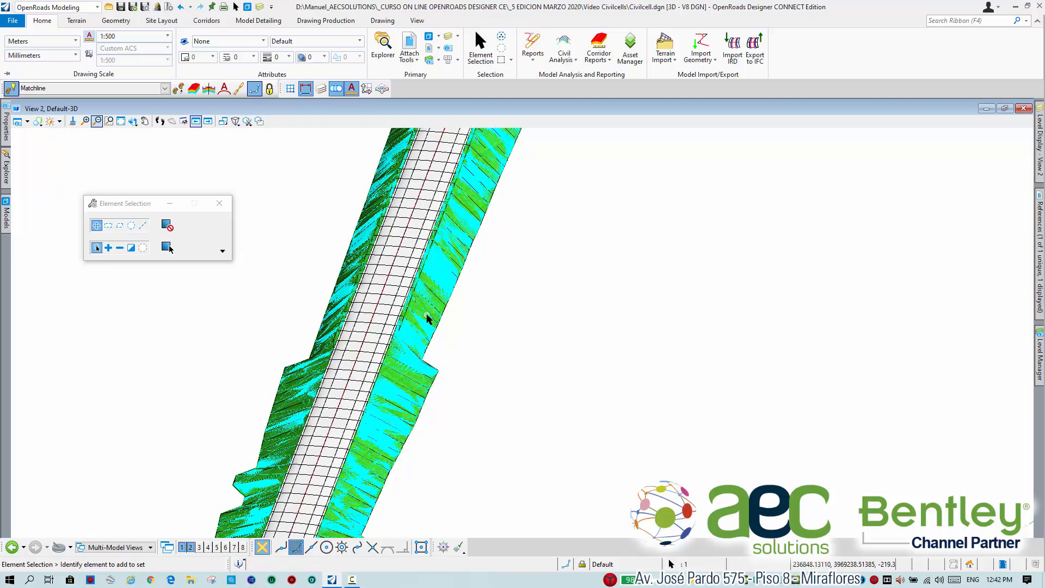
left_click(427, 319)
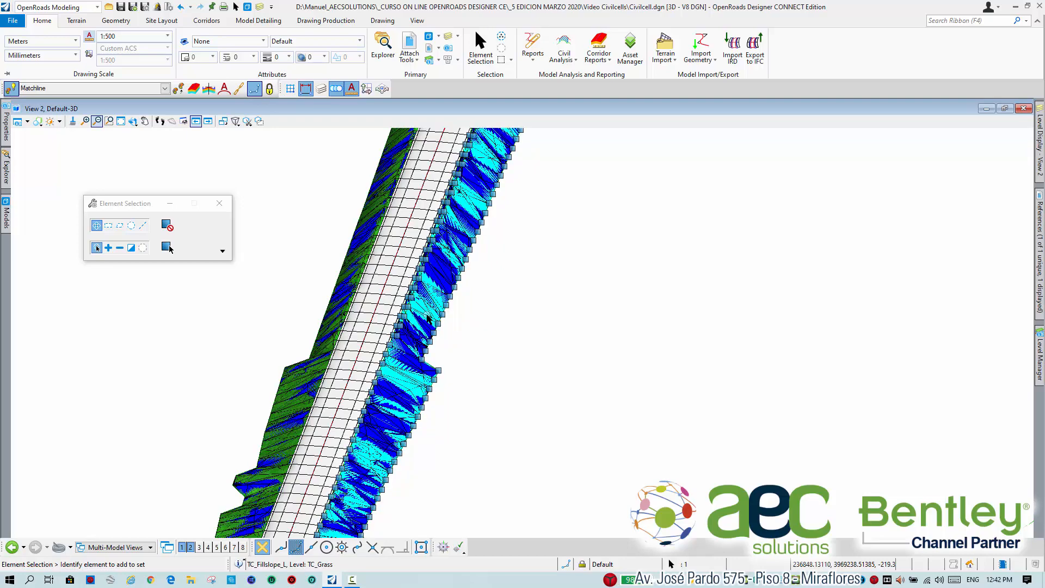
left_click(529, 311)
scroll(529, 311, "down", 2)
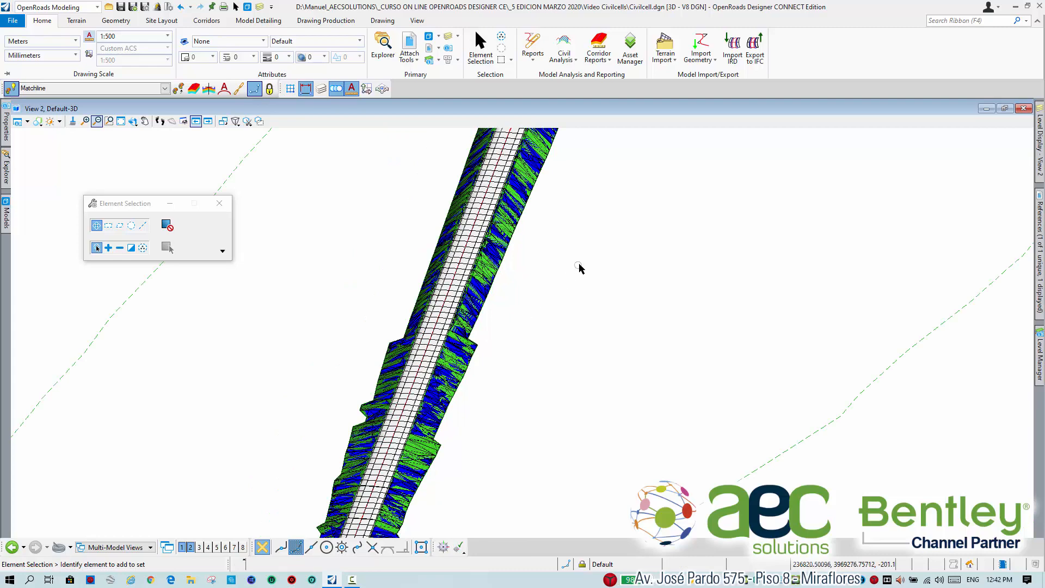
Hide the TC_Grass level in the 3D view to check the volume mesh on the slopes, and restore its display.
middle_click_drag(579, 268, 522, 299)
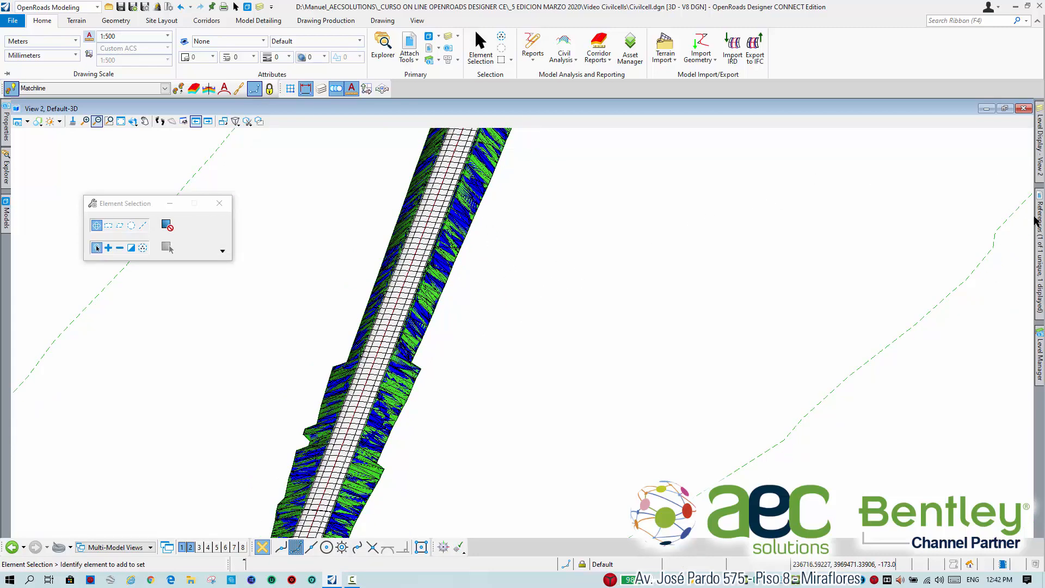
mouse_move(1041, 181)
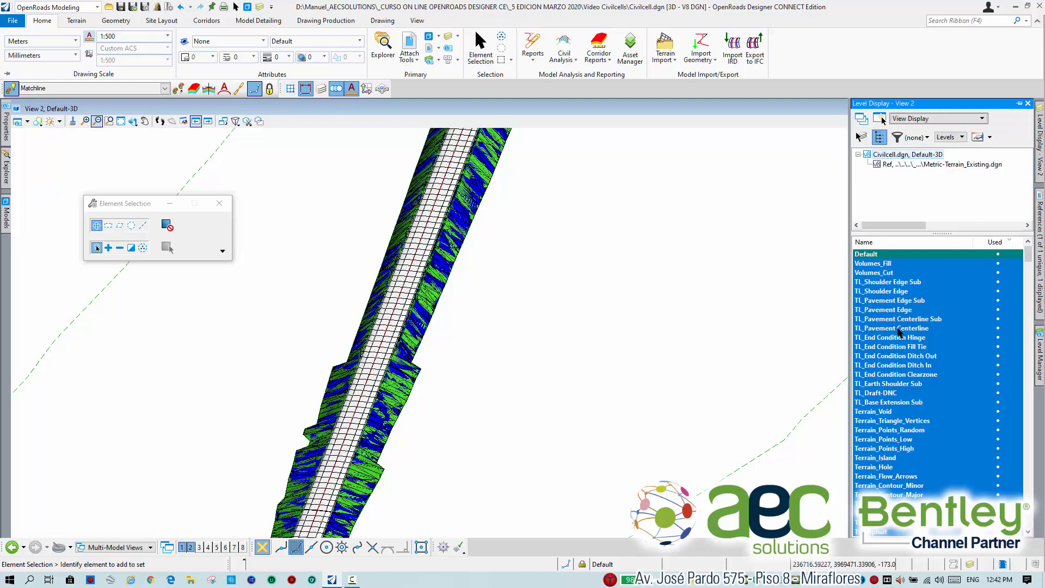
scroll(899, 332, "down", 2)
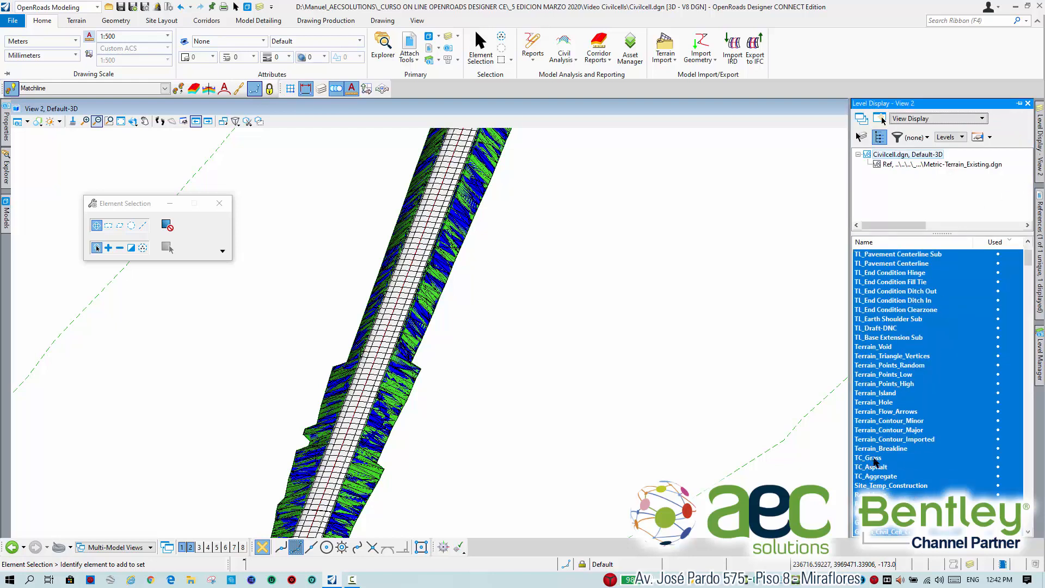
left_click(875, 461)
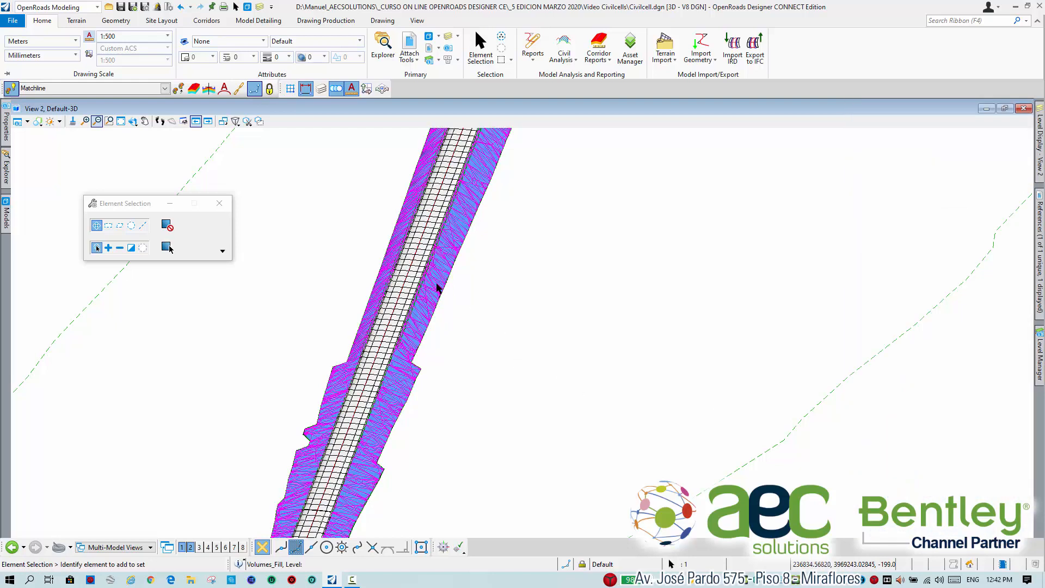
mouse_move(7, 128)
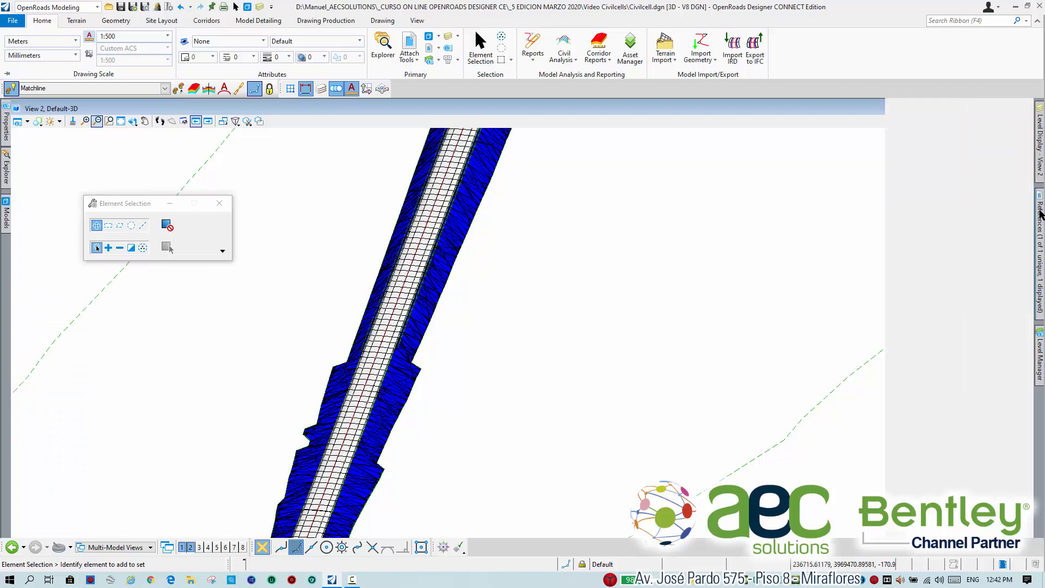
mouse_move(1040, 168)
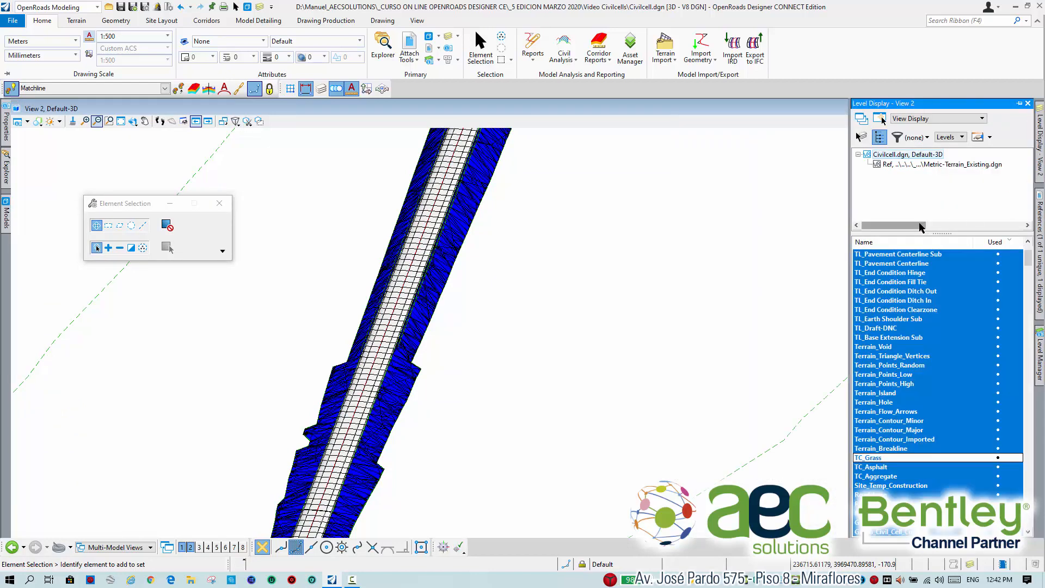
left_click(912, 458)
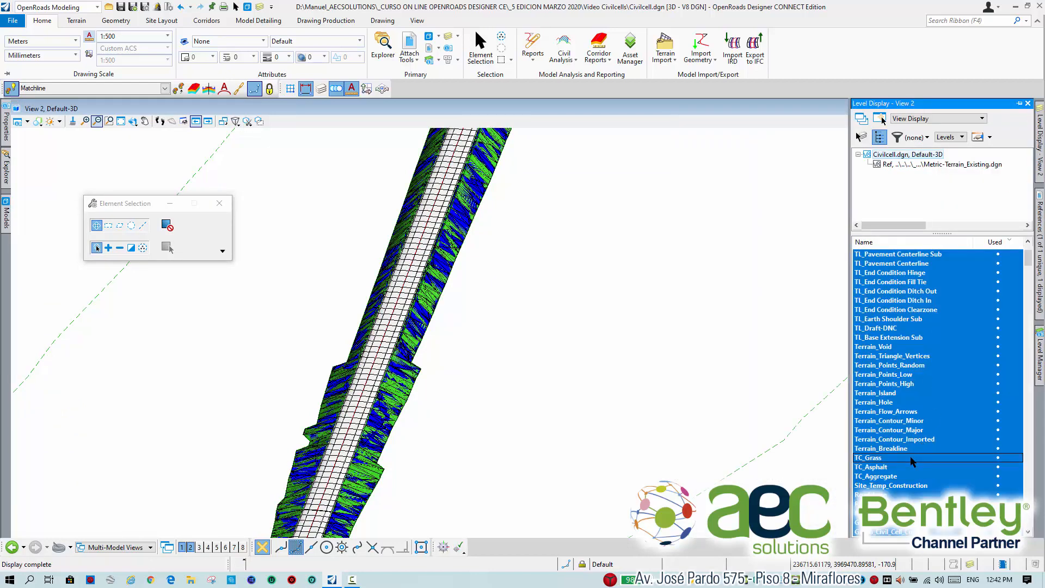
Turn off the display of the Volumes_Fill and Volumes_Cut levels in the 3D view.
scroll(952, 414, "down", 3)
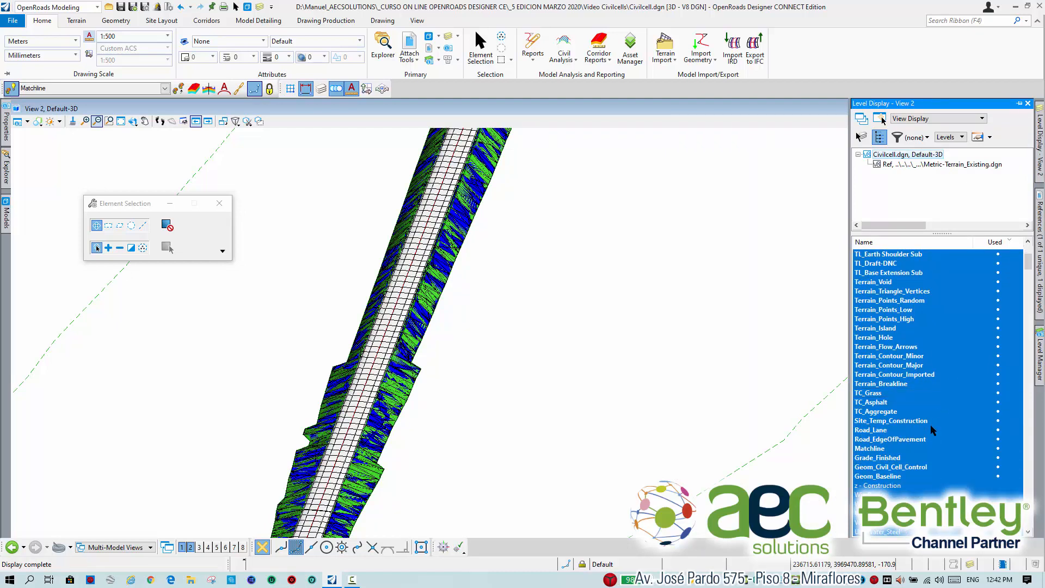
scroll(924, 448, "up", 6)
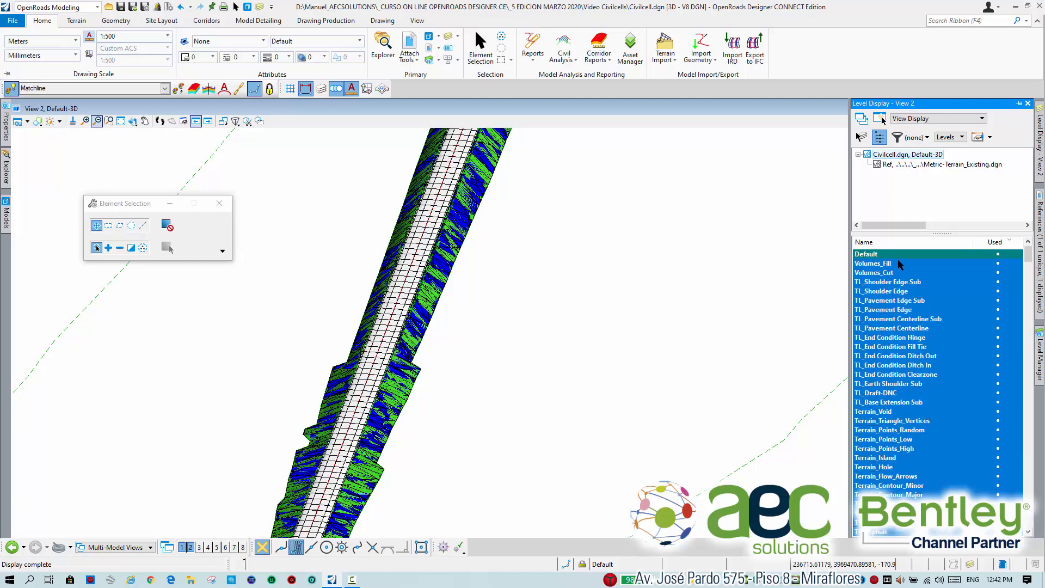
left_click(900, 264)
left_click(893, 272)
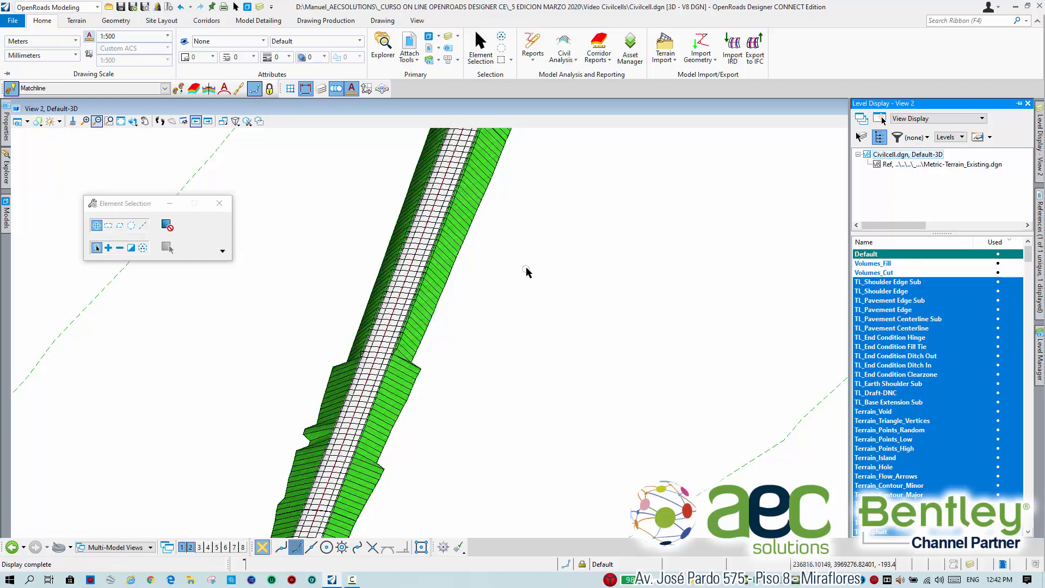
Examine the 3D model without volume meshes, from the overall road layout down to the intersection's corner slopes.
scroll(526, 269, "down", 5)
scroll(592, 221, "up", 2)
scroll(539, 237, "up", 2)
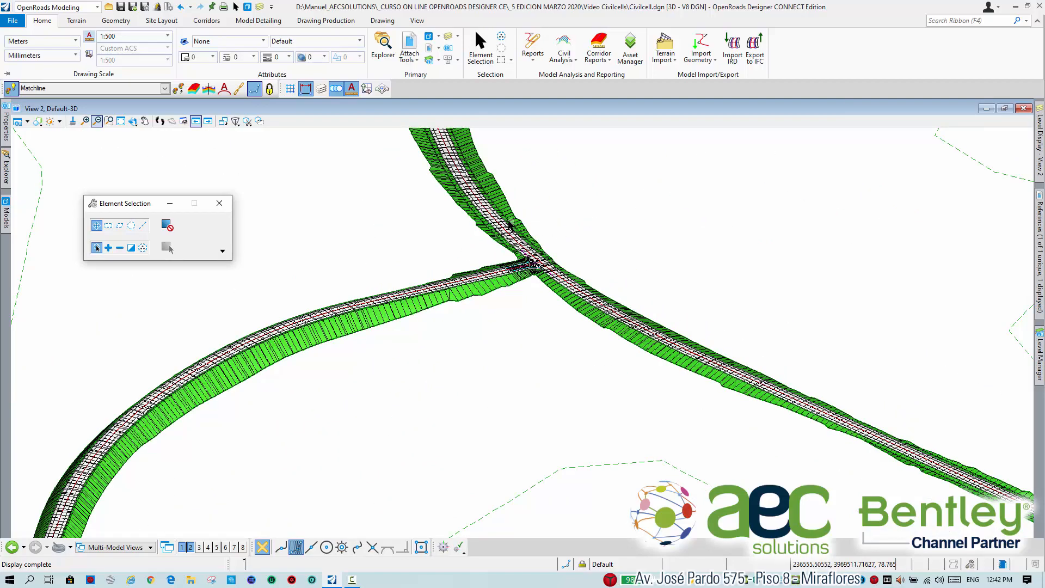
scroll(526, 260, "up", 3)
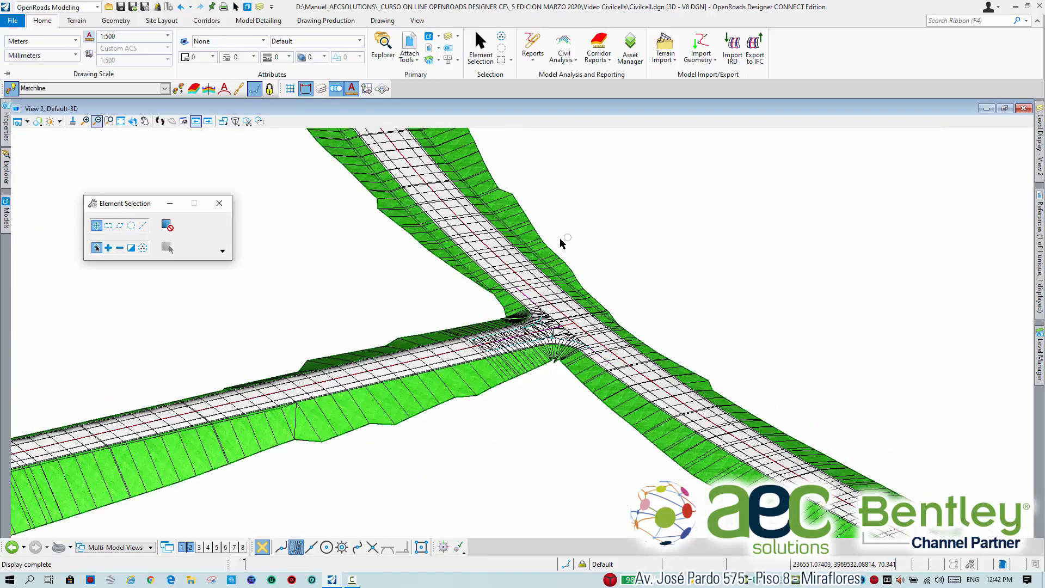
scroll(561, 240, "down", 3)
middle_click_drag(592, 267, 595, 359)
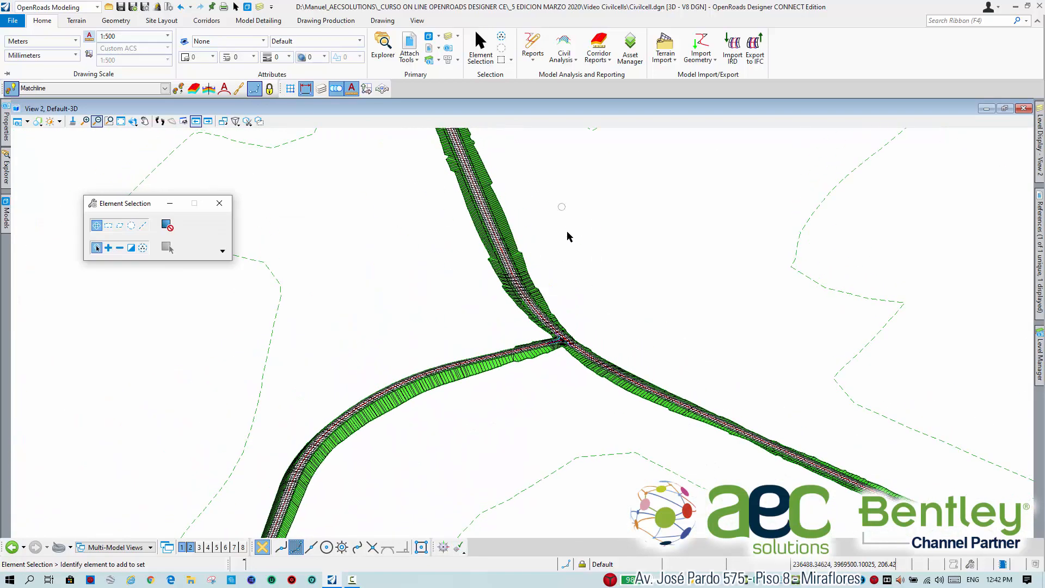
middle_click_drag(568, 237, 569, 274)
middle_click_drag(584, 315, 561, 249)
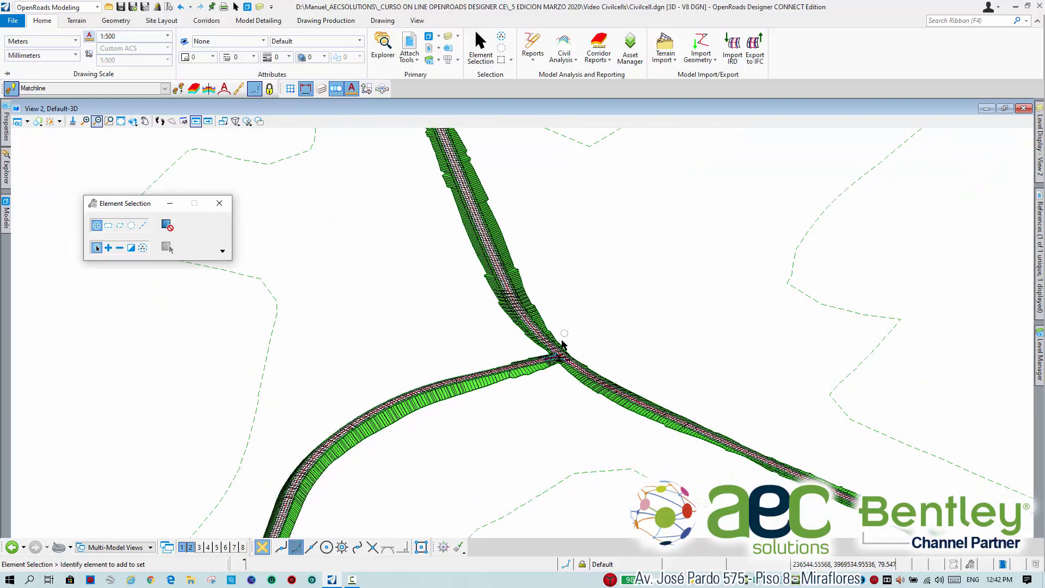
scroll(562, 343, "up", 4)
middle_click_drag(586, 393, 583, 307)
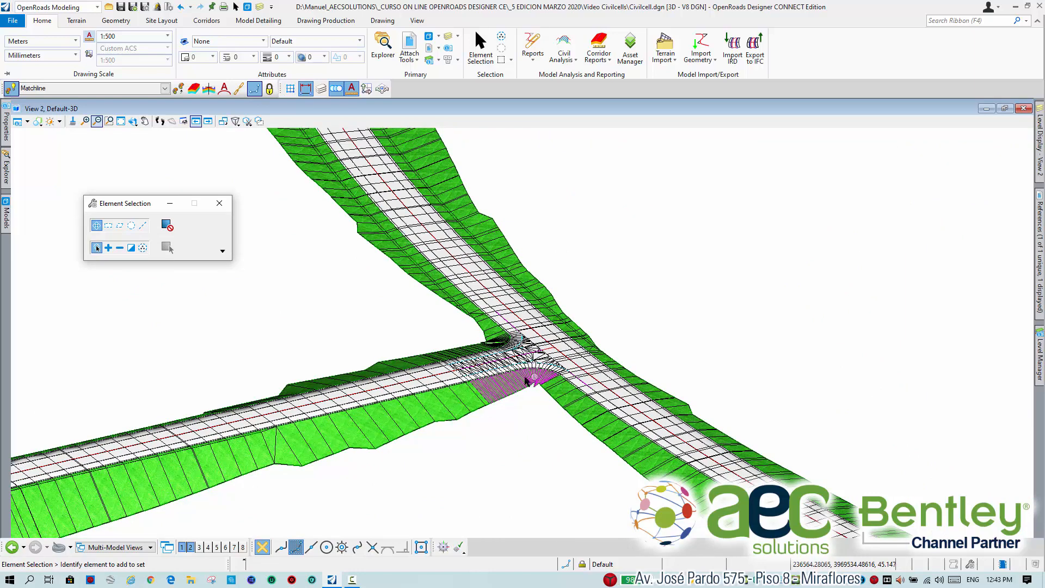
scroll(558, 346, "up", 2)
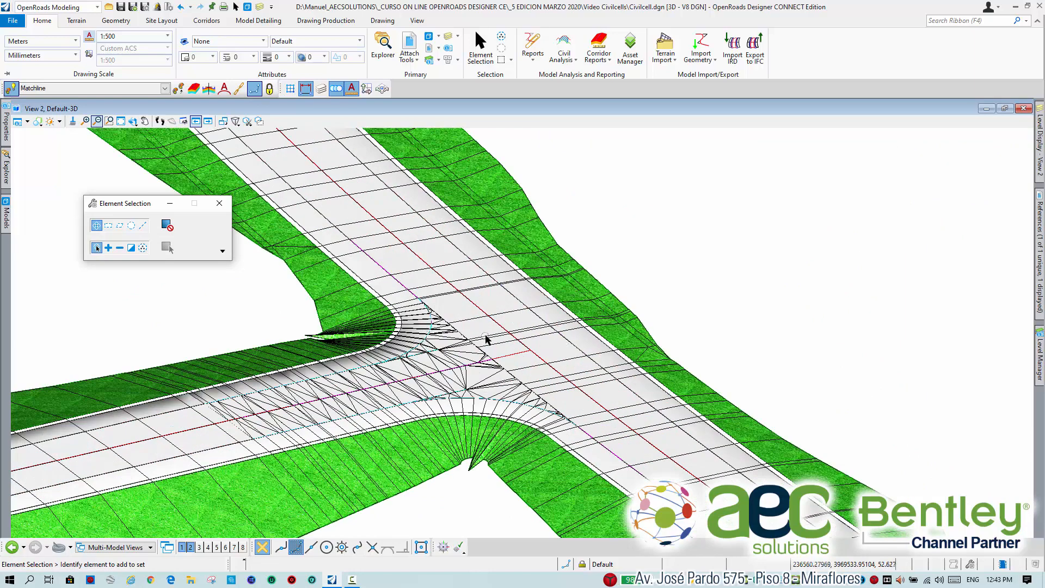
scroll(523, 347, "down", 1)
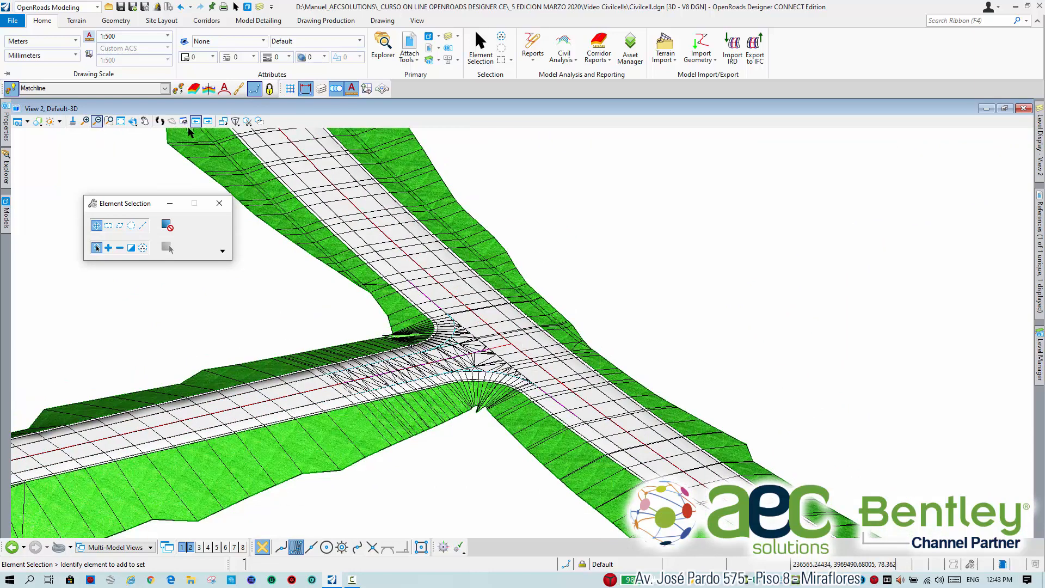
Rotate the 3D view to Top and tile it beside the plan view.
left_click(133, 121)
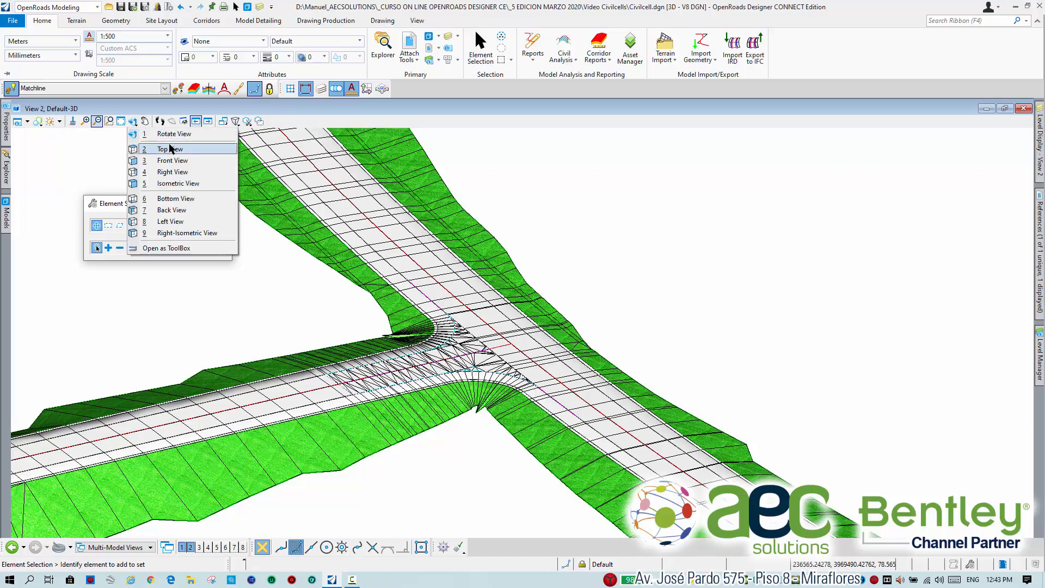
left_click(170, 148)
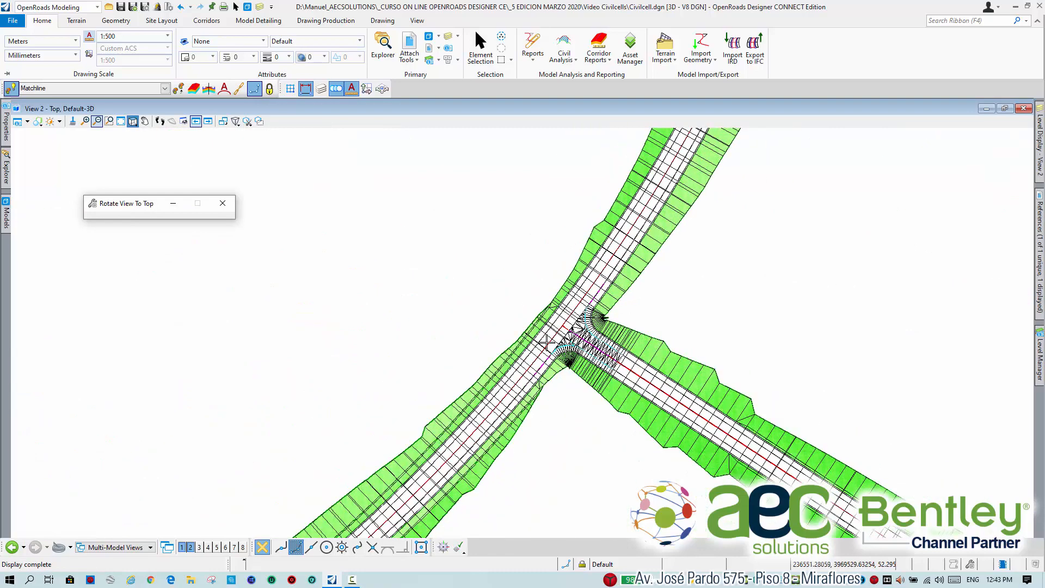
middle_click_drag(695, 333, 457, 284)
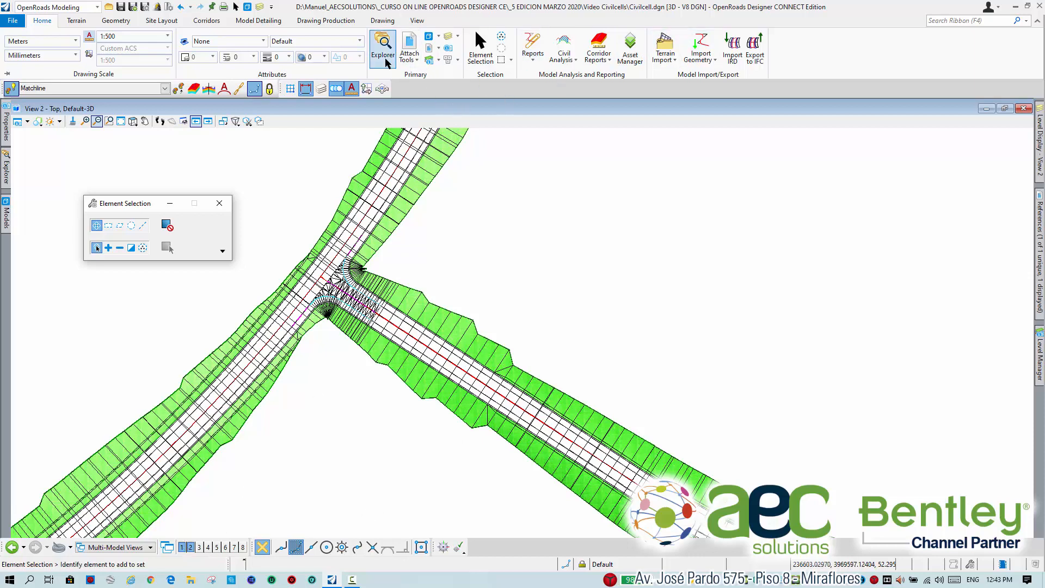
left_click(417, 21)
left_click(776, 50)
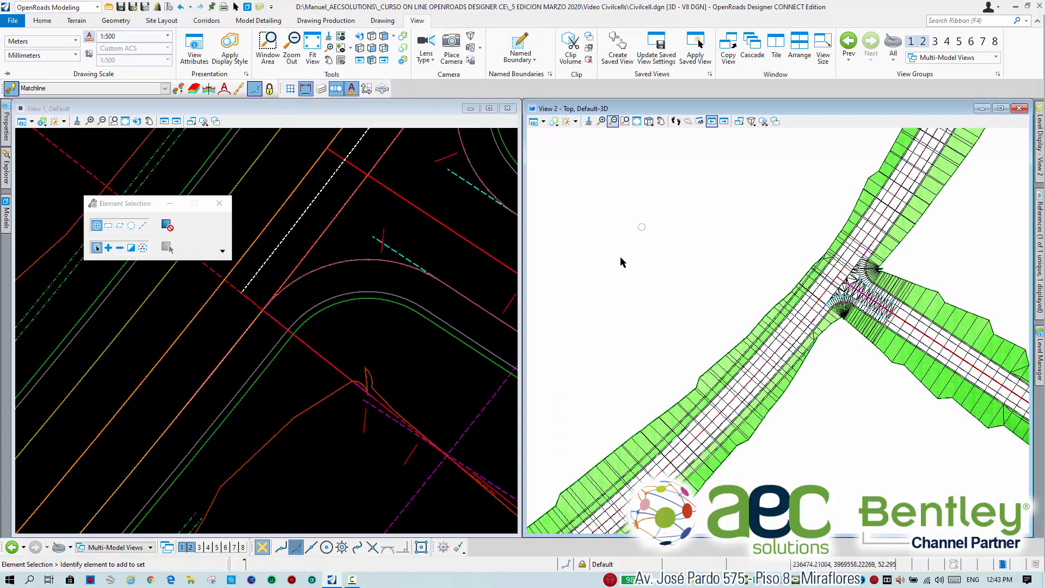
Open the dynamic cross sections of the main road corridor Eje 01 in View 2.
middle_click_drag(375, 278, 312, 311)
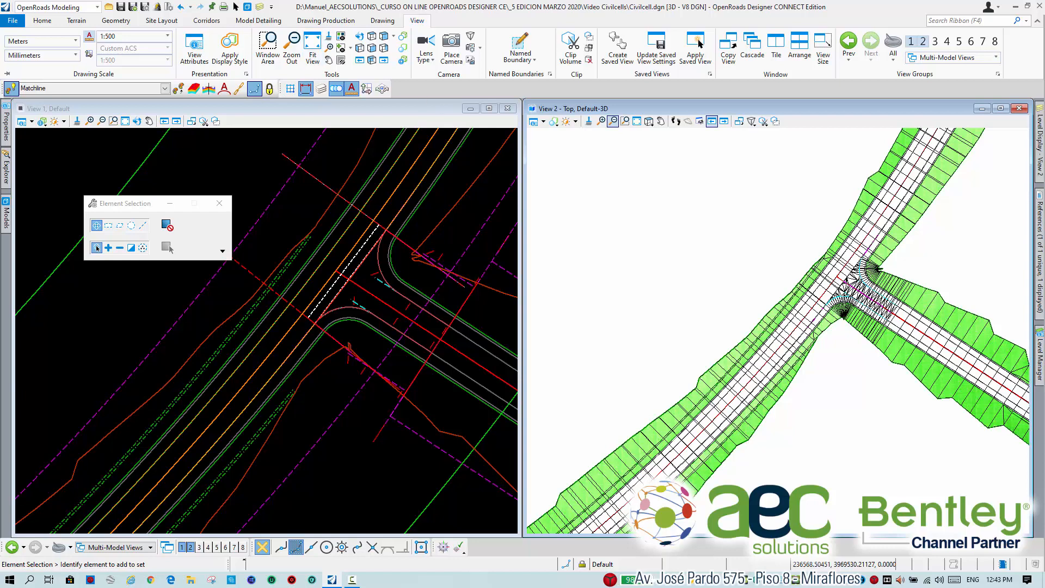
middle_click_drag(311, 312, 274, 314)
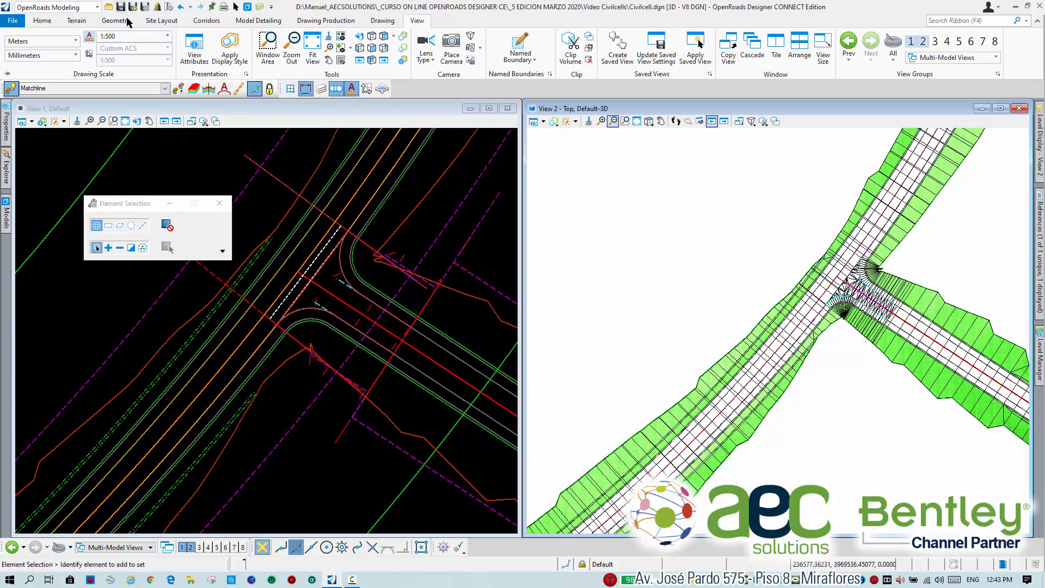
left_click(207, 20)
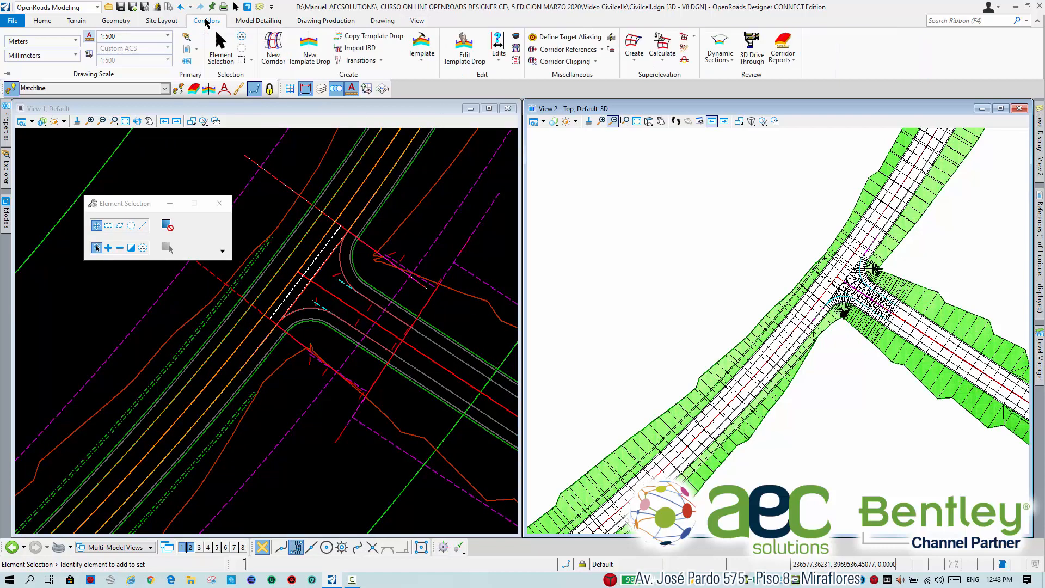
left_click(720, 47)
scroll(260, 349, "down", 3)
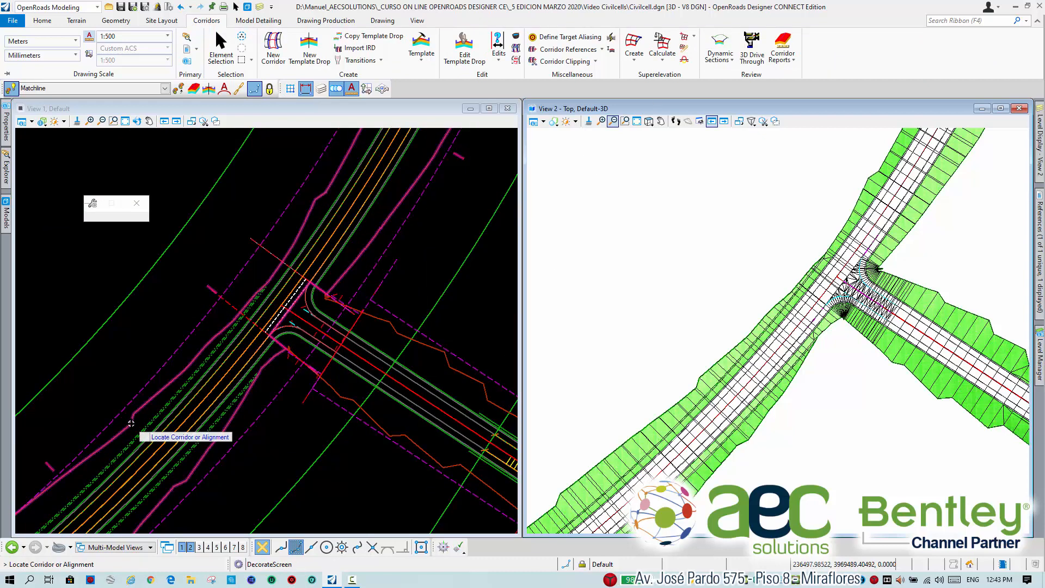
left_click(134, 422)
left_click(660, 323)
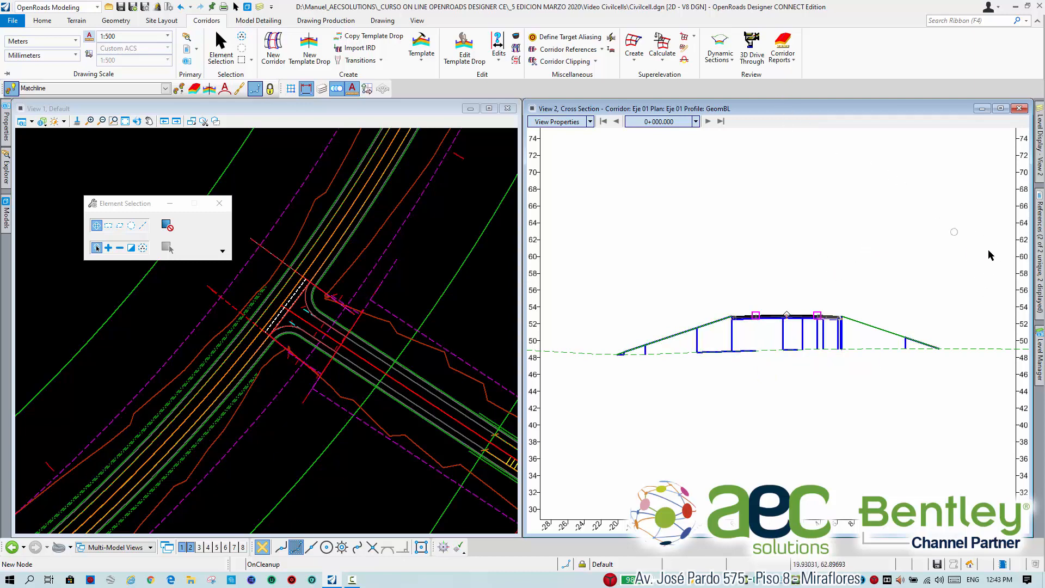
Turn off the Volumes_Fill level in the cross section view by picking its graphics, and check the section's shoulder and slope.
mouse_move(1041, 253)
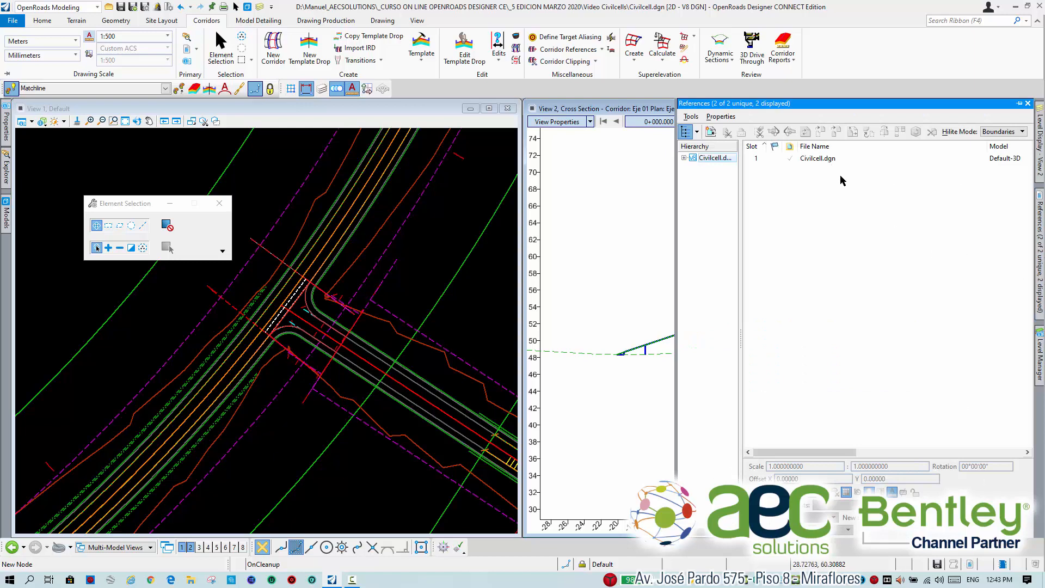
scroll(737, 333, "up", 4)
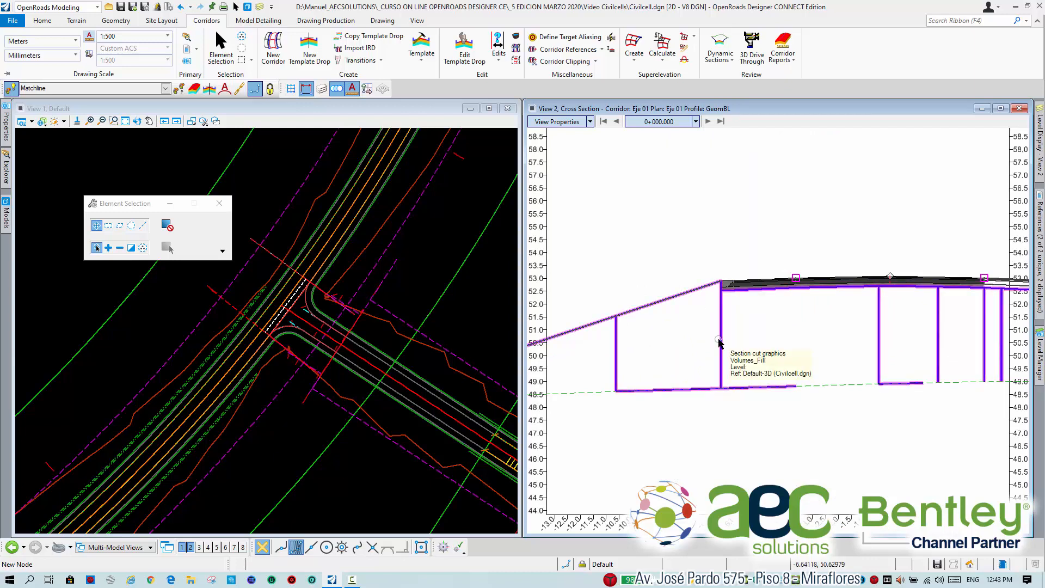
right_click(718, 243)
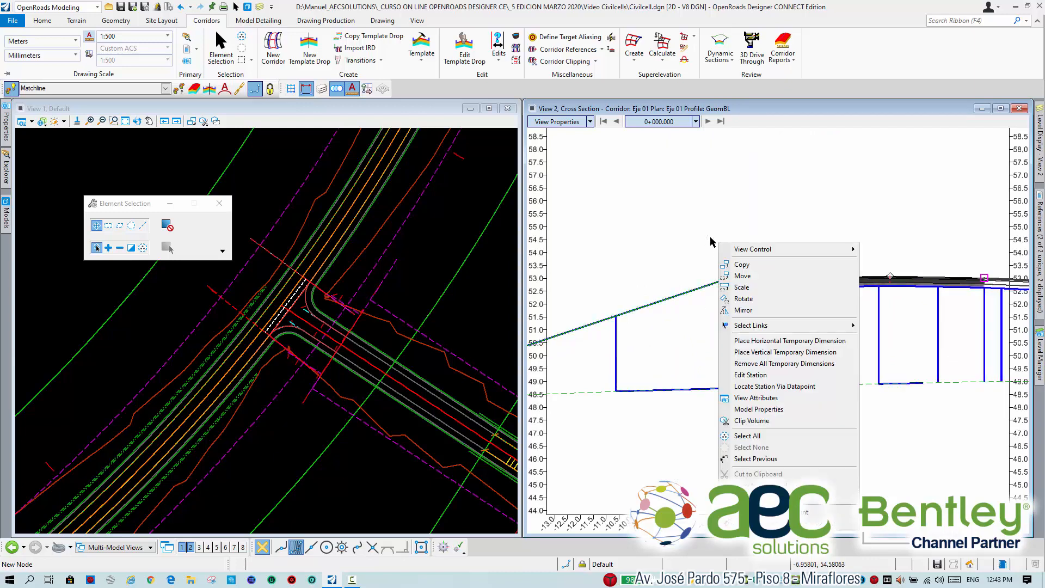
left_click(773, 513)
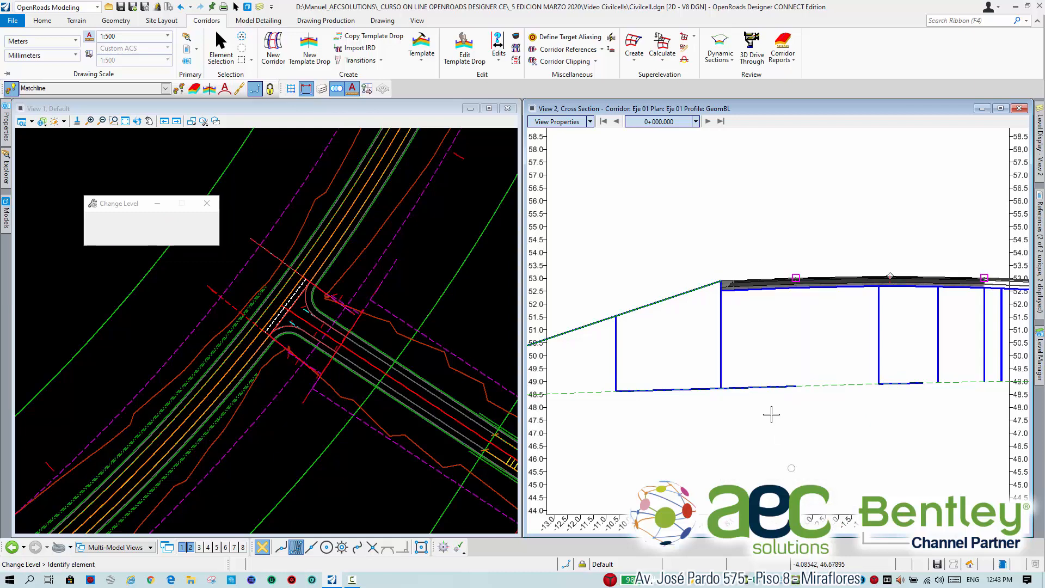
left_click(720, 352)
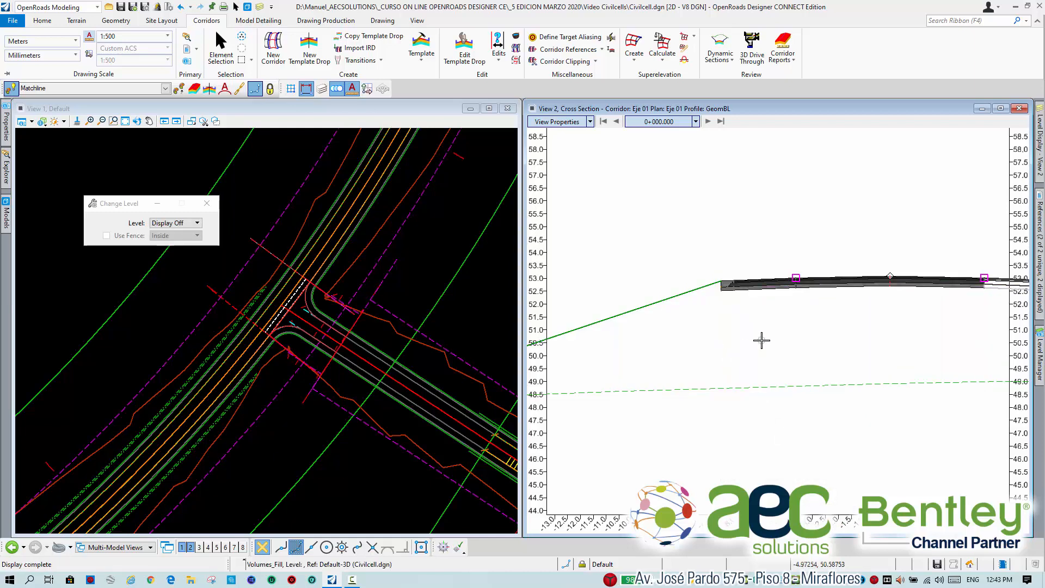
scroll(761, 340, "down", 3)
scroll(868, 332, "up", 3)
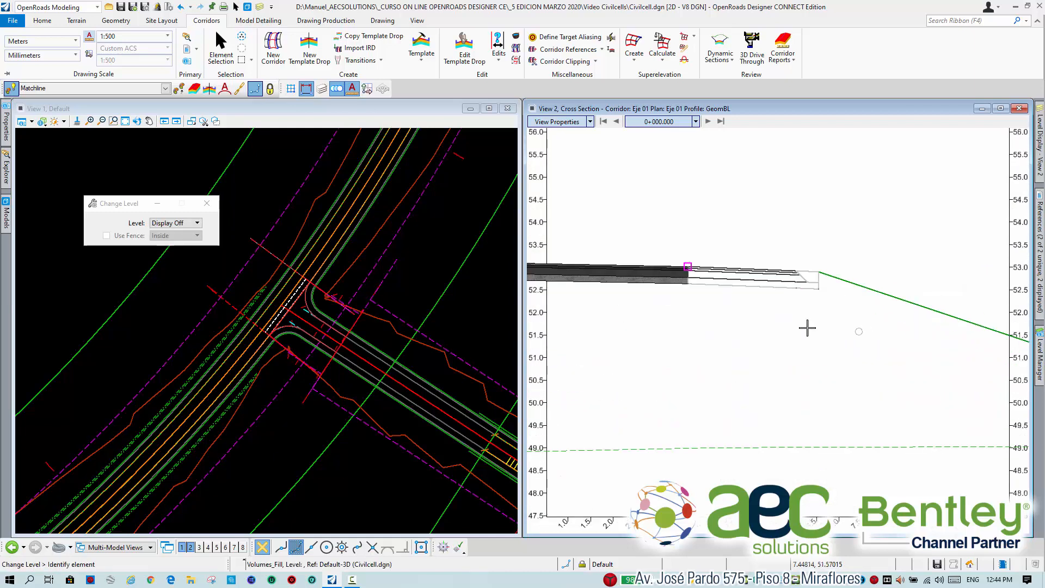
middle_click_drag(808, 327, 842, 318)
scroll(842, 319, "down", 3)
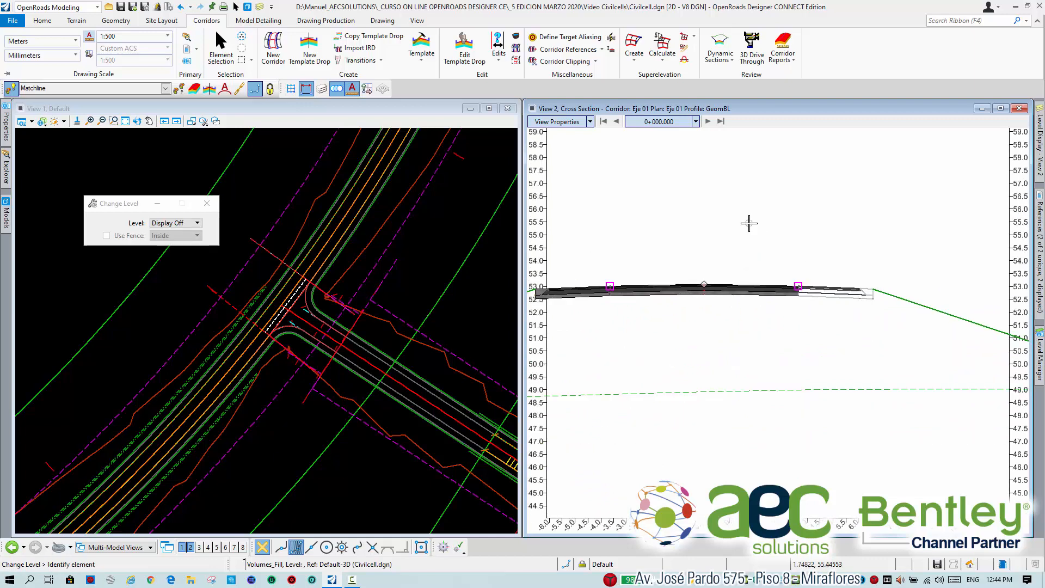
Locate the cross section by datapoint on the main road just before the intersection, at about station 0+894.8.
right_click(749, 223)
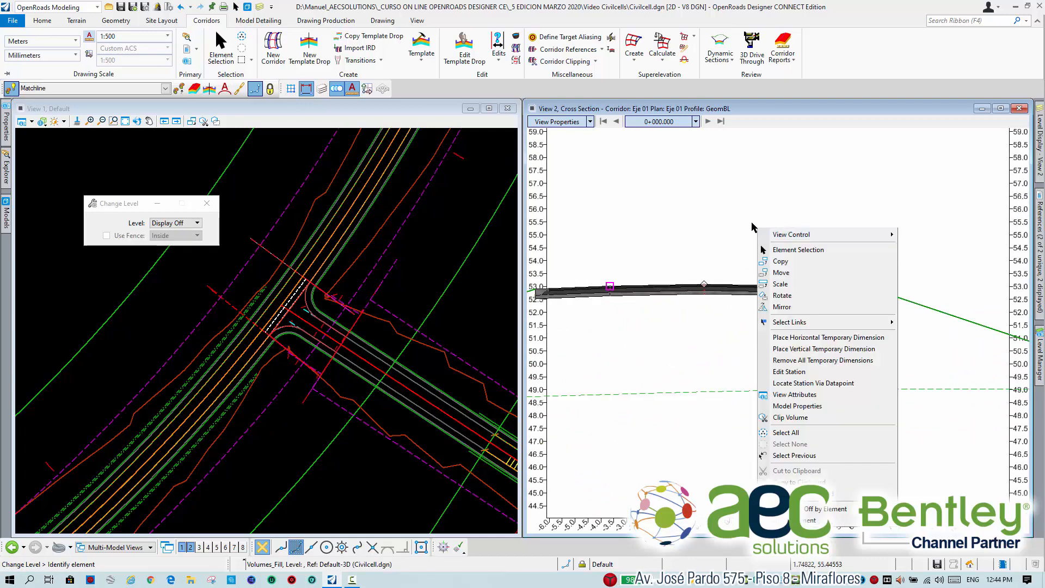
mouse_move(768, 234)
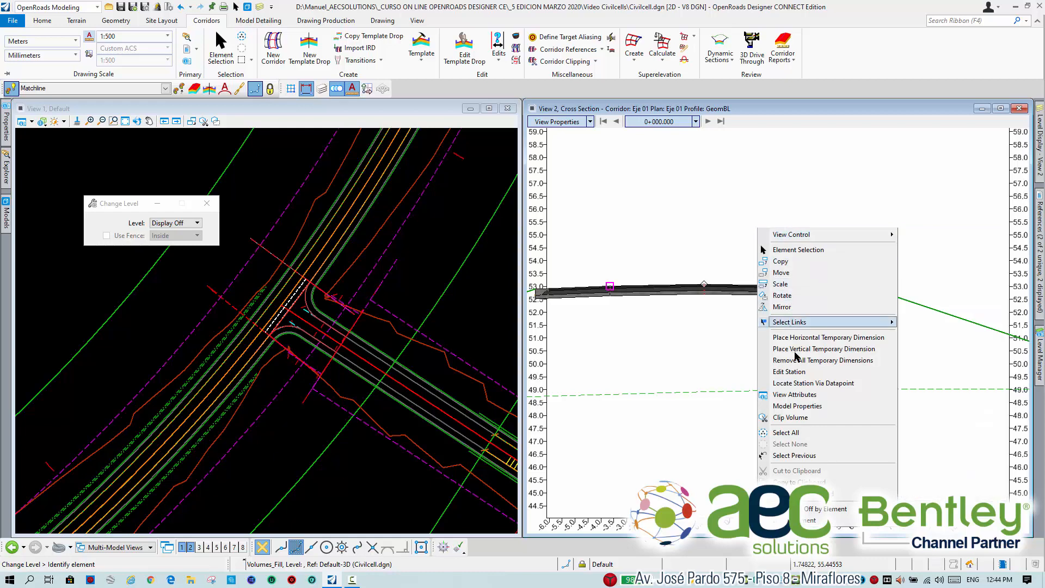
left_click(811, 384)
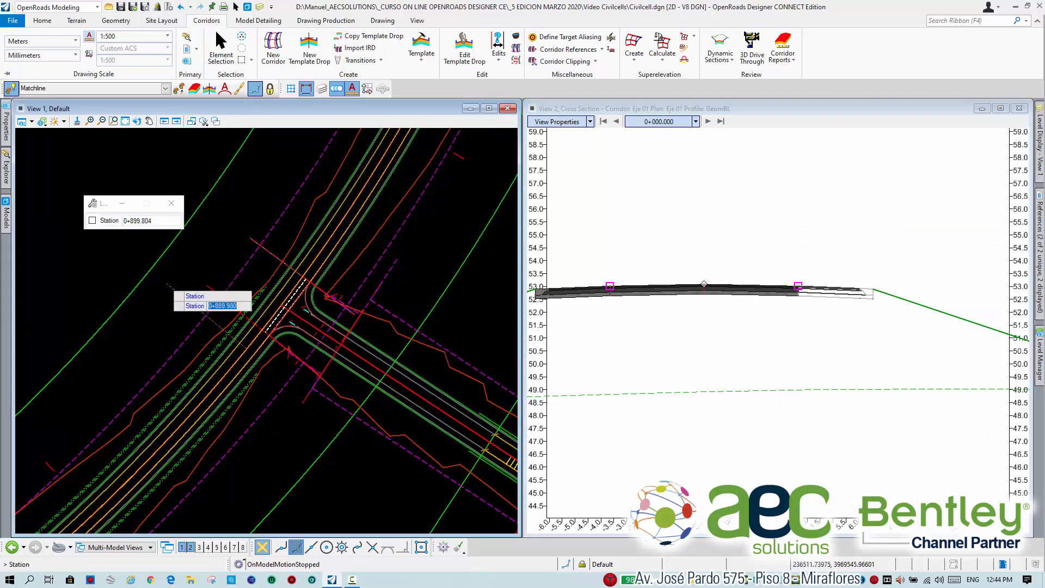
left_click(178, 279)
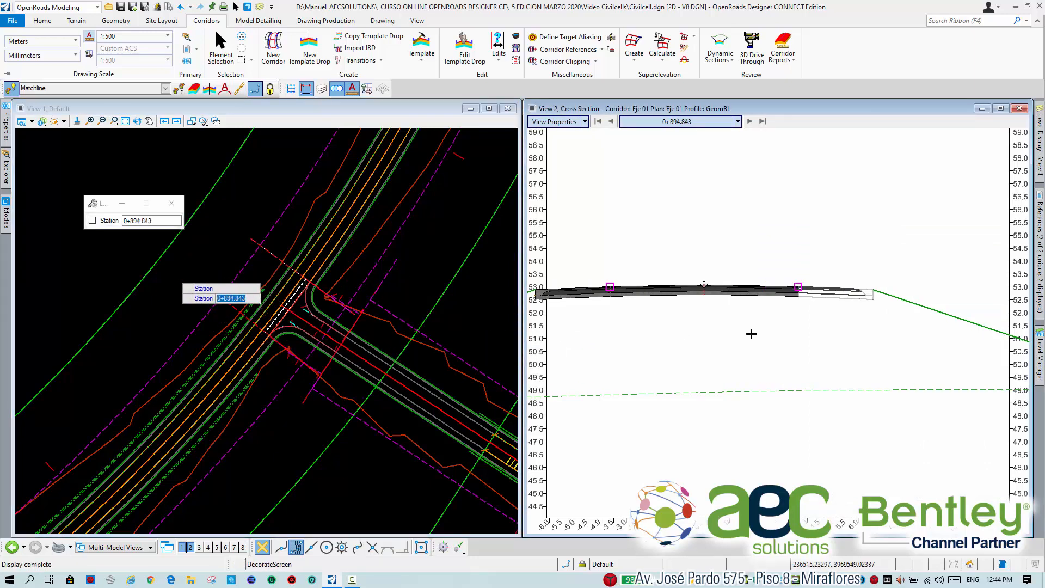
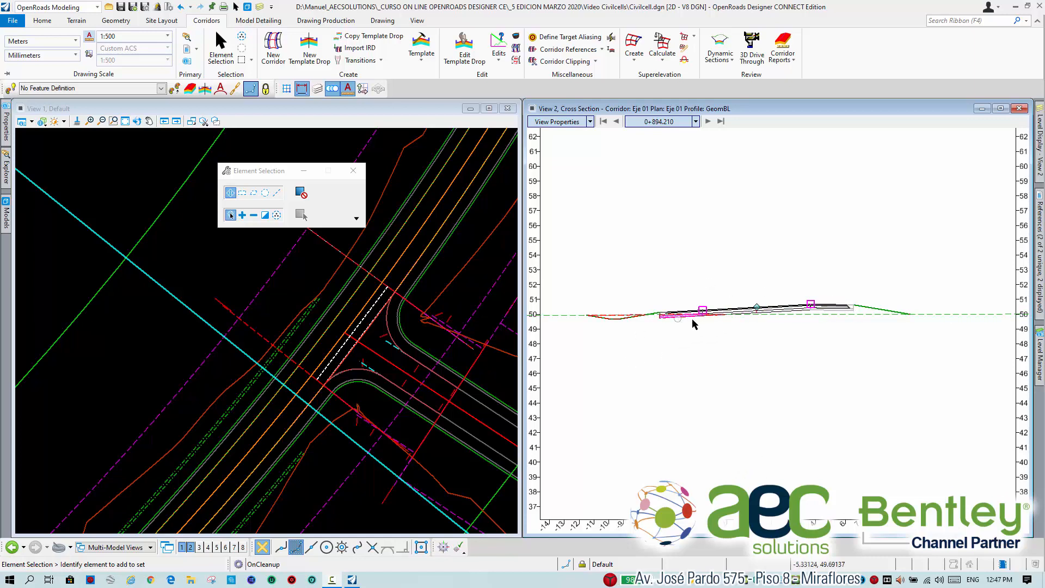
Inspect the main road's cross section at station 0+894.210 and advance station by station to 0+905.000.
scroll(796, 319, "up", 1)
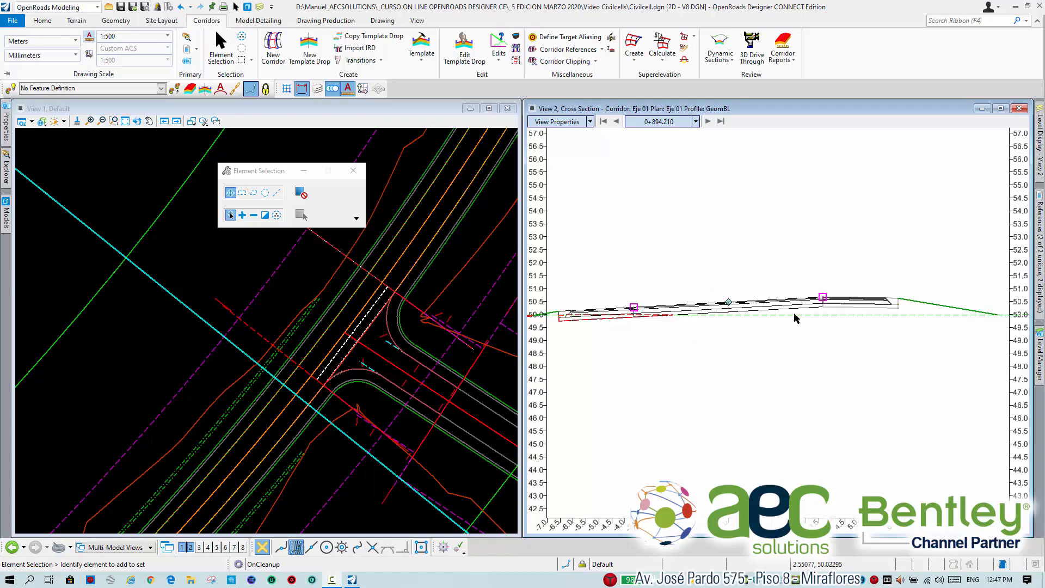
scroll(797, 315, "up", 1)
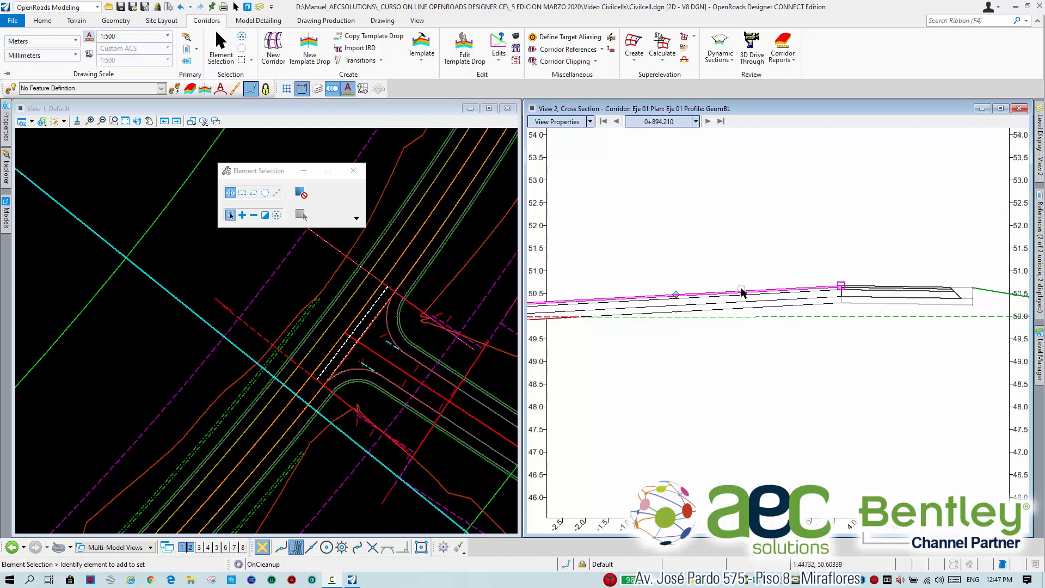
scroll(741, 289, "up", 2)
scroll(846, 292, "down", 2)
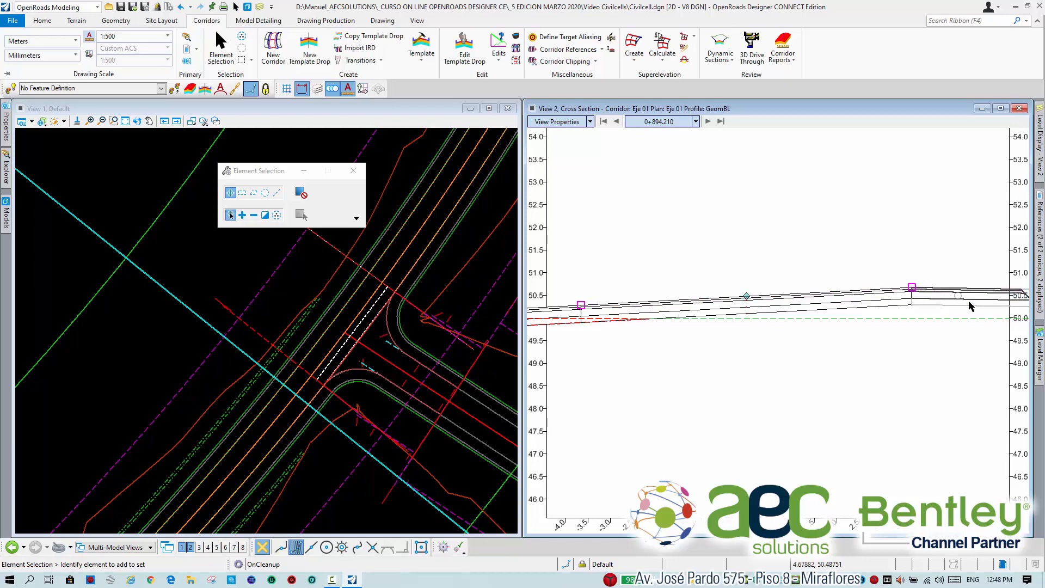
left_click(708, 121)
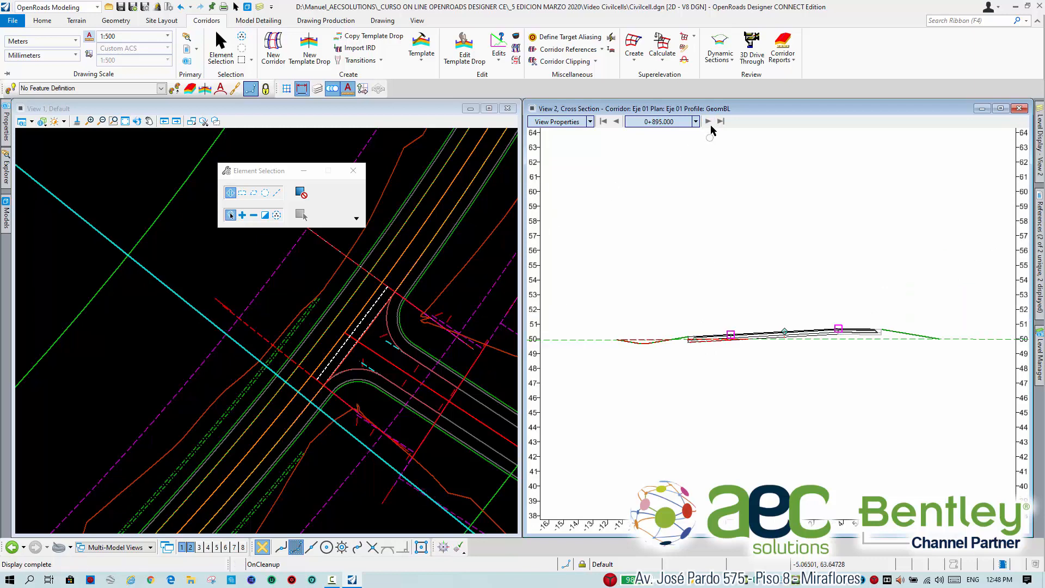
left_click(708, 122)
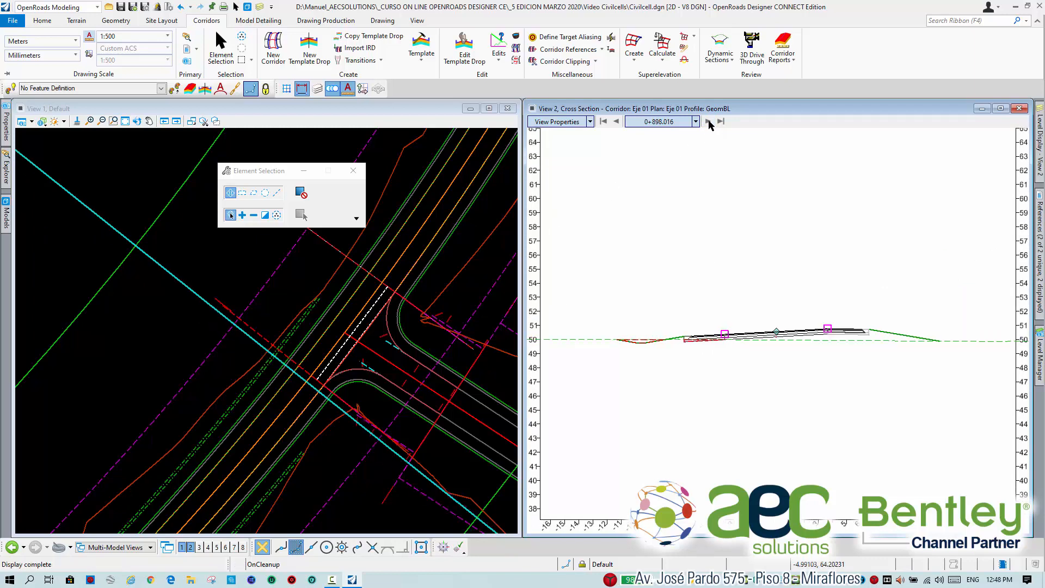
left_click(708, 121)
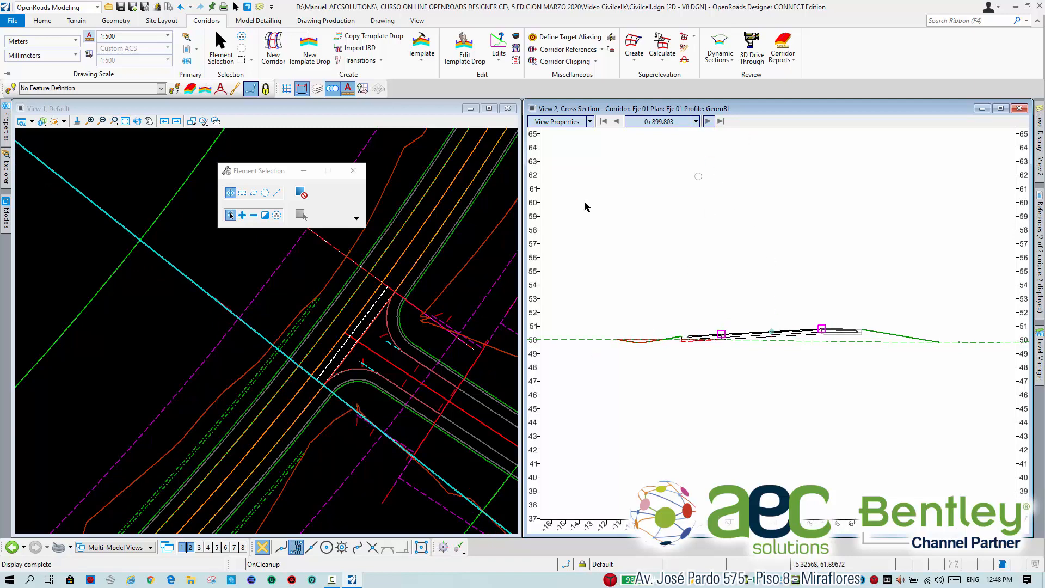
left_click(708, 121)
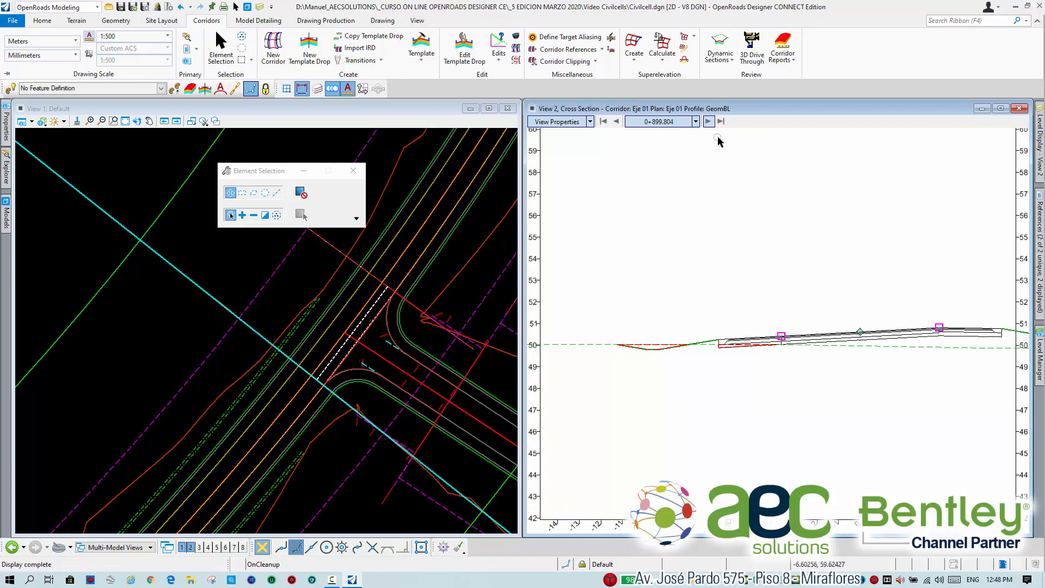
left_click(710, 122)
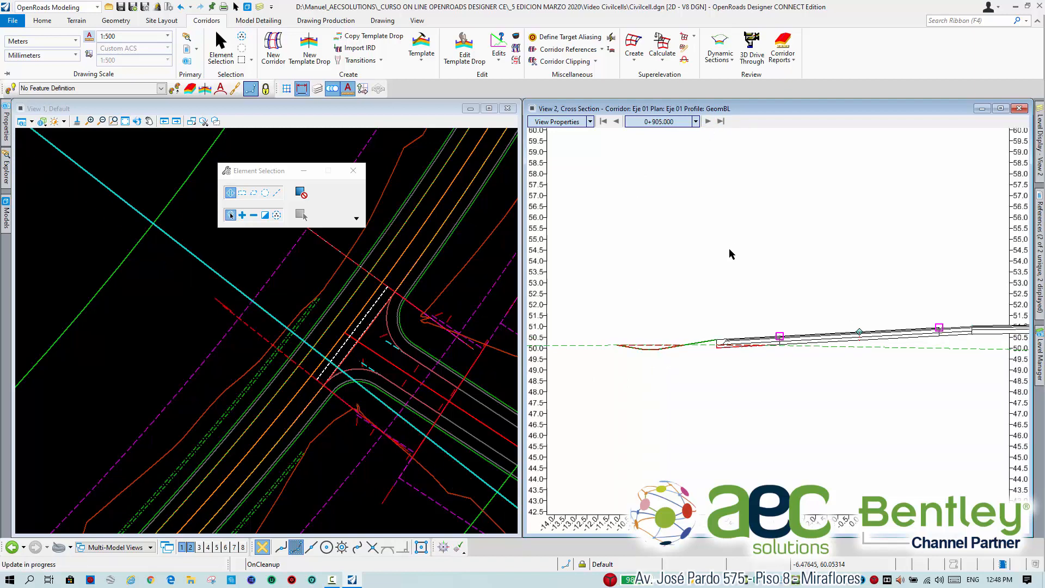
Examine the whole cross section at station 0+905.000, including the long slope on the side road's side.
scroll(726, 257, "down", 3)
middle_click_drag(876, 275, 730, 315)
scroll(868, 324, "down", 3)
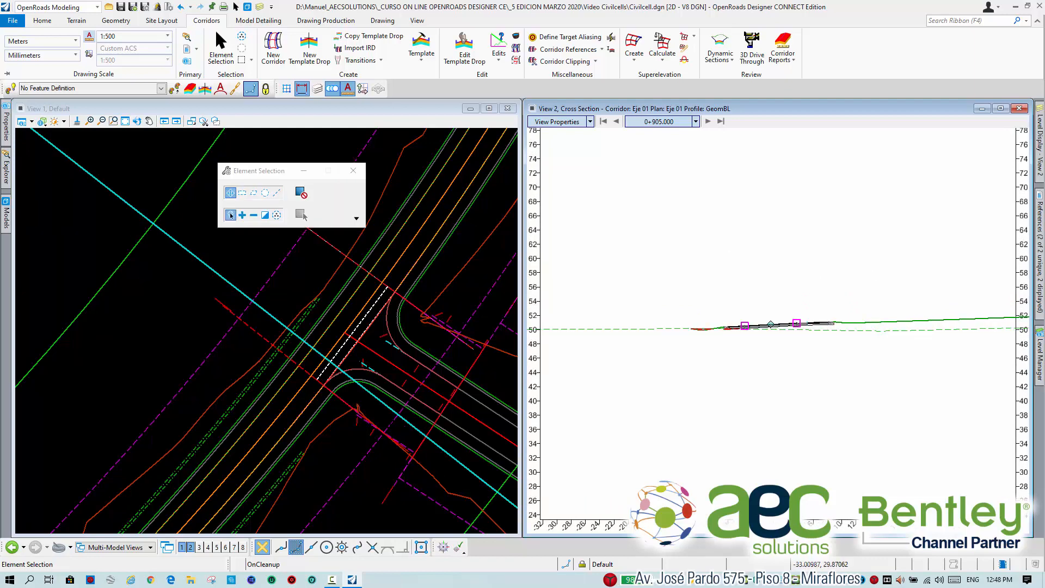
scroll(918, 309, "down", 2)
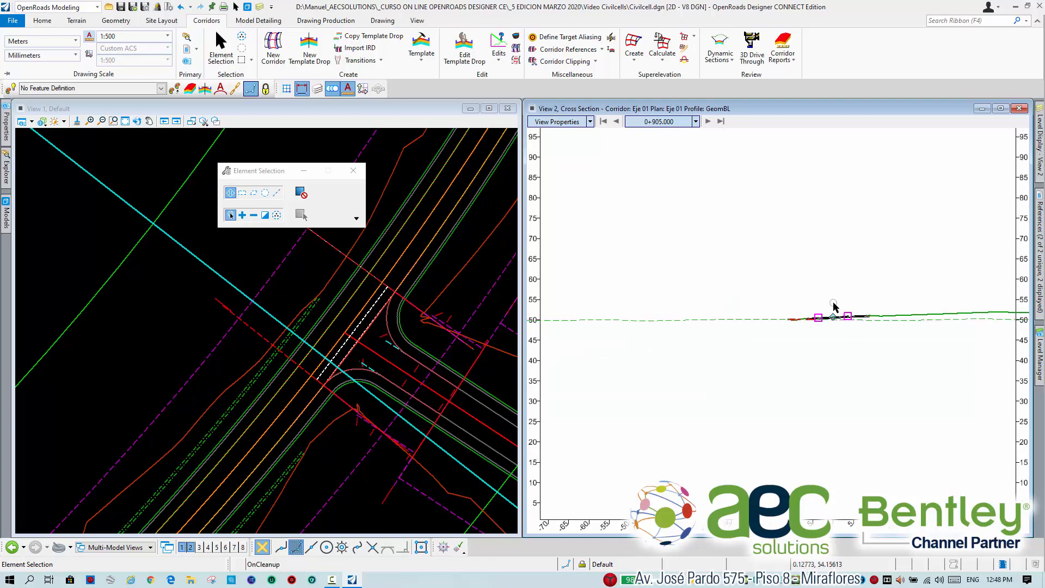
middle_click_drag(813, 306, 785, 367)
scroll(786, 367, "up", 2)
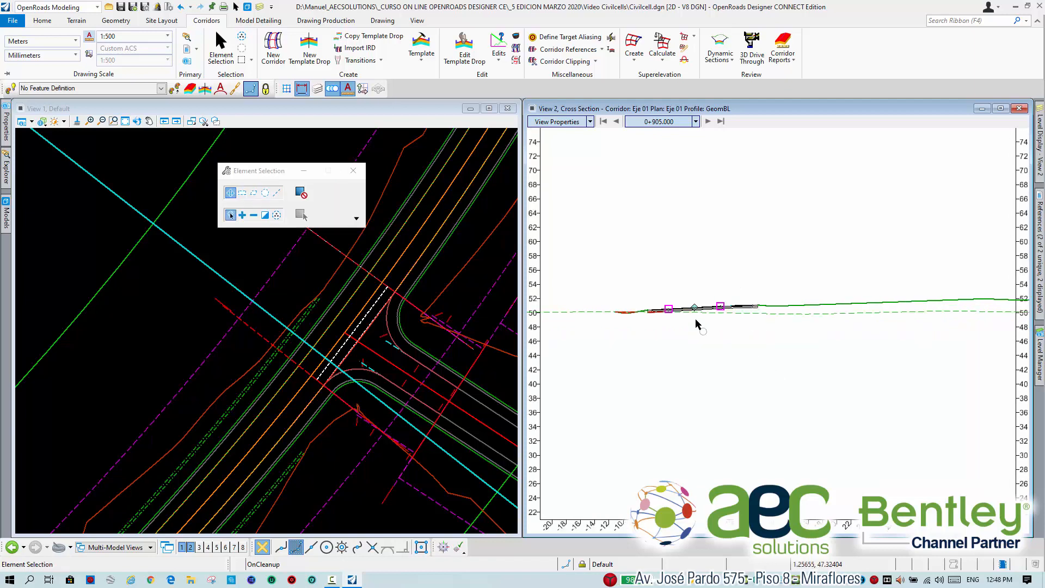
middle_click_drag(729, 294, 725, 308)
right_click(750, 296)
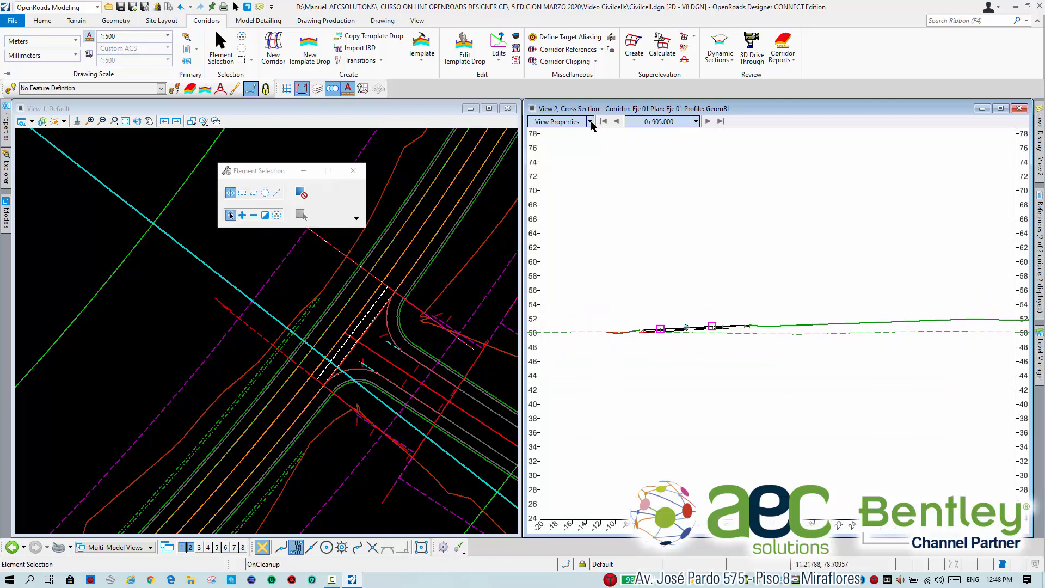
Set the cross section view to Center on Current Offsets and advance to station 0+915.000.
left_click(591, 122)
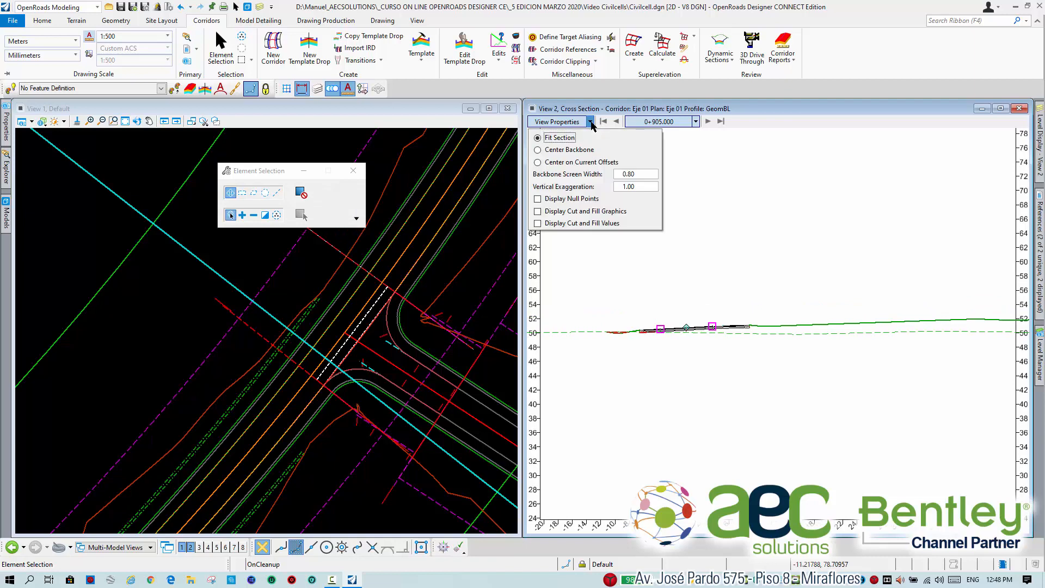
left_click(539, 162)
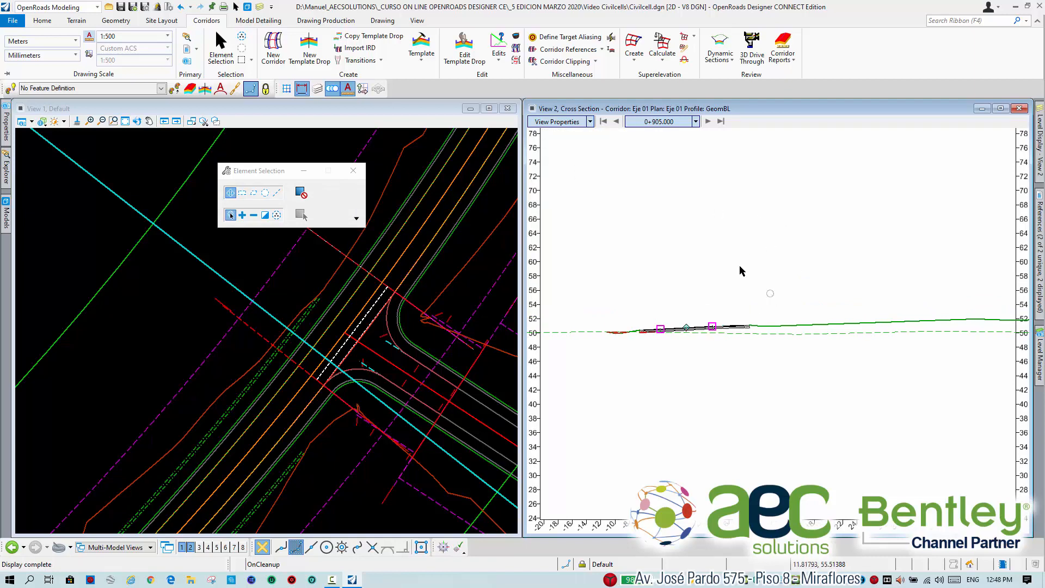
left_click(708, 121)
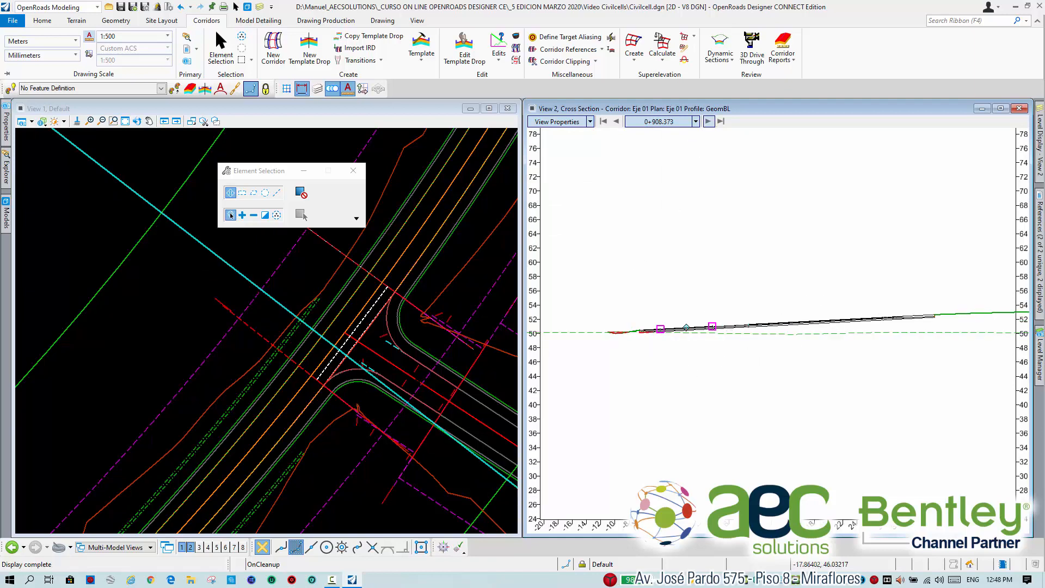
left_click(708, 121)
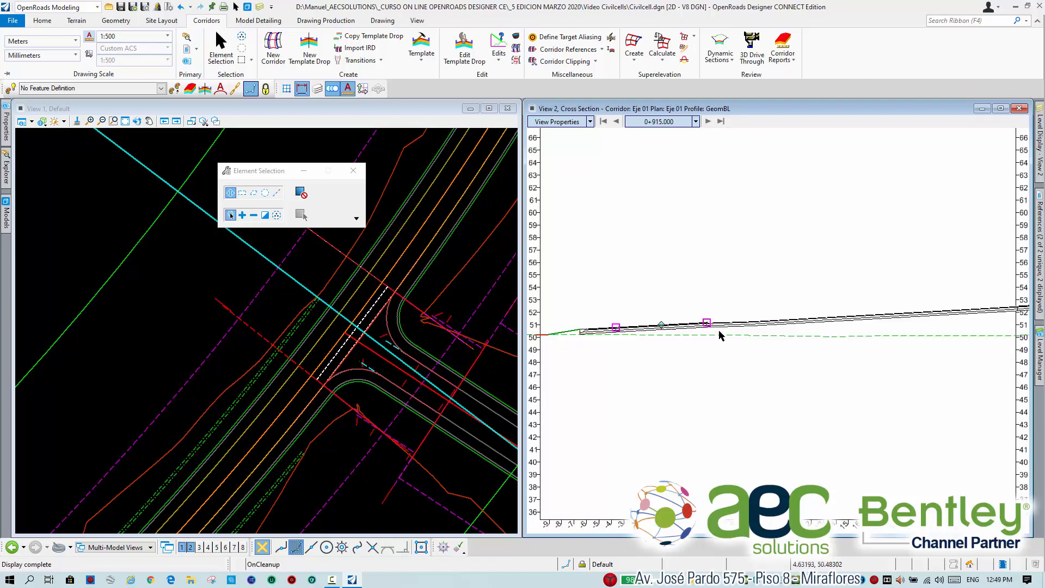
Examine how the main road's pavement layers continue into the side road at station 0+915.000.
scroll(718, 334, "up", 6)
middle_click_drag(728, 259, 801, 264)
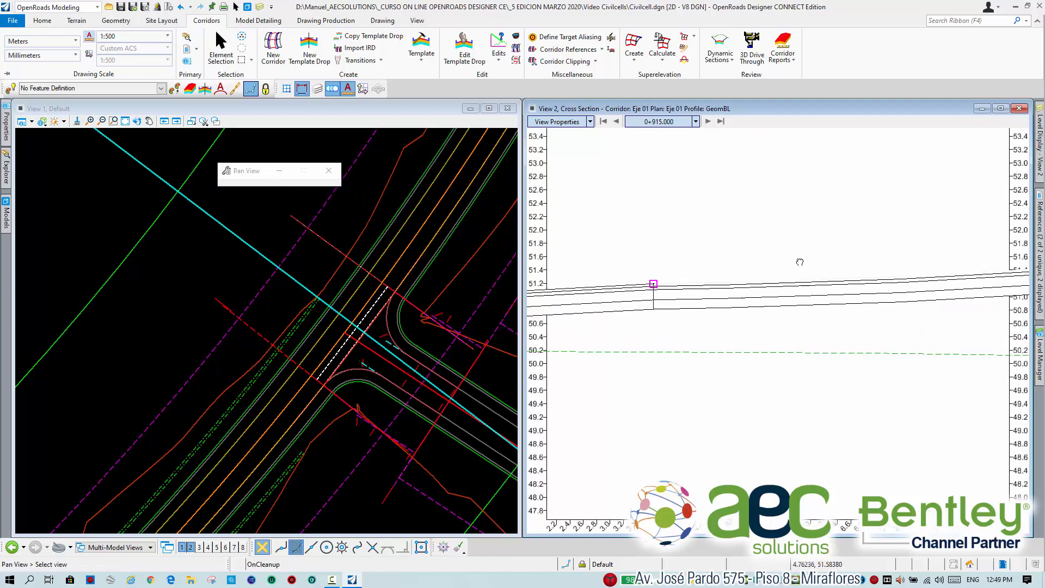
scroll(802, 272, "down", 3)
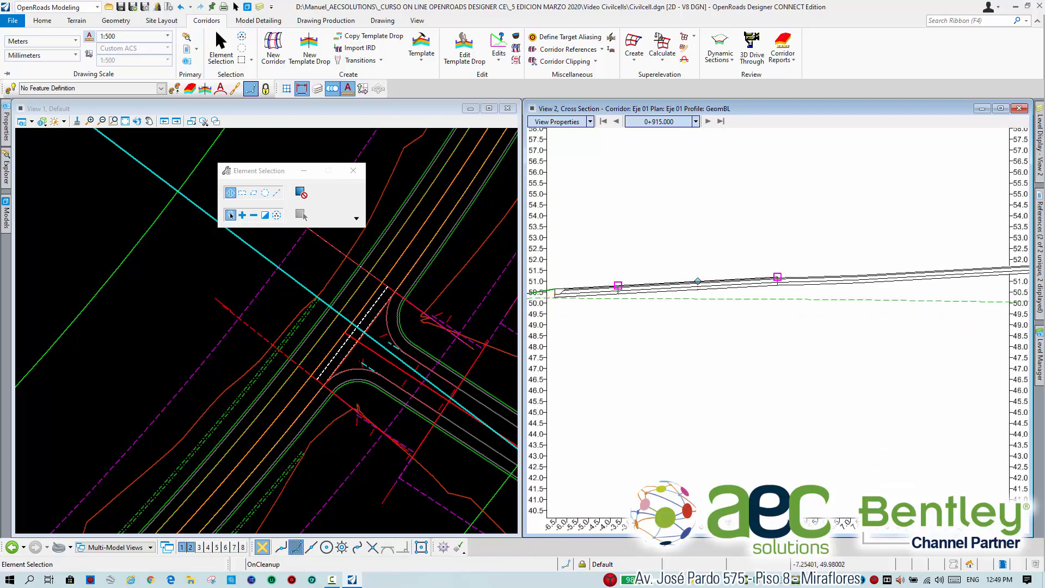
scroll(843, 267, "down", 3)
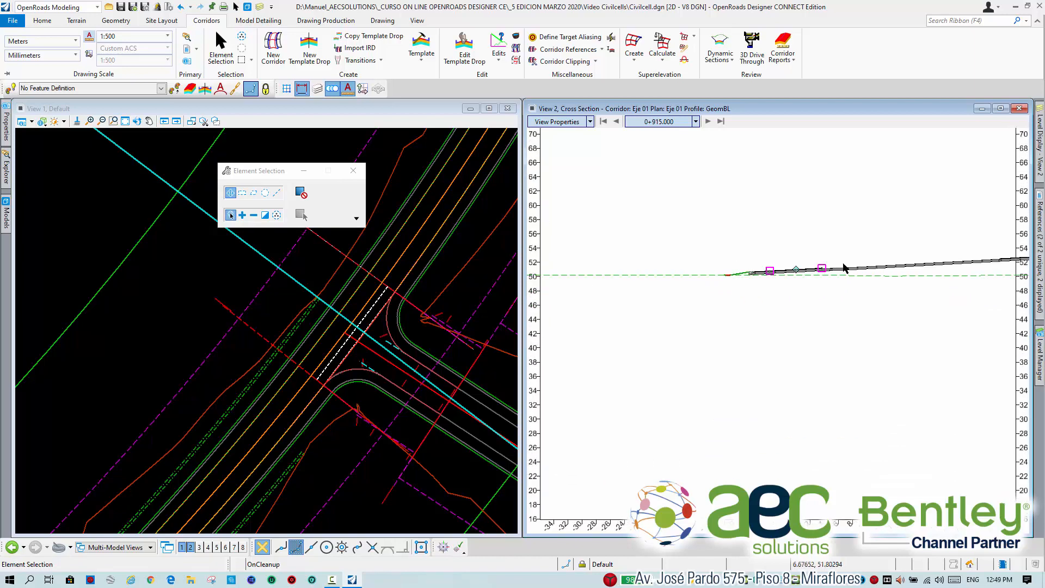
scroll(844, 266, "down", 1)
middle_click_drag(936, 258, 794, 280)
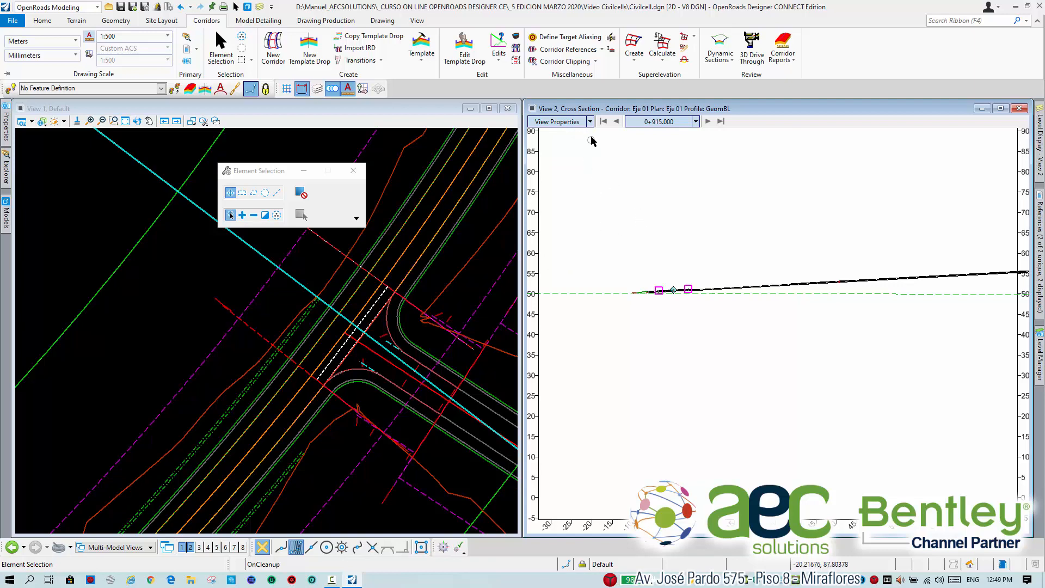
left_click(6, 215)
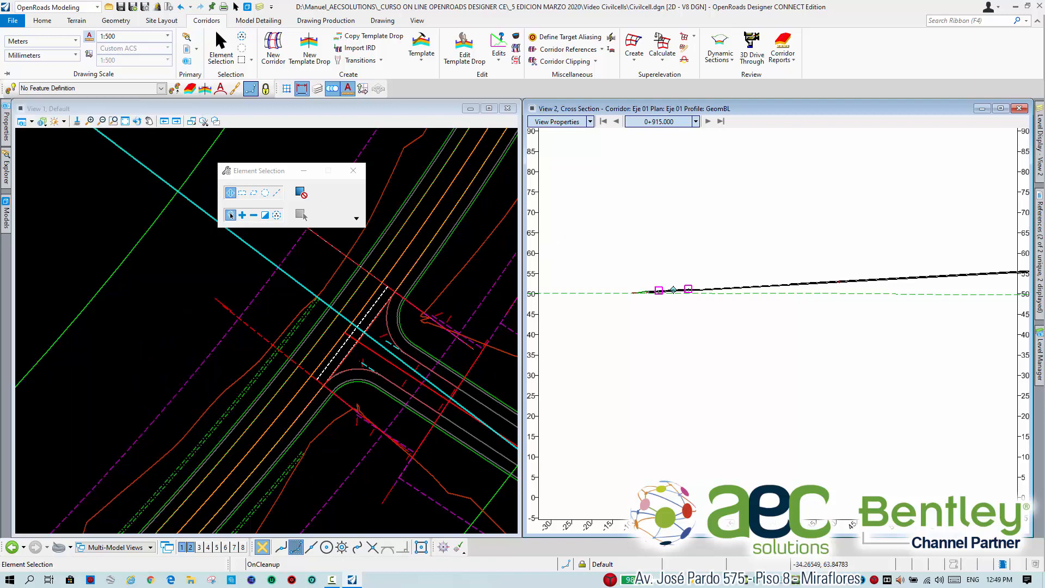
left_click(32, 122)
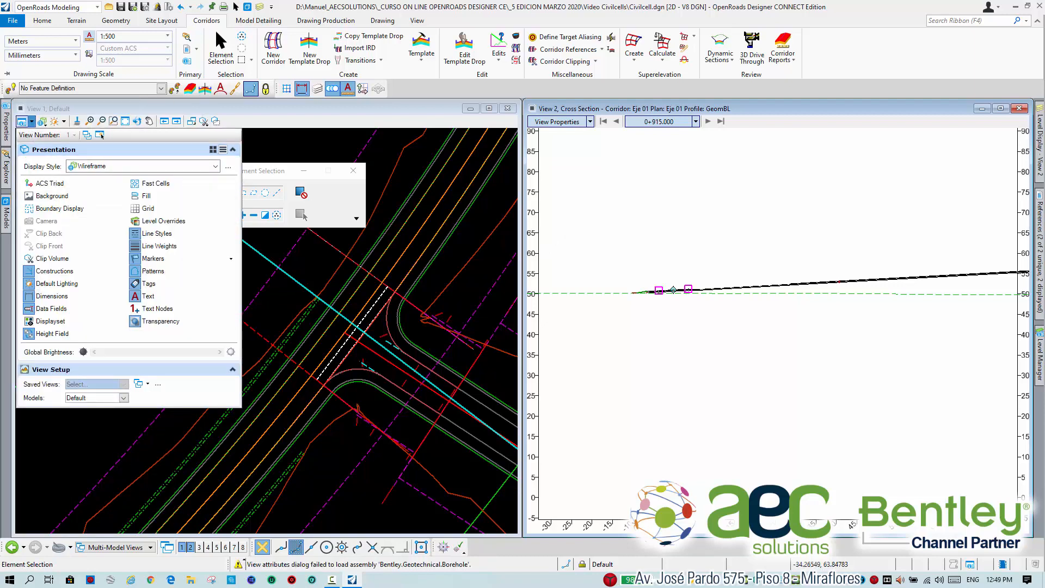
left_click(56, 167)
left_click(22, 121)
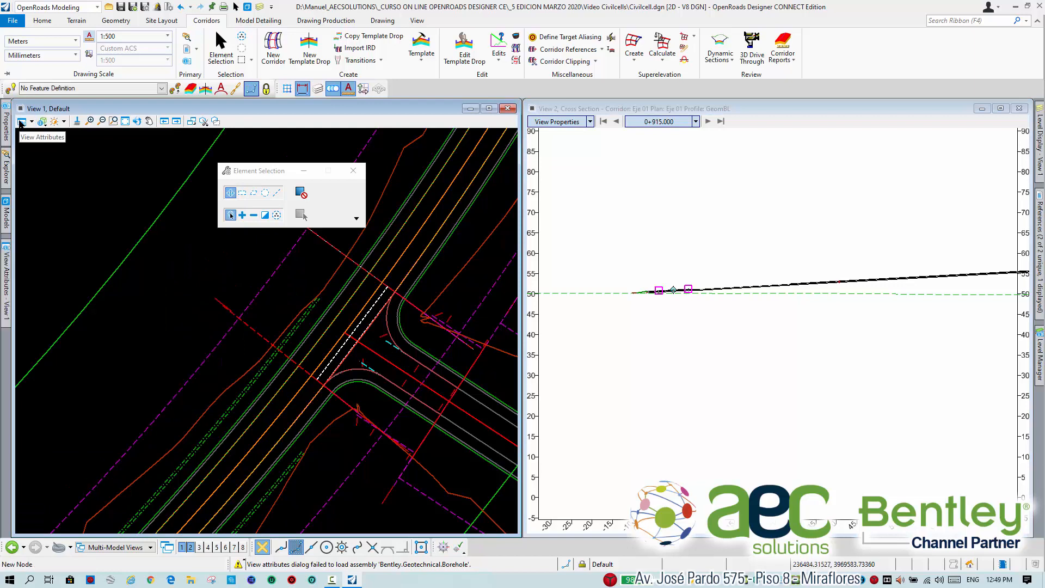
left_click(6, 275)
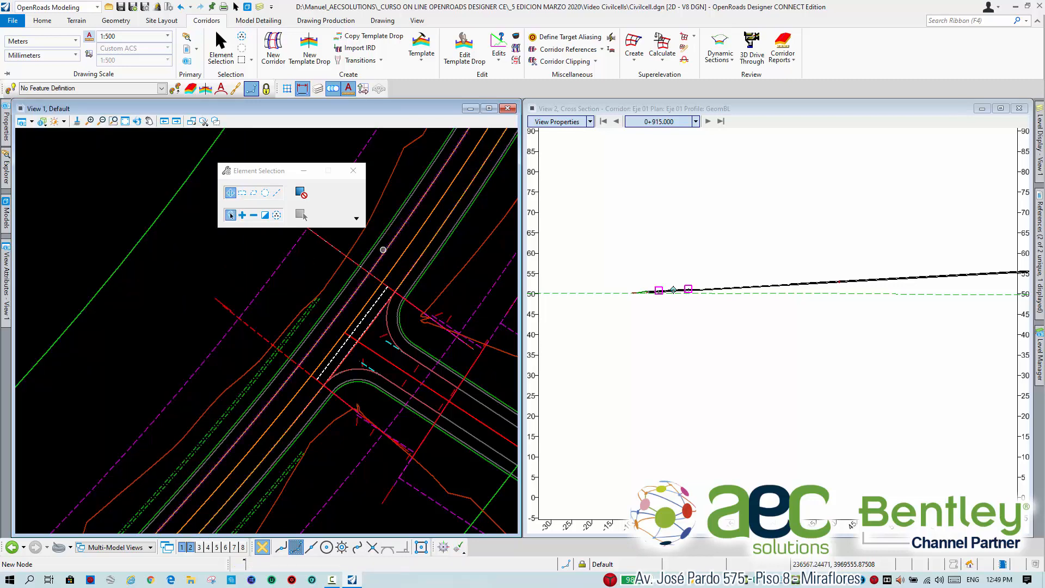
Compare the intersection's curb returns in the plan with the shoulder side of the cross section at station 0+915.000.
scroll(384, 355, "up", 3)
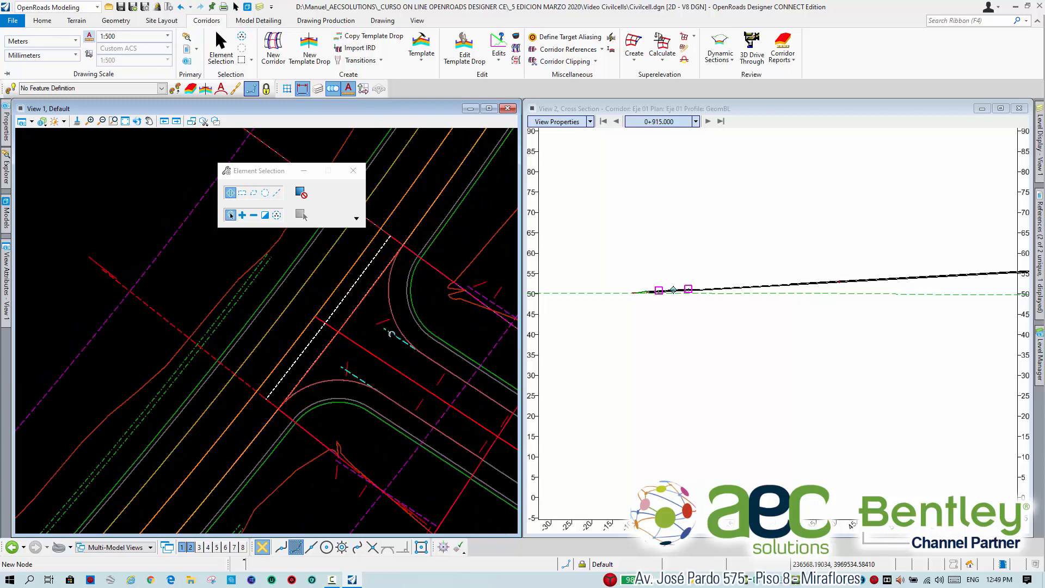
mouse_move(340, 326)
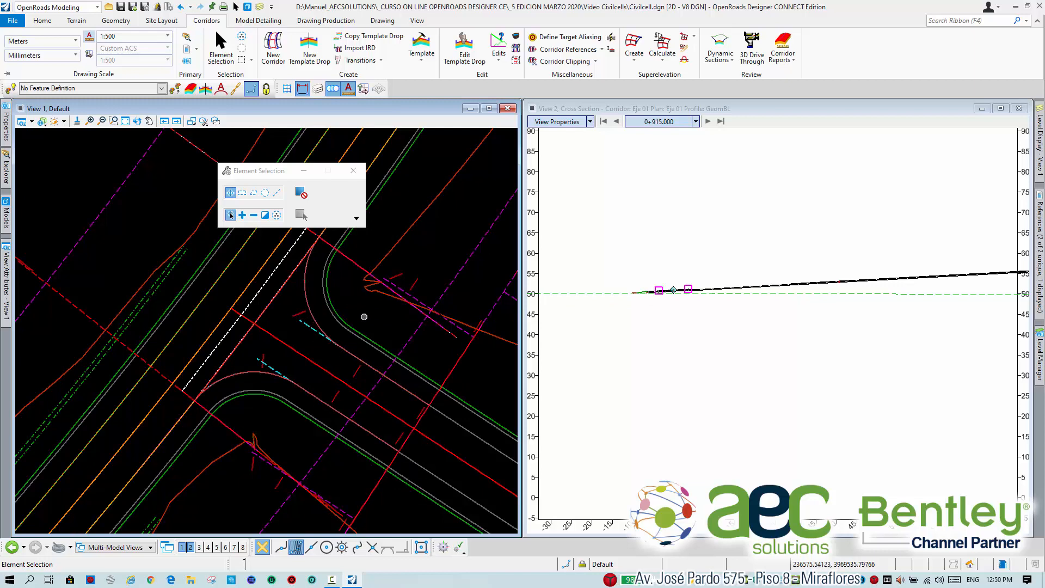
scroll(640, 289, "up", 5)
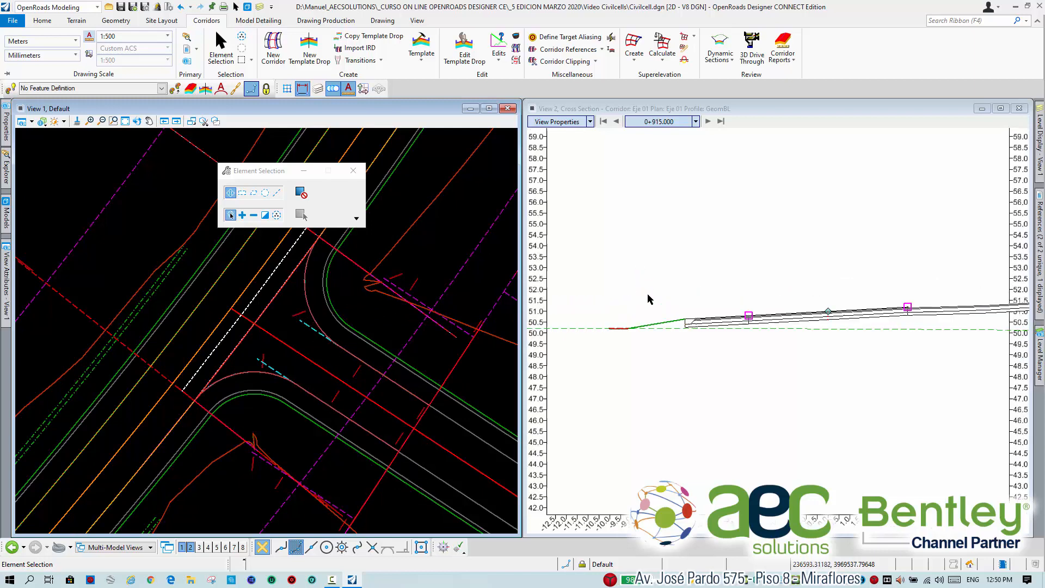
scroll(740, 324, "up", 2)
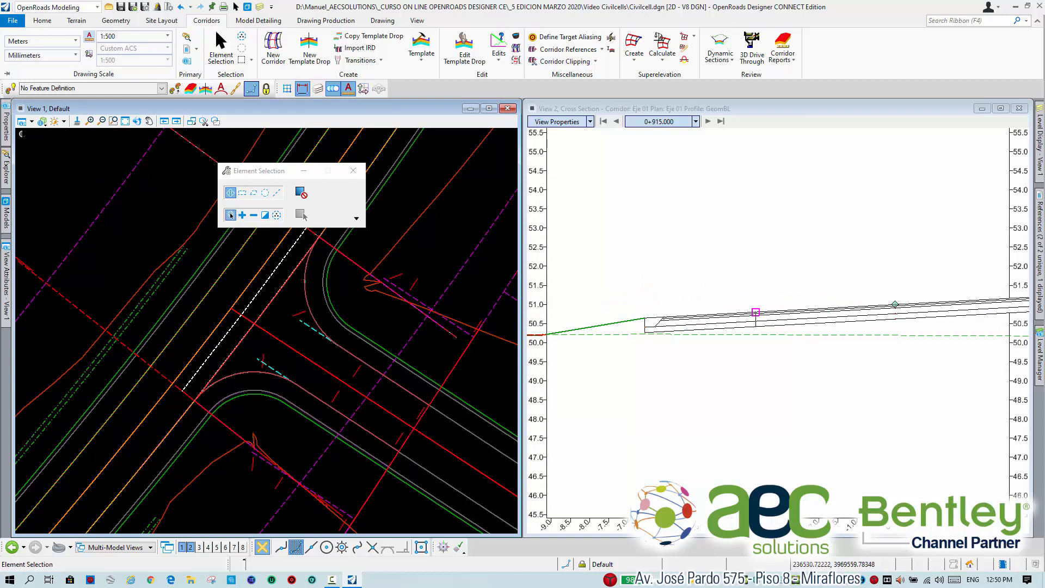
Bring up the View Attributes of View 1 and undock them as a floating window.
left_click(22, 121)
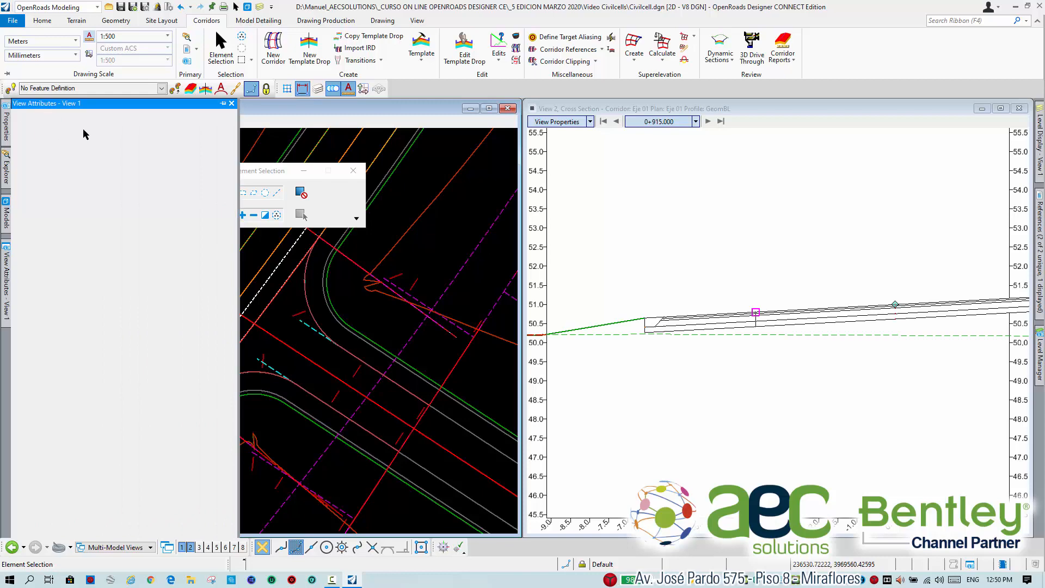
left_click(223, 103)
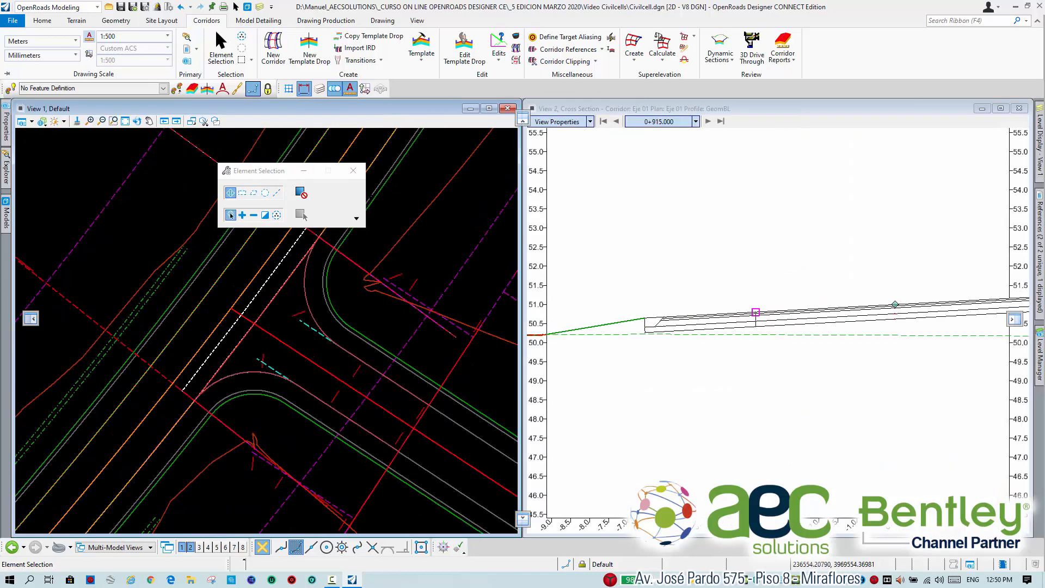
left_click_drag(381, 240, 439, 220)
Switch View 2 from the cross section to the Default-3D model and close the View Attributes.
left_click(367, 236)
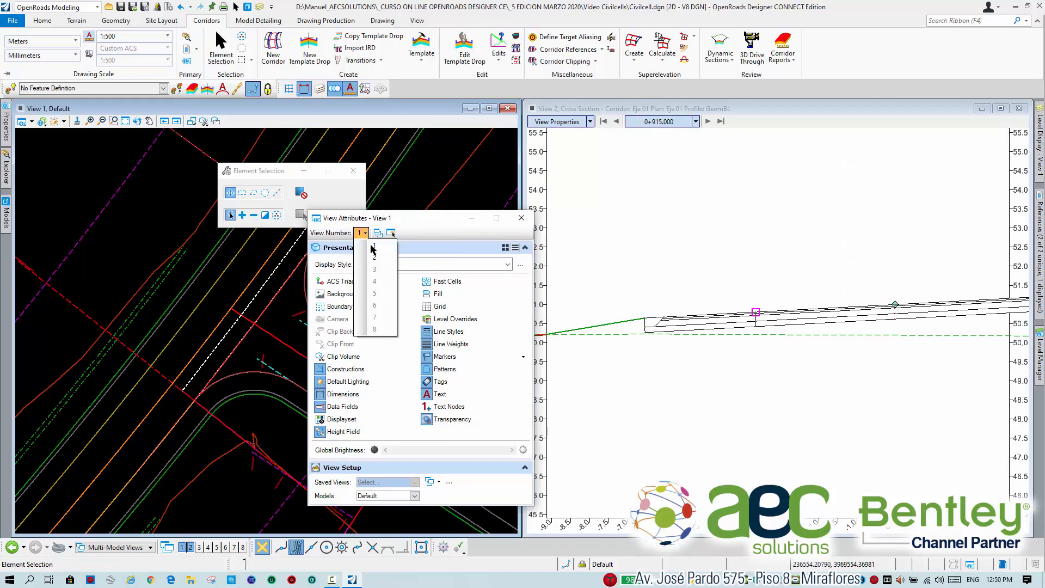
left_click(375, 257)
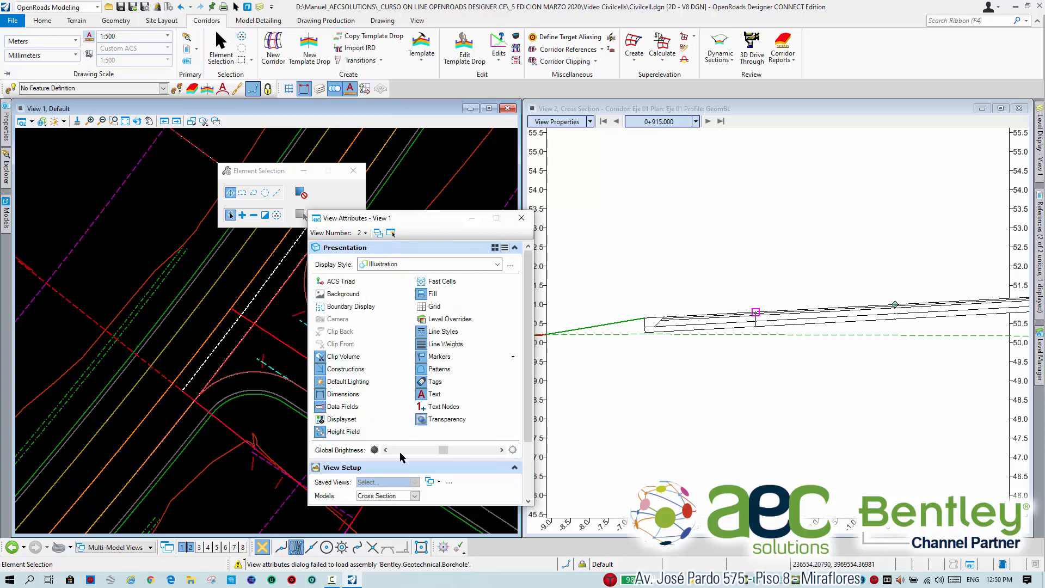
left_click(415, 496)
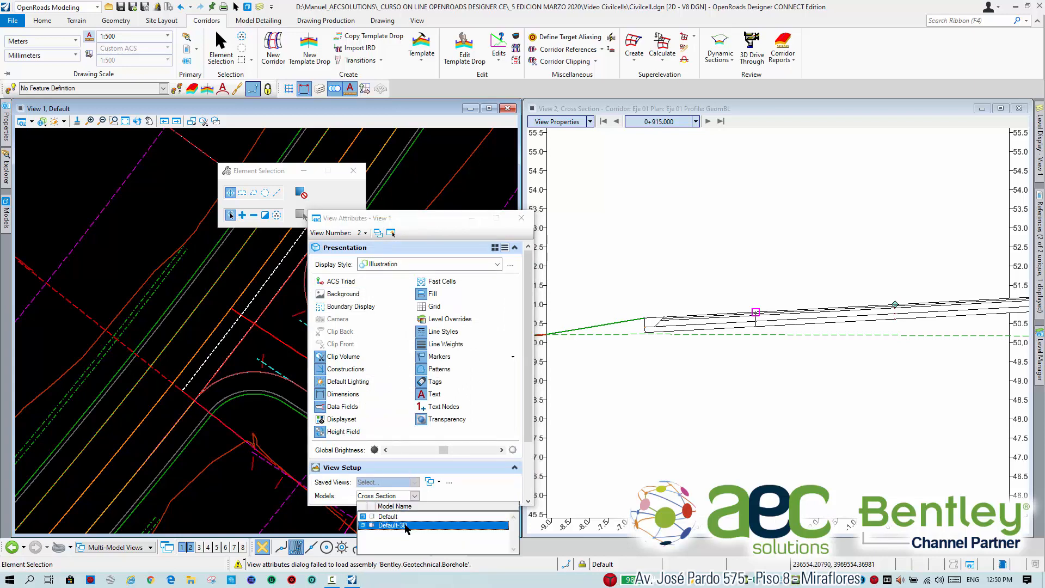
left_click(417, 524)
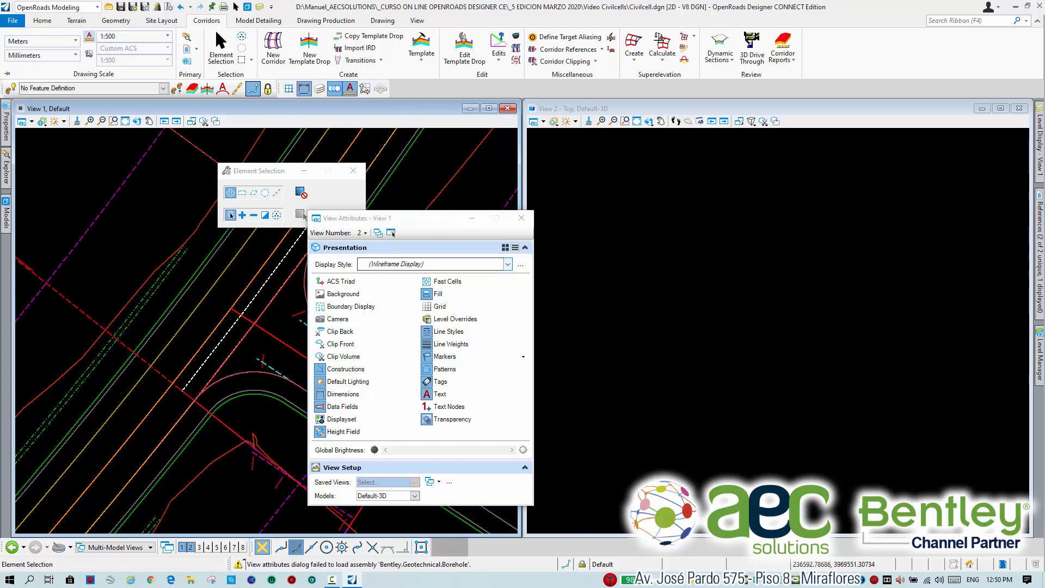
left_click(564, 109)
left_click(521, 218)
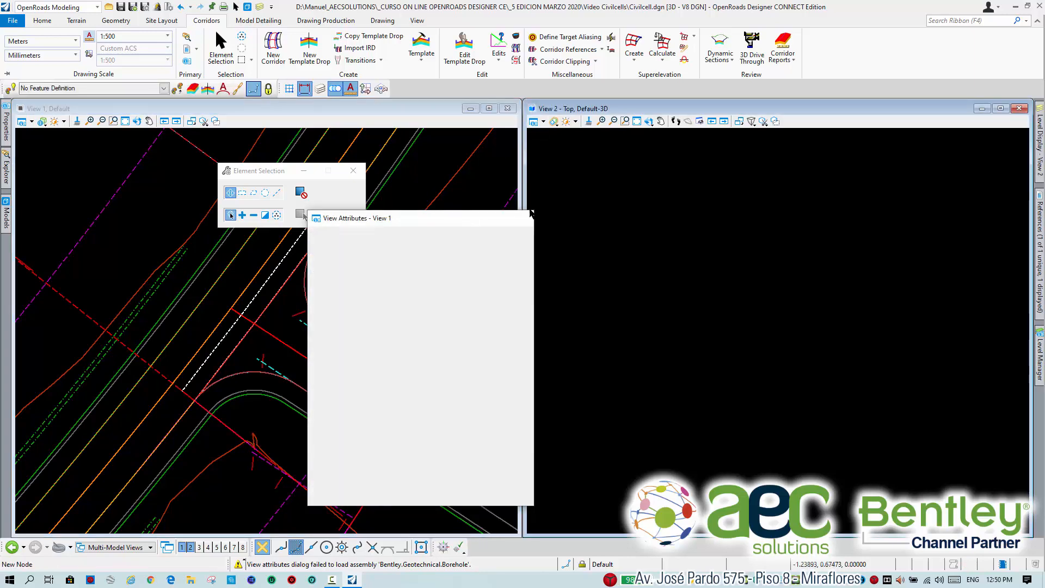
Set View 2's display style to Illustration and fit the whole model in that view.
left_click(534, 121)
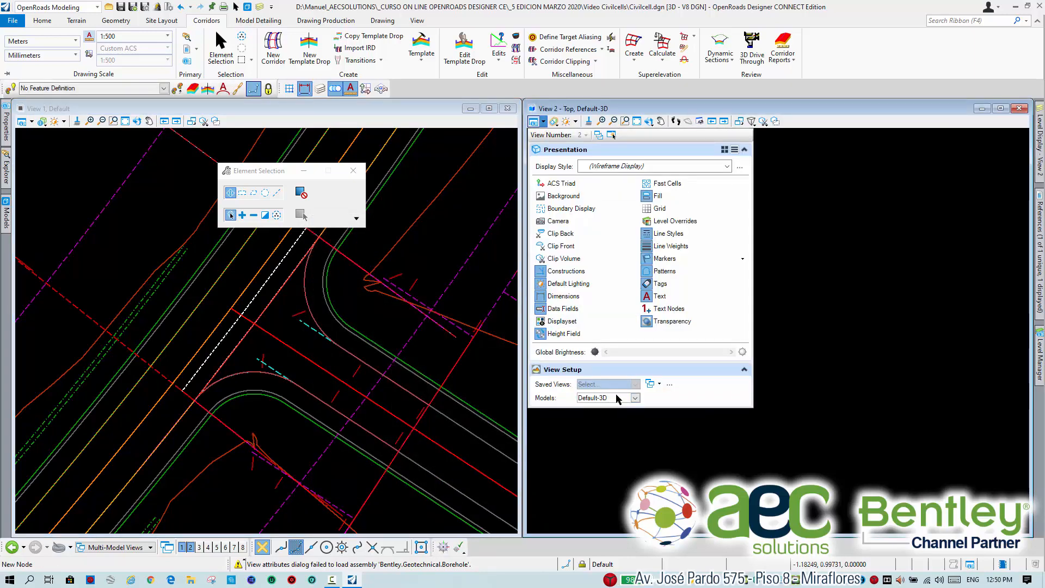
left_click(625, 168)
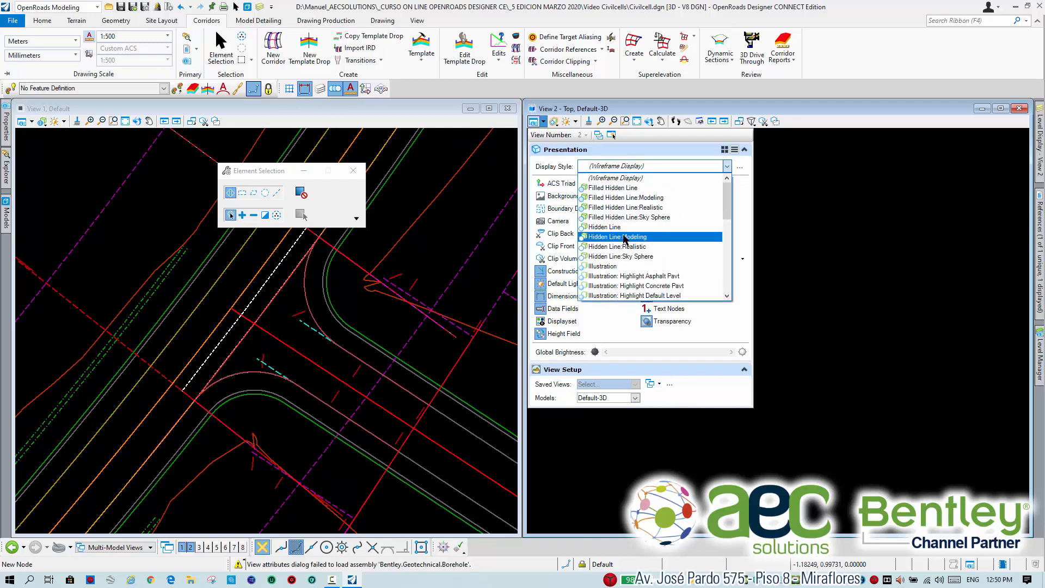
left_click(634, 267)
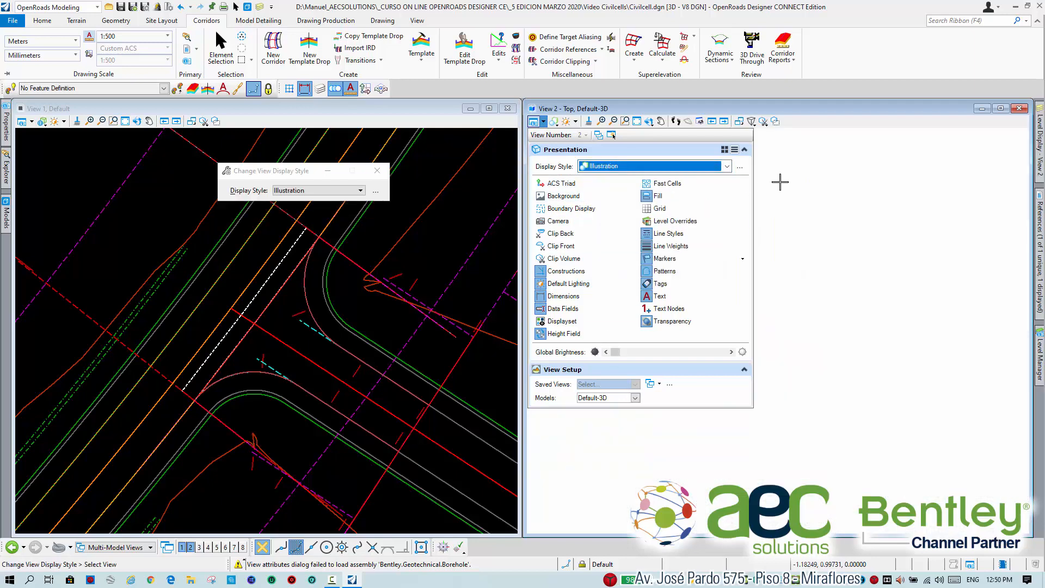
left_click(637, 121)
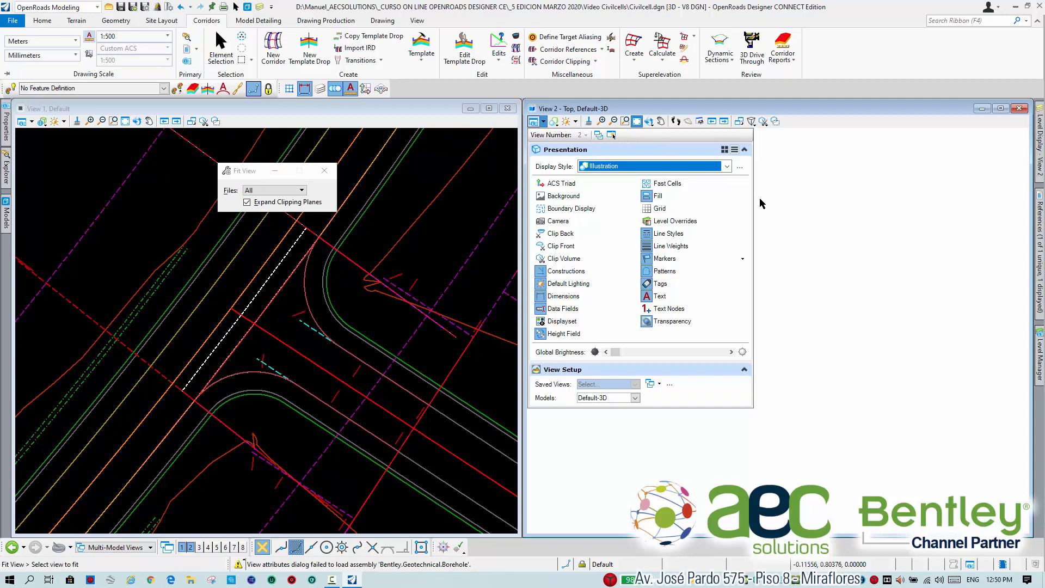
left_click(808, 216)
scroll(792, 329, "up", 3)
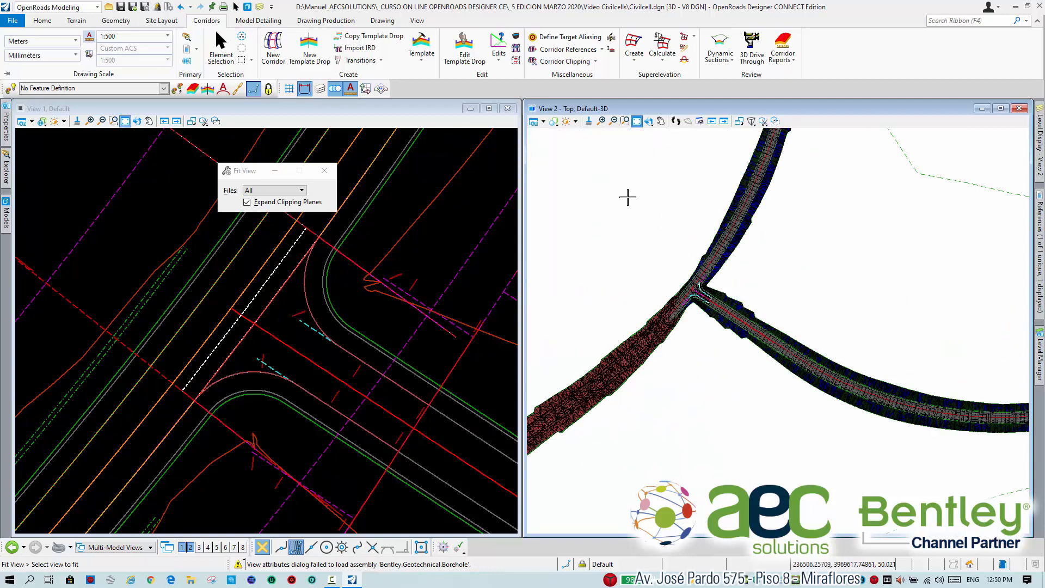
Raise the default lighting brightness of View 2 to lighten the shaded road surfaces.
left_click(576, 124)
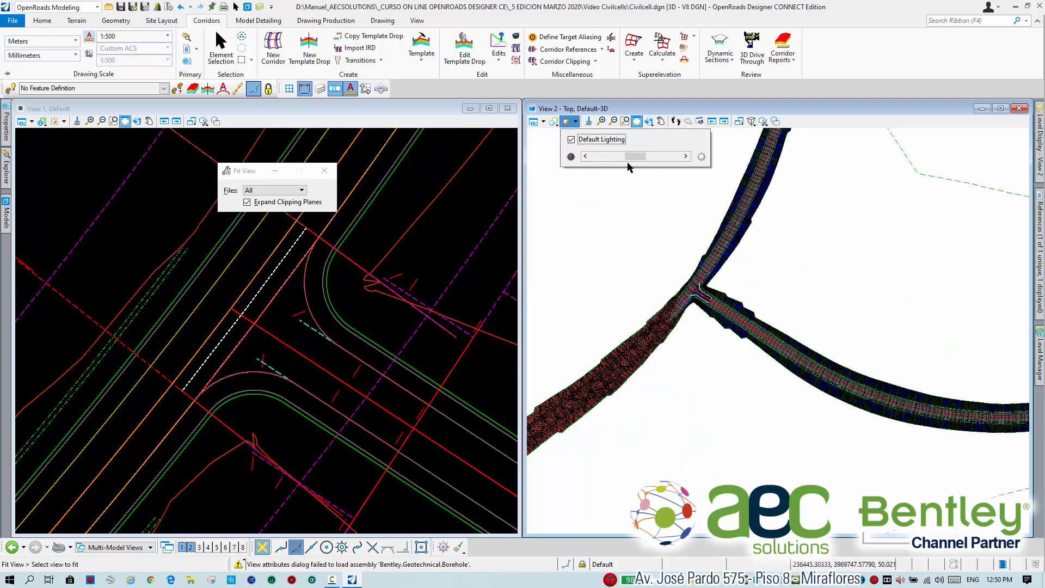
left_click_drag(631, 157, 671, 157)
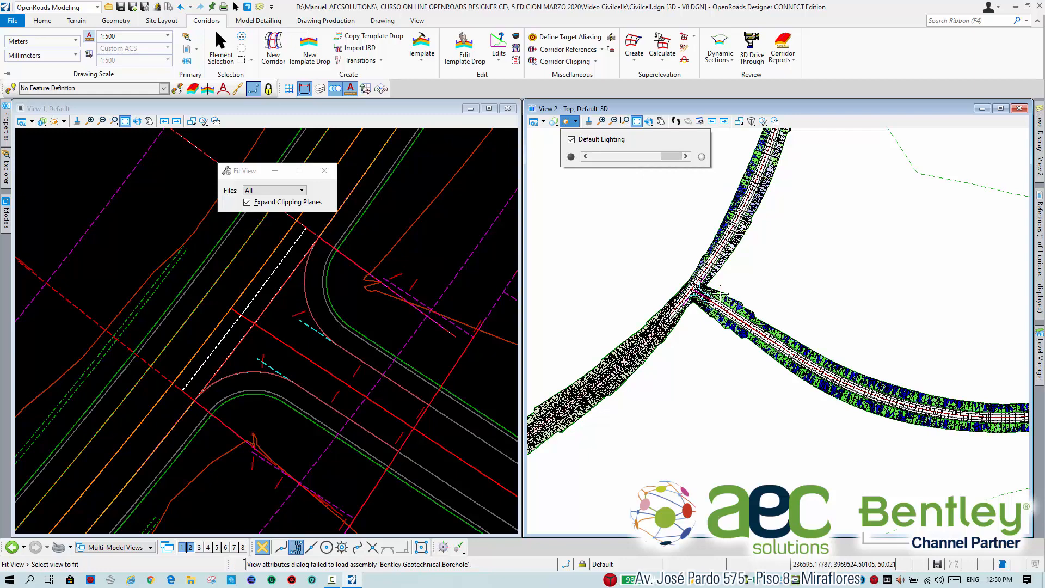
scroll(763, 289, "up", 2)
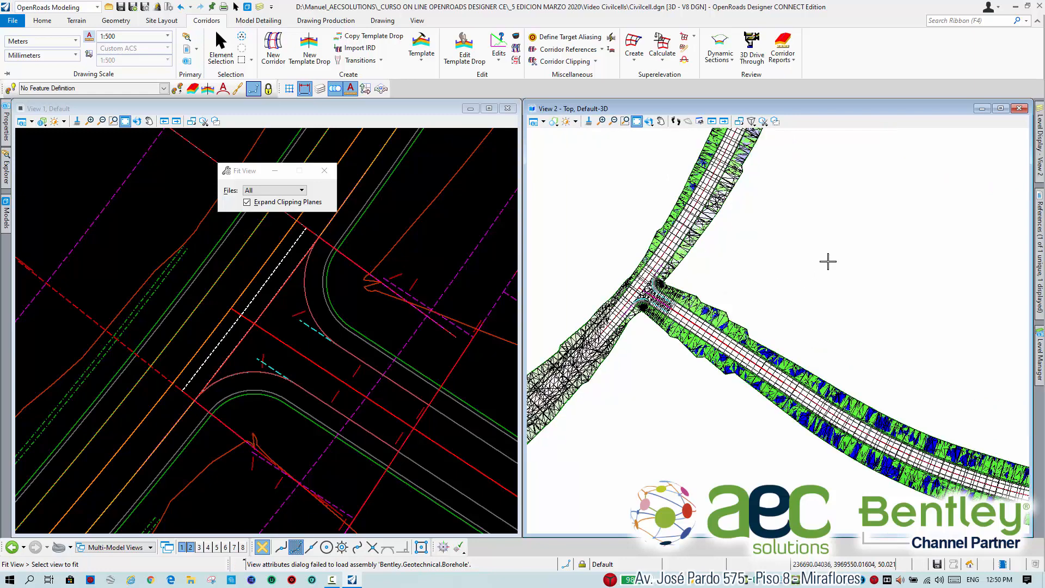
Turn off the Volumes_Fill level in View 2, toggling Volumes_Cut off and leaving it displayed.
left_click(1039, 145)
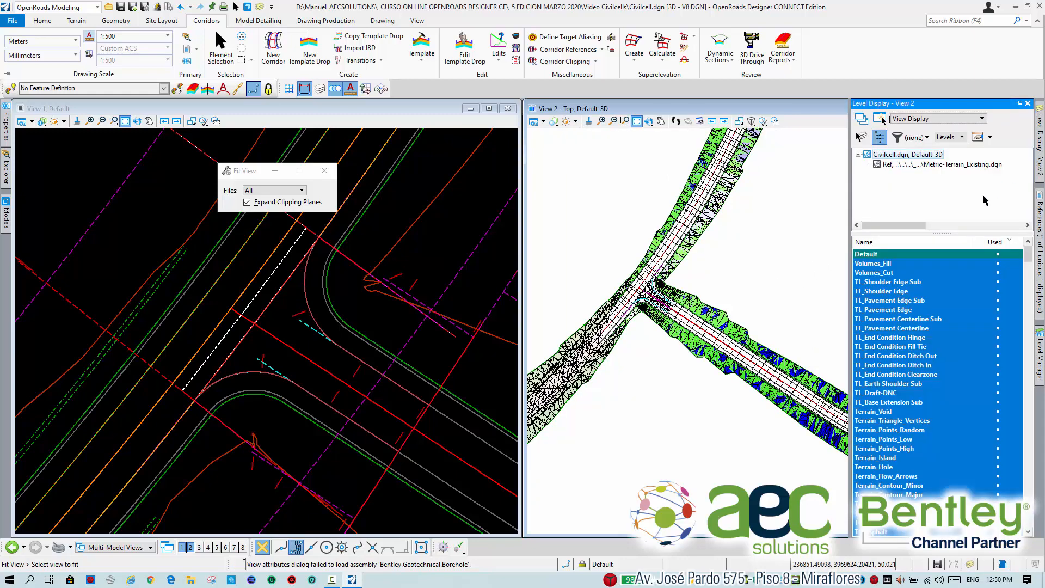
left_click(884, 263)
left_click(892, 274)
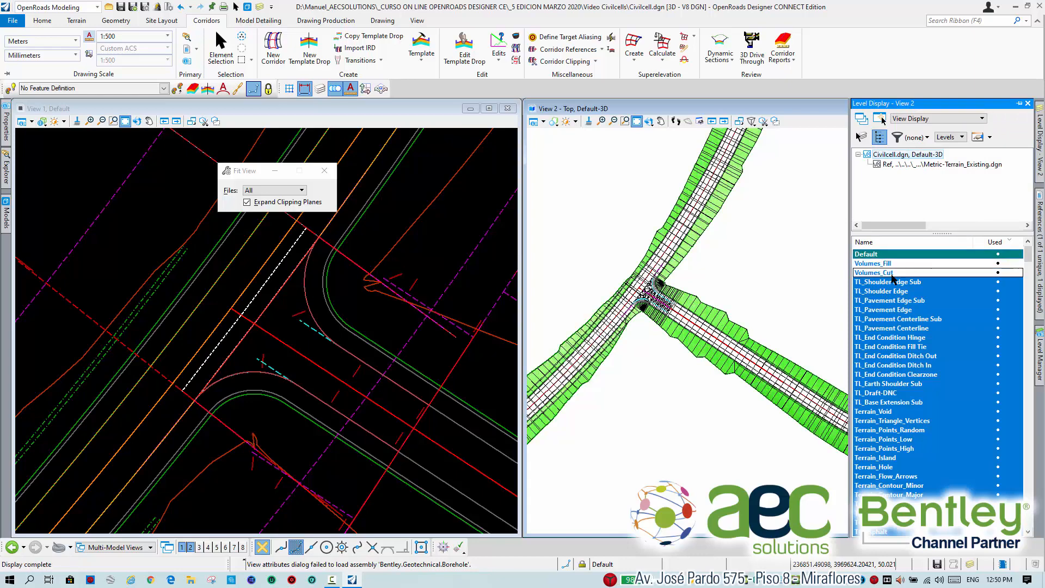
left_click(893, 274)
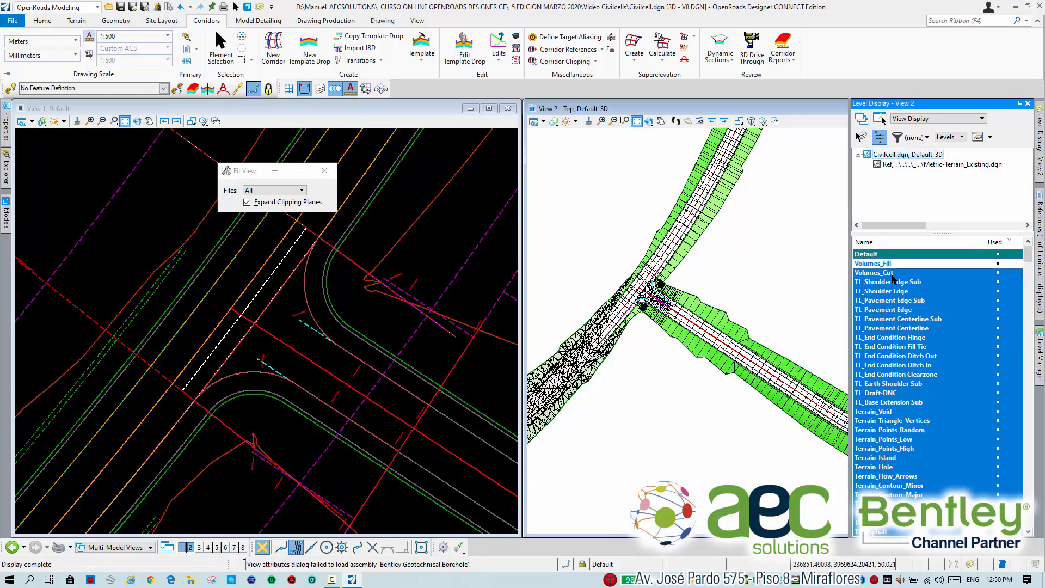
left_click(891, 275)
Examine the cut volume meshes along the main road and the far end of the side road in View 2.
middle_click_drag(591, 352, 722, 278)
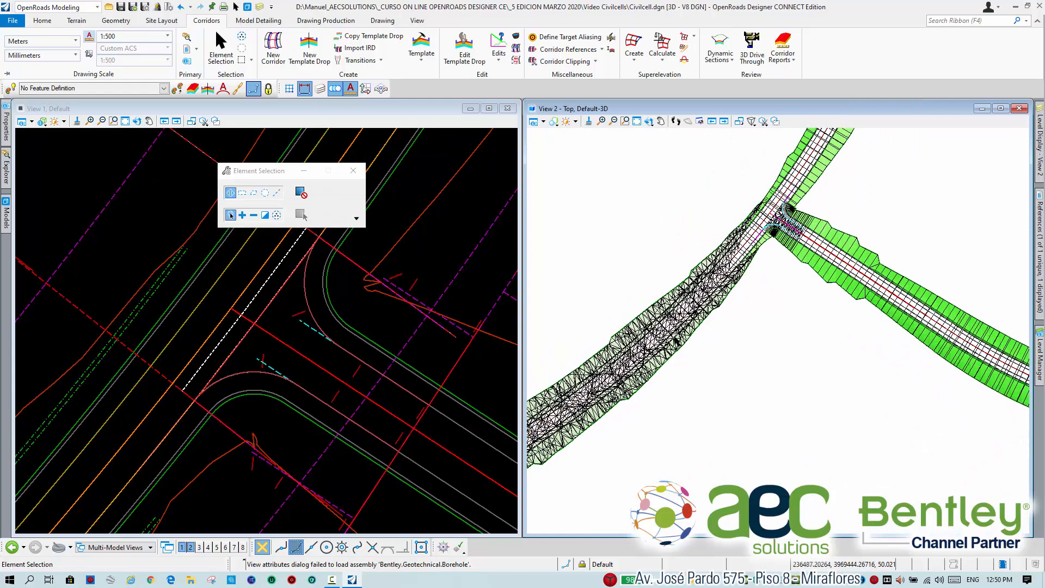
scroll(674, 323, "down", 2)
middle_click_drag(659, 322, 658, 423)
scroll(685, 336, "down", 2)
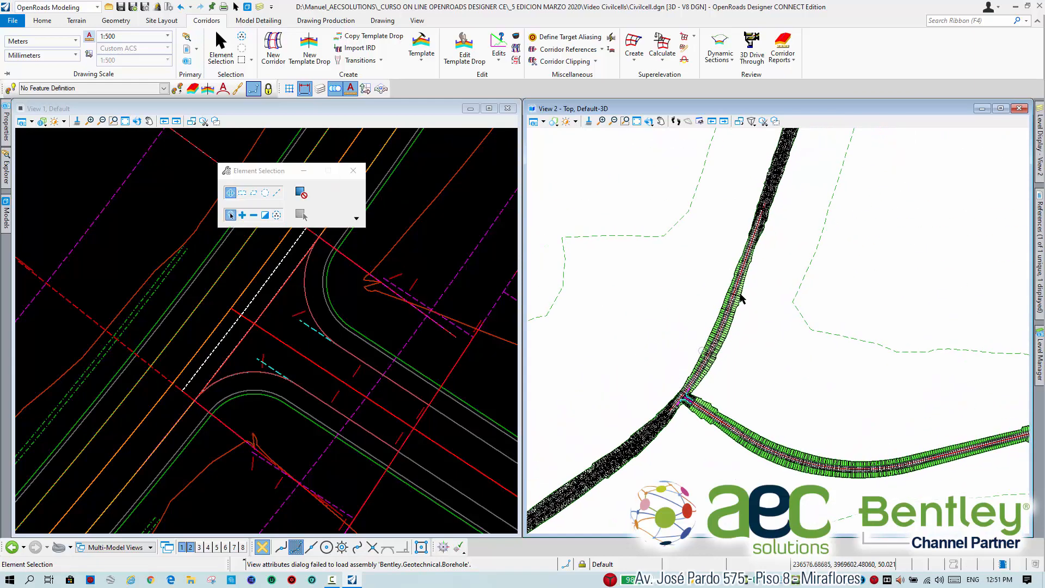
middle_click_drag(787, 183, 664, 167)
middle_click_drag(892, 351, 739, 325)
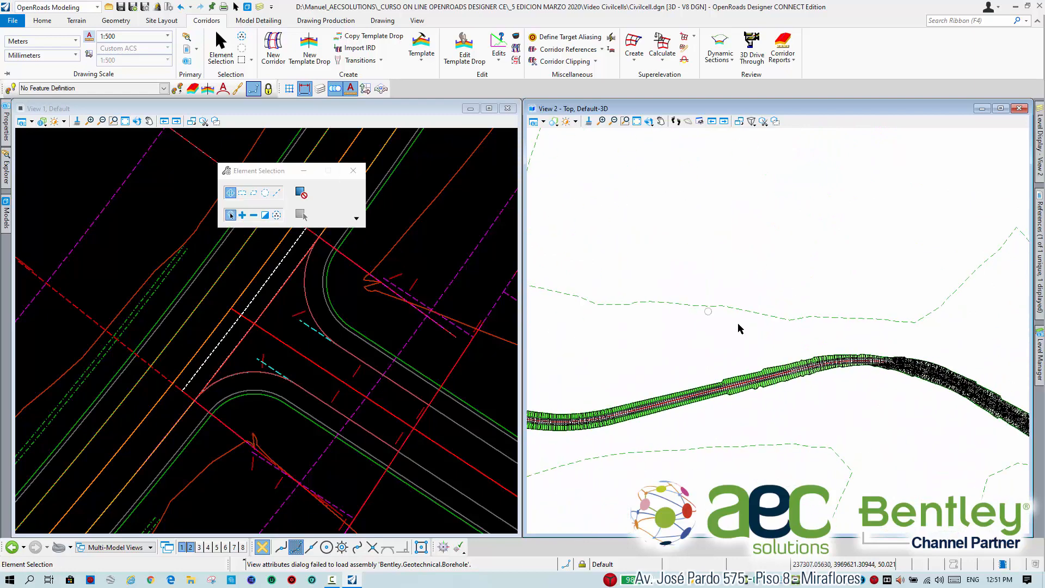
middle_click_drag(912, 365, 838, 328)
scroll(838, 328, "up", 2)
scroll(835, 334, "up", 5)
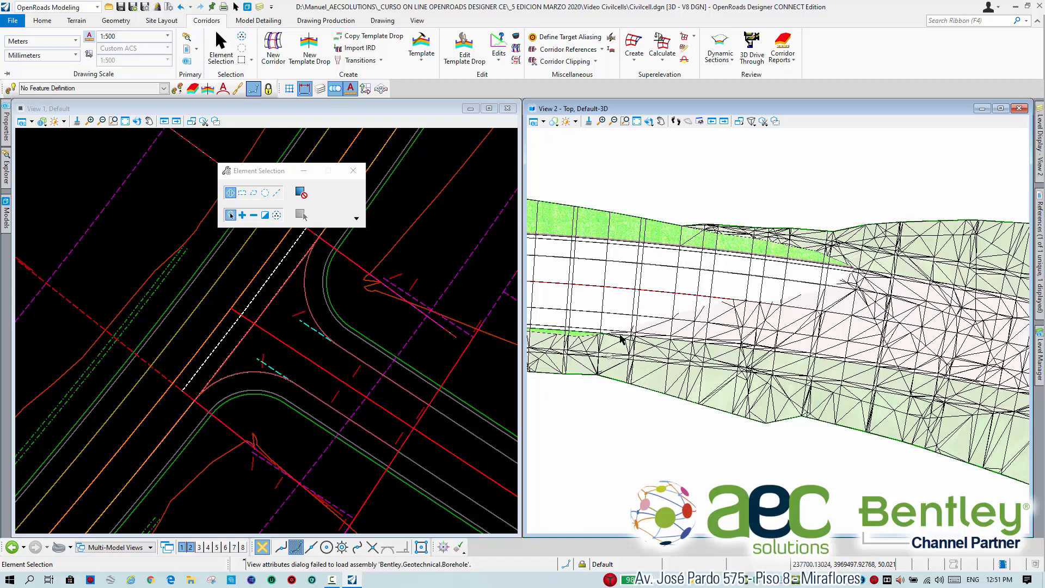
scroll(770, 302, "up", 2)
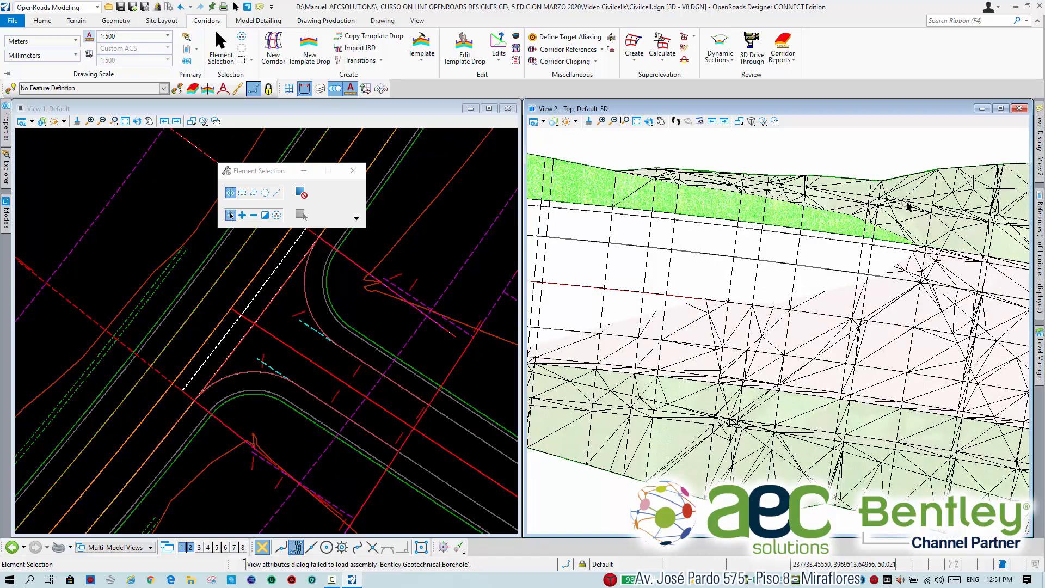
Select the Volumes_Cut mesh on the side road, examine where it starts across the pavement, and clear the selection.
left_click(921, 198)
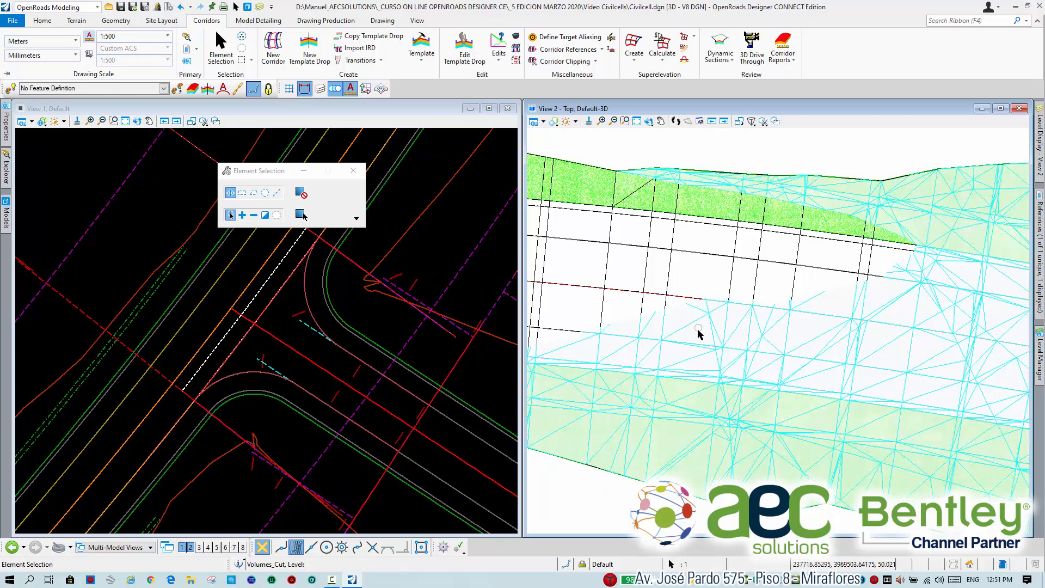
mouse_move(699, 333)
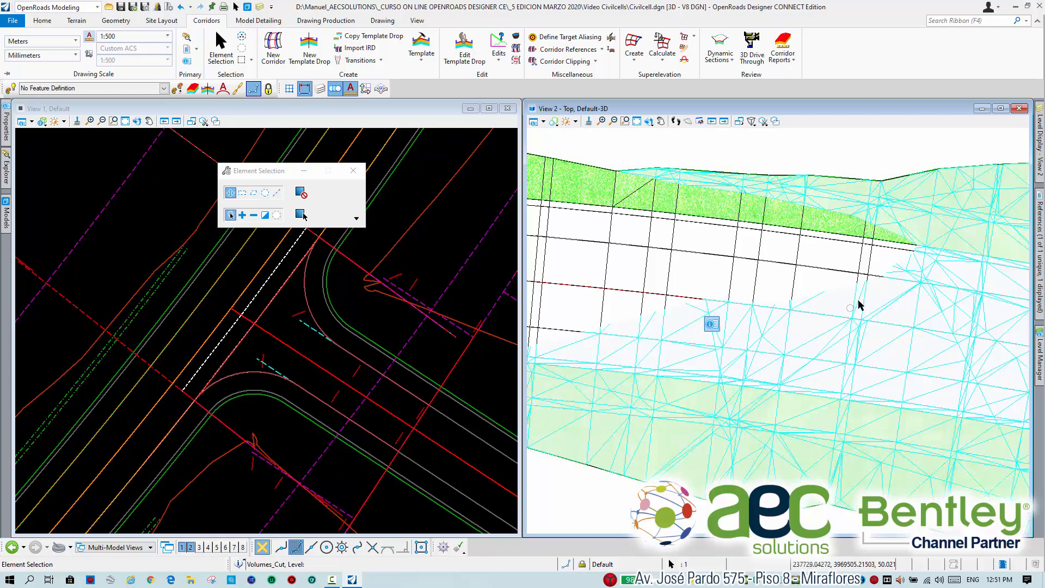
scroll(871, 294, "up", 3)
scroll(956, 256, "down", 2)
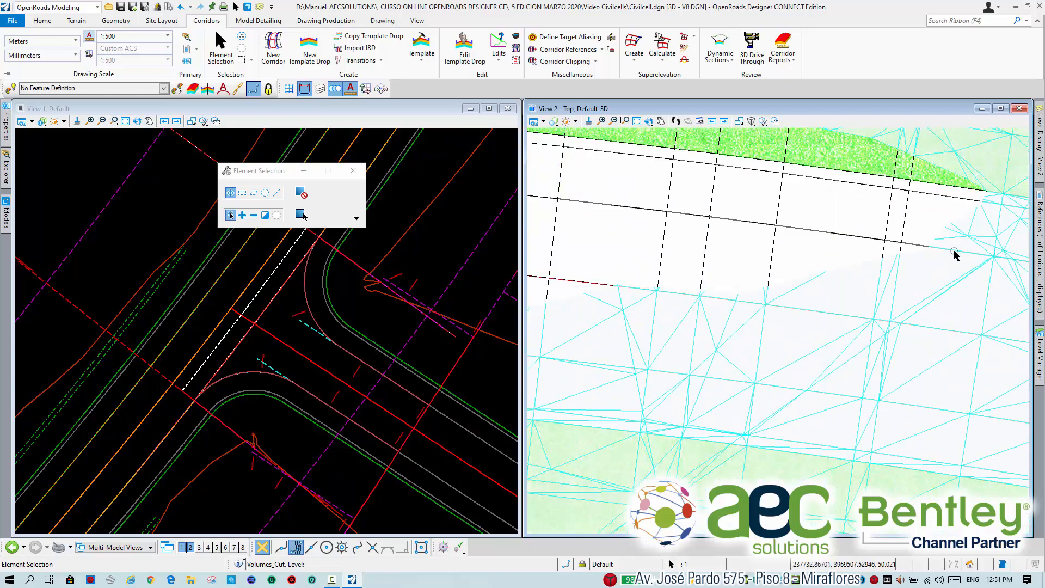
scroll(956, 254, "down", 2)
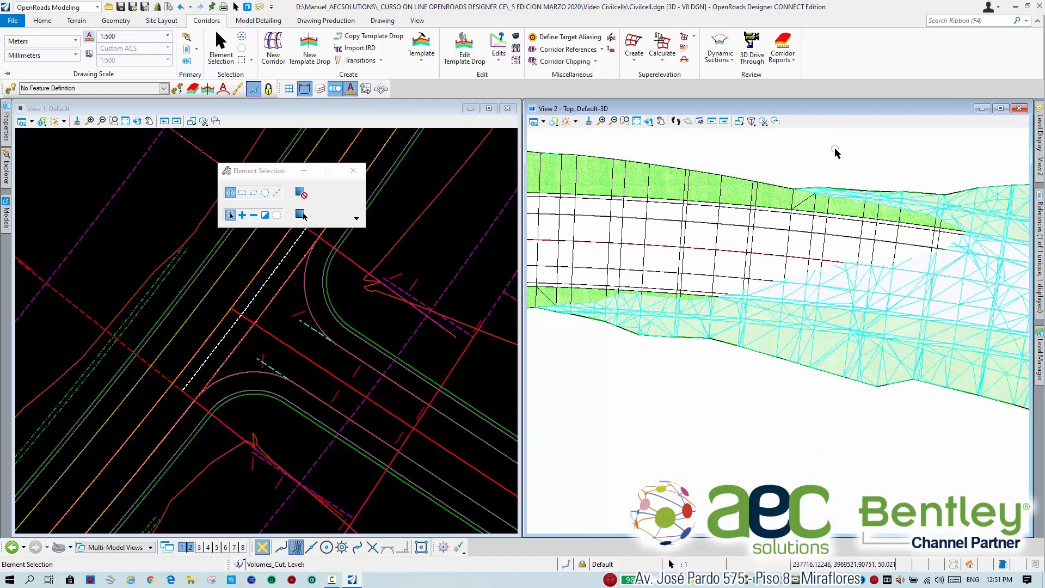
scroll(765, 313, "down", 1)
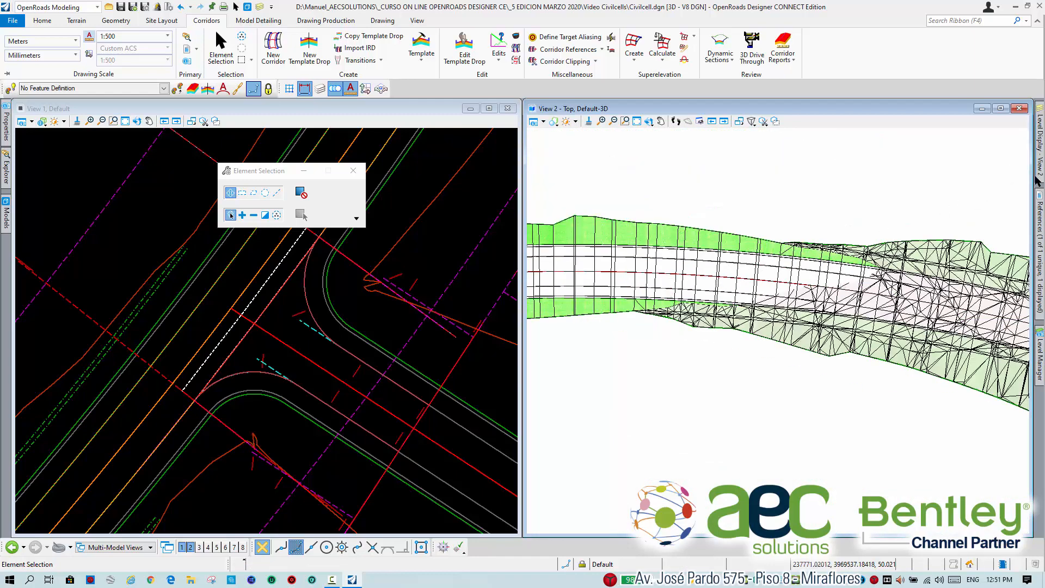
Turn off the Volumes_Cut level in View 2 and check the bare corridor surfaces along the side road and at the intersection.
mouse_move(1039, 180)
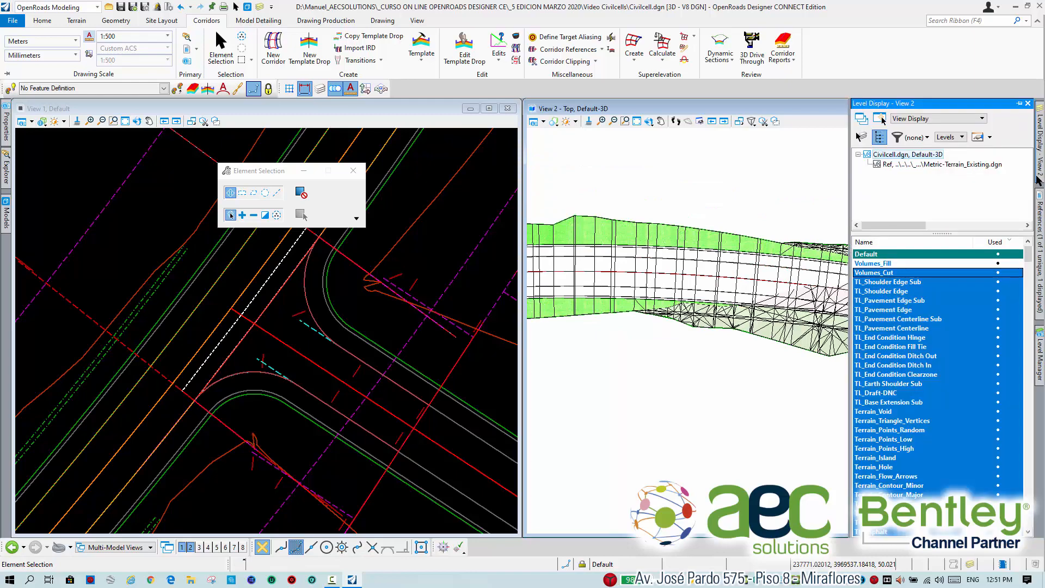
left_click(969, 270)
scroll(748, 204, "down", 2)
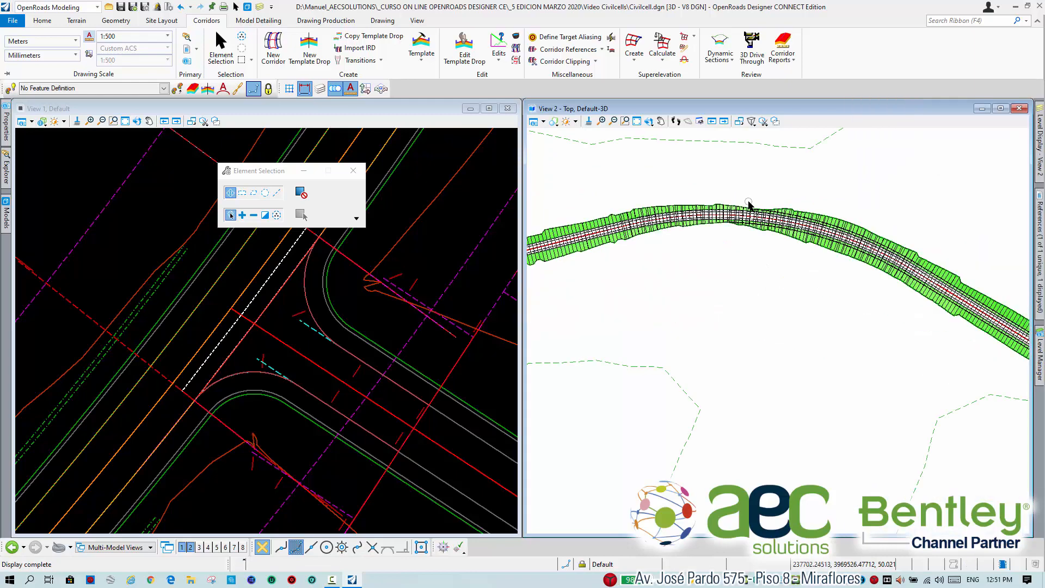
middle_click_drag(675, 218, 817, 231)
scroll(703, 265, "down", 2)
middle_click_drag(653, 286, 829, 342)
scroll(614, 262, "up", 4)
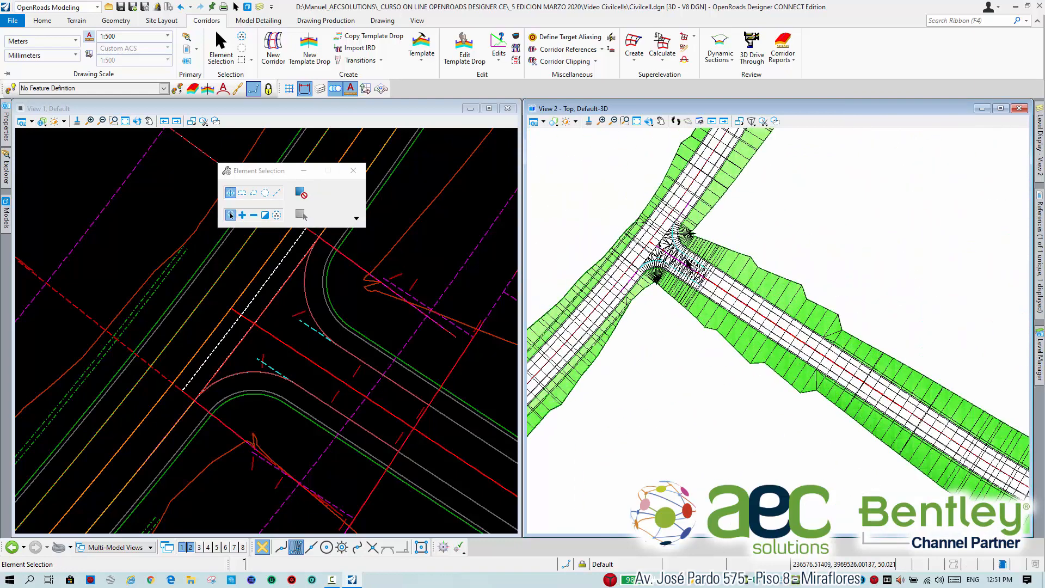
scroll(688, 262, "up", 5)
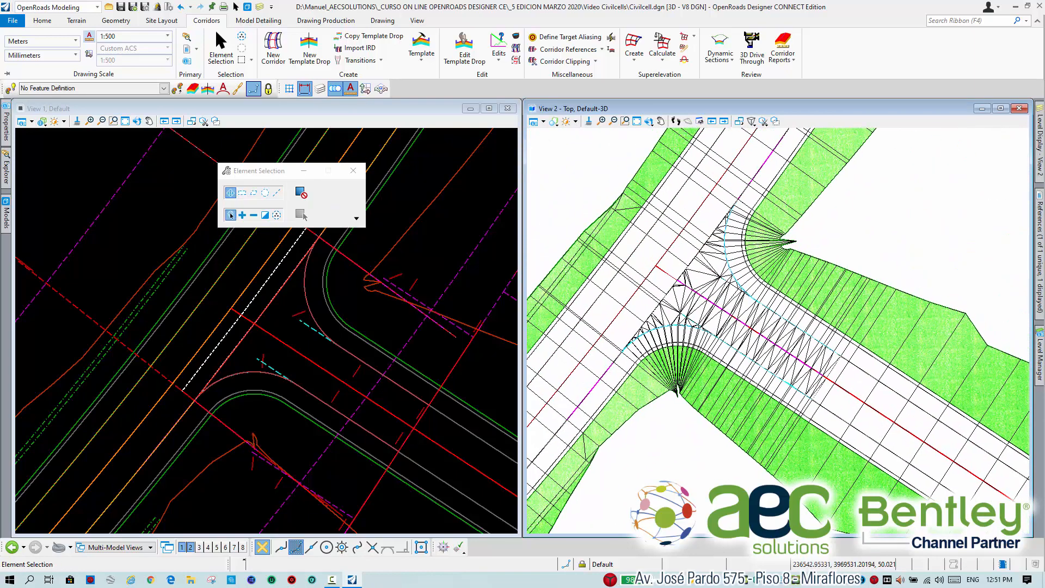
Select the RdEoP_L linear template along the upper curb return in View 1 and inspect its Corridor References command.
left_click(300, 318)
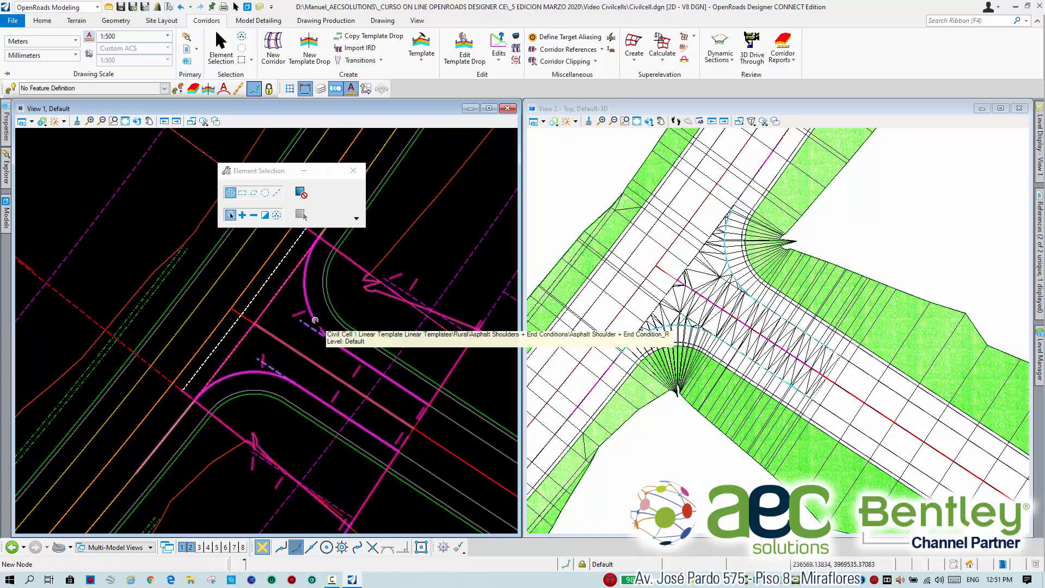
left_click(314, 319)
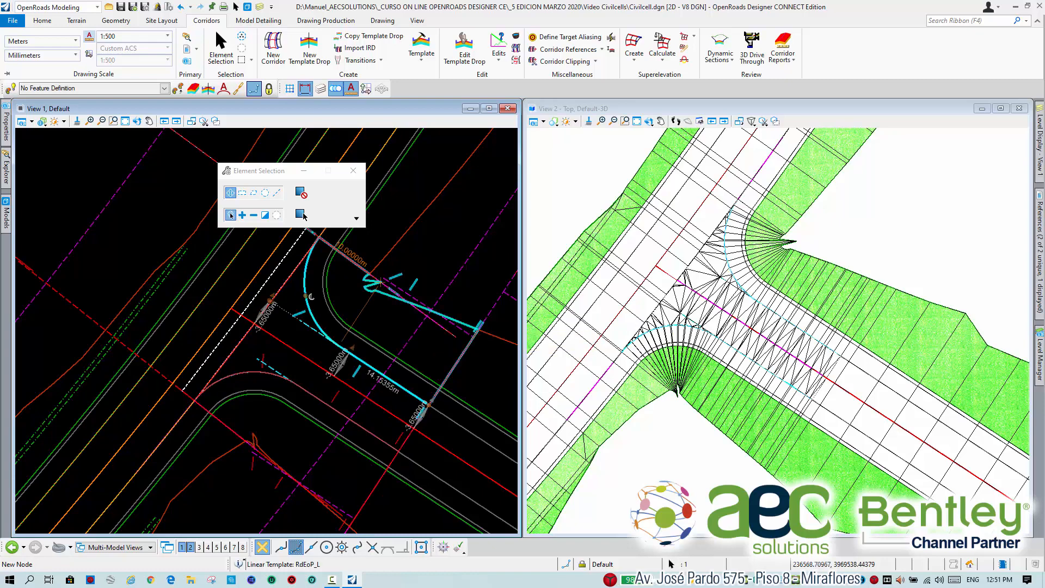
mouse_move(305, 283)
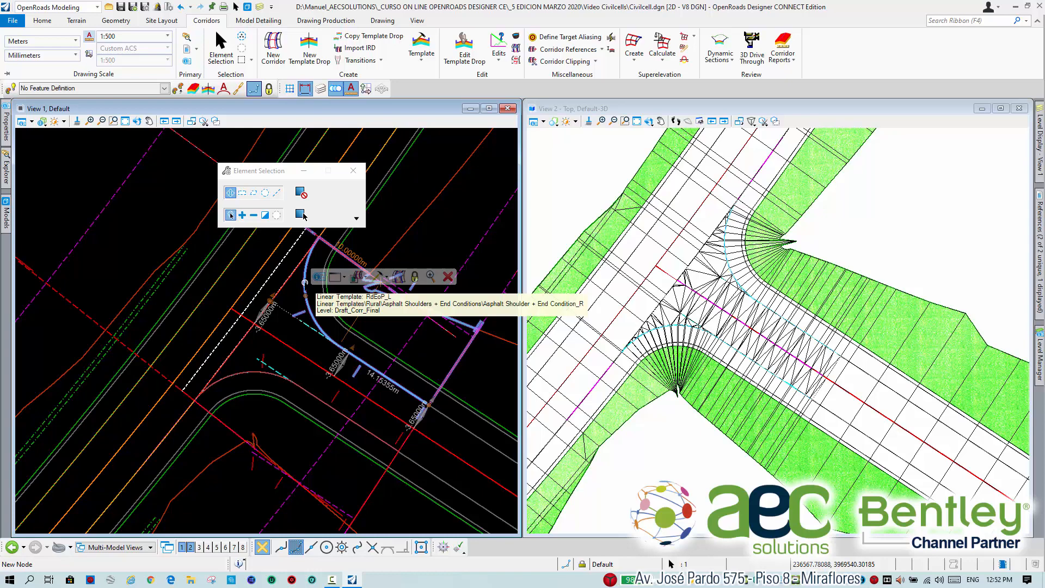
left_click(360, 277)
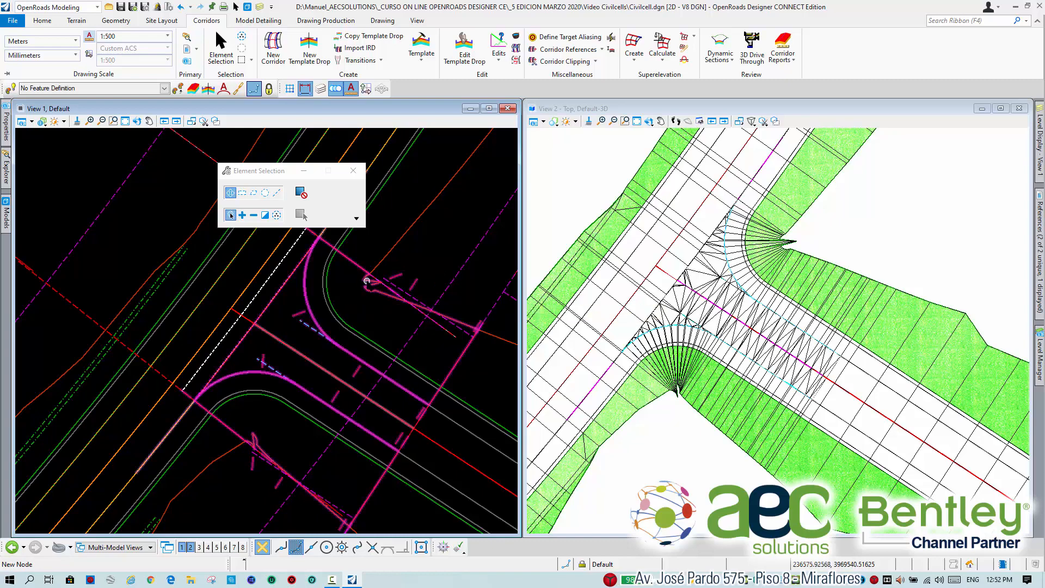
Rotate View 2 dynamically into an oblique 3D view about the point where the lower curb return's side slopes converge.
scroll(367, 281, "up", 5)
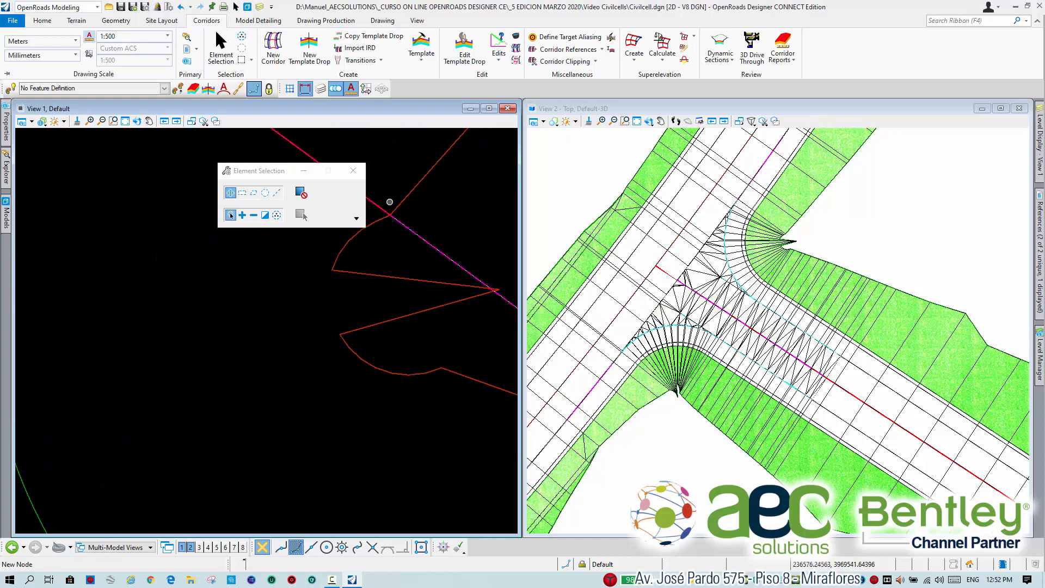
scroll(366, 256, "down", 5)
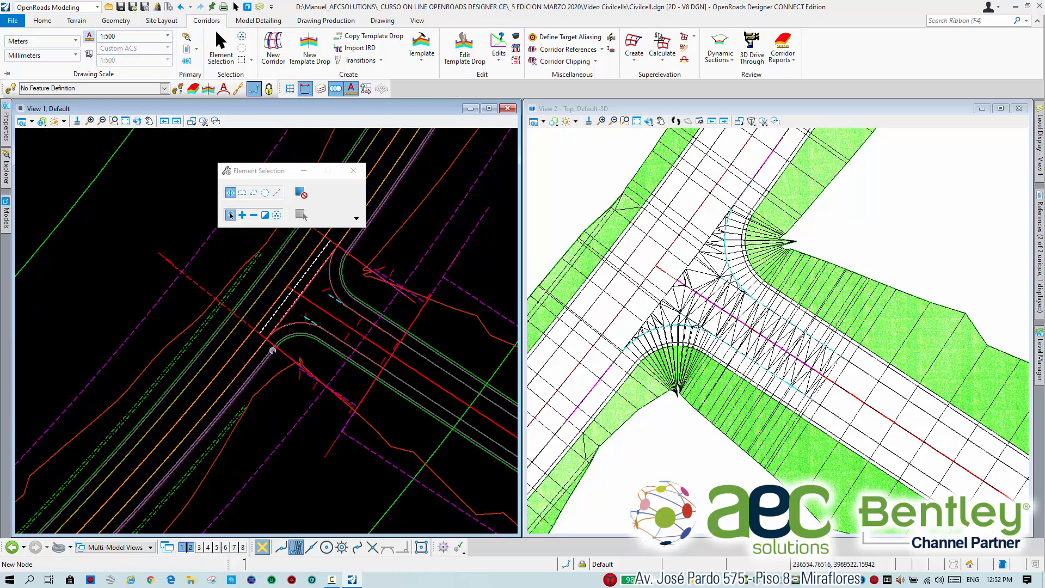
scroll(602, 308, "up", 3)
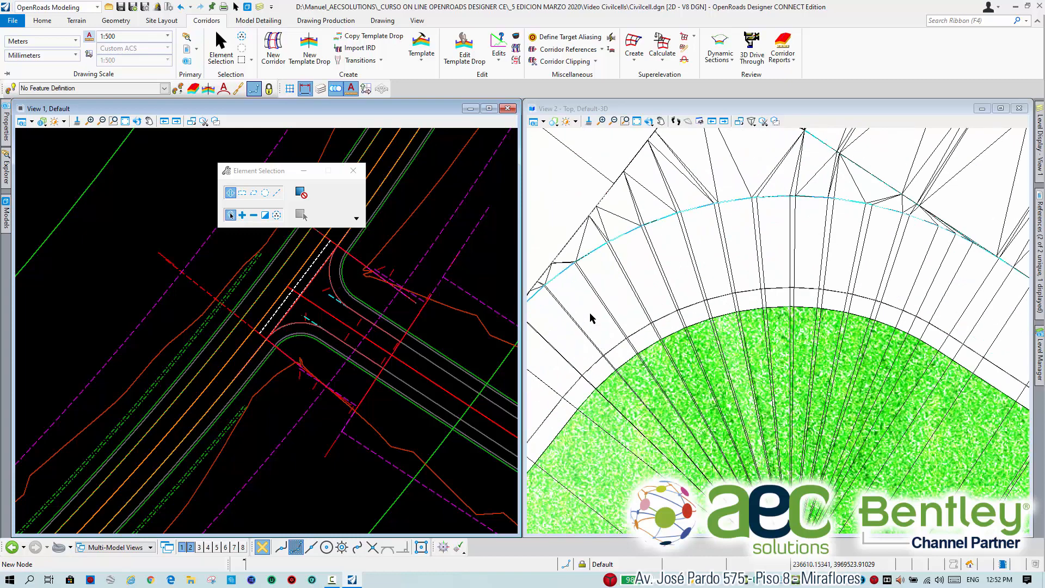
scroll(603, 307, "down", 2)
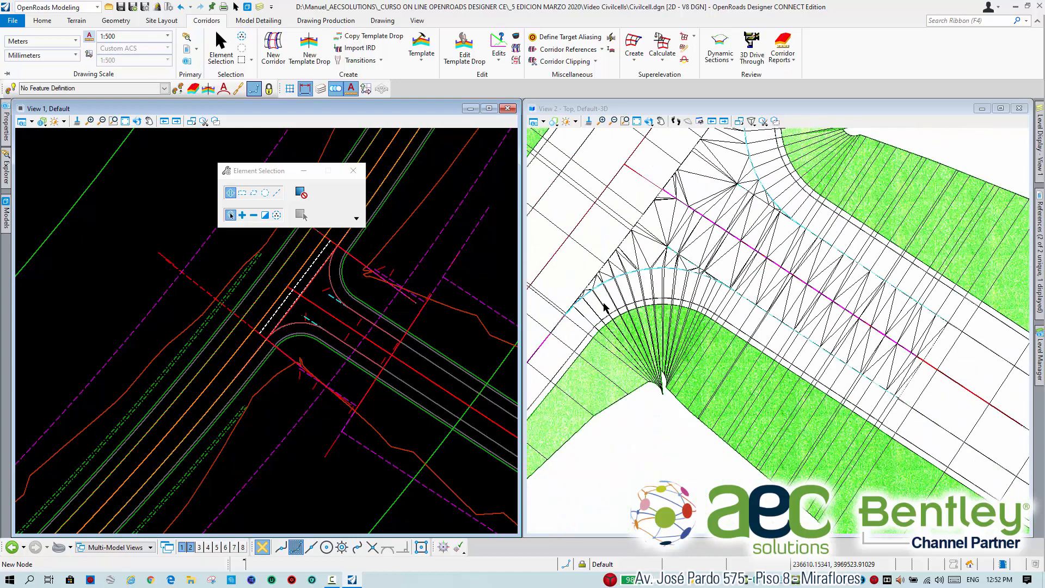
left_click(649, 121)
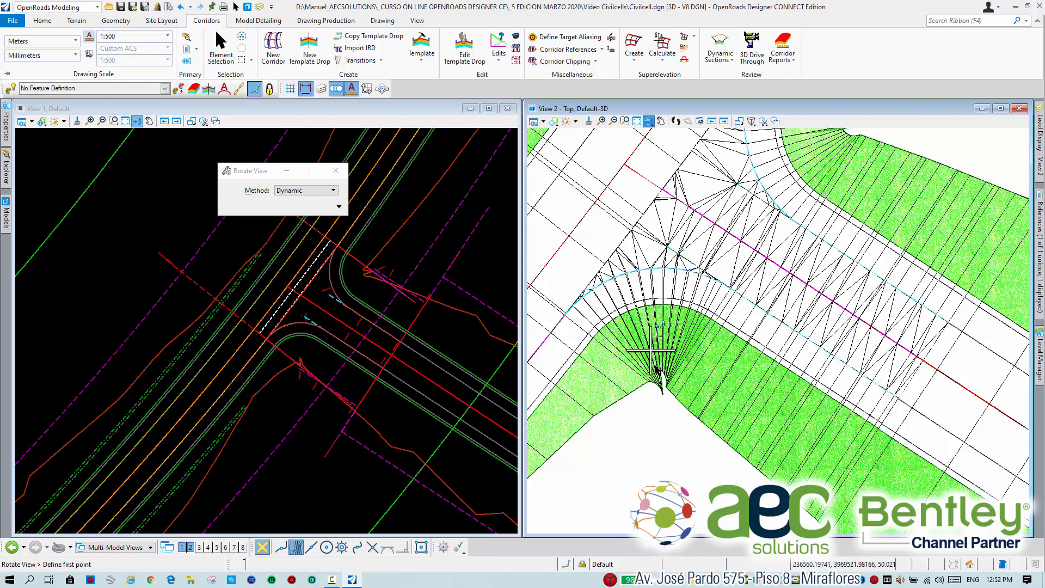
left_click(665, 387)
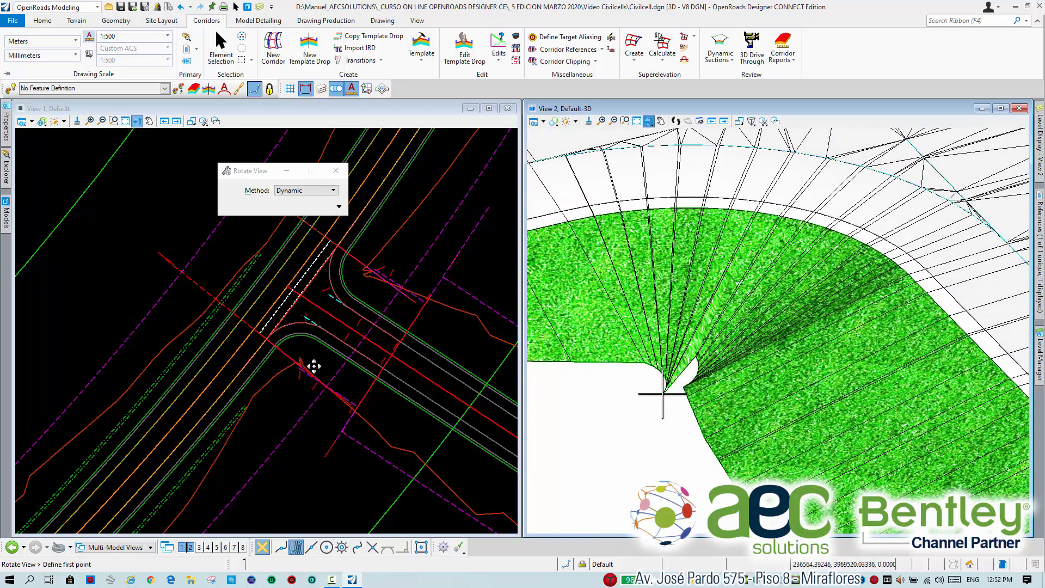
left_click(221, 50)
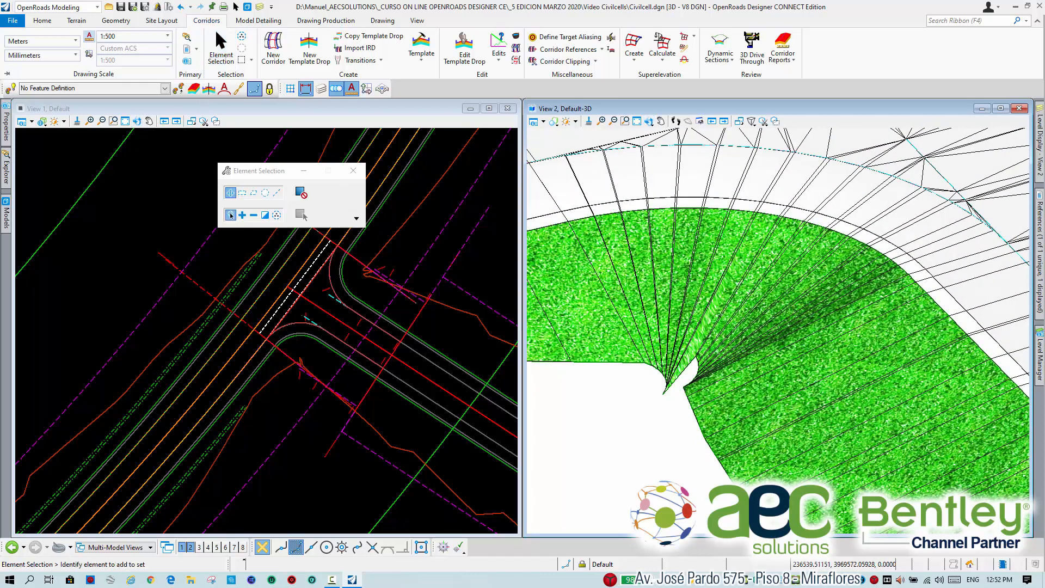
Compare the end conditions behind the lower curb return in the plan with the rotated 3D view of the intersection.
scroll(292, 329, "up", 5)
left_click(256, 284)
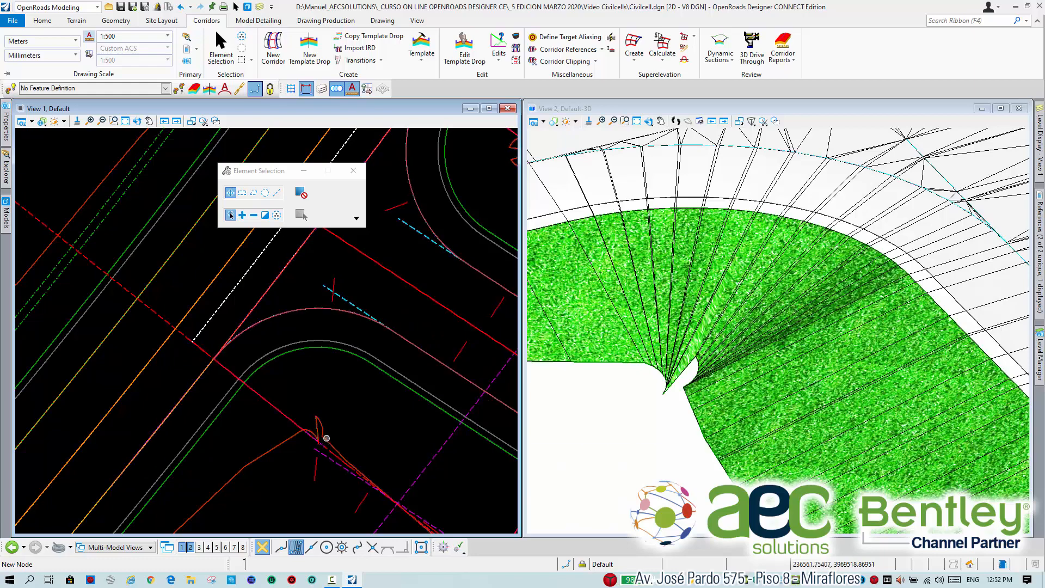
scroll(698, 404, "down", 4)
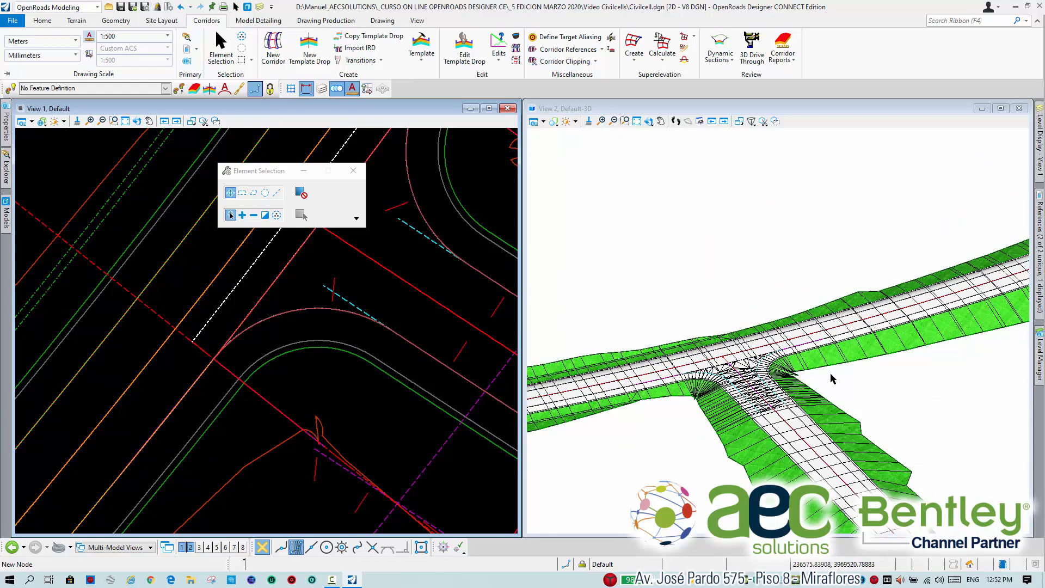
scroll(831, 373, "up", 5)
scroll(624, 381, "down", 5)
scroll(645, 408, "up", 2)
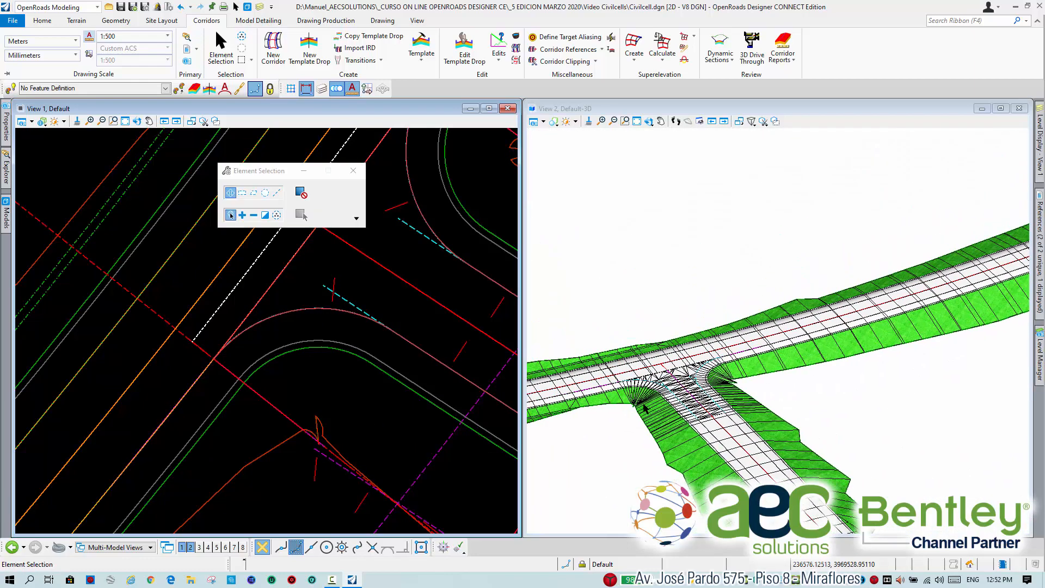
scroll(639, 398, "up", 2)
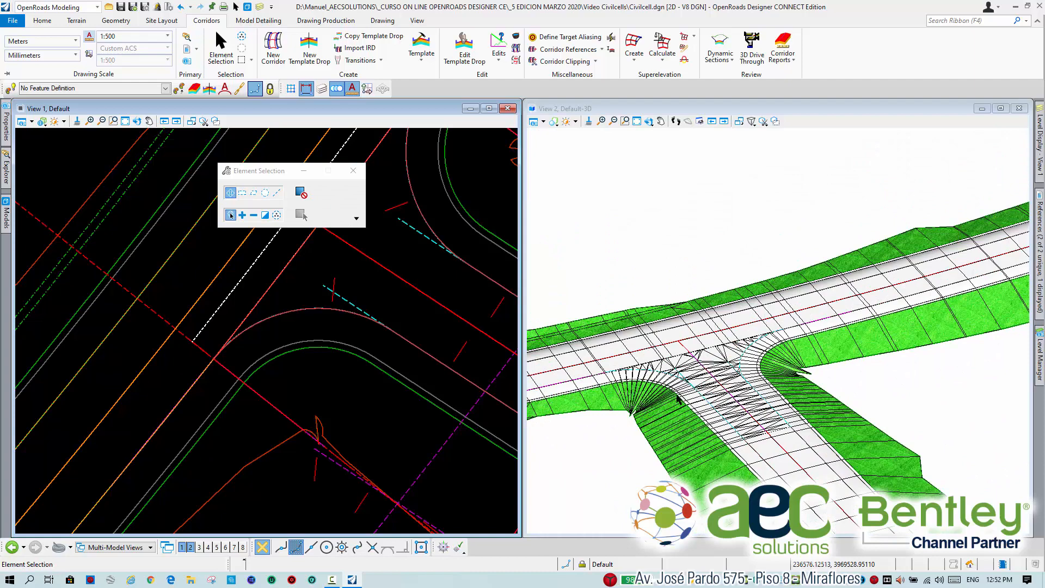